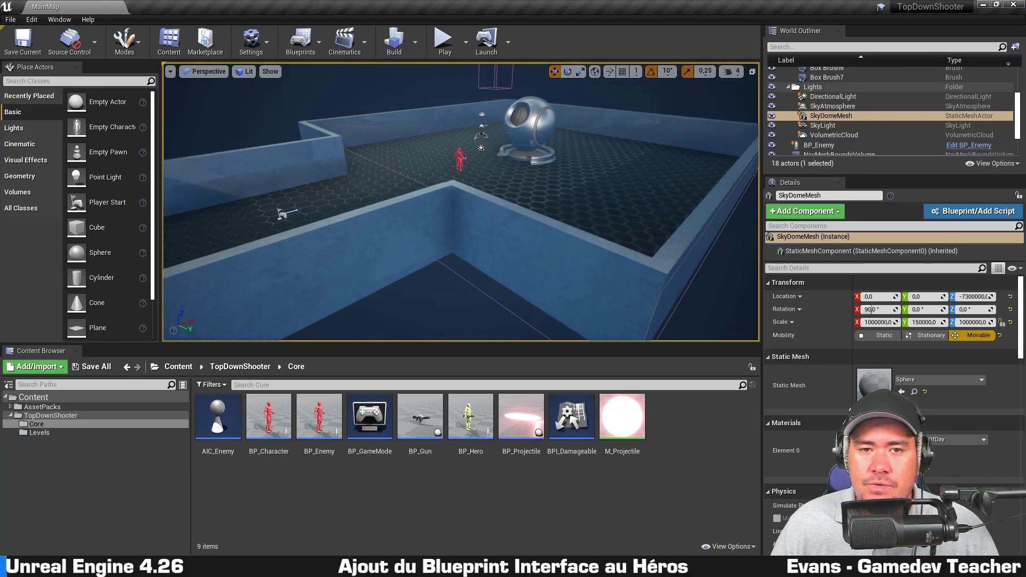
Scroll the Core folder and select the BPI_Damageable interface asset.
scroll(572, 168, "down", 10)
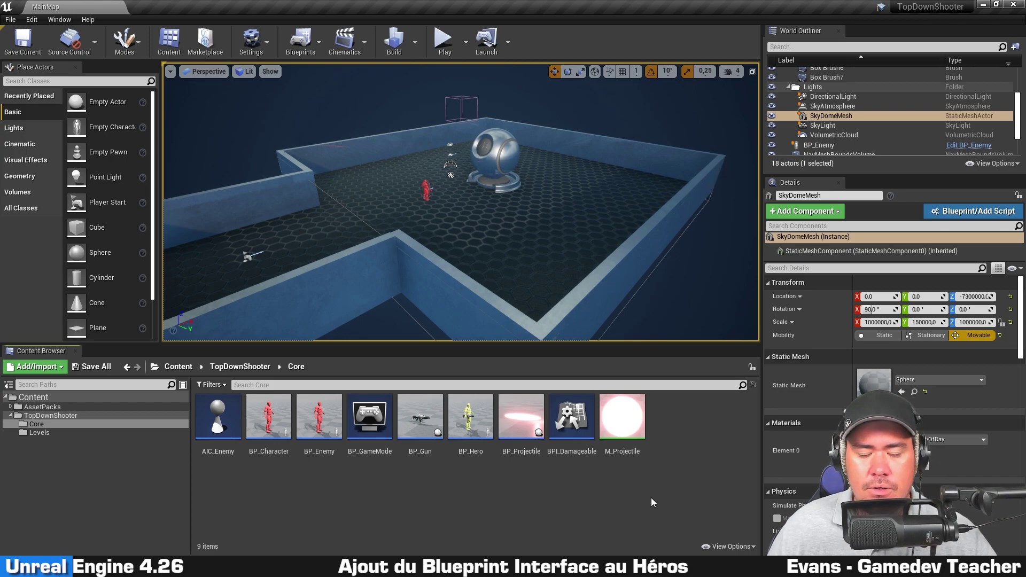
left_click(591, 422)
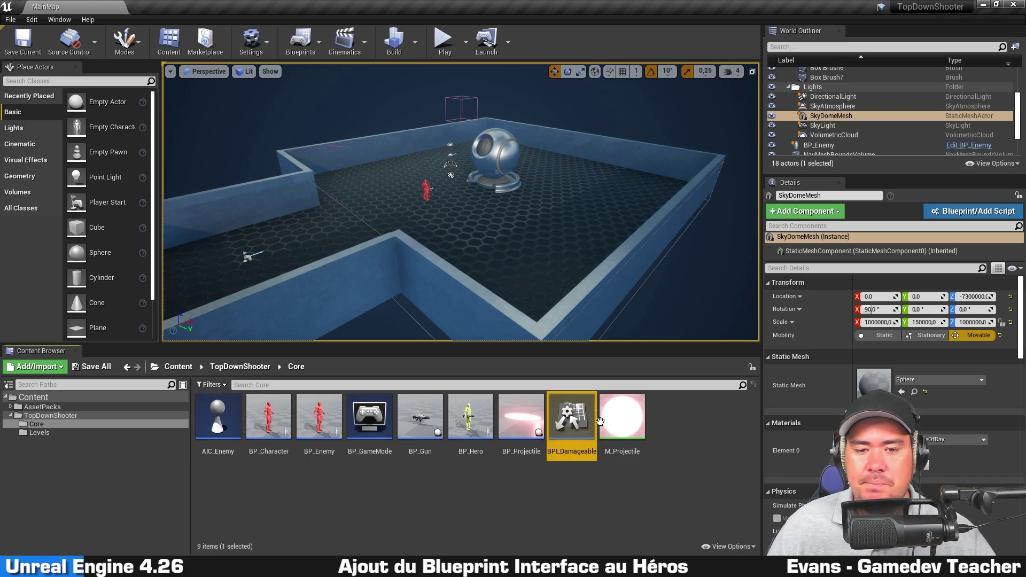
Open BPI_Damageable, inspect its Affect Health node and Delta input, then close it and select BP_Hero.
double_click(573, 421)
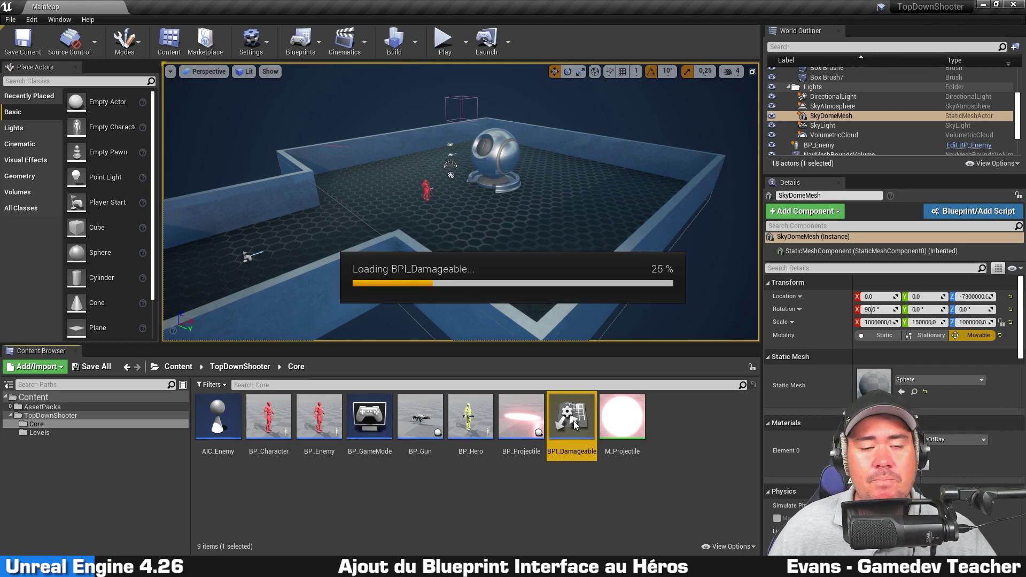
left_click_drag(242, 191, 412, 358)
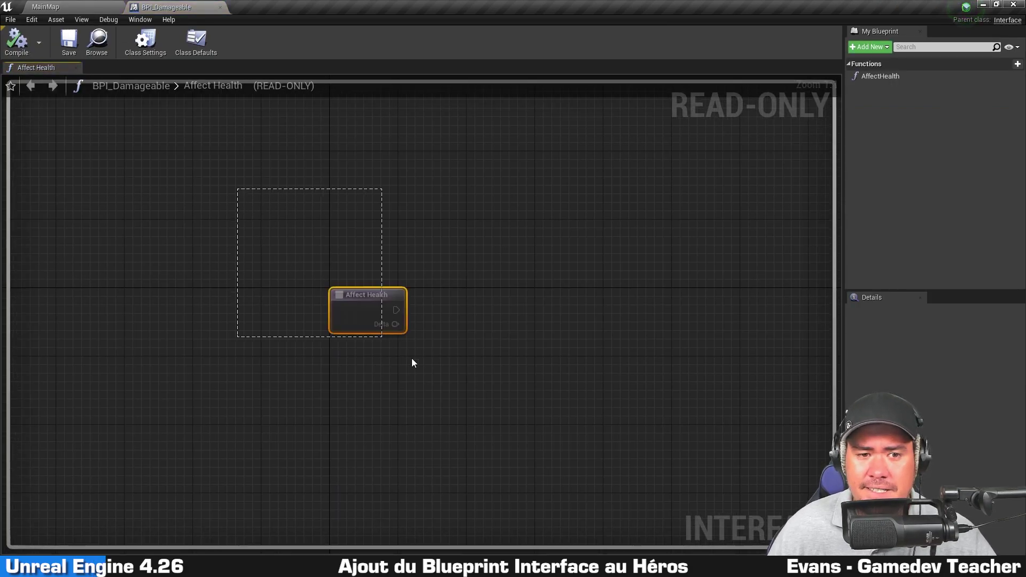
mouse_move(494, 431)
right_mouse_down()
mouse_move(562, 255)
mouse_move(525, 304)
right_mouse_up()
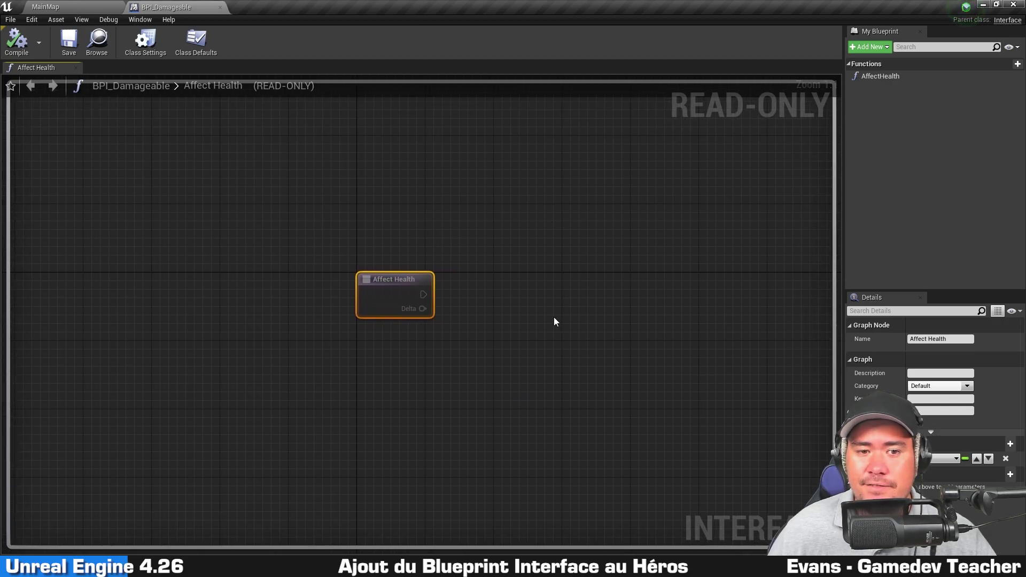
scroll(554, 317, "up", 1)
left_click_drag(275, 378, 437, 195)
right_click_drag(437, 196, 517, 197)
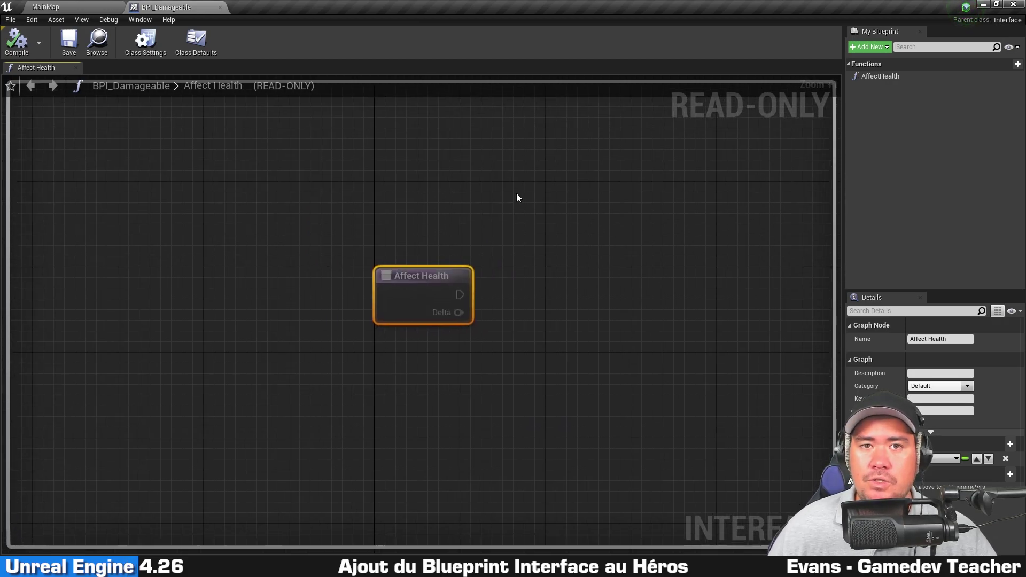
left_click(607, 197)
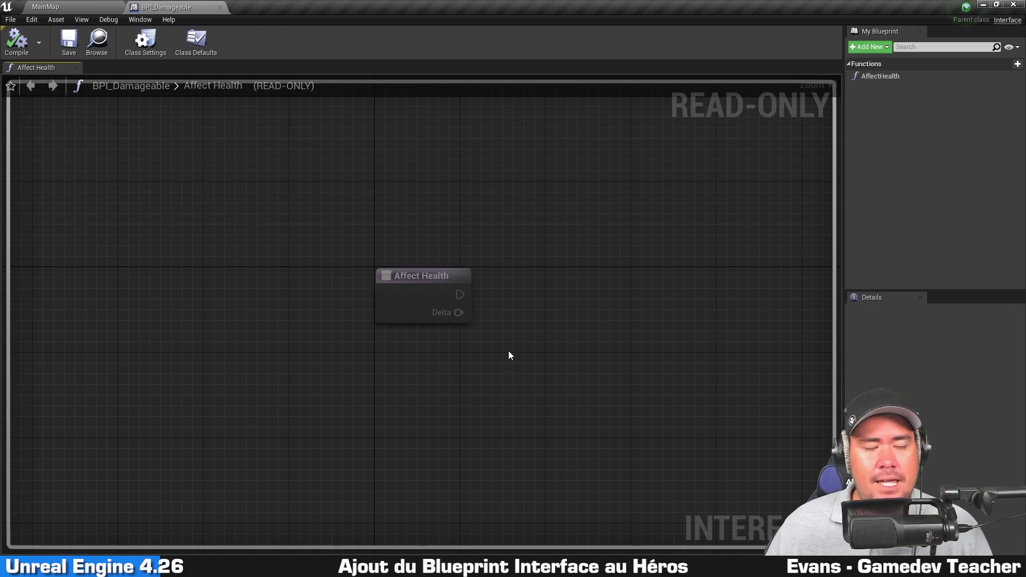
left_click(221, 7)
left_click(478, 429)
Open BP_Hero, add BPI_Damageable in Class Settings, and expand Interfaces to Affect Health.
double_click(478, 429)
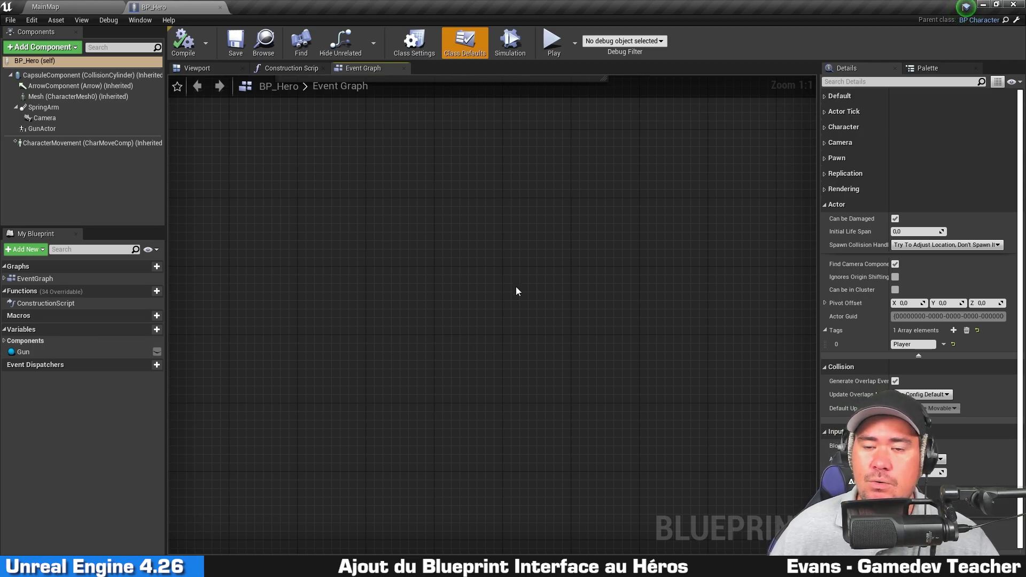
left_click(412, 50)
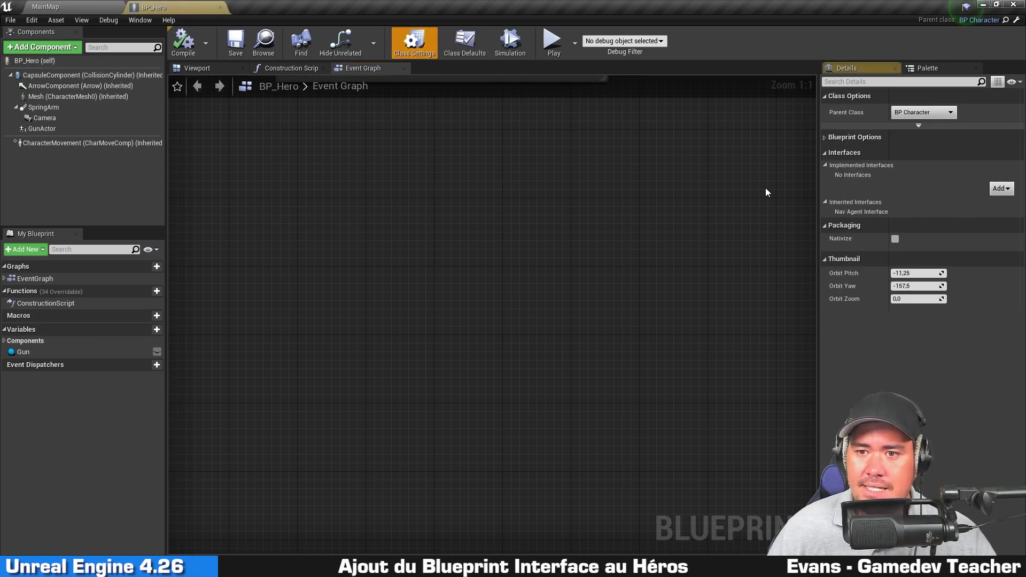
left_click(1008, 189)
type("bpi_d")
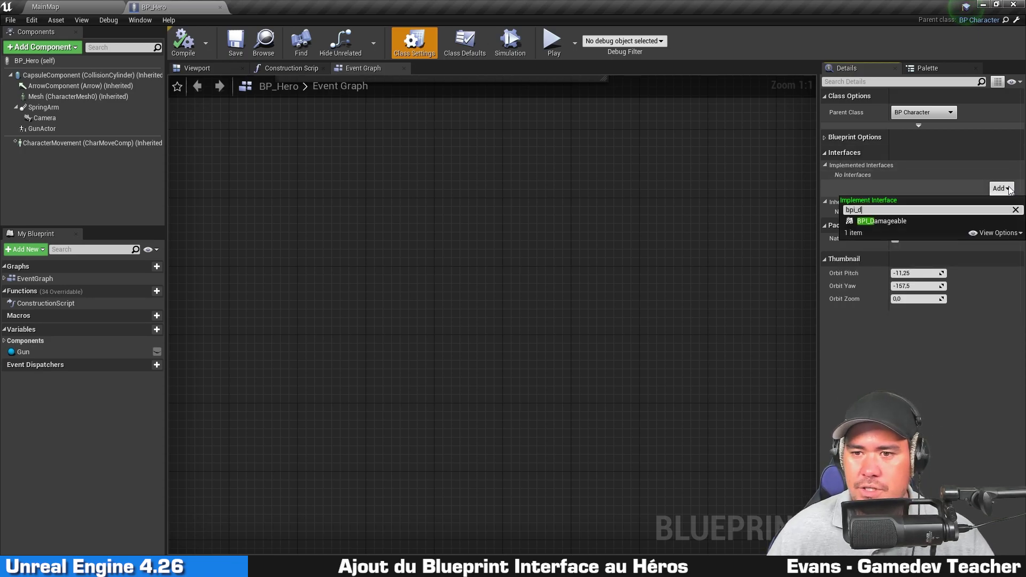
left_click(886, 223)
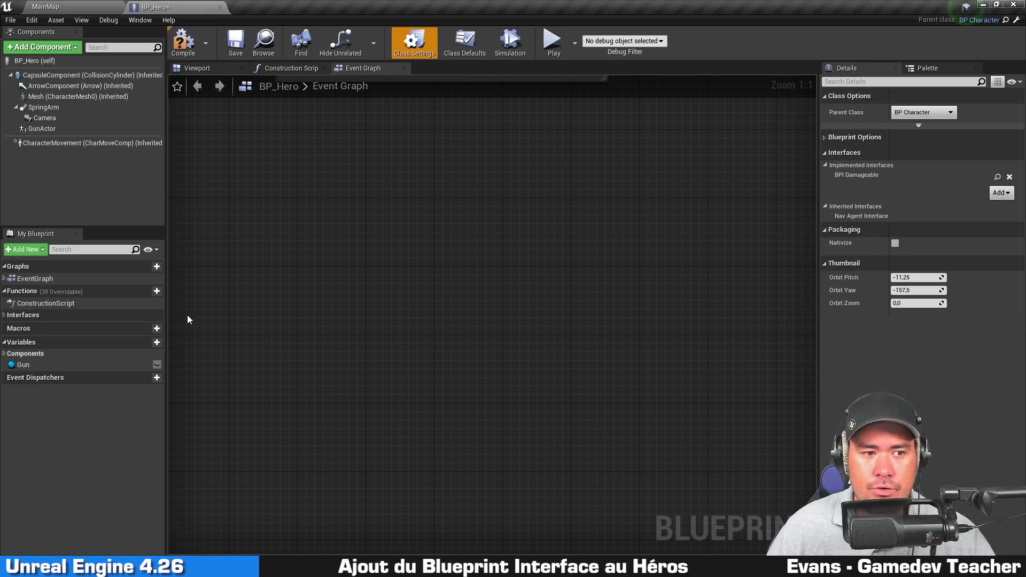
left_click(4, 317)
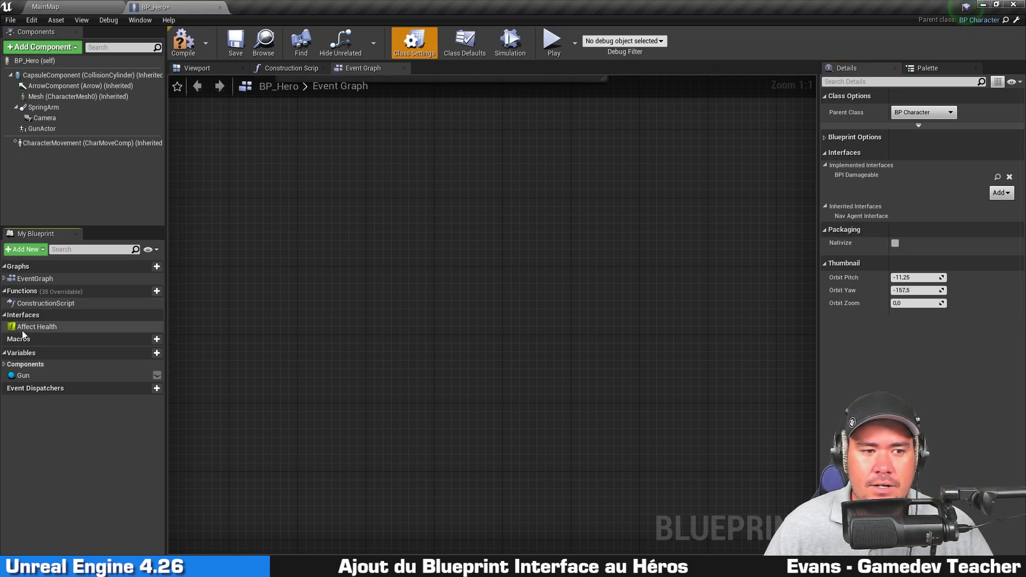
left_click(42, 330)
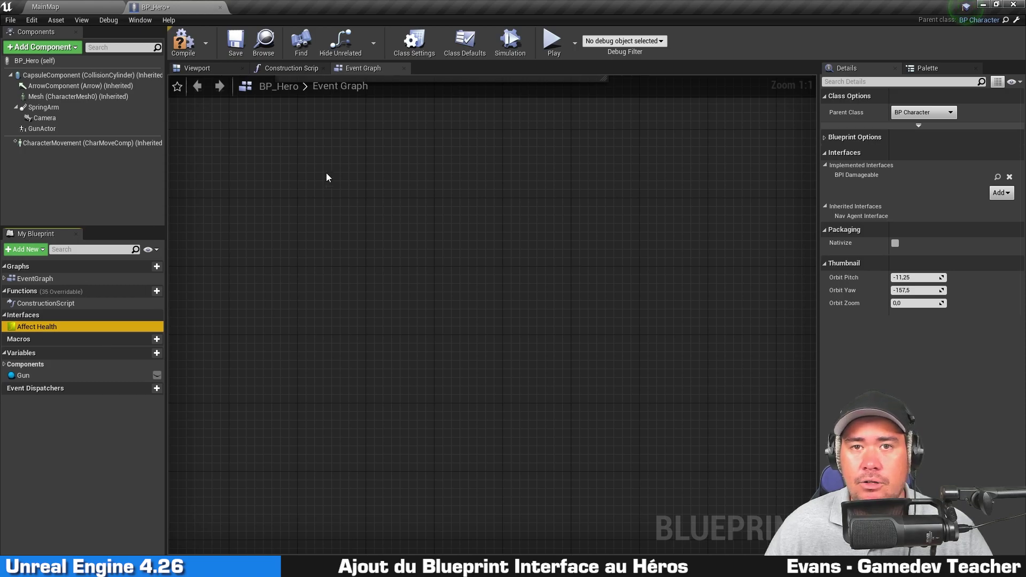
Implement the Affect Health event in BP_Hero's Event Graph and position the new event node.
right_click(59, 329)
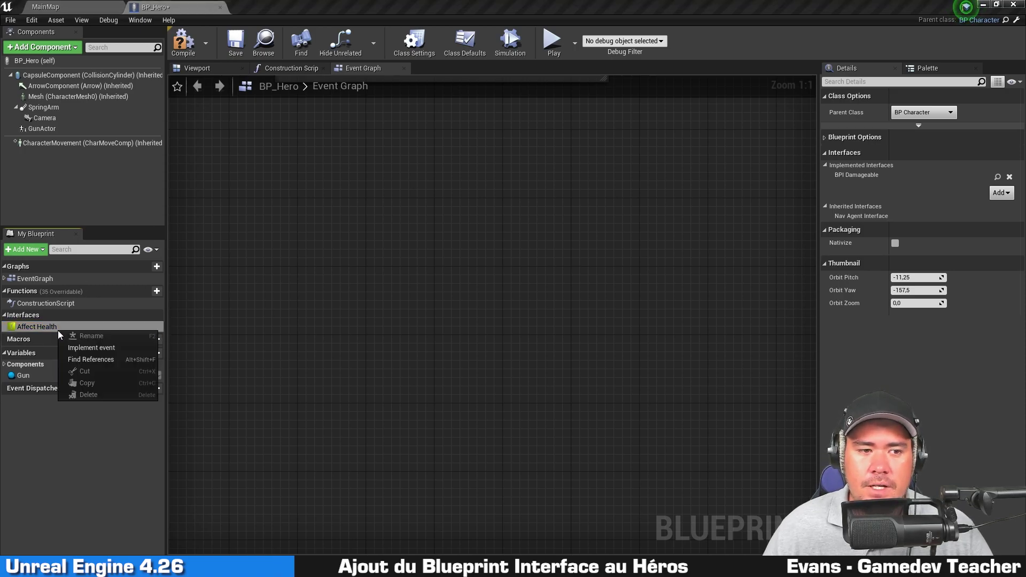
left_click(91, 348)
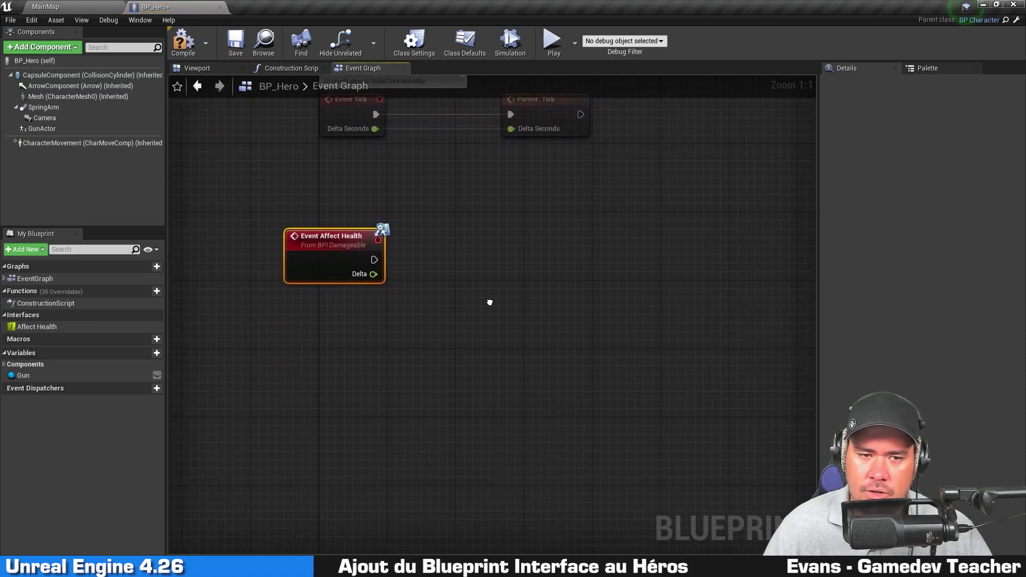
left_click_drag(320, 261, 363, 332)
left_click(513, 287)
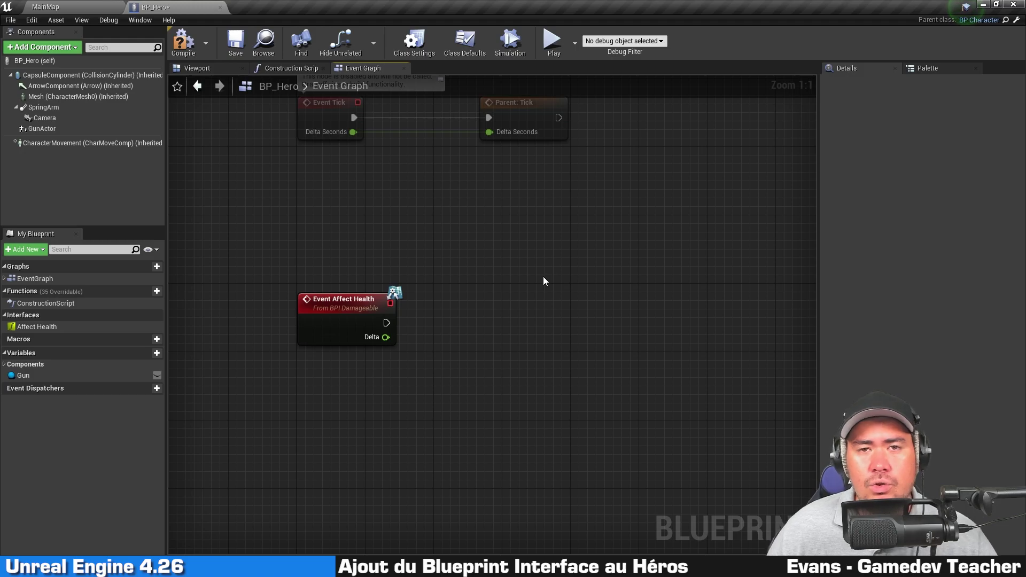
right_click_drag(544, 277, 536, 299)
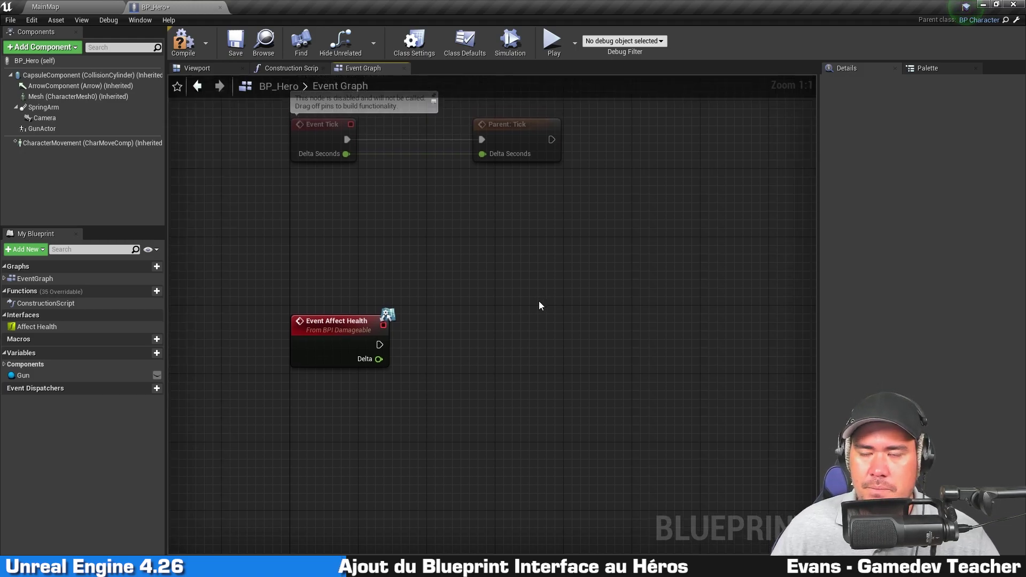
Review BP_Character's Update Health Points nodes and their comment box.
left_click_drag(568, 235, 366, 422)
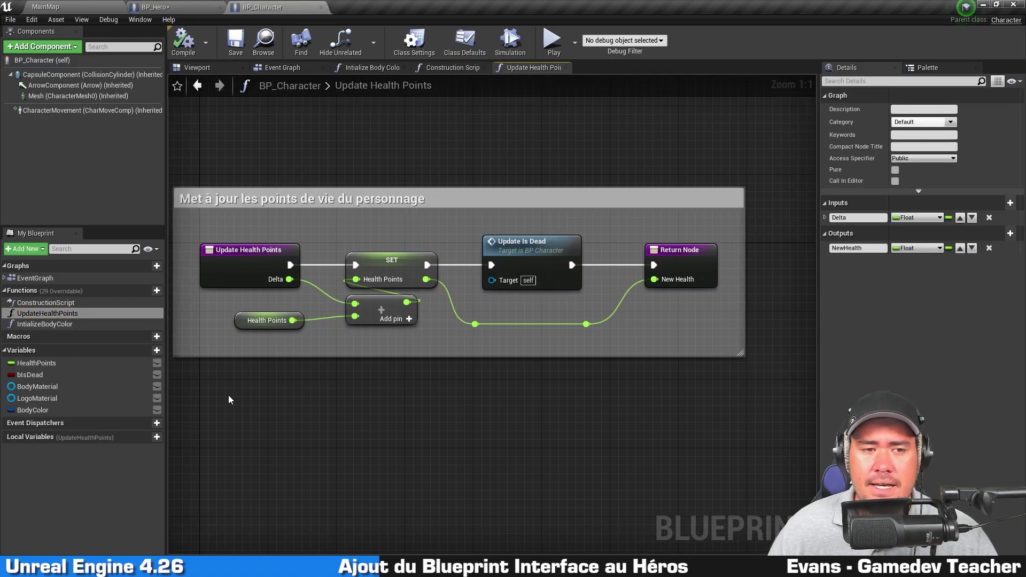
left_click_drag(231, 400, 727, 149)
left_click(697, 137)
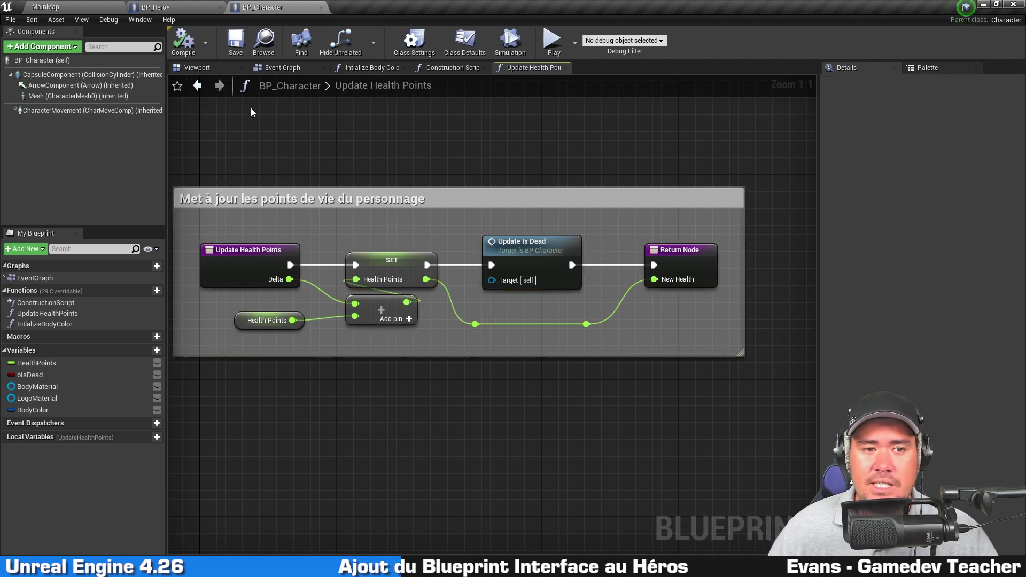
left_click_drag(252, 108, 262, 262)
left_click(258, 124)
Add an Update Health Points node fed by the event's Delta and execution.
left_click(320, 7)
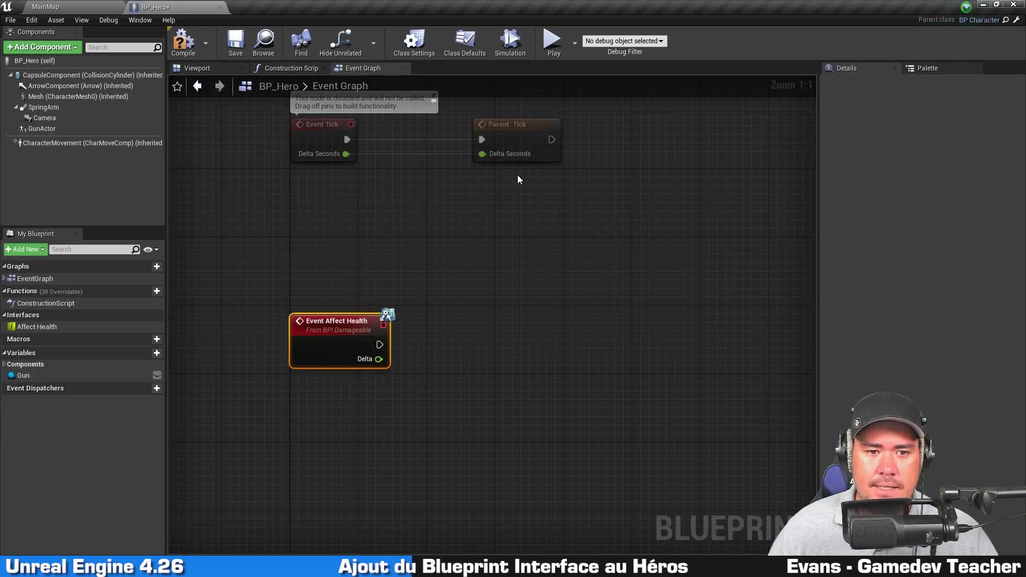
right_click(387, 266)
type("updateheal")
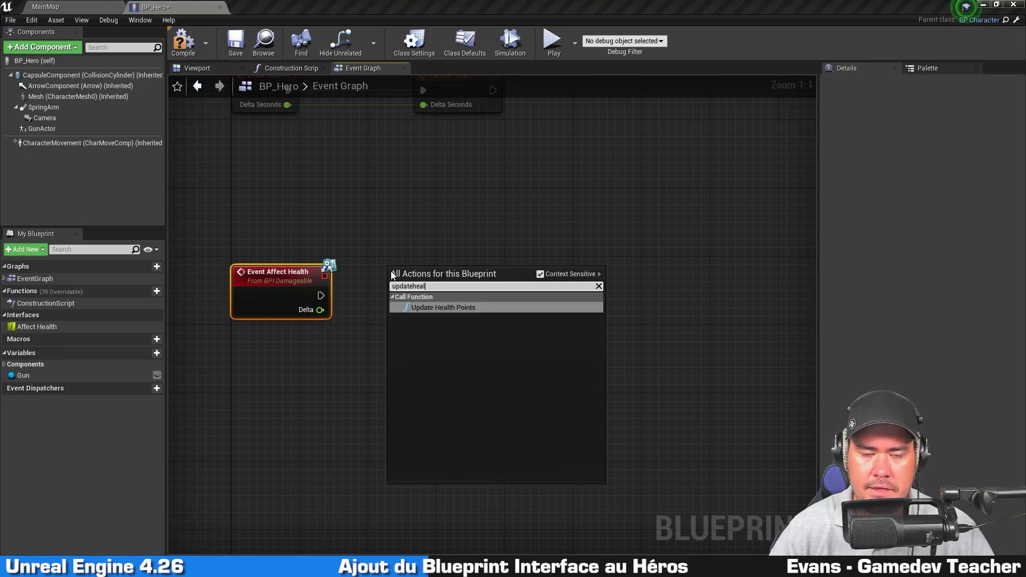
key("Return")
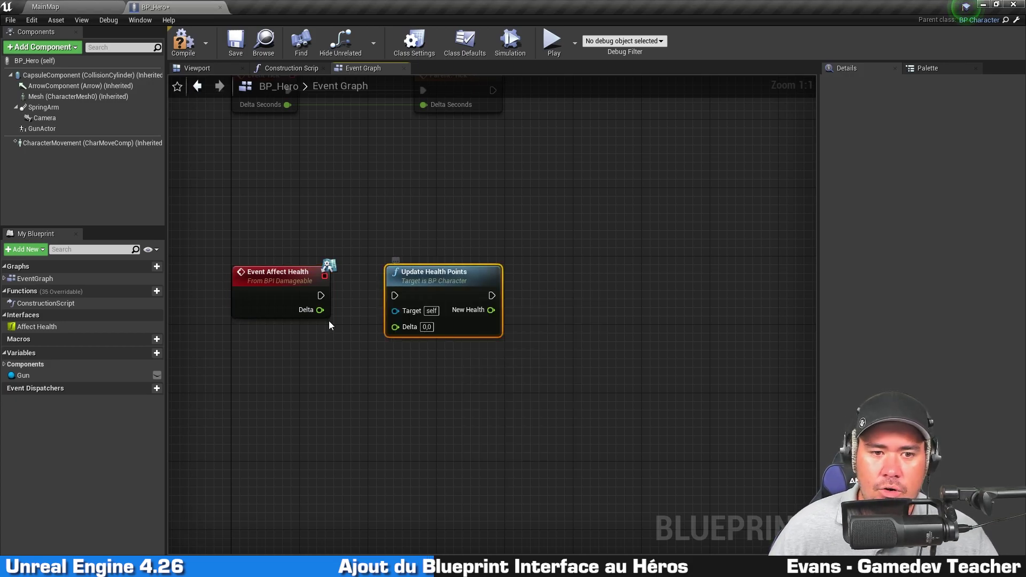
left_click_drag(319, 310, 395, 326)
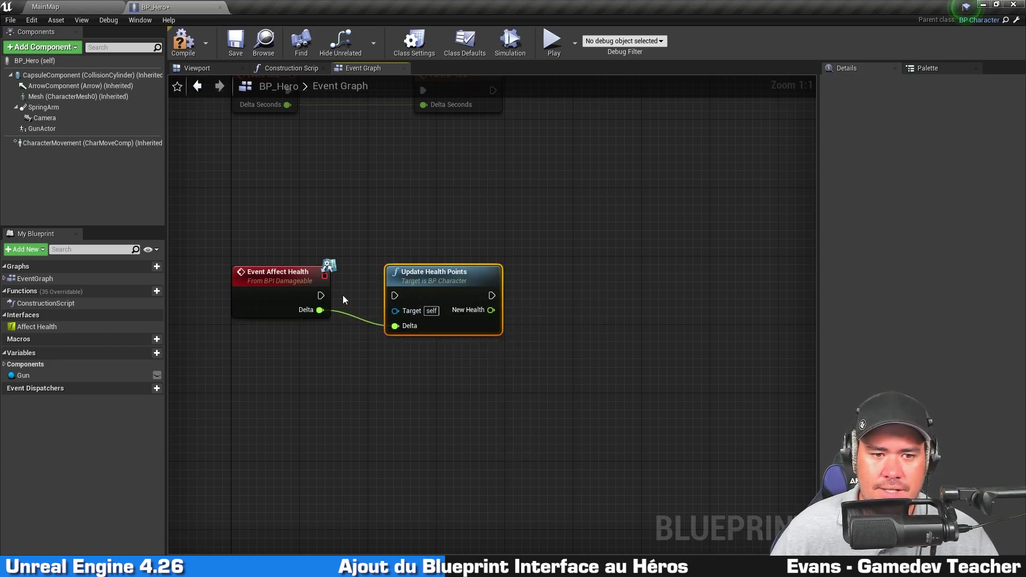
mouse_move(321, 295)
left_mouse_down()
mouse_move(395, 295)
mouse_move(405, 278)
left_mouse_up()
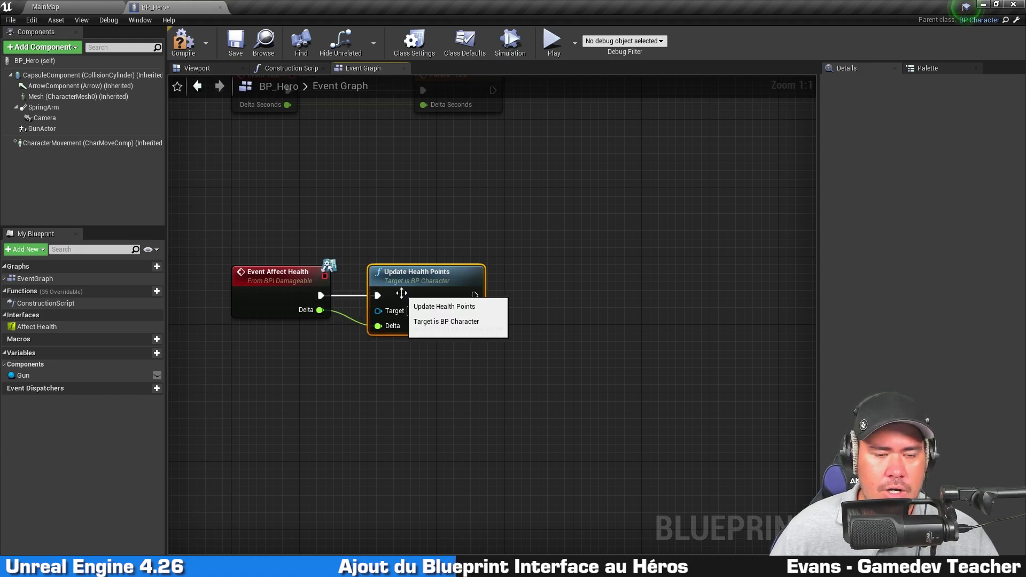
right_click_drag(495, 306, 485, 319)
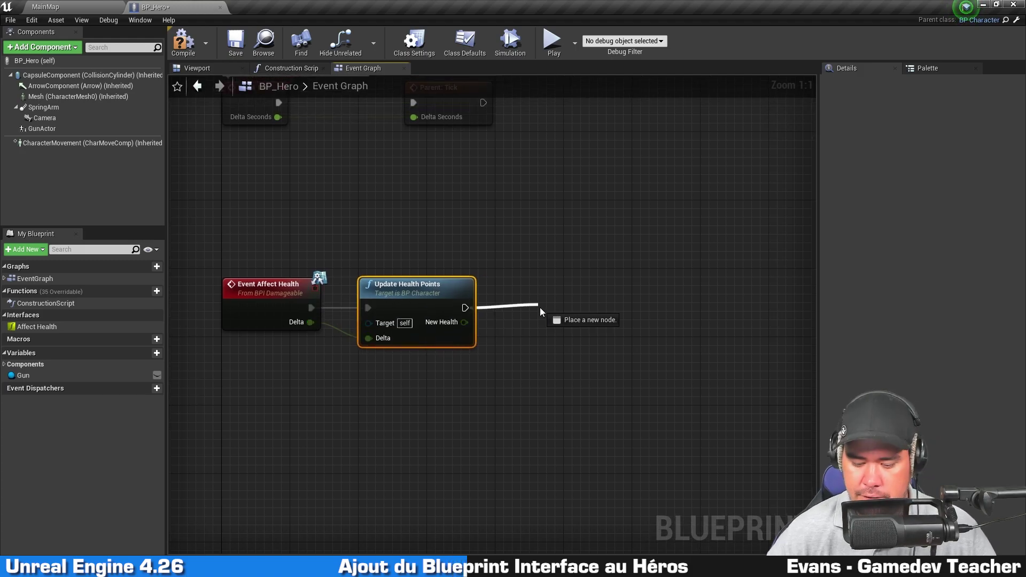
Add a Print String after Update Health Points that prints New Health.
left_click_drag(465, 308, 540, 306)
type("pri")
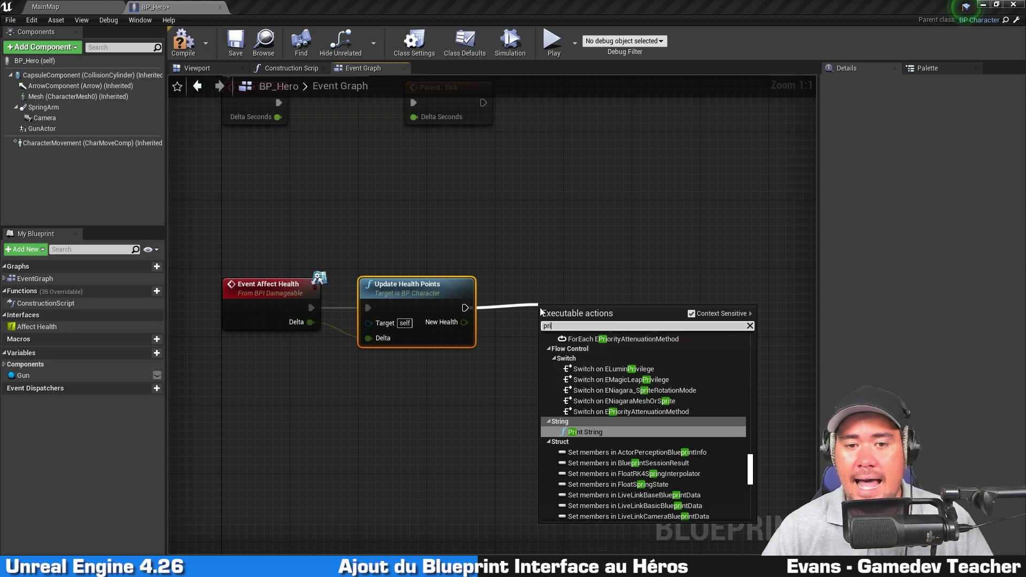
type("ntstring")
key("Return")
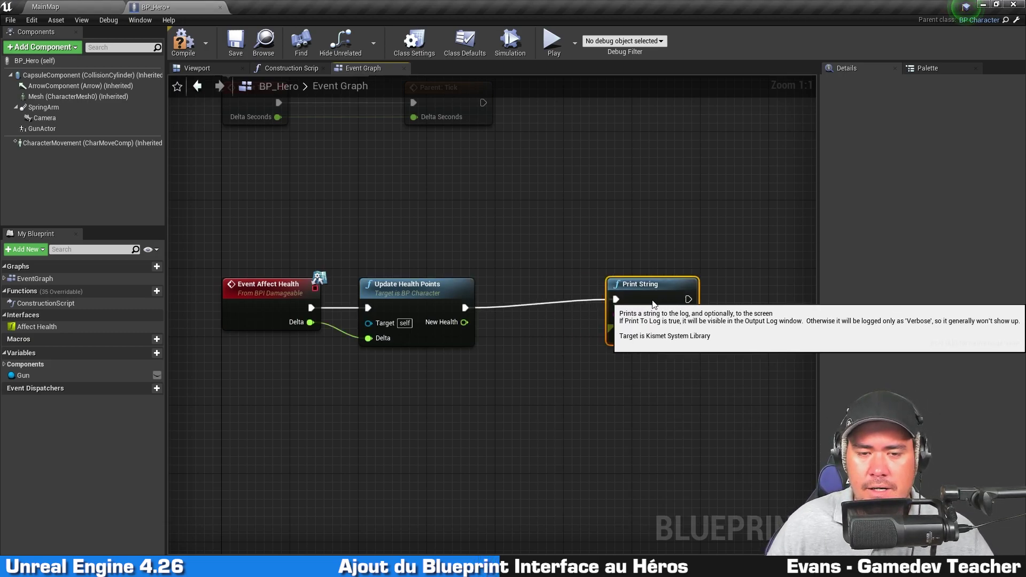
left_click_drag(584, 325, 652, 308)
left_click_drag(464, 322, 617, 323)
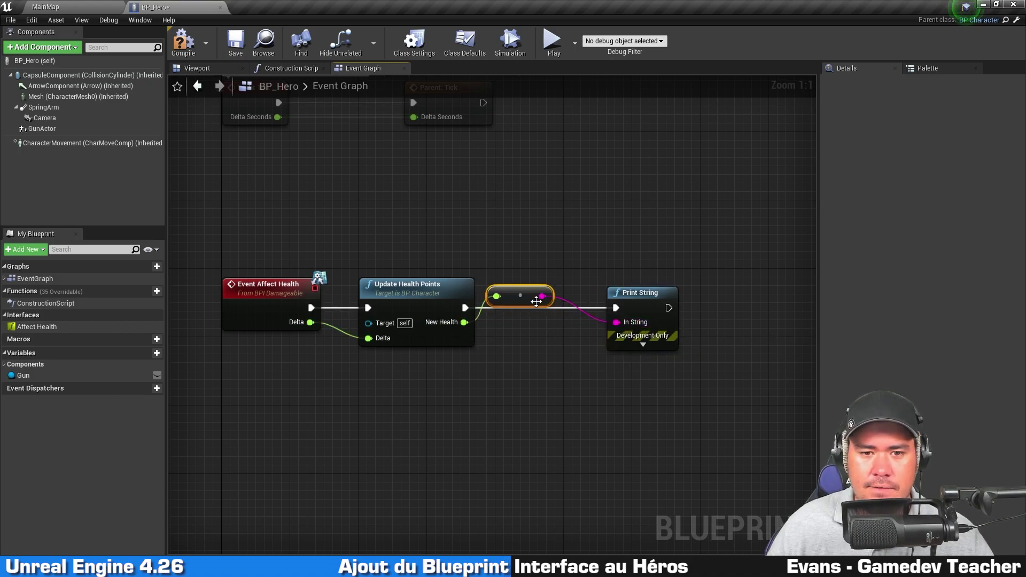
right_click_drag(599, 374, 538, 335)
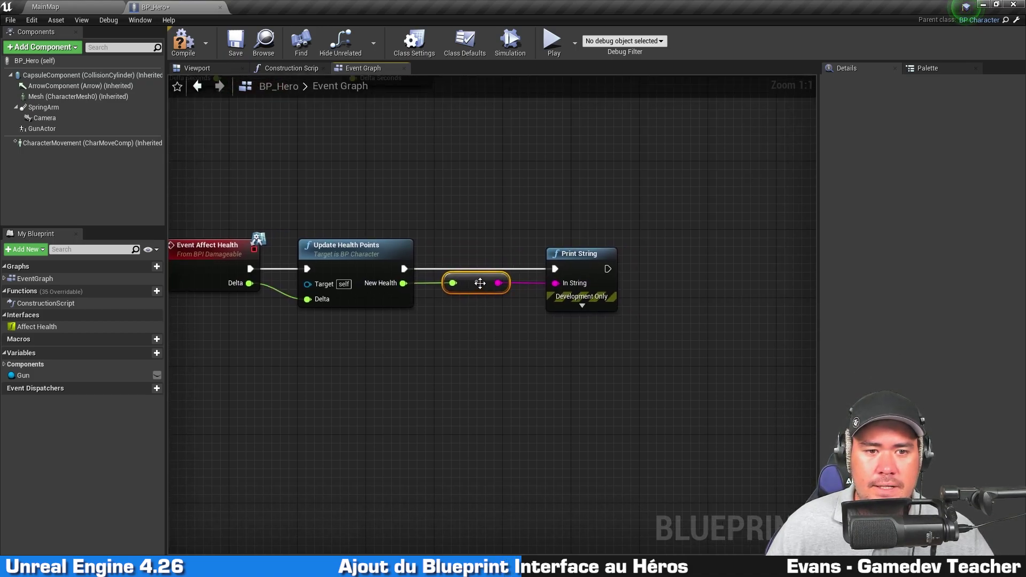
Tidy the Print String nodes and add a Branch wired after Print String.
left_click_drag(480, 283, 547, 324)
left_click(562, 261, "ctrl")
left_click_drag(562, 260, 490, 260)
right_click_drag(623, 244, 567, 241)
left_click(563, 244)
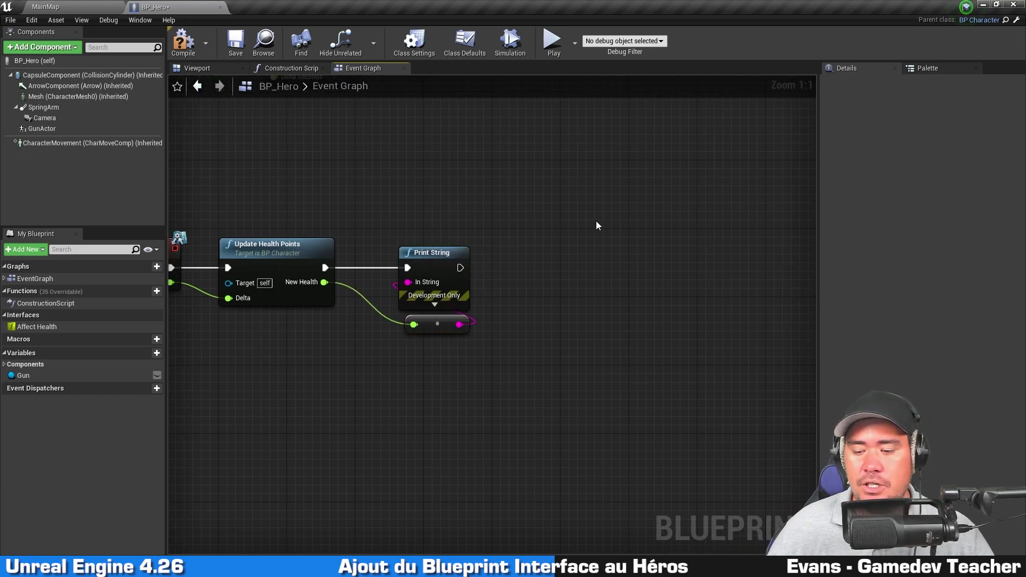
right_click_drag(565, 268, 518, 229)
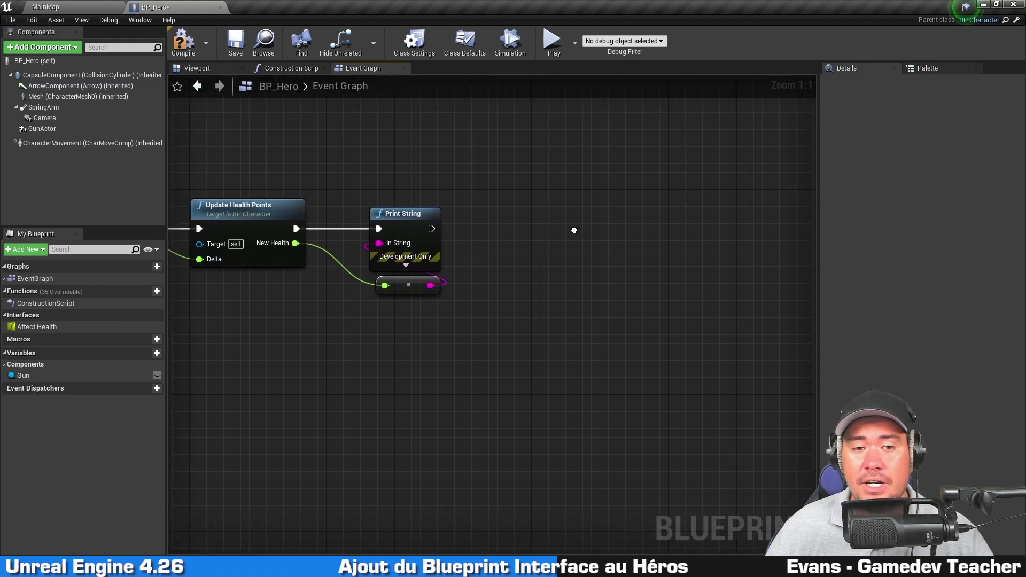
left_click(525, 218)
left_click_drag(413, 228, 533, 233)
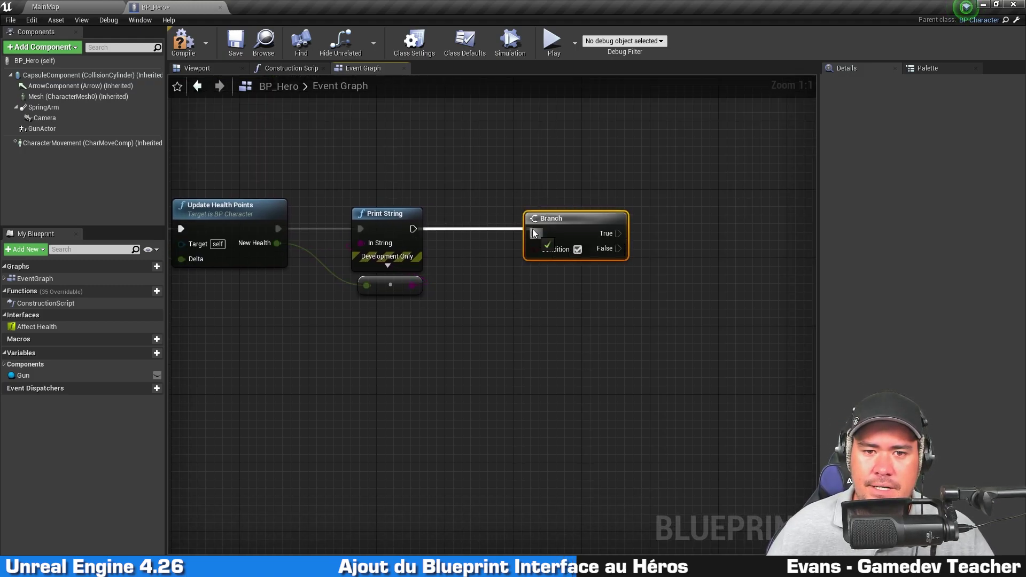
Finish the Branch connection and delete the extra second Branch node.
left_click(526, 297)
right_click_drag(526, 297, 502, 299)
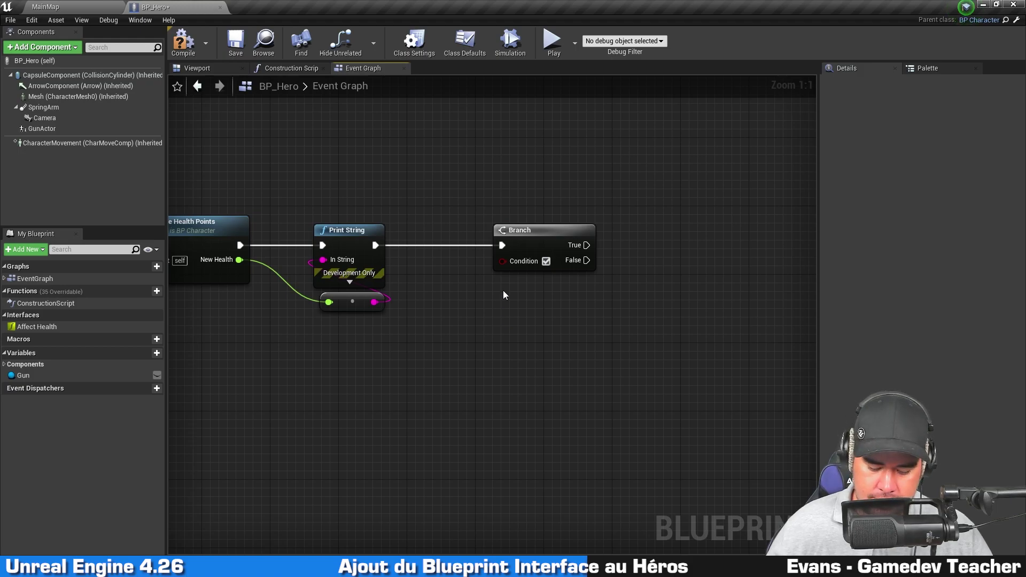
left_click(434, 293)
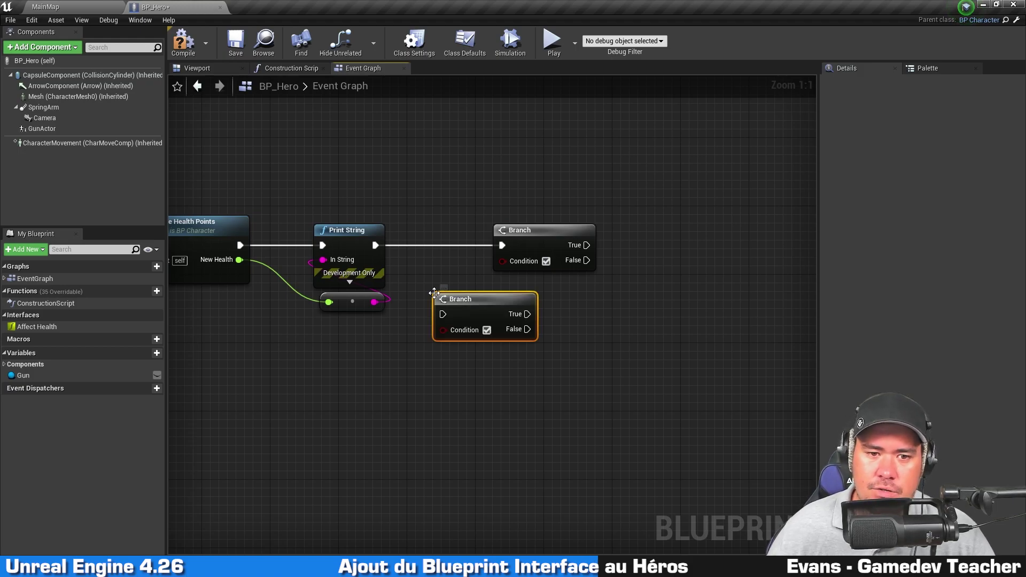
key("Delete")
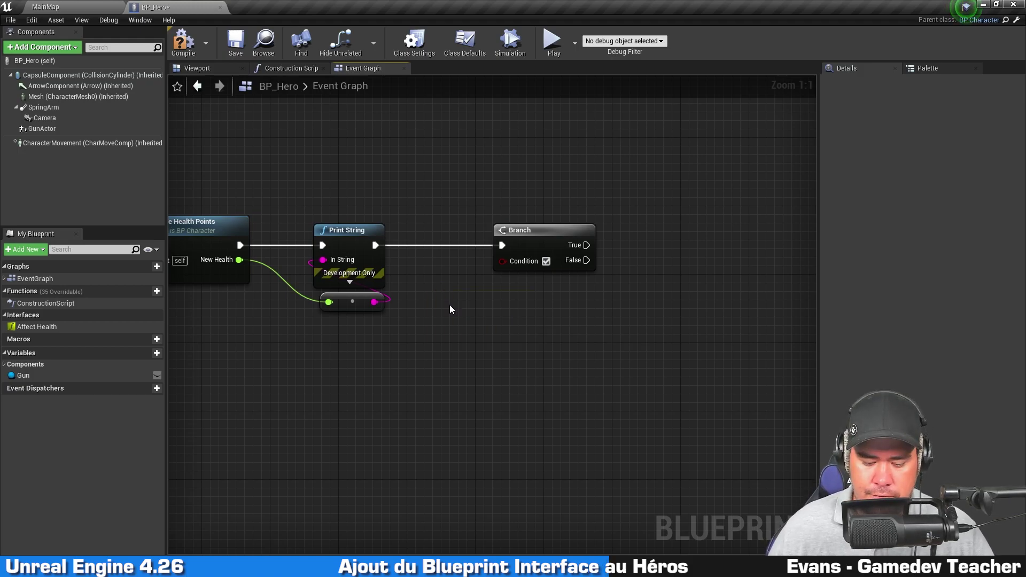
Add a Get Is Dead node wired into the Branch Condition, placed beneath it.
right_click(450, 308)
type("getisdea")
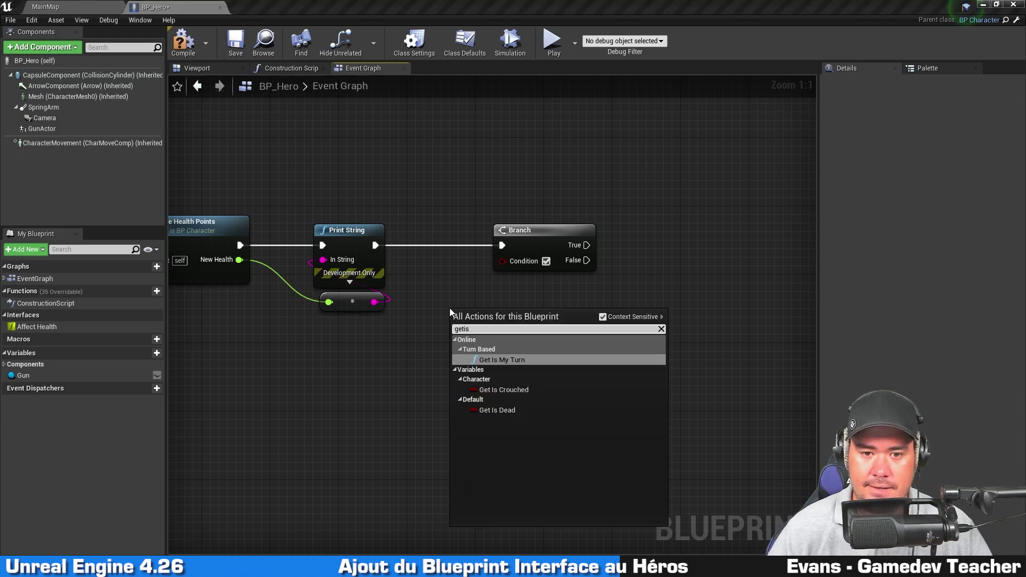
key("Return")
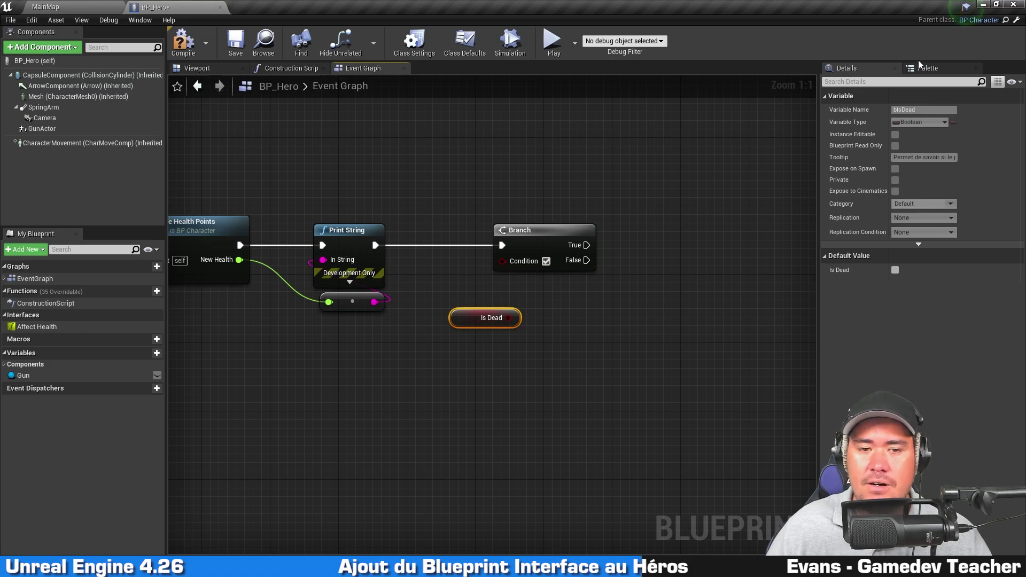
left_click_drag(509, 318, 502, 261)
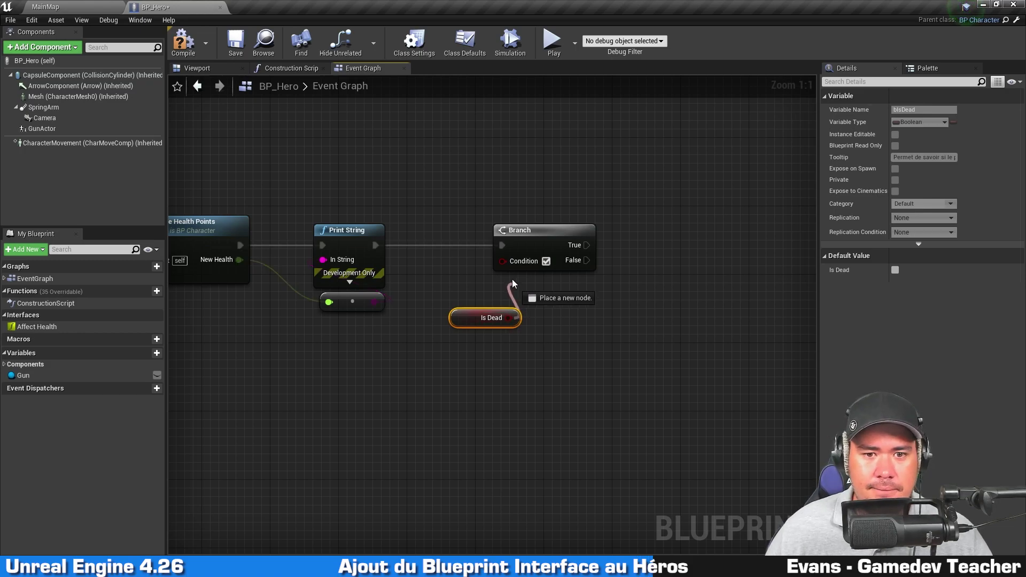
left_click_drag(474, 318, 519, 283)
left_click(344, 126)
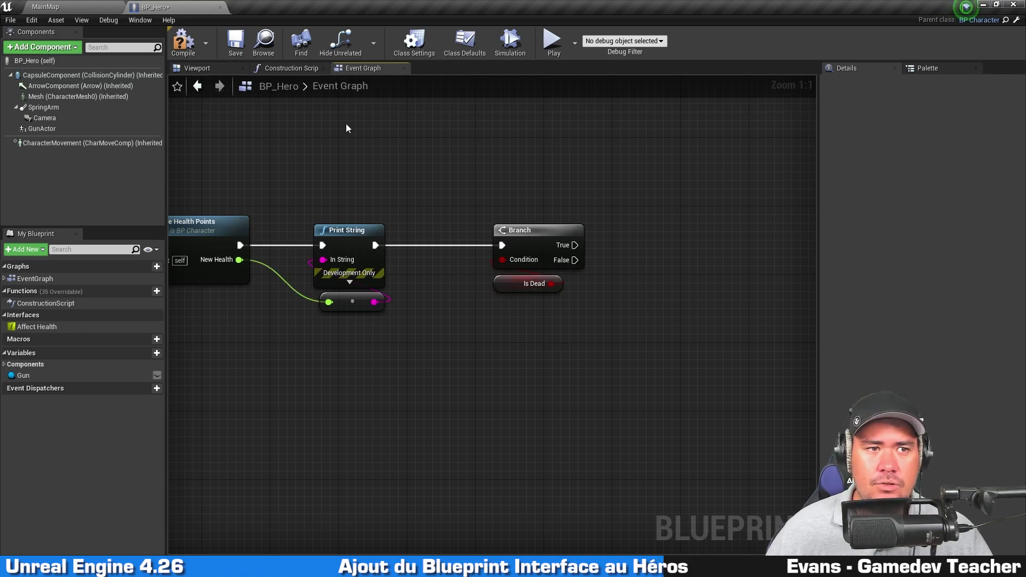
left_click(97, 4)
Open BP_Enemy and inspect its Branch and DestroyActor death logic.
double_click(322, 442)
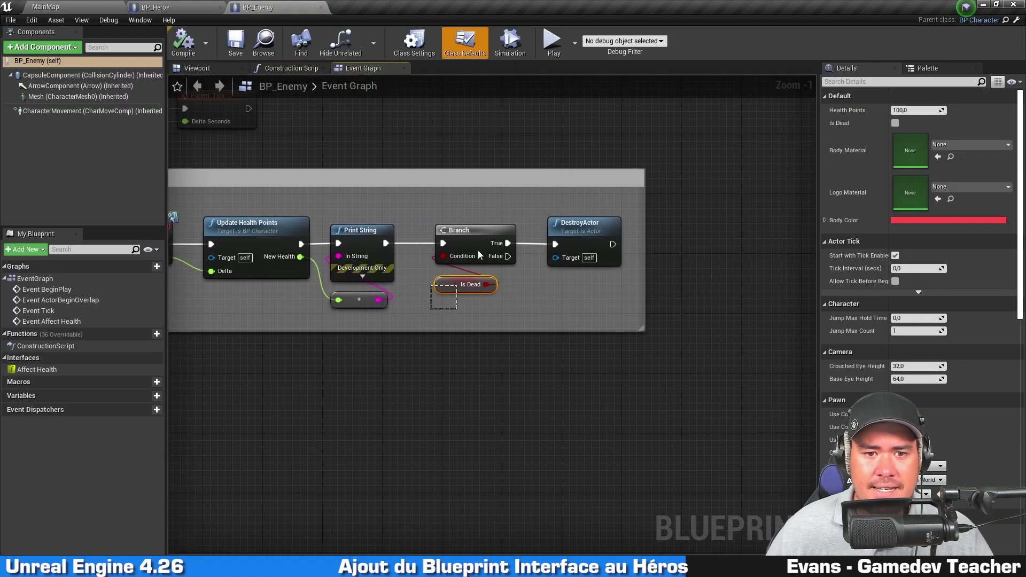
left_click(478, 250)
scroll(546, 290, "up", 1)
right_click_drag(547, 291, 482, 309)
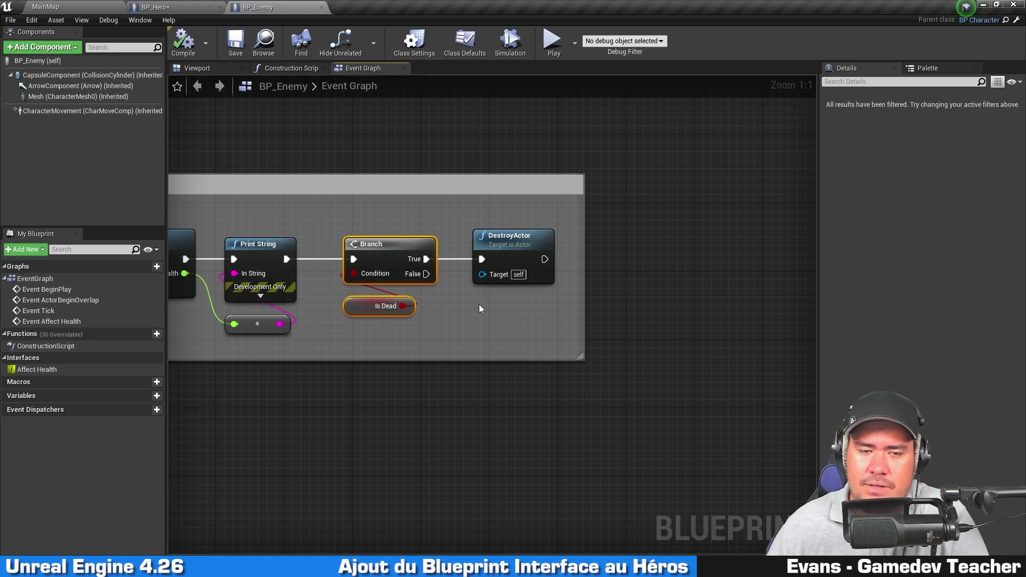
left_click(479, 303)
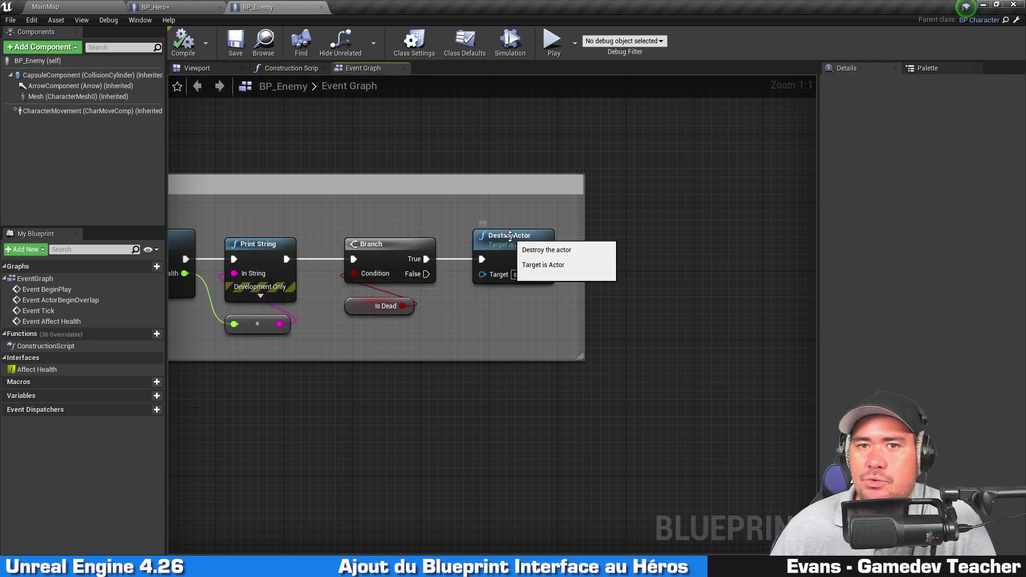
left_click(510, 236)
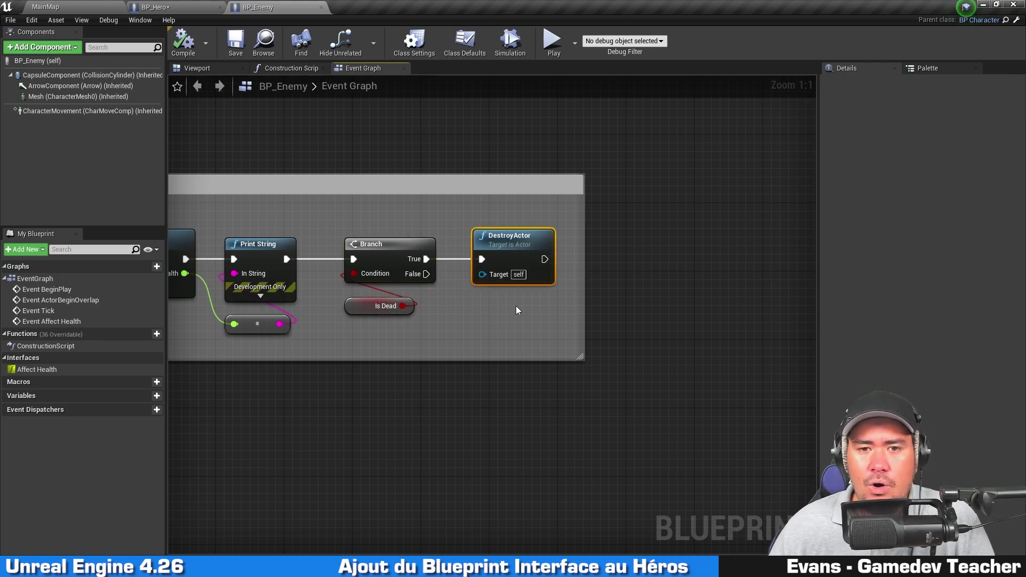
In BP_Hero, move Print String, Branch and Is Dead closer to Update Health Points.
left_click(177, 7)
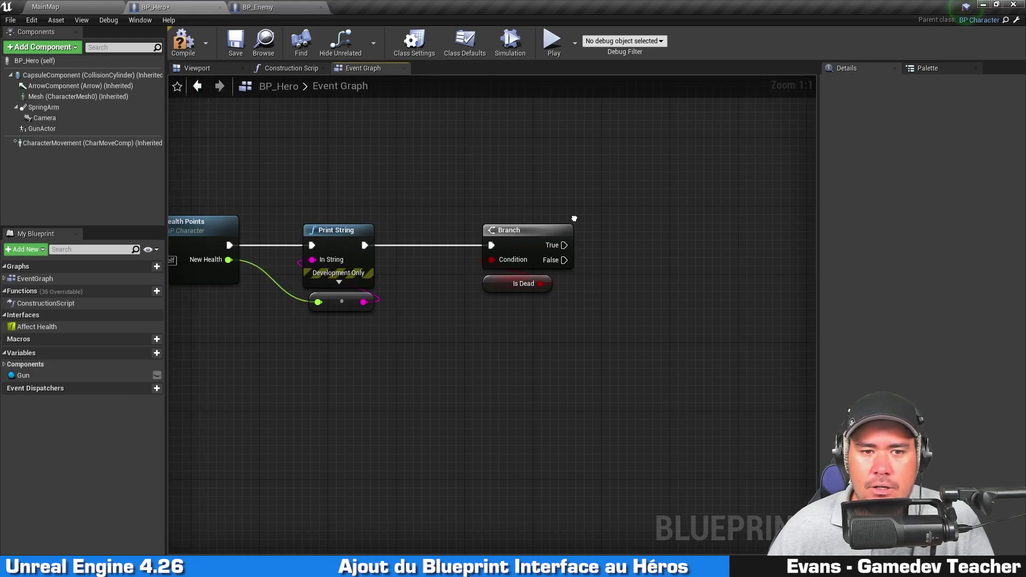
right_click_drag(574, 218, 515, 204)
mouse_move(431, 340)
left_mouse_down()
mouse_move(474, 227)
mouse_move(392, 227)
left_mouse_up()
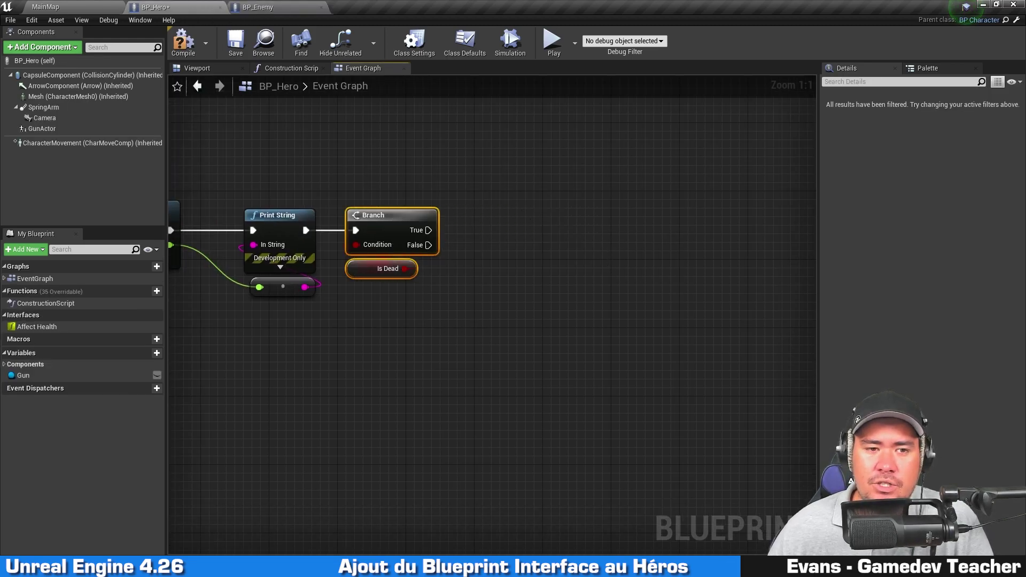
right_click_drag(375, 321, 575, 320)
mouse_move(439, 305)
left_mouse_down()
mouse_move(580, 251)
mouse_move(557, 234)
left_mouse_up()
left_click(590, 201)
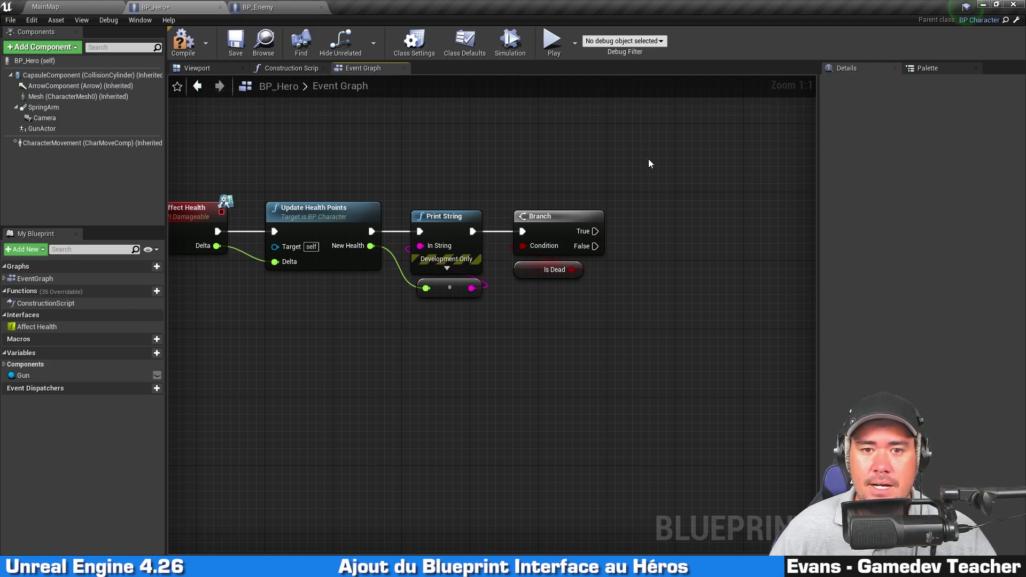
right_click_drag(650, 163, 618, 162)
Add a DestroyActor node on the Branch's True output and place it beside the Branch.
left_click_drag(563, 226, 635, 220)
type("destroy")
key("Return")
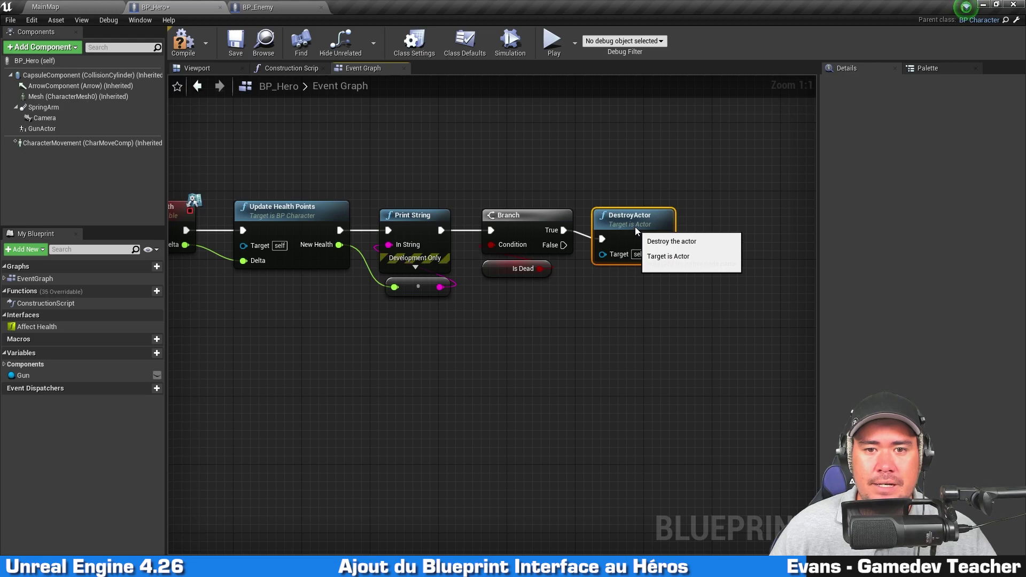
right_click_drag(242, 167, 309, 161)
Align the chain nodes, widen the graph area, and box-select the whole Affect Health chain.
left_click_drag(224, 146, 234, 304)
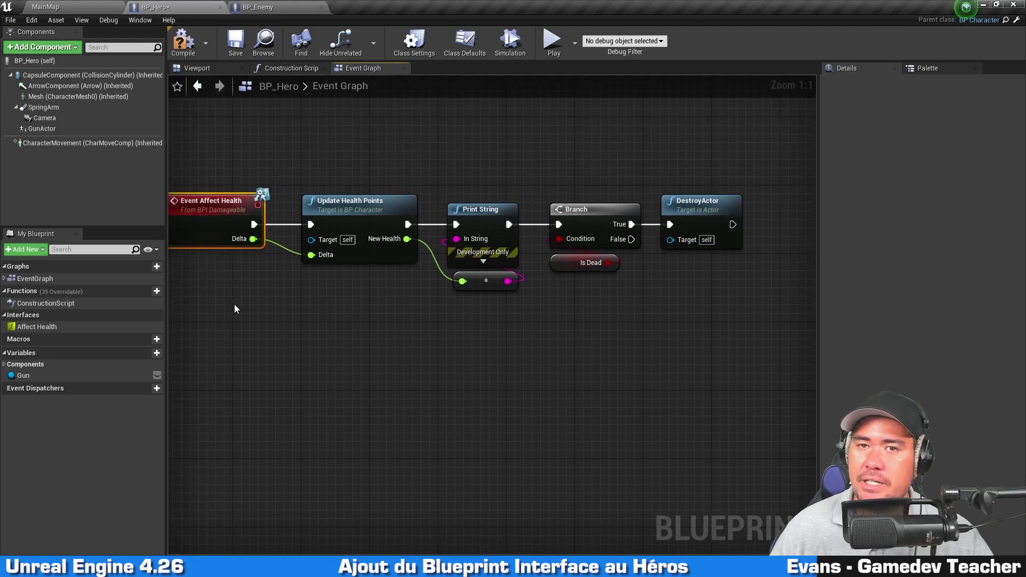
left_click_drag(303, 321, 335, 177)
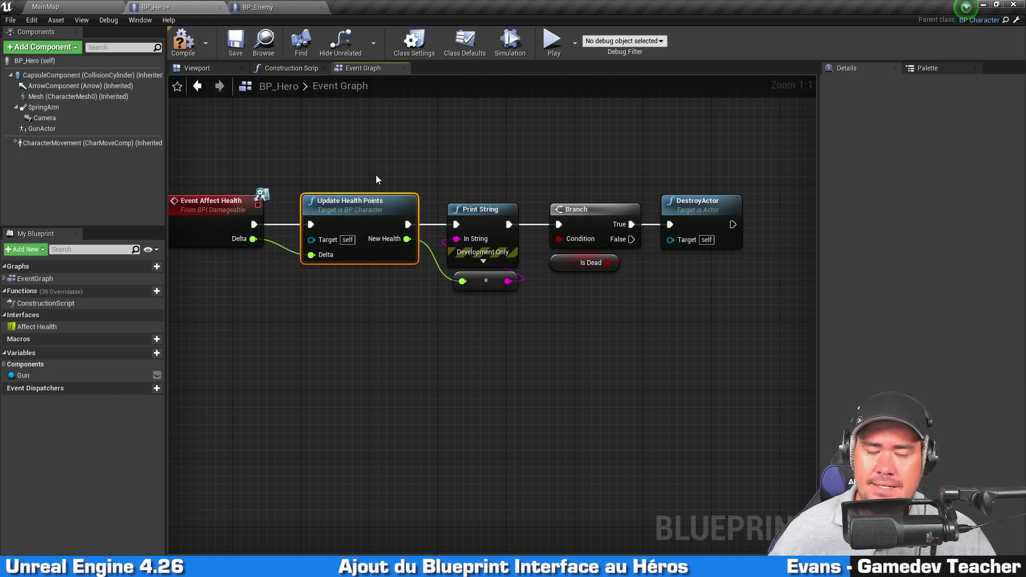
left_click_drag(464, 363, 493, 209)
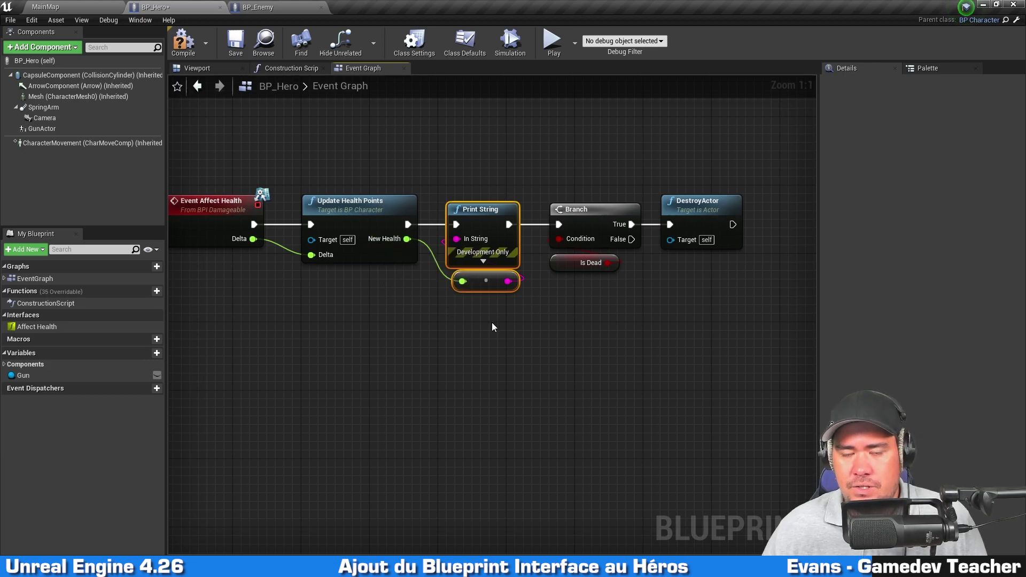
left_click(565, 265)
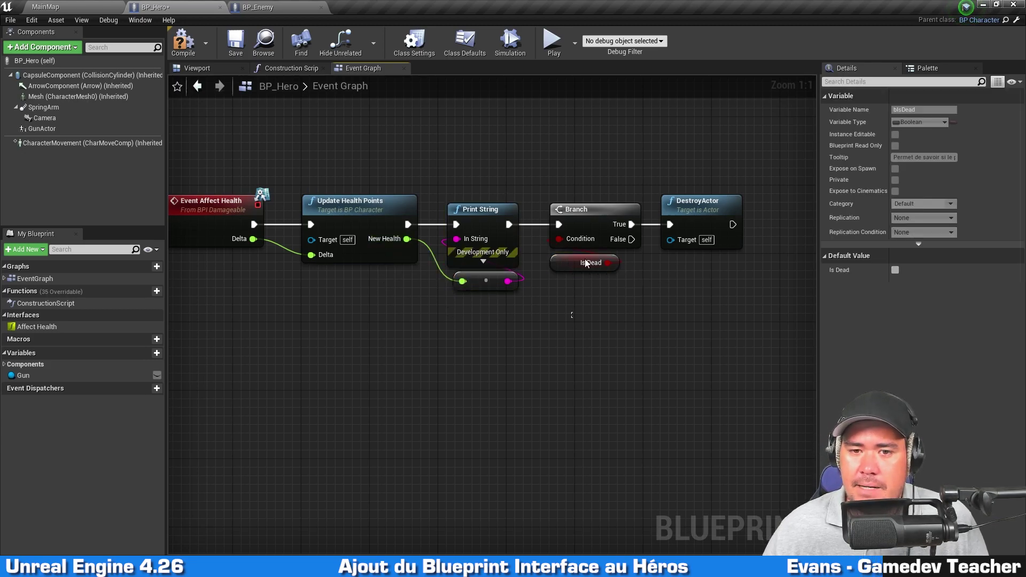
left_click(611, 239, "ctrl")
right_click_drag(734, 286, 767, 293)
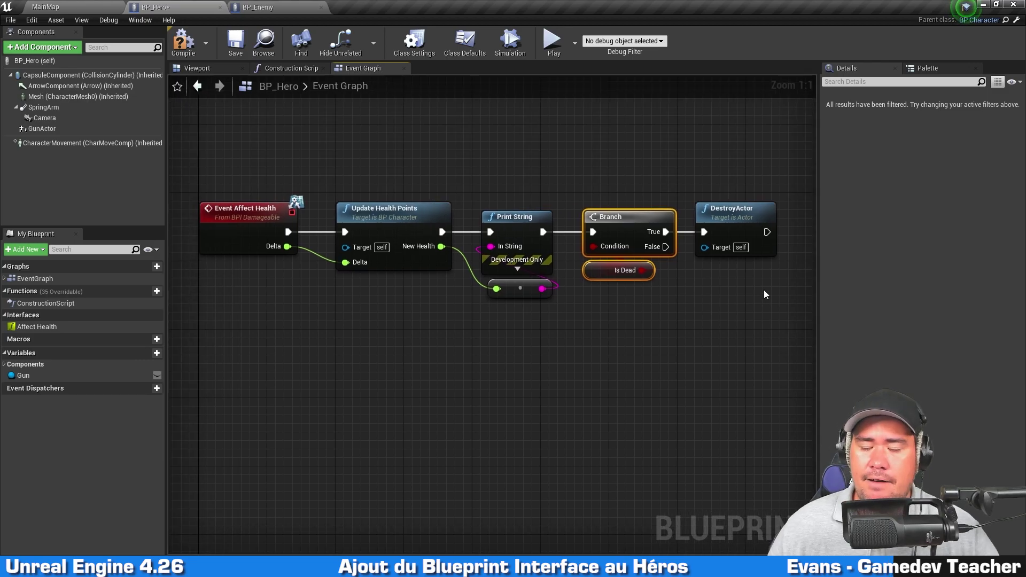
left_click(716, 318)
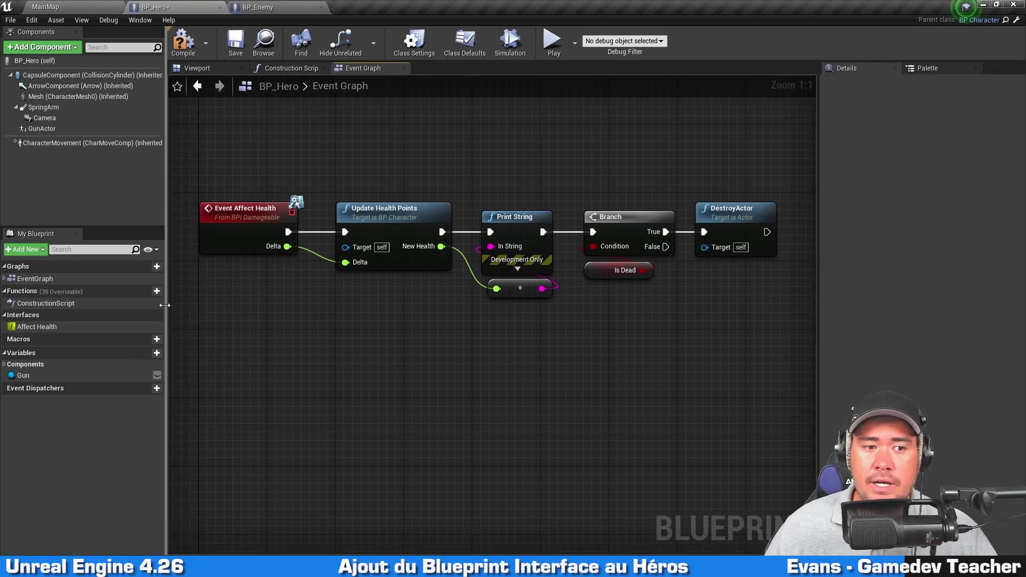
left_click_drag(169, 312, 120, 312)
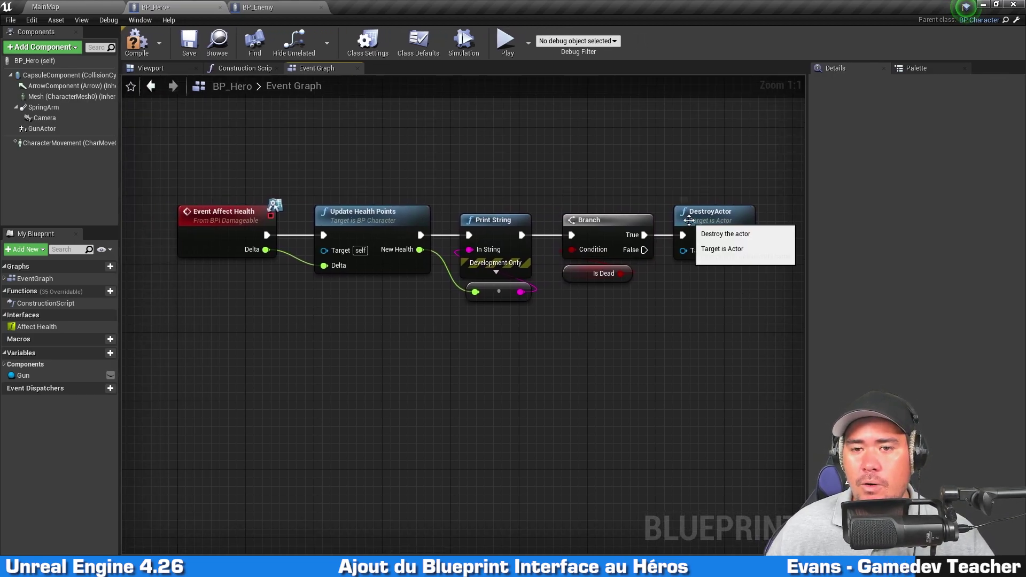
left_click(689, 220)
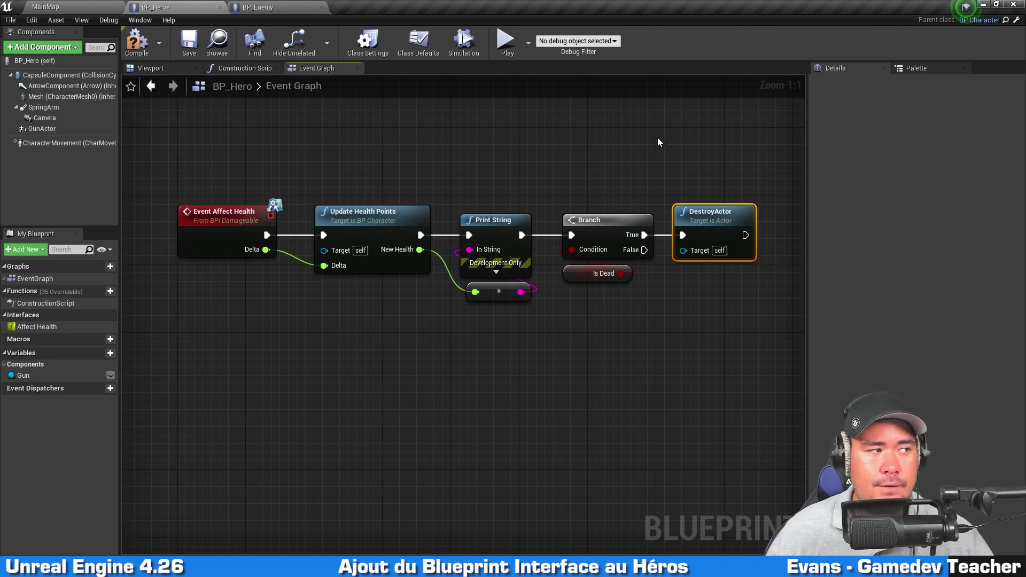
right_click_drag(658, 142, 652, 177)
left_click_drag(744, 171, 170, 393)
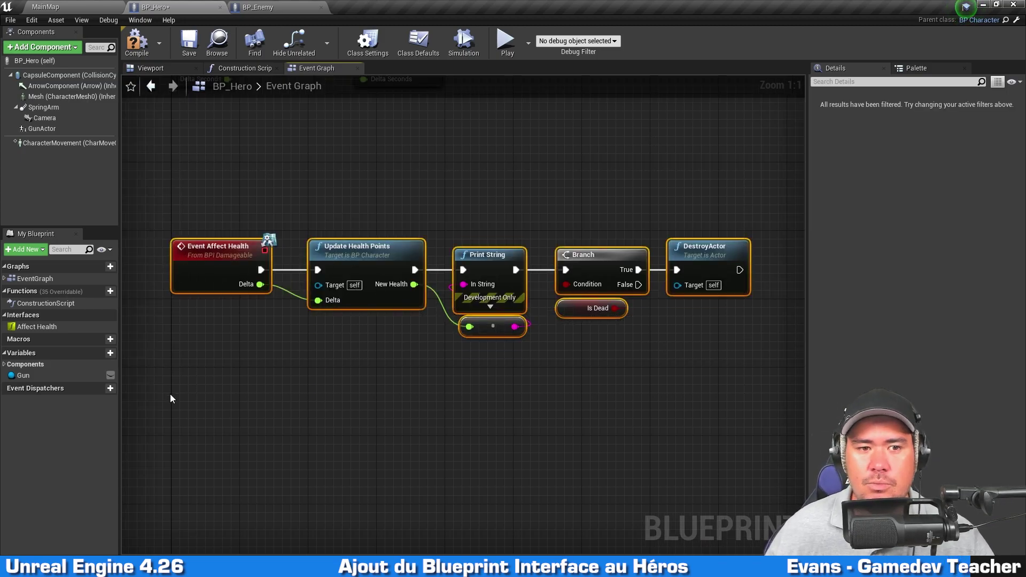
Comment the chain as 'Gère les points de vie du héros' and save BP_Hero.
type("cG")
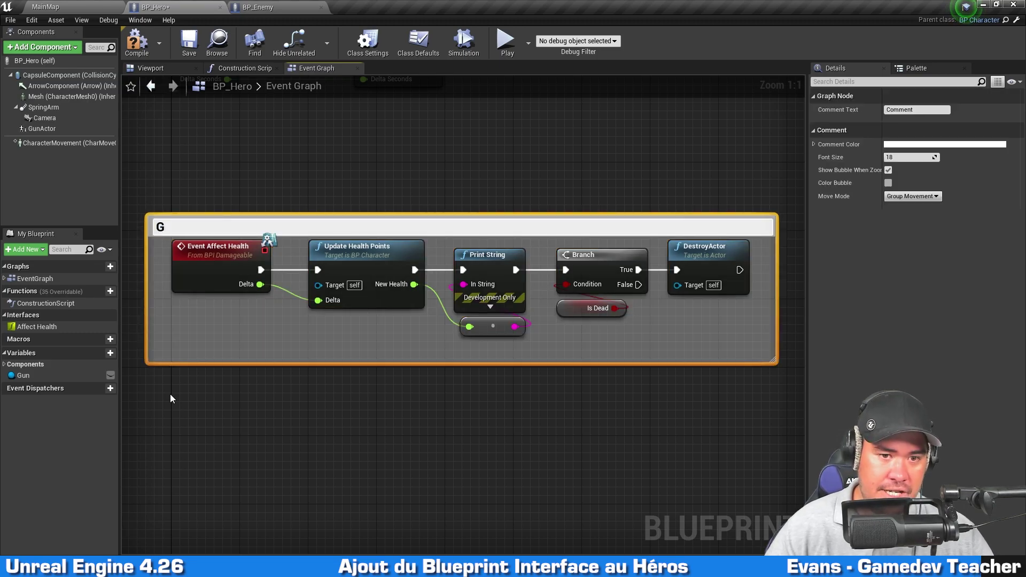
type("ère les points")
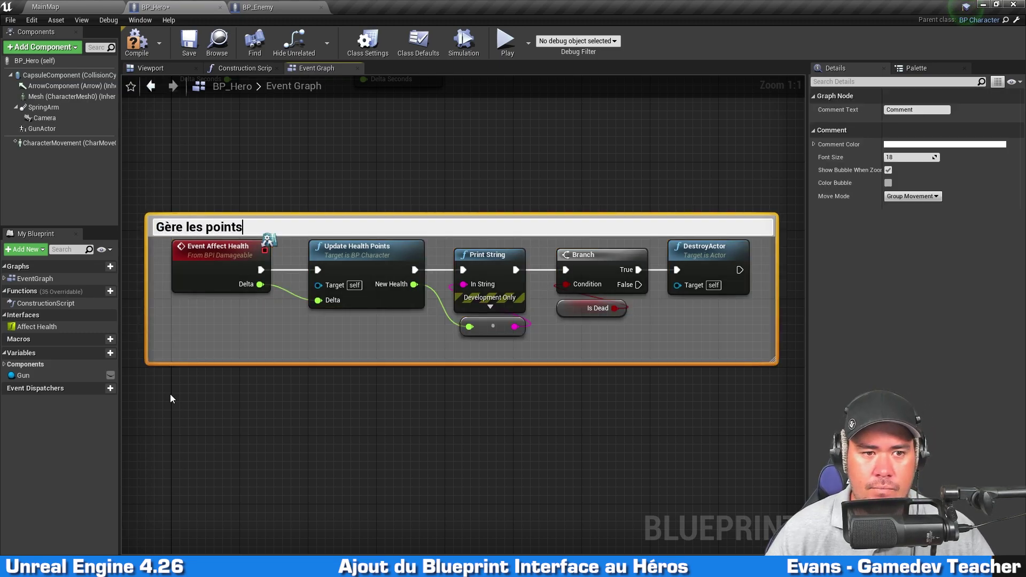
type("héros")
key("Return")
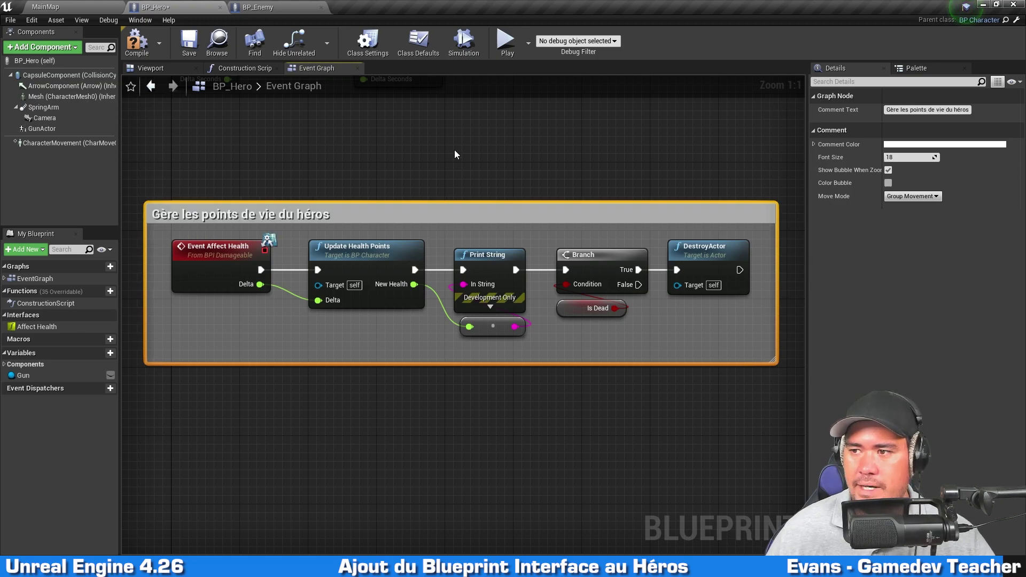
left_click(455, 154)
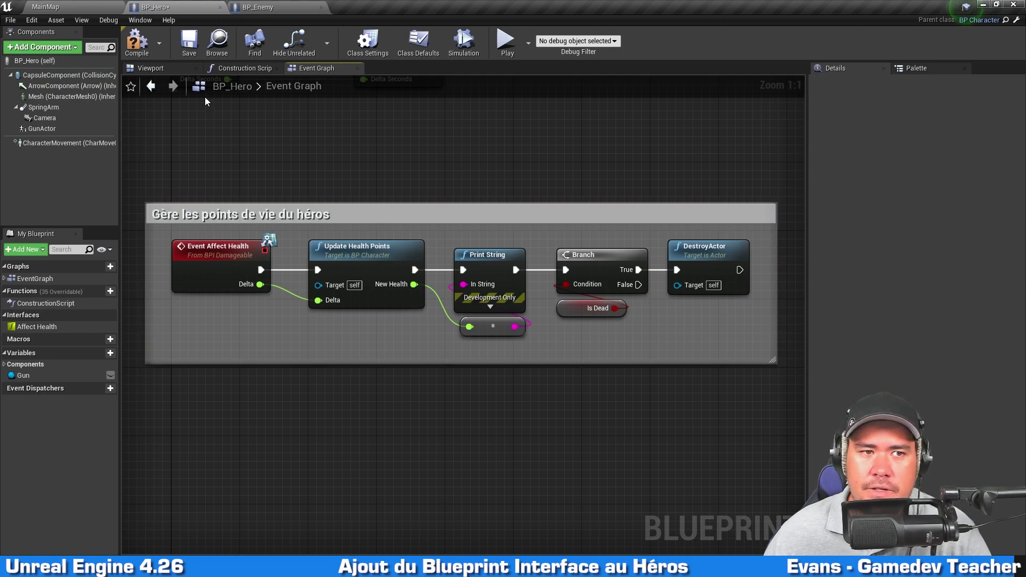
left_click(189, 44)
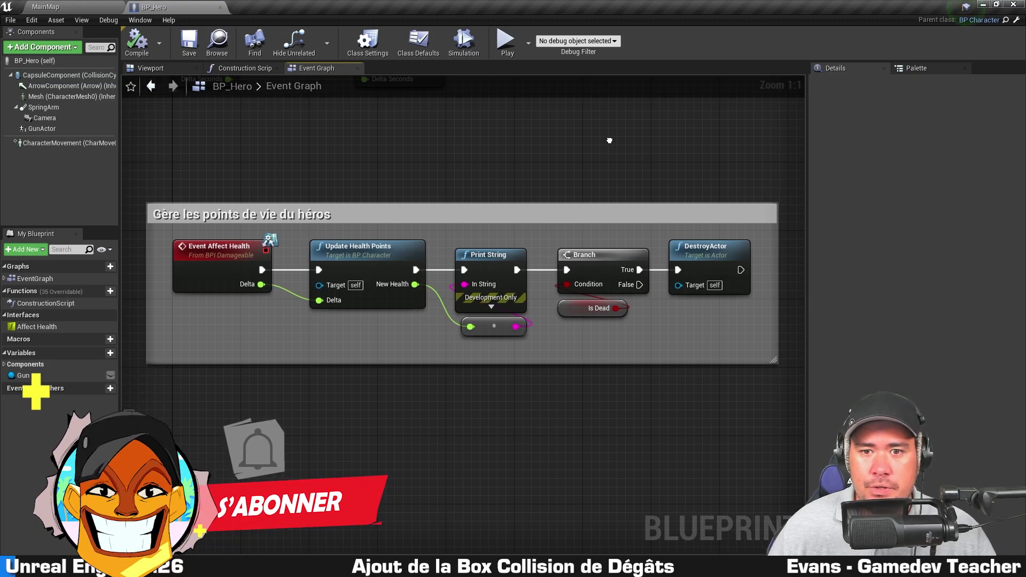
right_click(610, 140)
left_click_drag(705, 137, 296, 432)
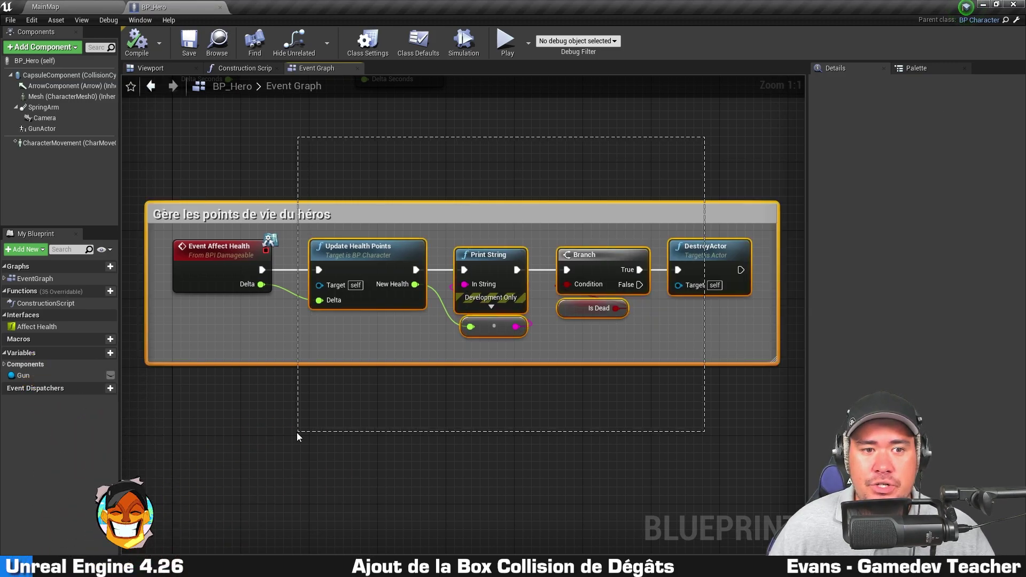
left_click(297, 432)
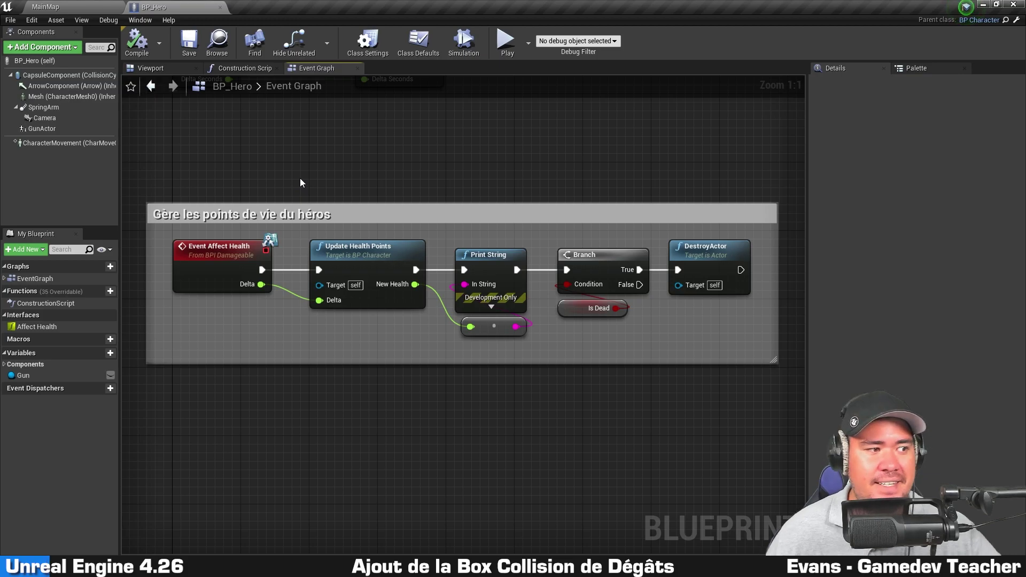
From MainMap, open BP_Enemy's Viewport and add a Box Collision component.
left_click(78, 5)
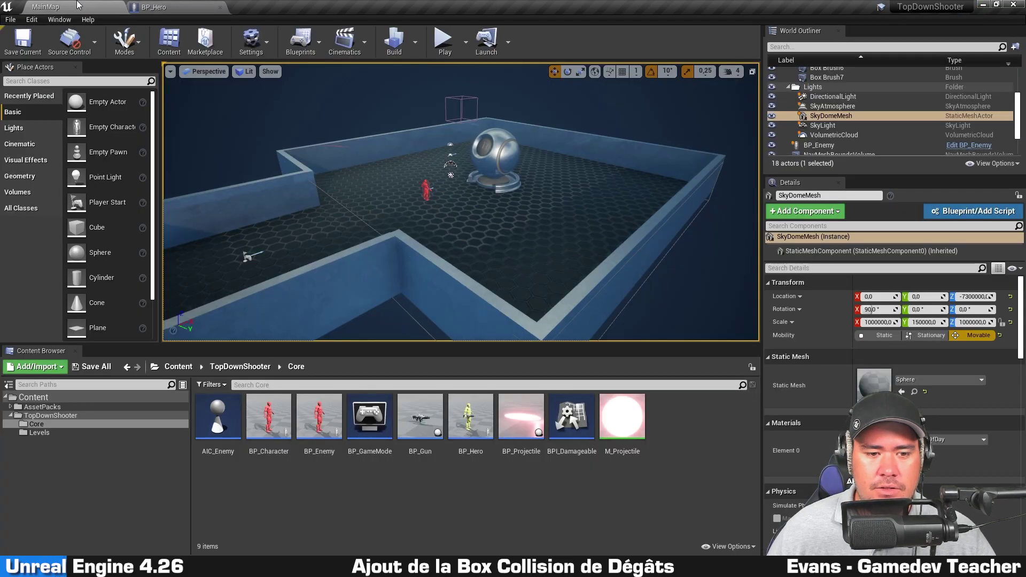
double_click(316, 425)
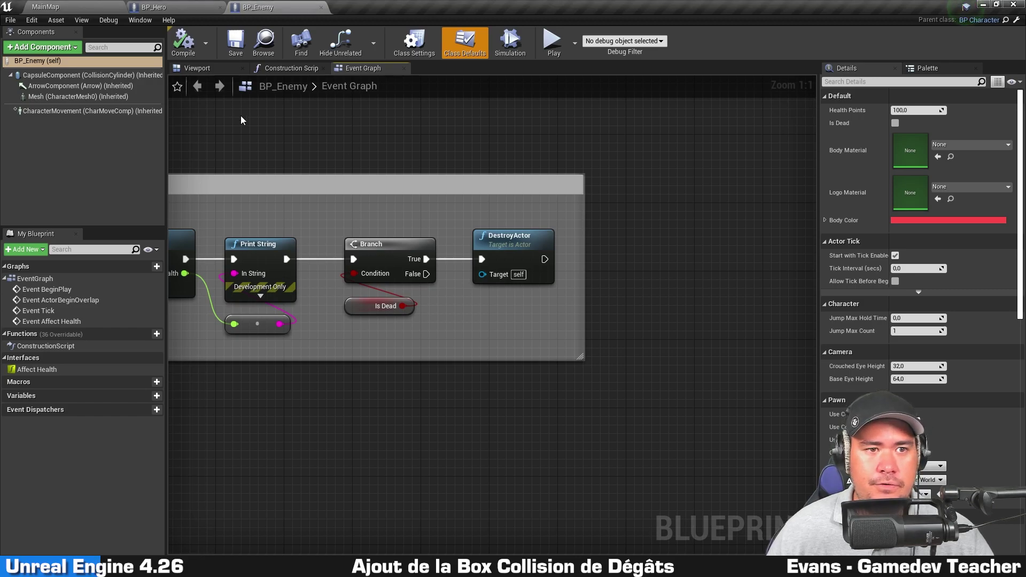
left_click(217, 69)
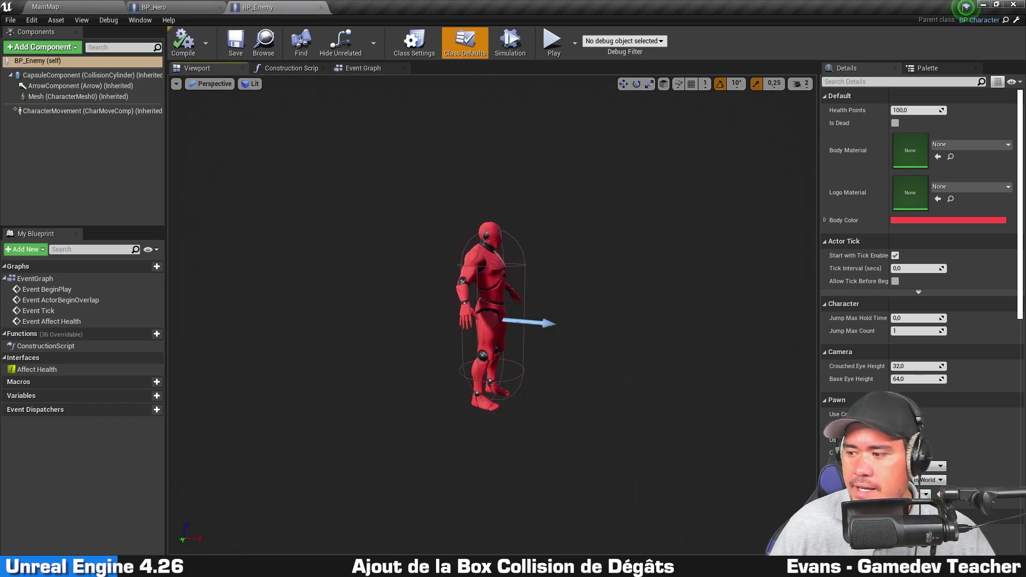
left_click_drag(605, 213, 596, 214)
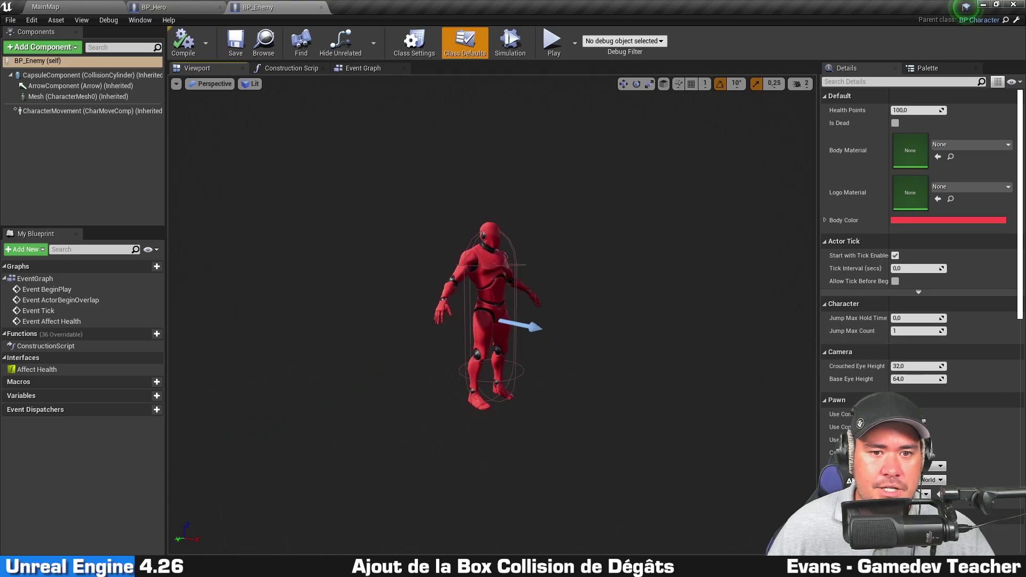
left_click(60, 47)
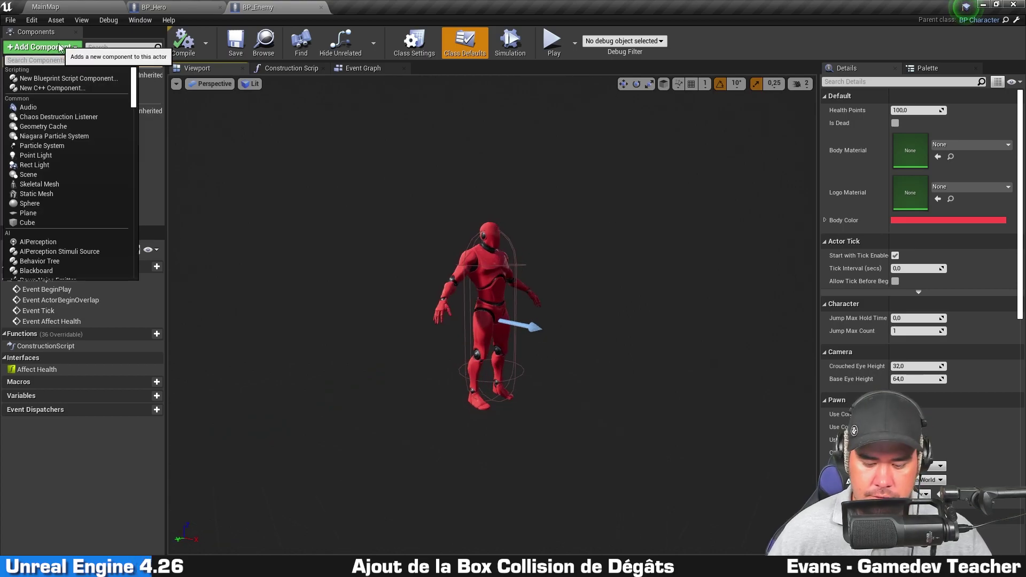
type("bo")
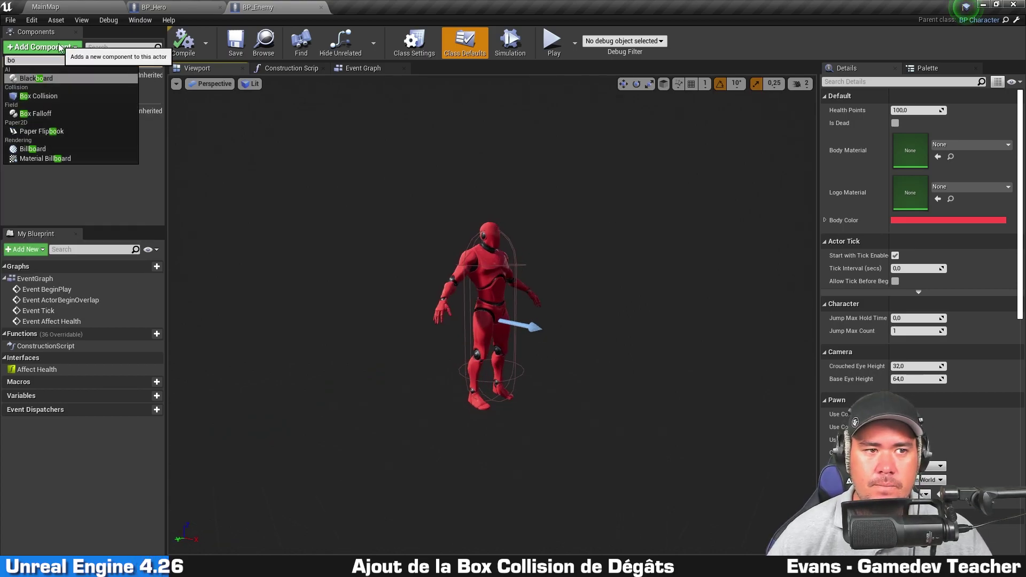
type("x")
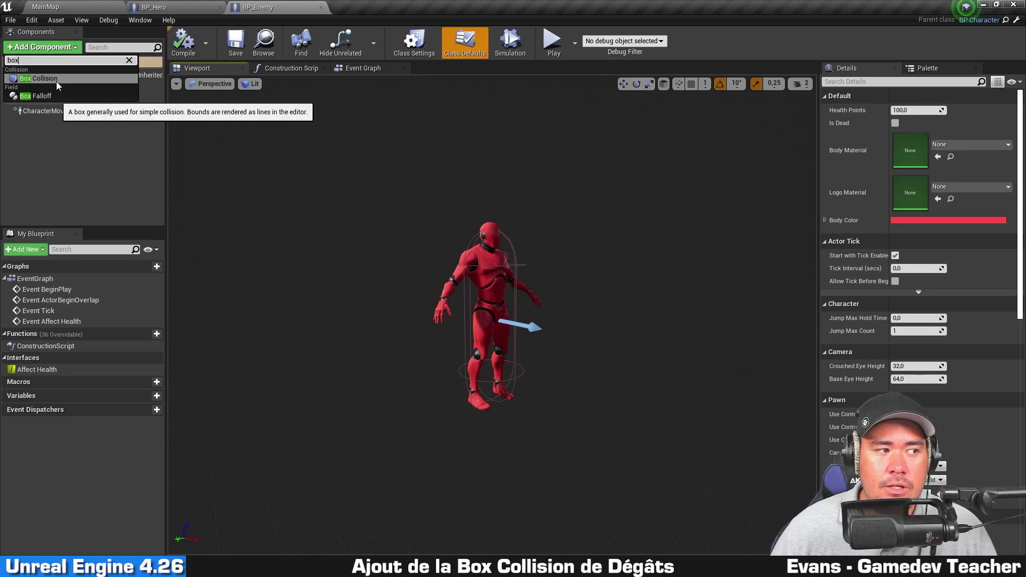
left_click(63, 78)
Move the Box in front of the enemy along X and set its X extent to 20.
left_click_drag(588, 229, 661, 255)
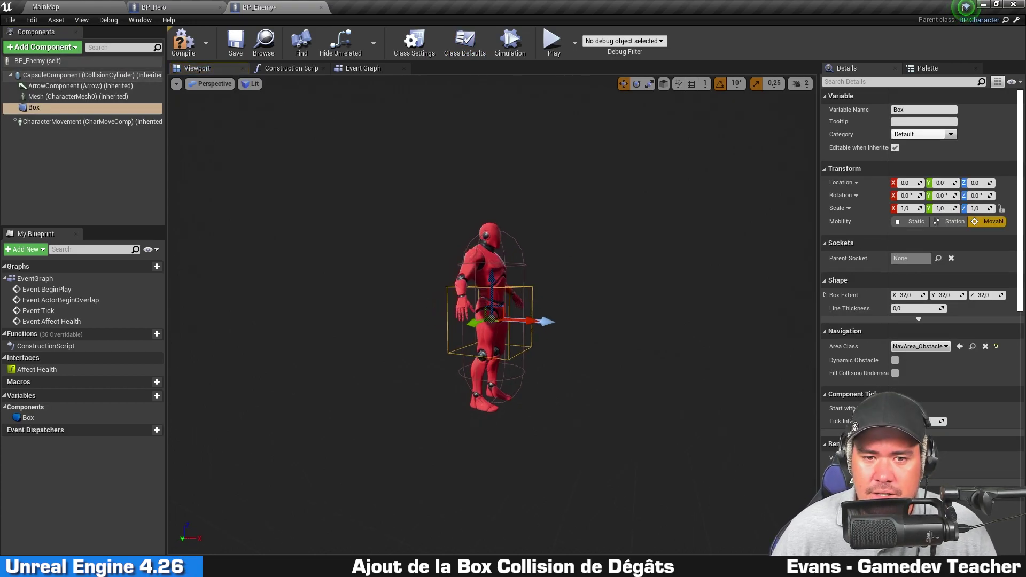
left_click_drag(534, 319, 613, 318)
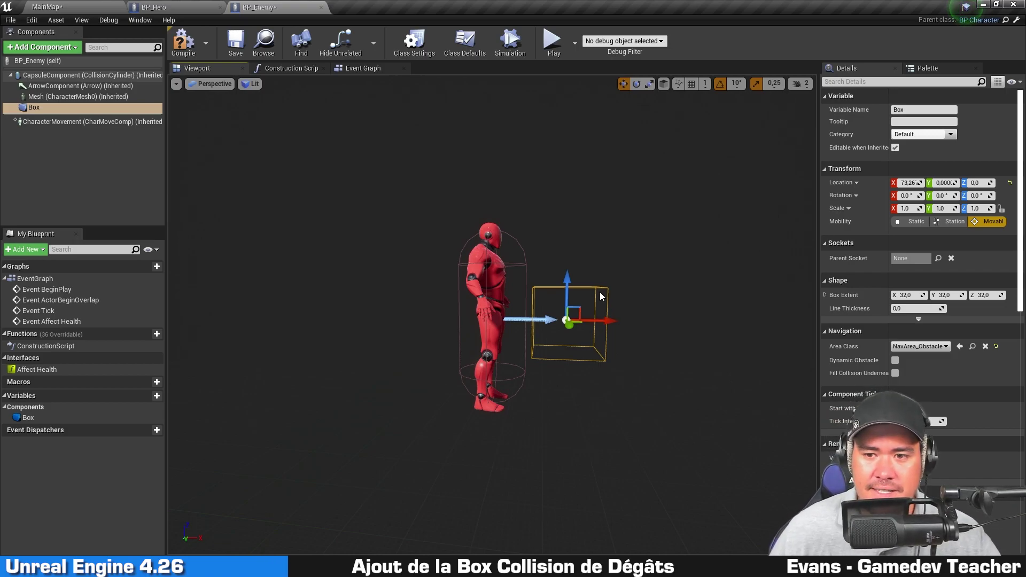
left_click_drag(732, 294, 657, 295)
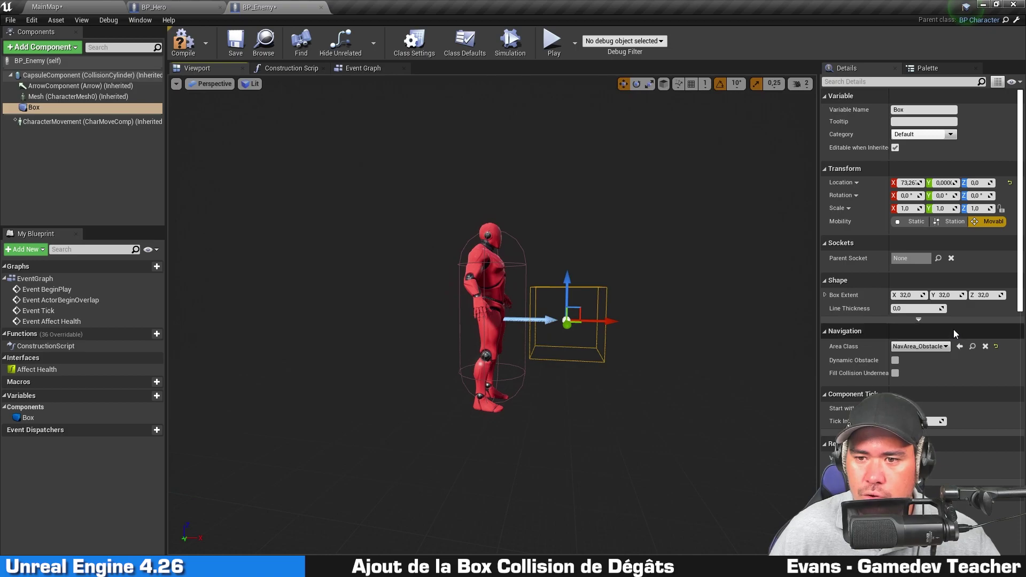
left_click(915, 297)
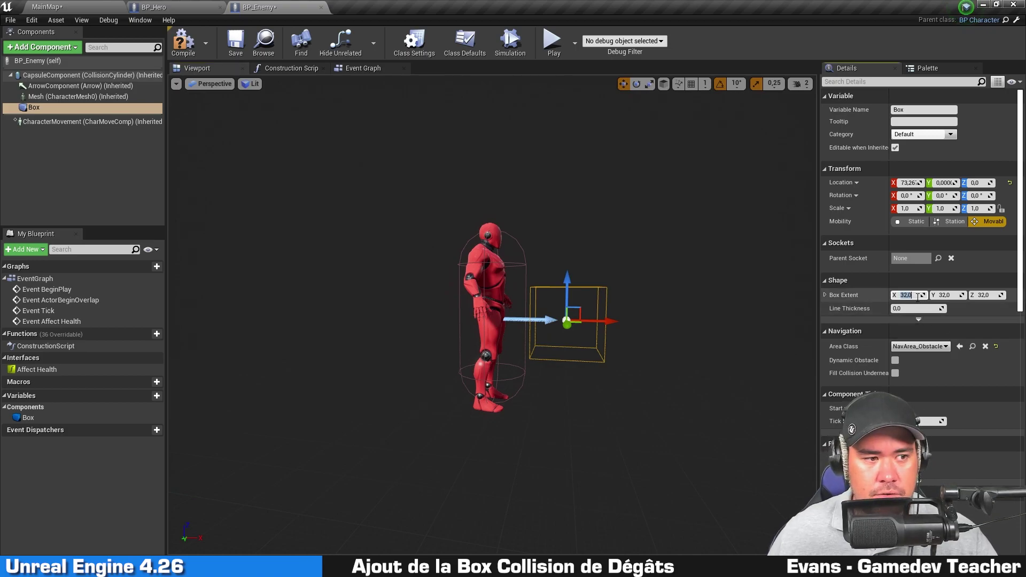
type("20")
key("Return")
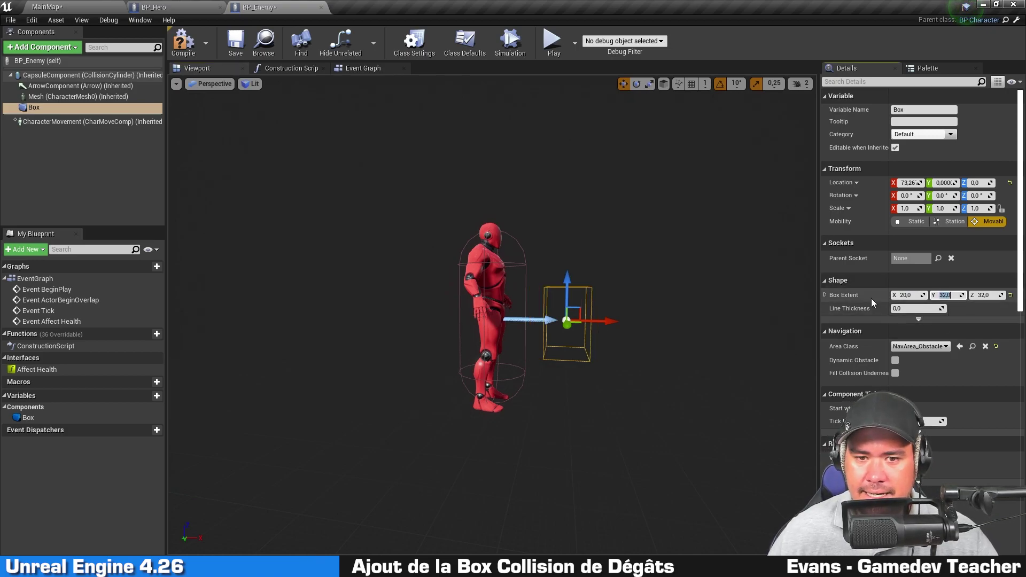
Set the Box's Y location to 0 and its Y extent to 24.
left_click_drag(668, 299, 615, 299)
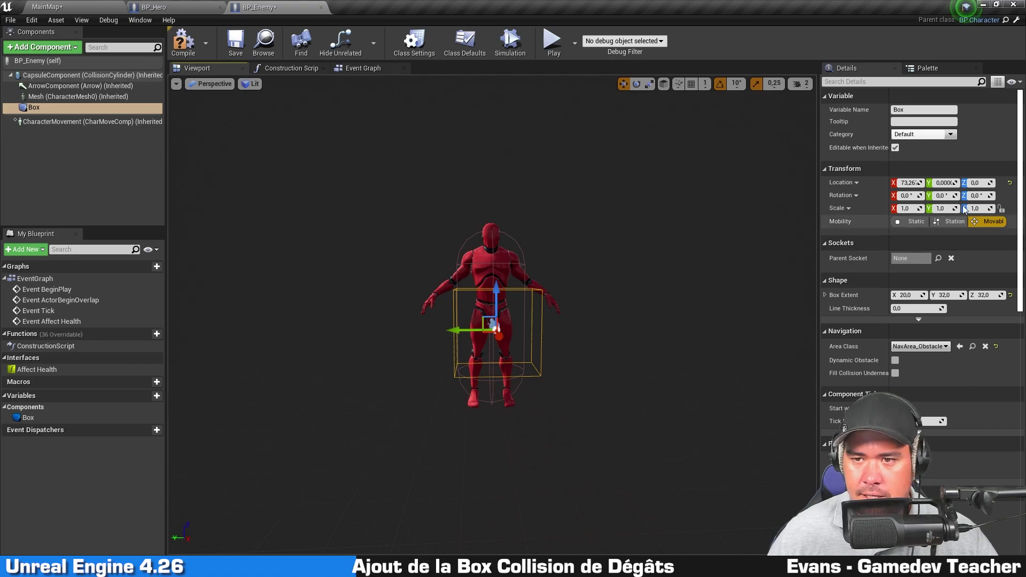
left_click(943, 183)
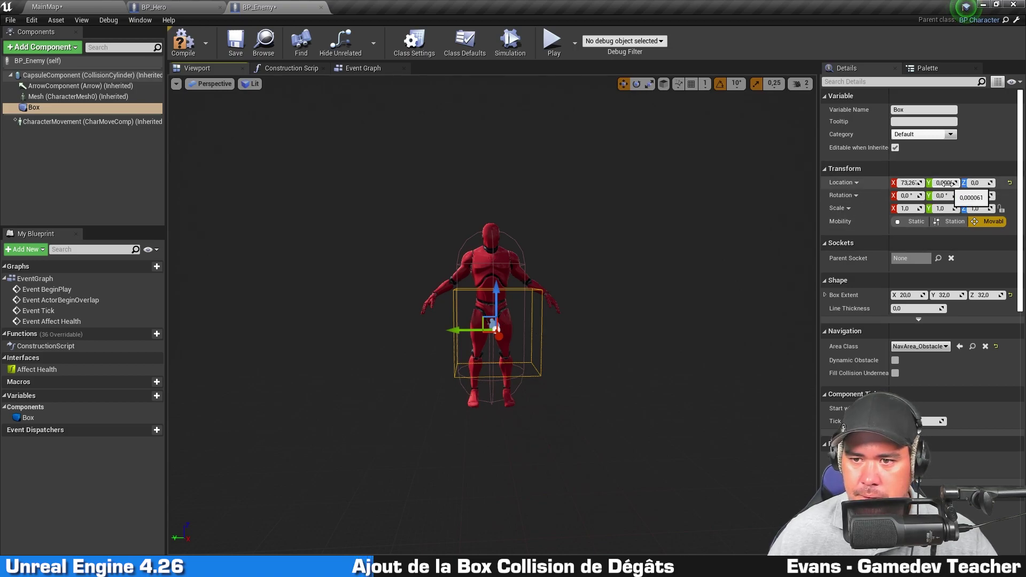
type("0")
key("Return")
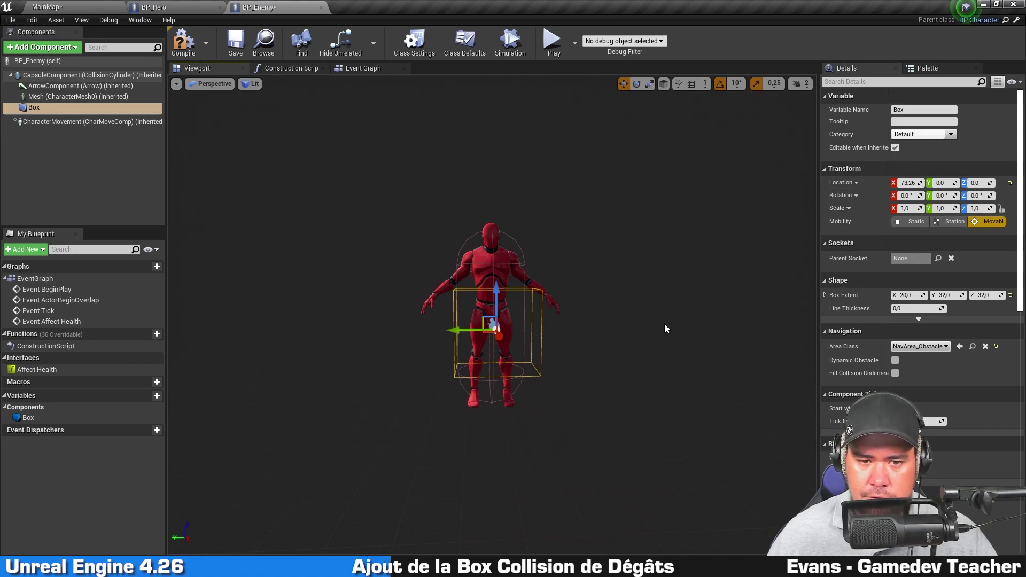
left_click_drag(805, 198, 770, 198)
left_click(945, 295)
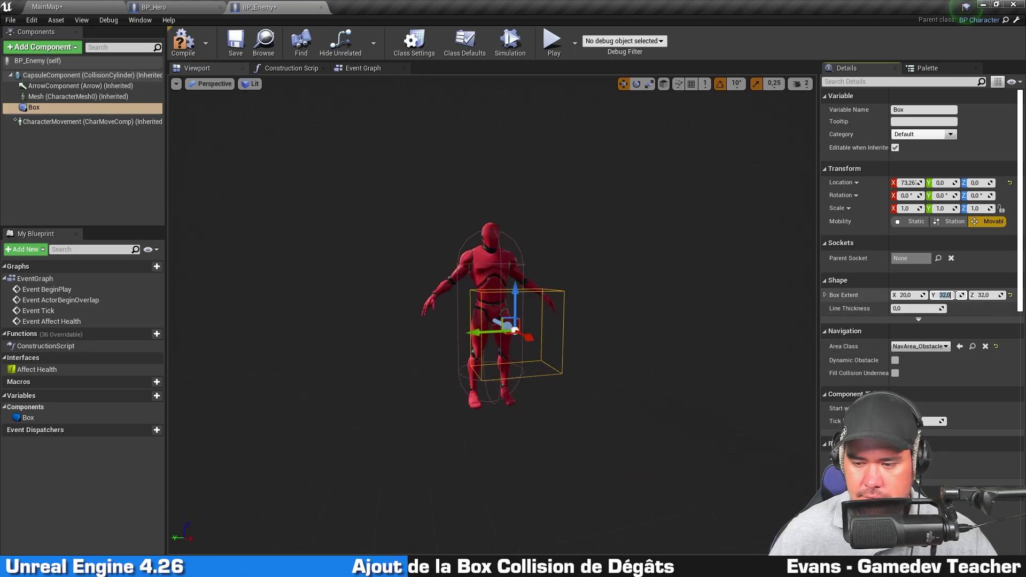
type("24")
key("Return")
Set the Box's Z extent to 65 and slide it closer to the enemy's front.
left_click_drag(662, 222, 661, 222)
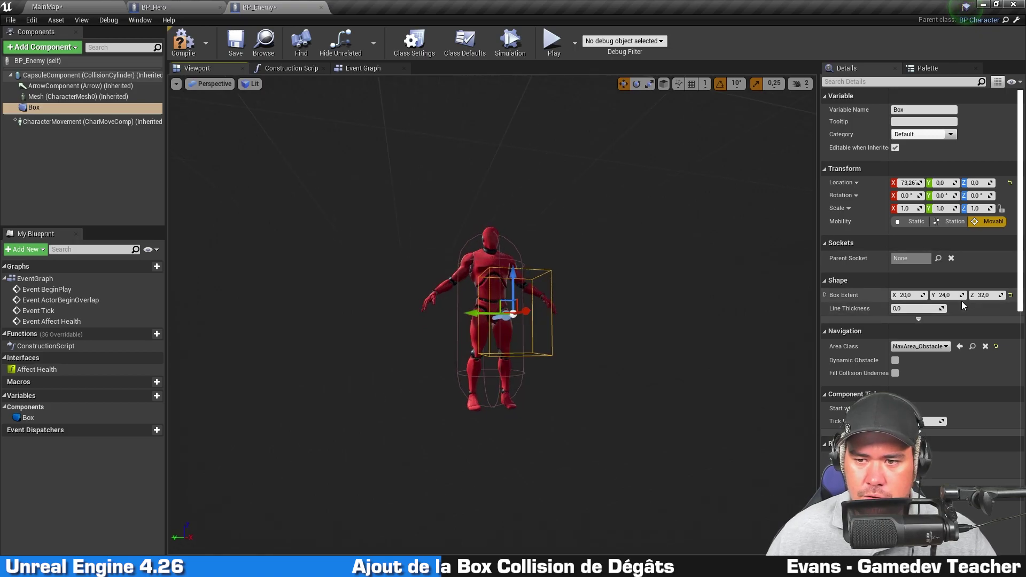
left_click(986, 295)
type("60")
key("Return")
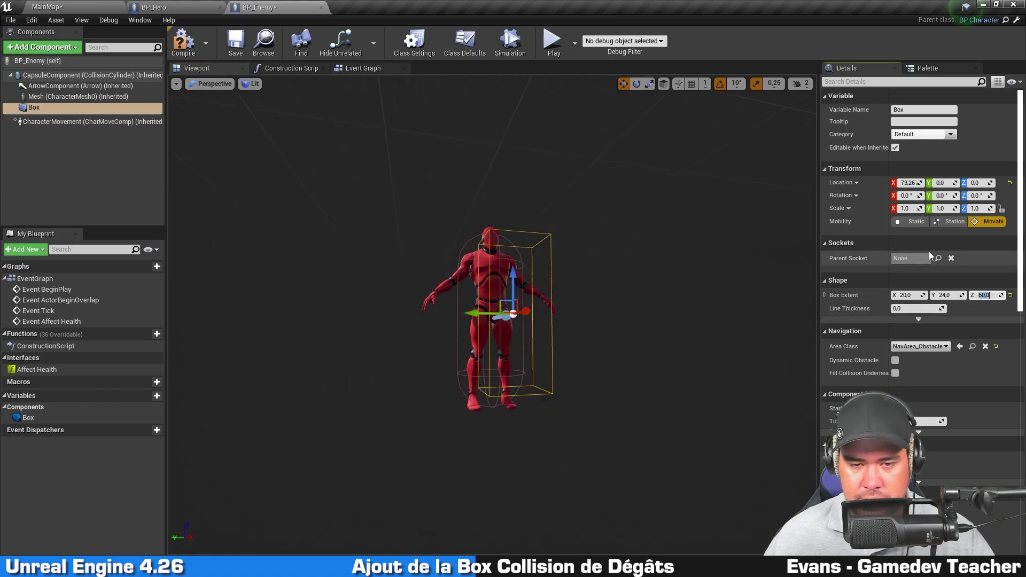
type("65")
key("Return")
left_click_drag(535, 289, 620, 291)
scroll(541, 321, "up", 3)
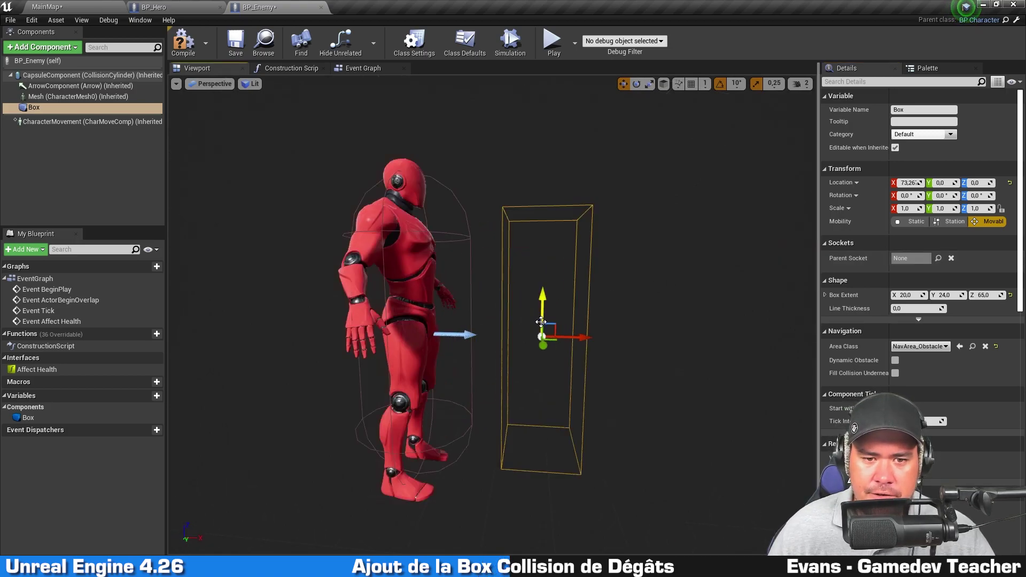
left_click_drag(583, 337, 550, 338)
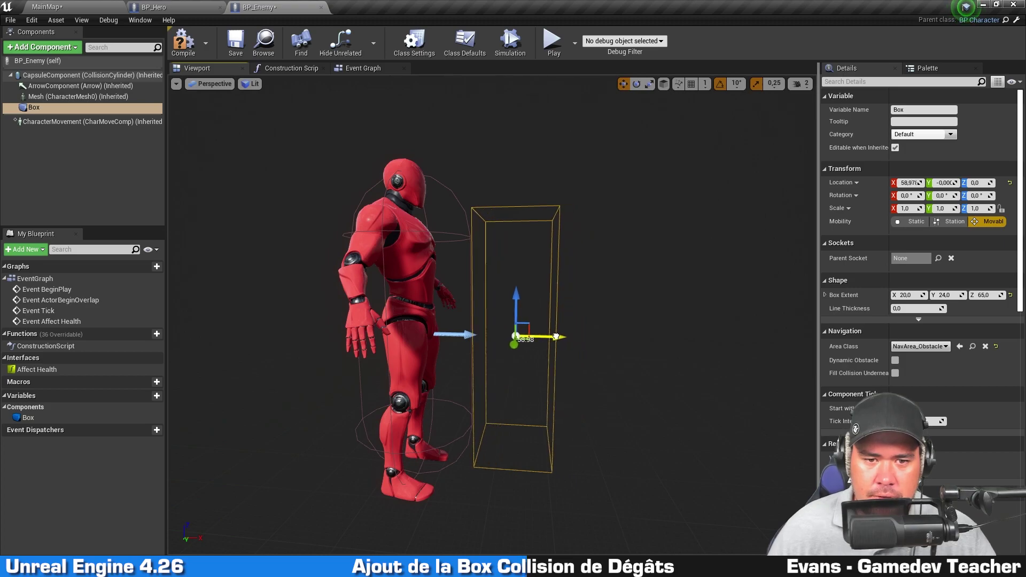
In Top view, nudge the Box toward the enemy and set its X extent to 15.
left_click(211, 91)
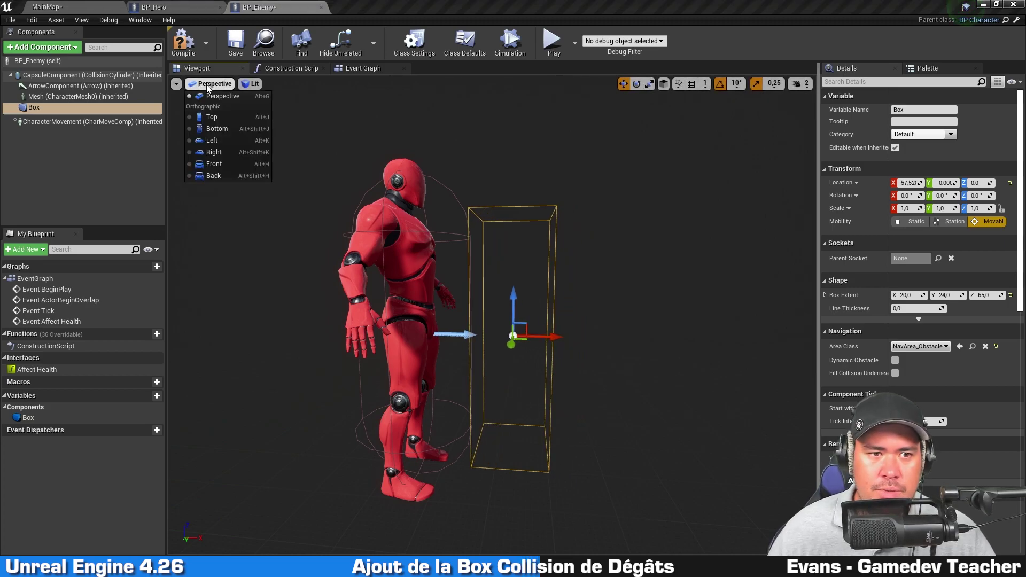
left_click(205, 114)
scroll(545, 333, "up", 5)
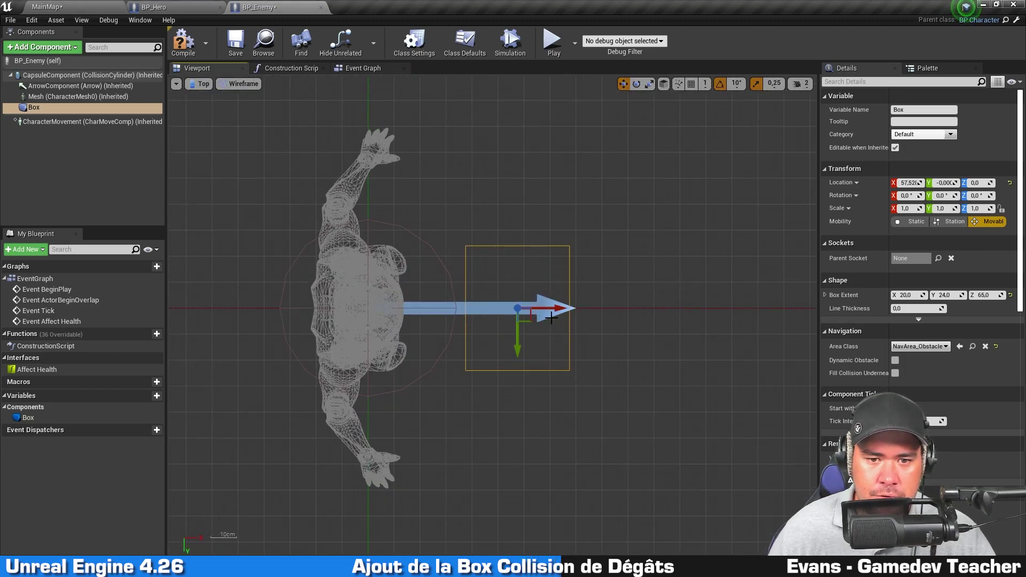
left_click_drag(554, 310, 548, 310)
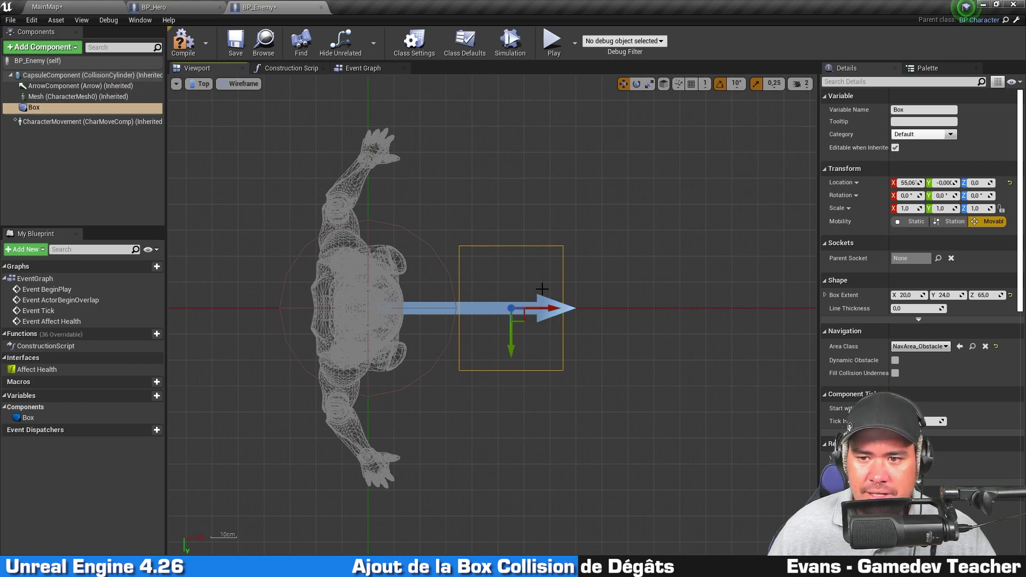
left_click(907, 295)
type("15")
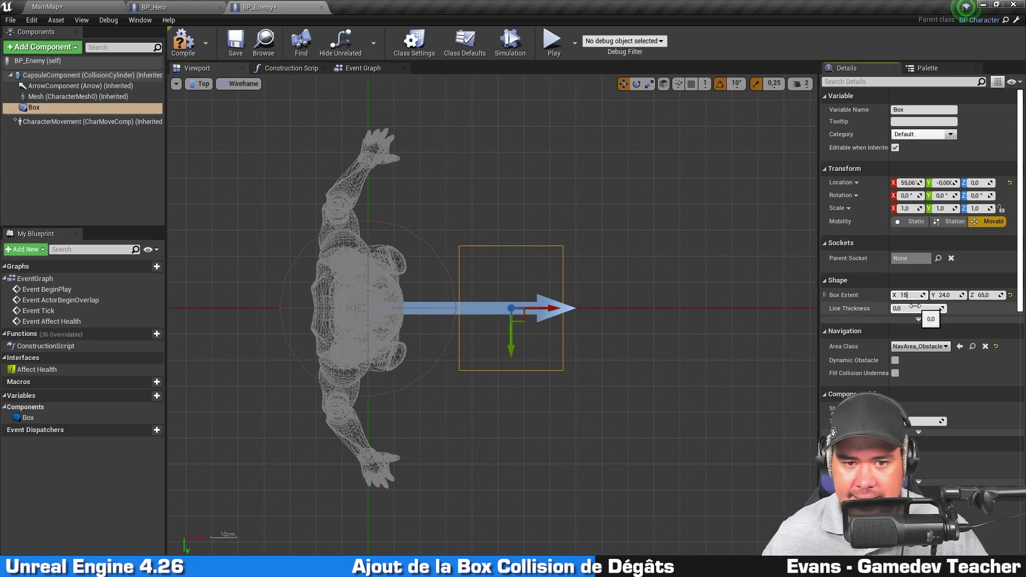
key("Return")
Slide the Box closer to the enemy again and return the preview to Perspective.
left_click_drag(550, 308, 538, 309)
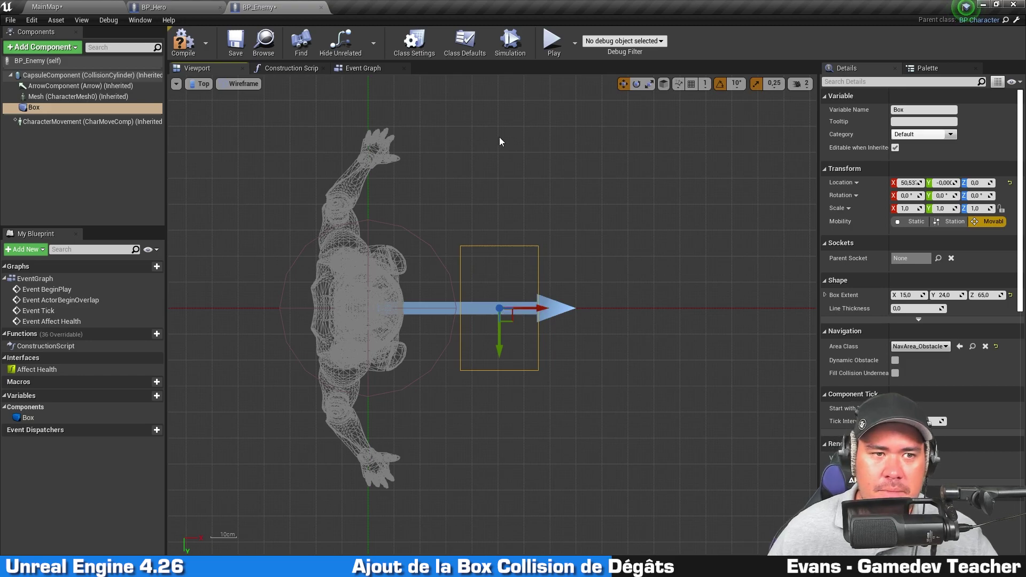
left_click(201, 84)
left_click(203, 97)
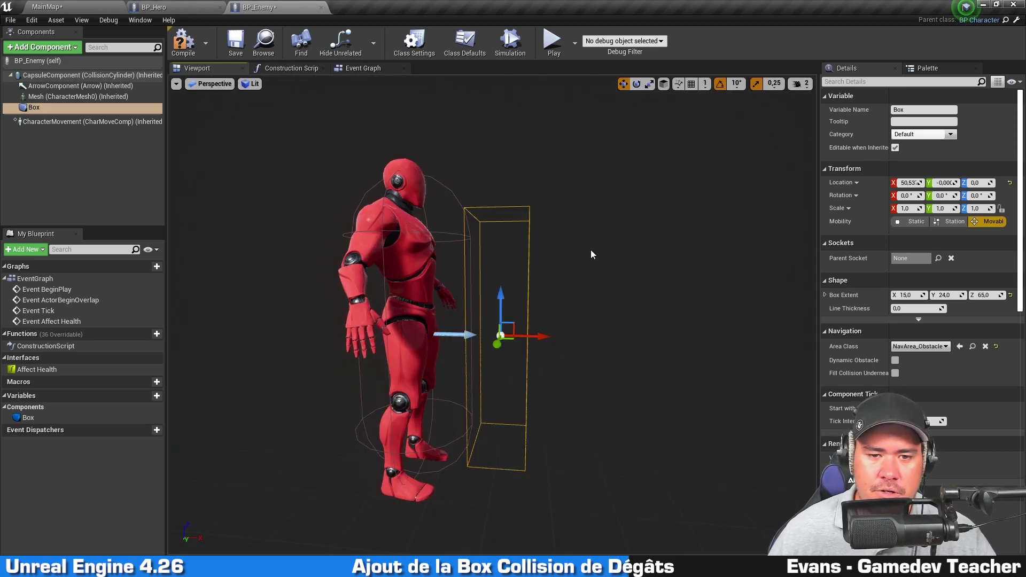
left_click_drag(591, 254, 569, 256)
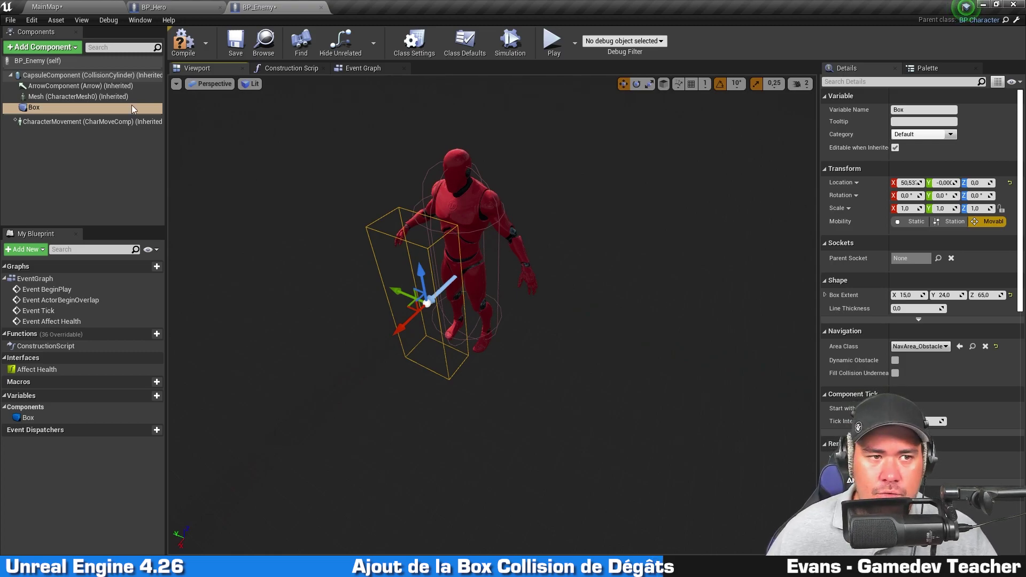
Rename the Box component in the Components panel to PlayerDamageBox with F2.
left_click(66, 108)
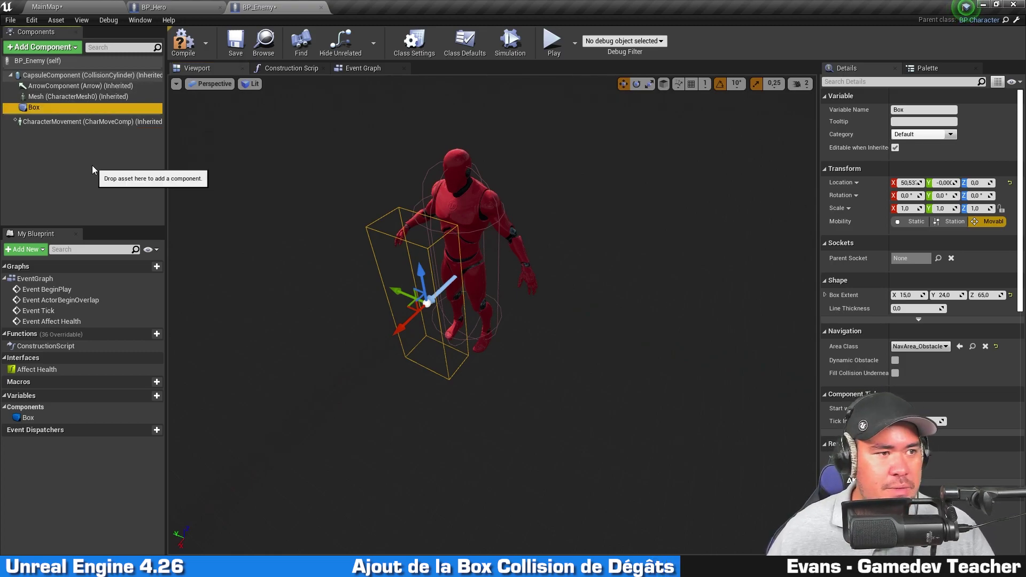
key("F2")
type("PlayerD")
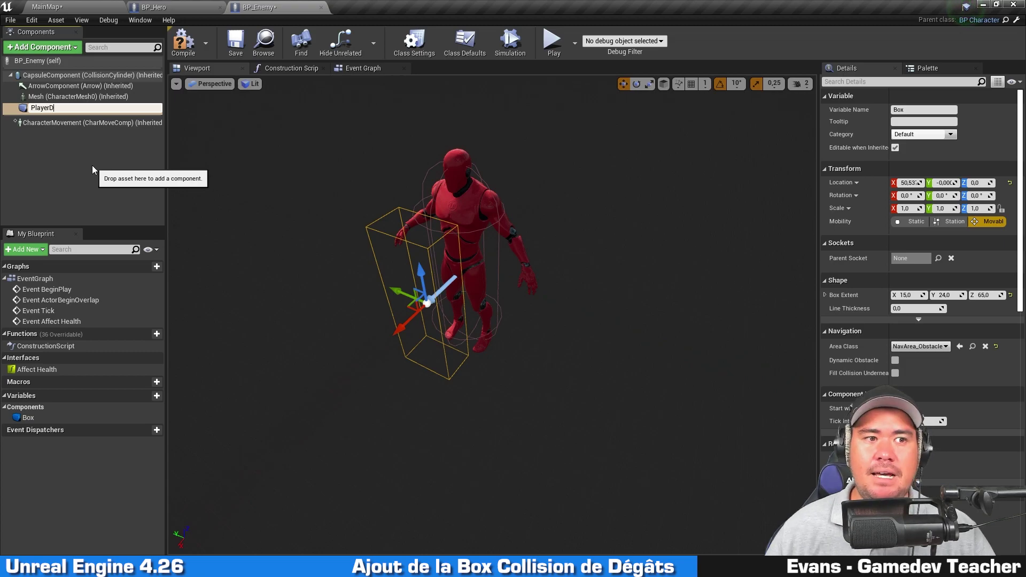
type("amageBox")
key("Return")
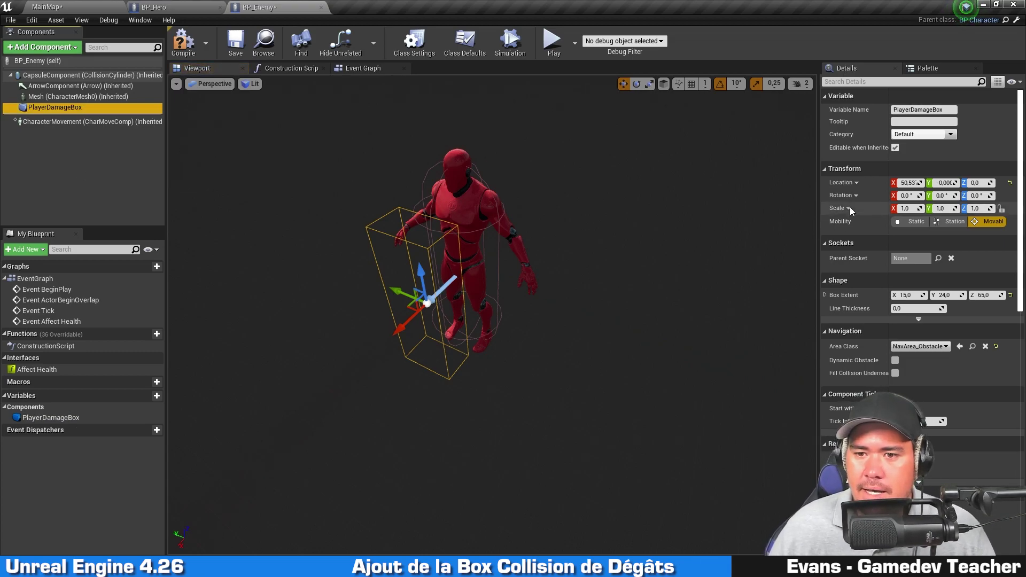
scroll(849, 207, "down", 5)
scroll(850, 207, "down", 5)
scroll(849, 207, "down", 5)
Set PlayerDamageBox's Collision Presets to OverlapOnlyPawn and compile BP_Enemy.
scroll(850, 207, "down", 3)
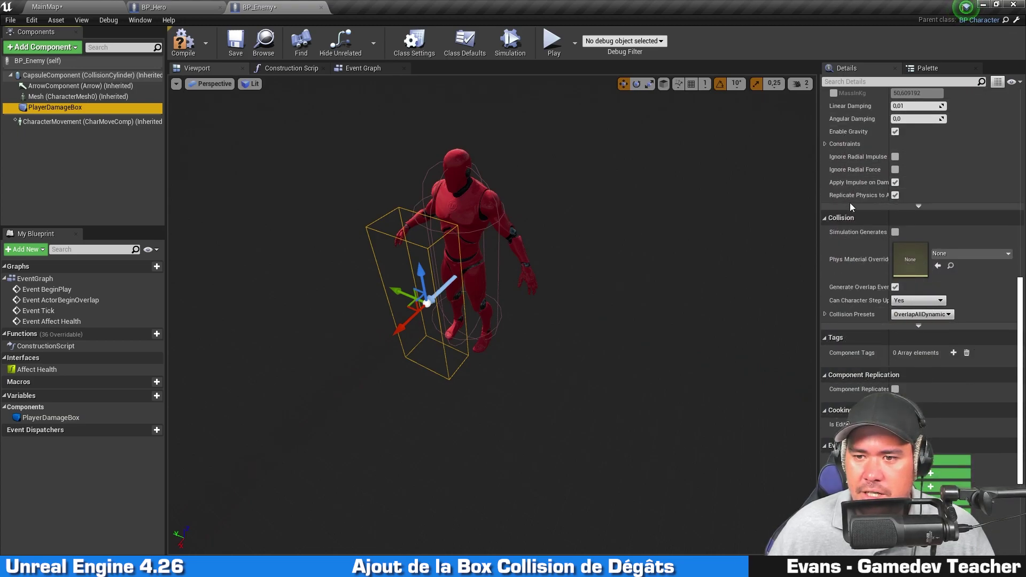
scroll(851, 207, "down", 5)
scroll(893, 187, "up", 2)
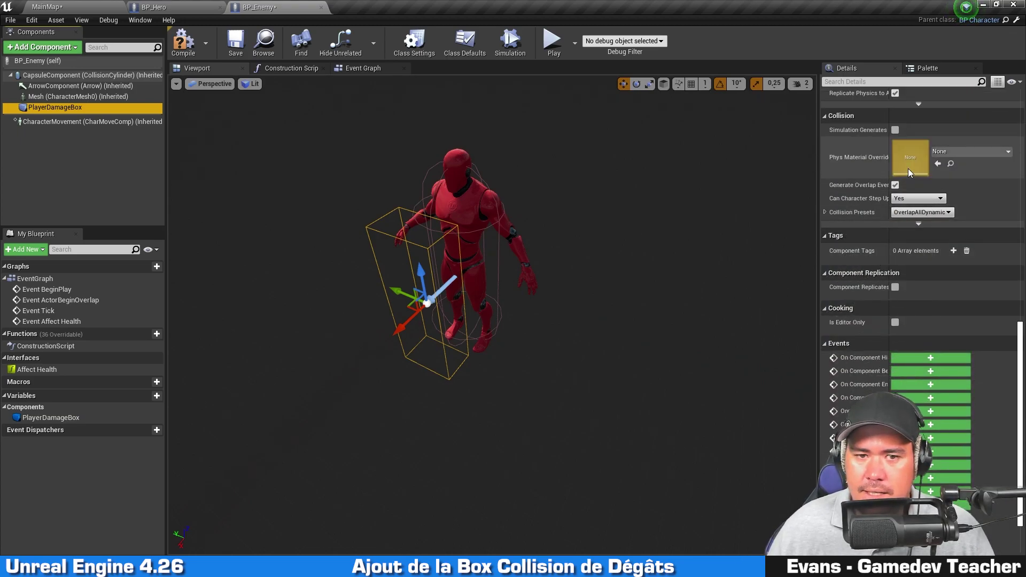
left_click(939, 213)
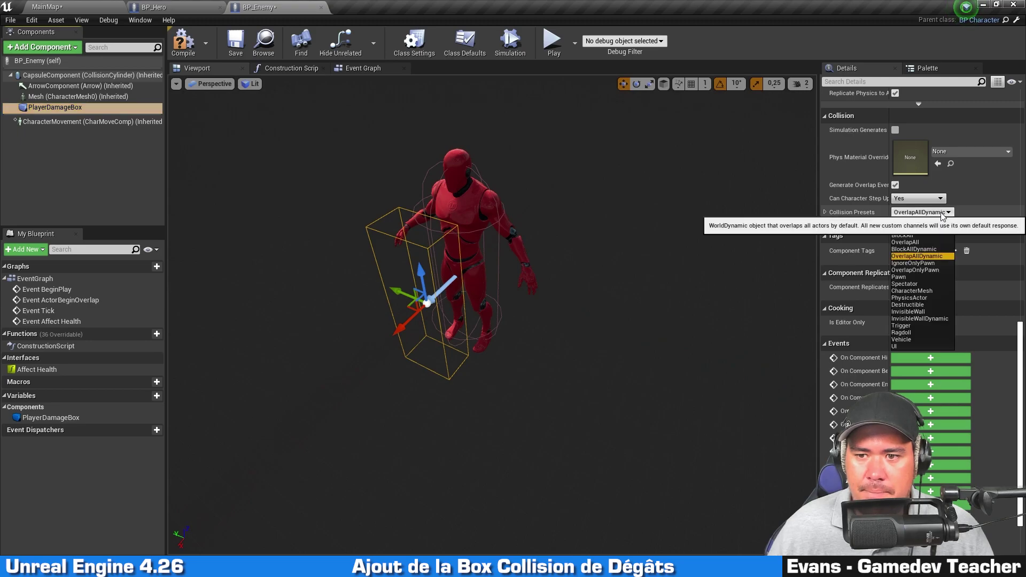
left_click(941, 270)
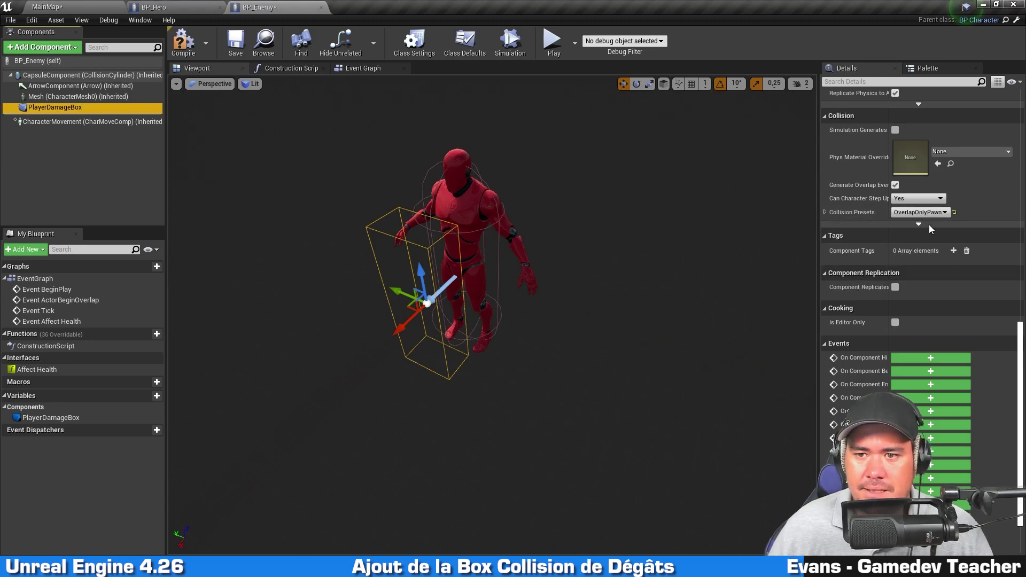
left_click(183, 43)
left_click(235, 43)
Orbit around the enemy and PlayerDamageBox to inspect them, then open BP_Projectile's Event Graph.
left_click_drag(489, 293, 488, 293)
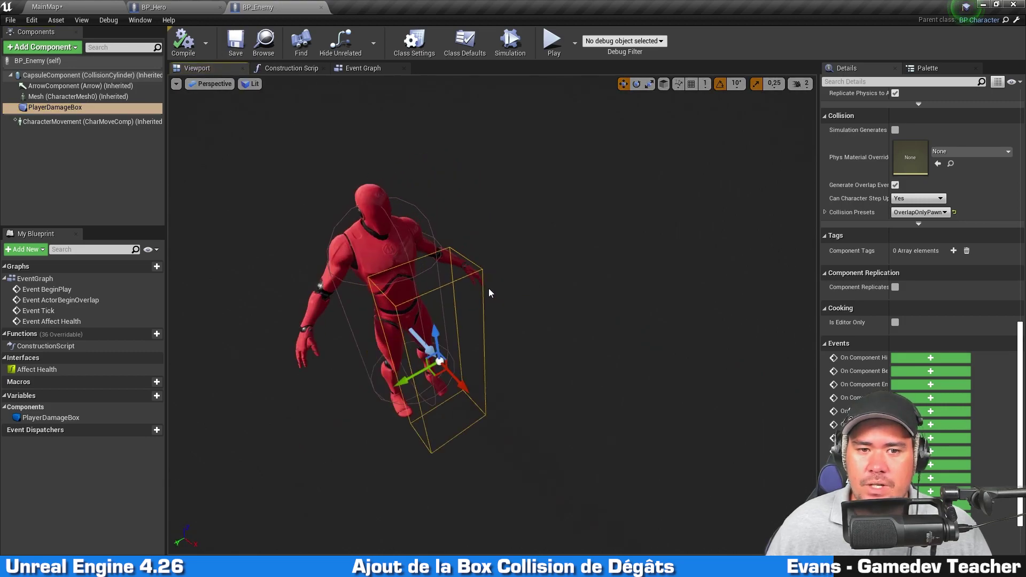
left_click(460, 272)
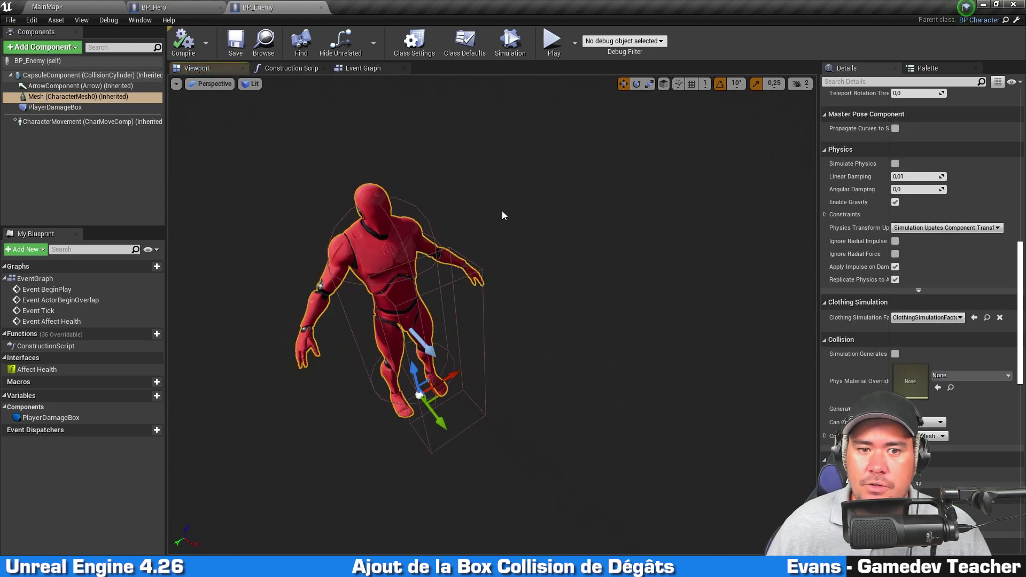
left_click(481, 311)
left_click_drag(482, 312, 553, 309)
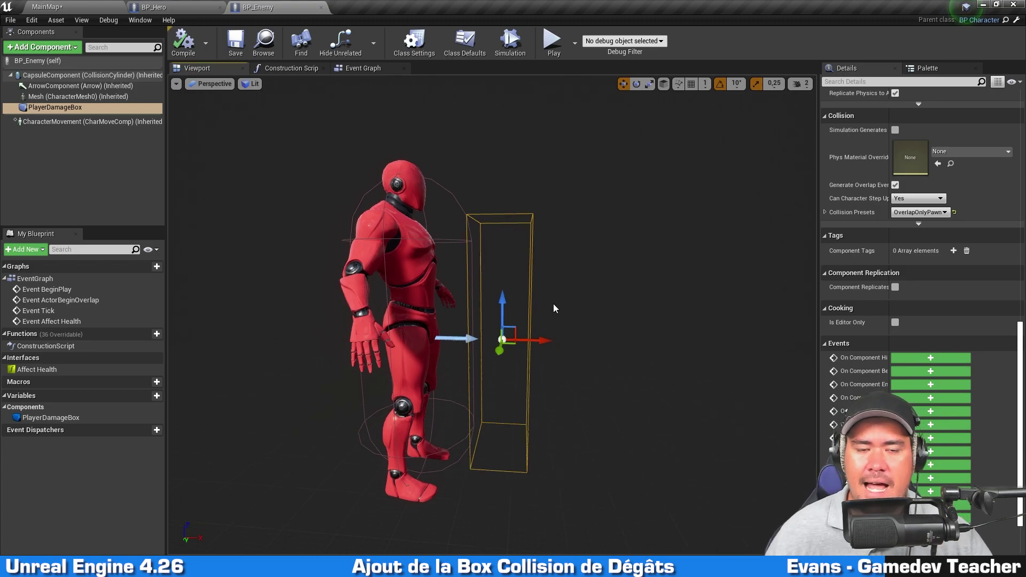
left_click_drag(553, 308, 534, 308)
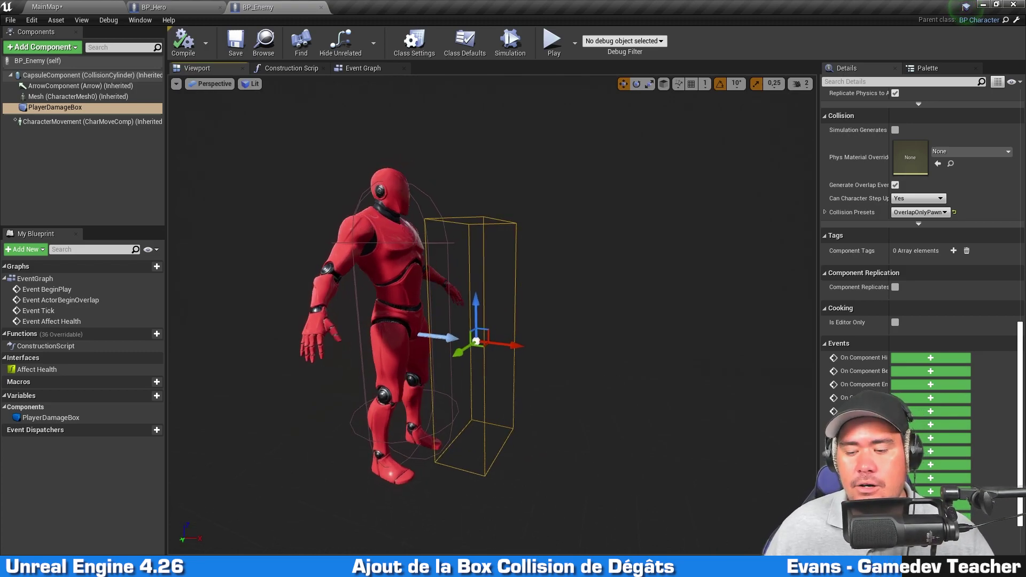
mouse_move(615, 268)
left_mouse_down()
mouse_move(454, 270)
mouse_move(535, 299)
mouse_move(428, 299)
mouse_move(622, 230)
left_mouse_up()
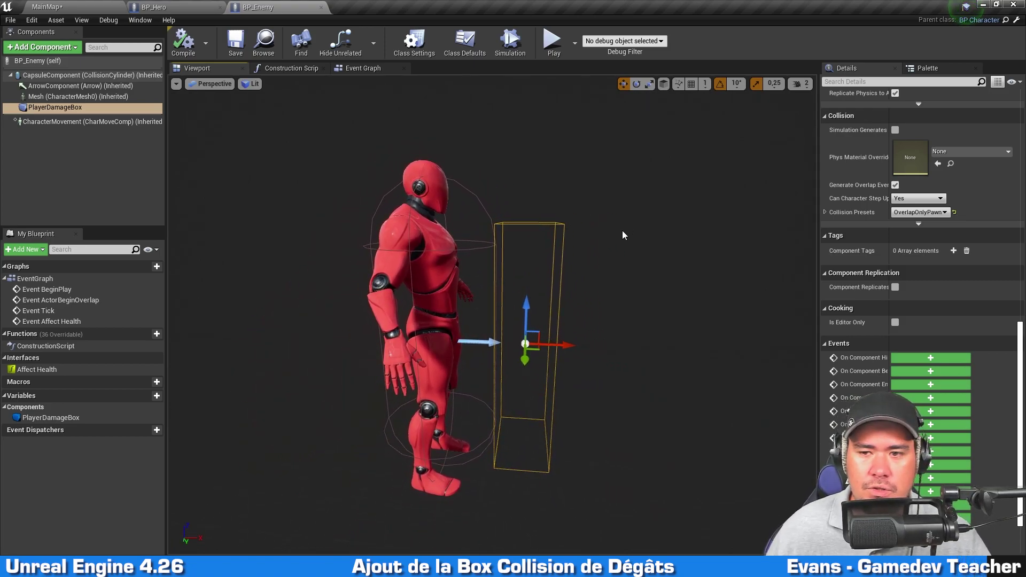
middle_click_drag(622, 230, 626, 228)
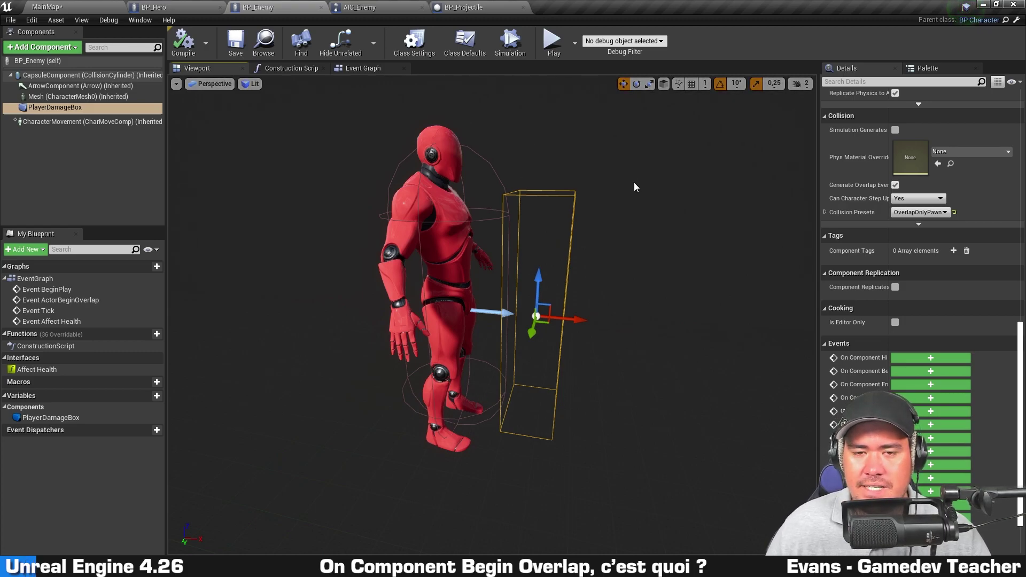
left_click_drag(668, 265, 621, 261)
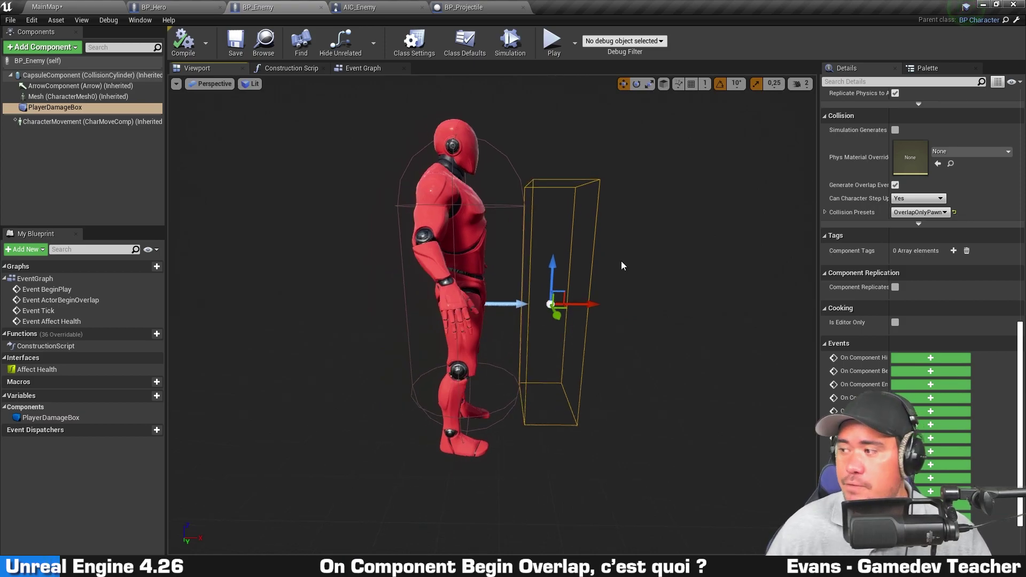
left_click_drag(621, 261, 640, 244)
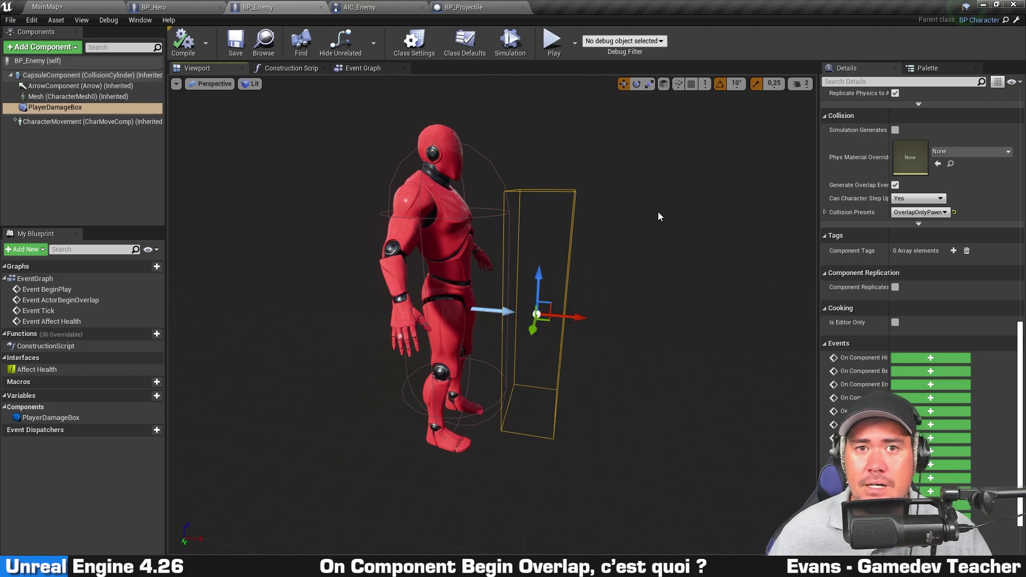
left_click(460, 7)
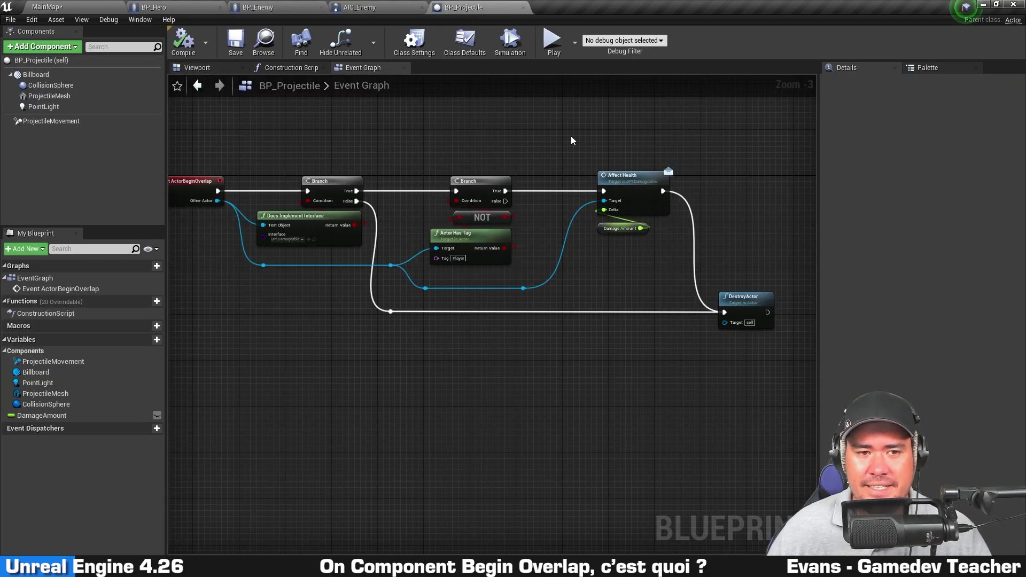
scroll(198, 143, "up", 2)
right_click_drag(220, 267, 381, 303)
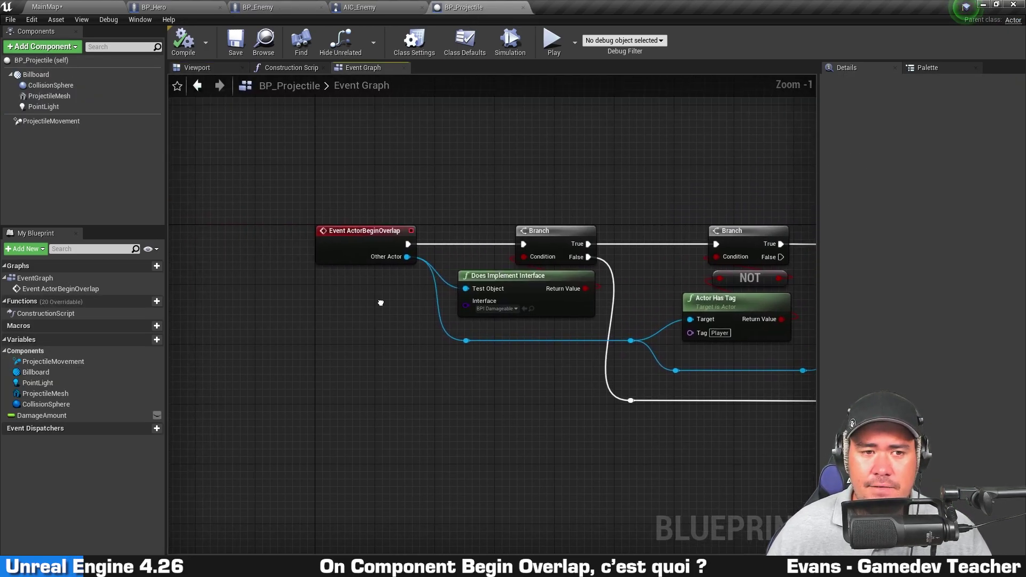
scroll(350, 331, "up", 1)
left_click_drag(262, 316, 320, 152)
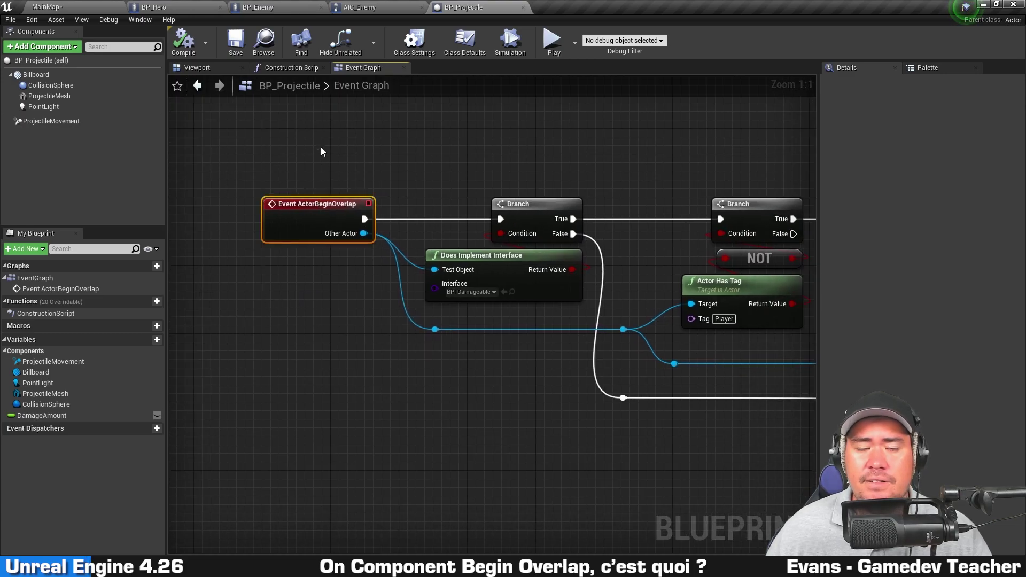
left_click(322, 148)
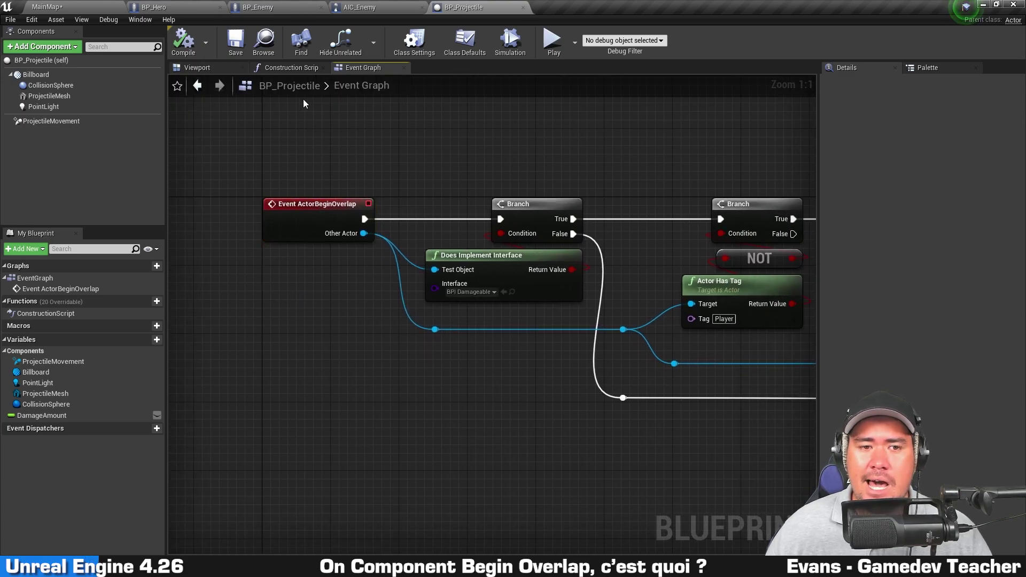
left_click_drag(299, 102, 291, 326)
left_click(204, 67)
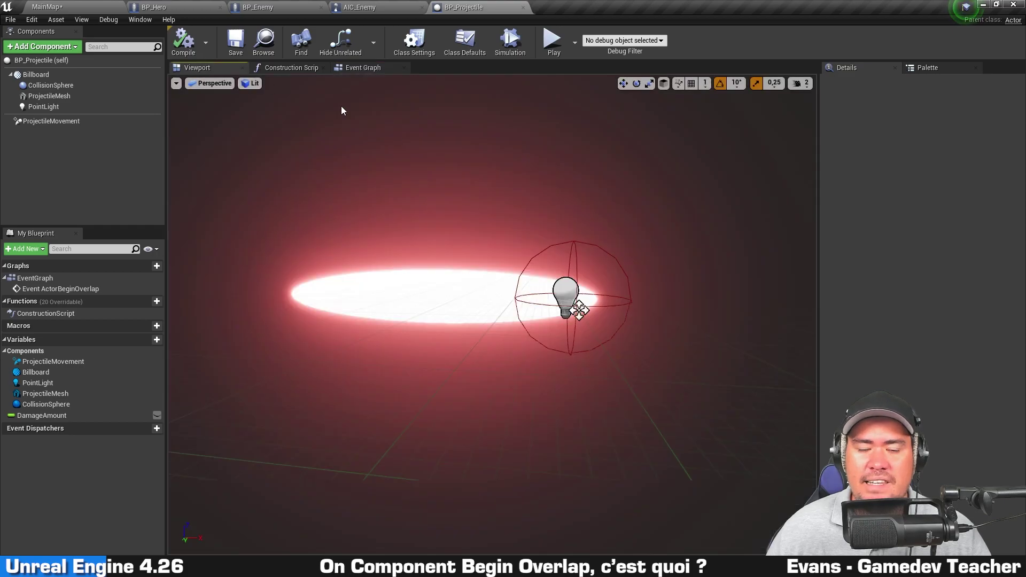
left_click(616, 263)
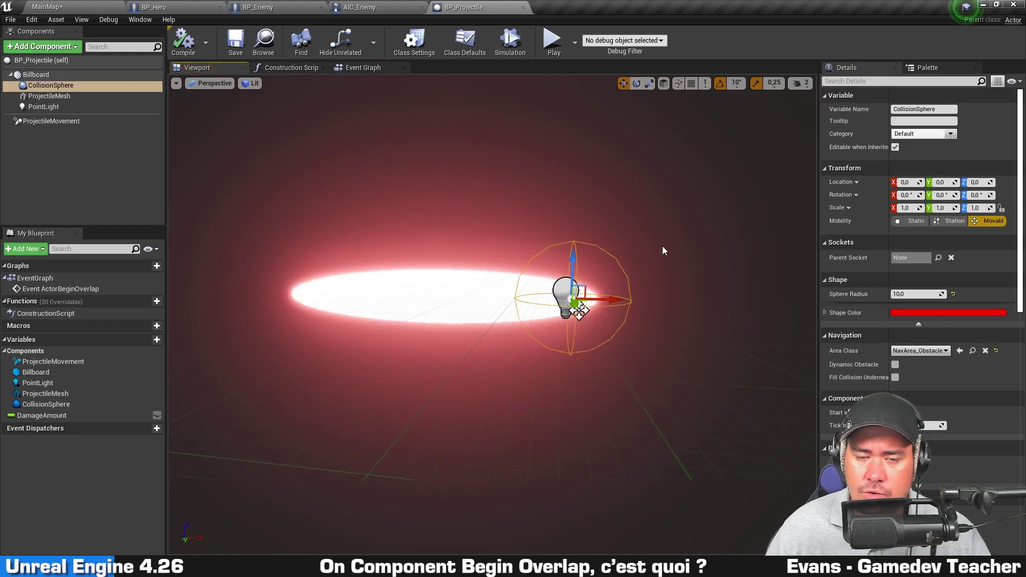
right_click_drag(663, 251, 661, 252)
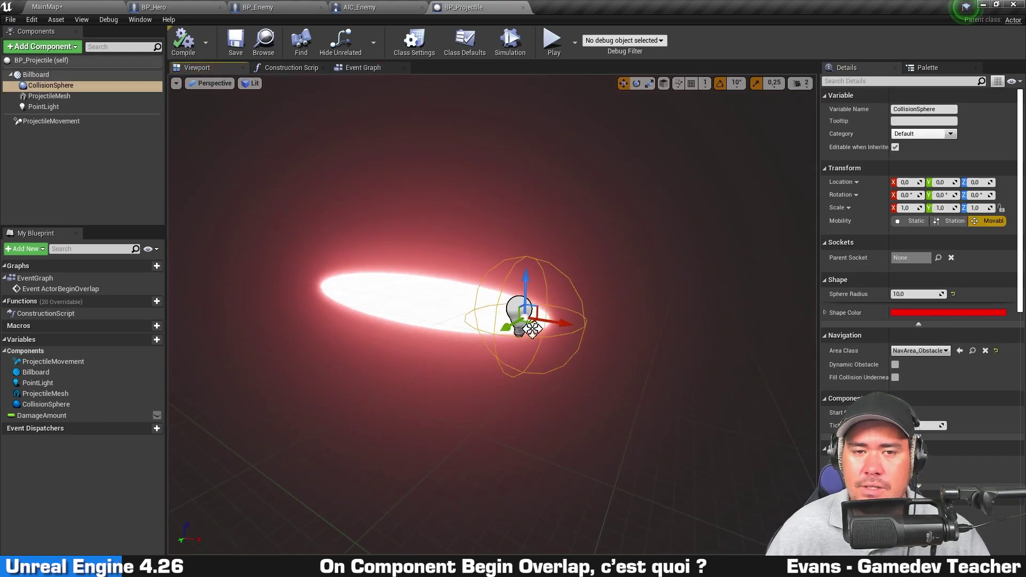
left_click(353, 67)
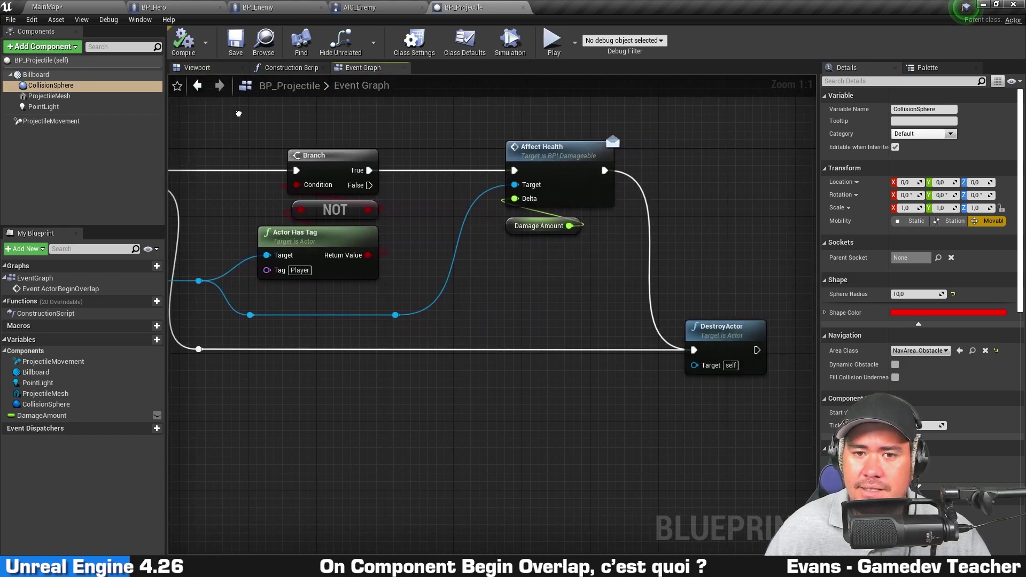
right_click_drag(238, 113, 166, 122)
left_click_drag(365, 121, 534, 308)
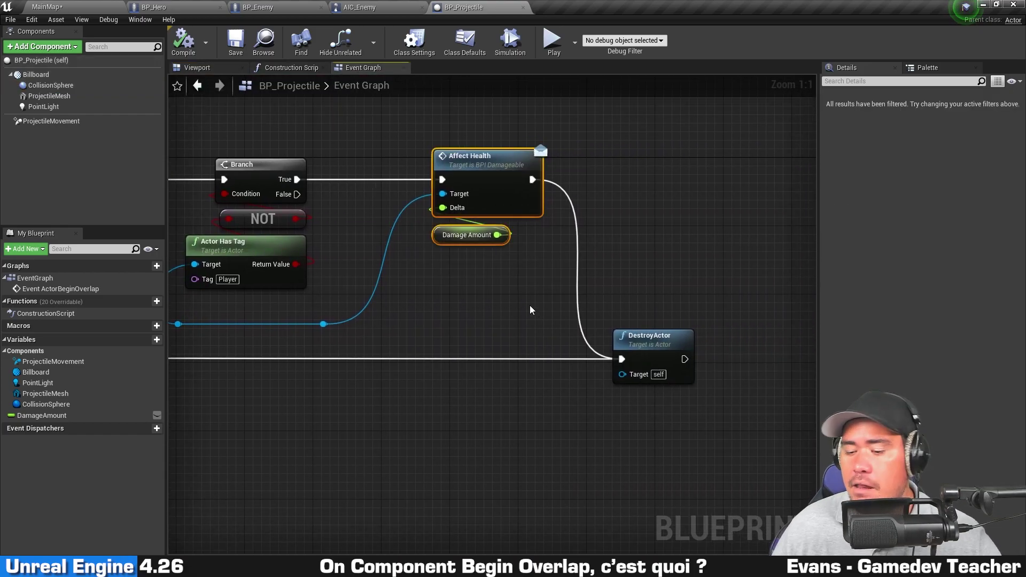
left_click(531, 310)
scroll(530, 307, "down", 1)
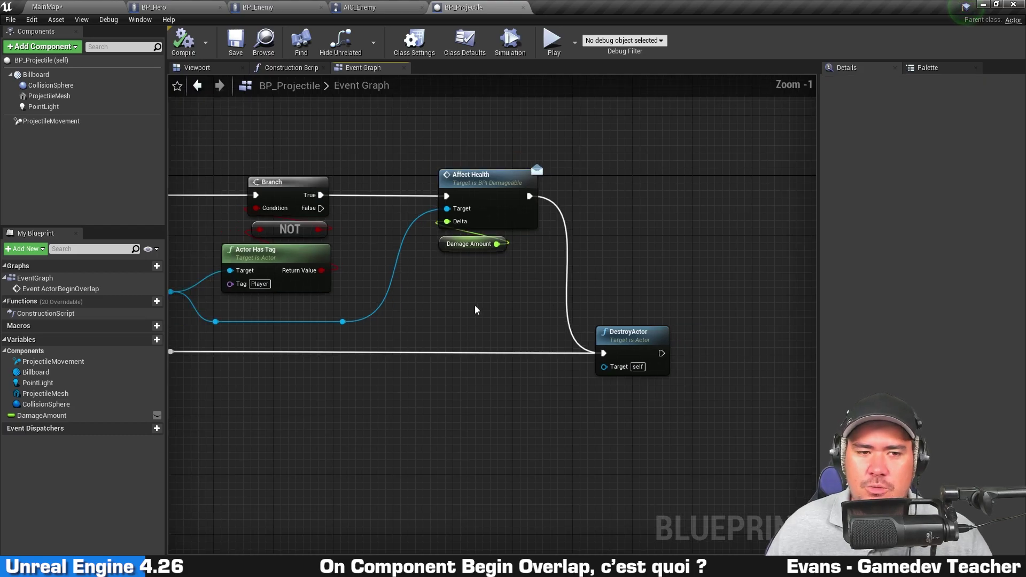
right_click_drag(474, 306, 780, 313)
scroll(779, 313, "down", 1)
scroll(429, 296, "up", 2)
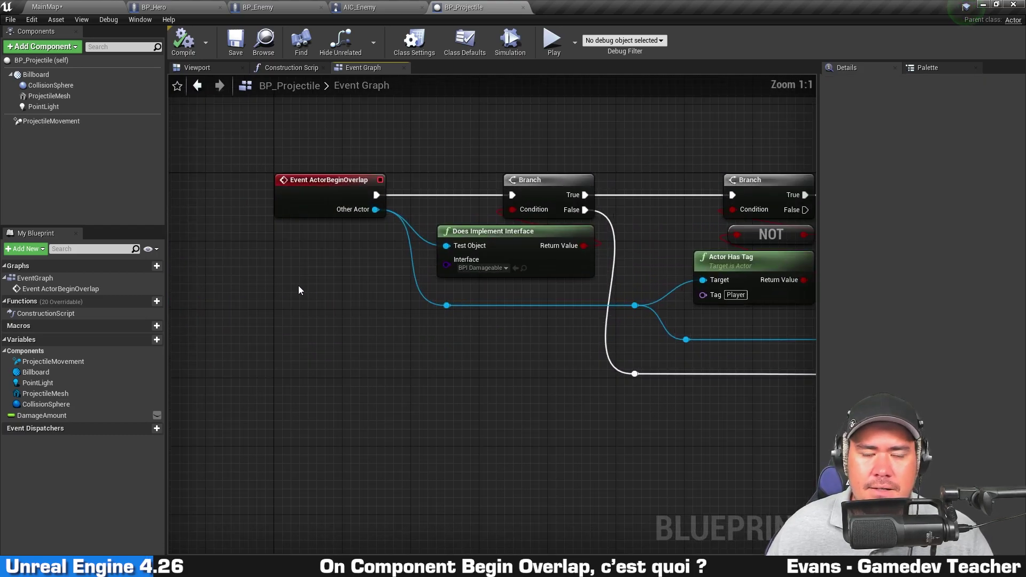
left_click_drag(259, 279, 325, 152)
left_click(291, 111)
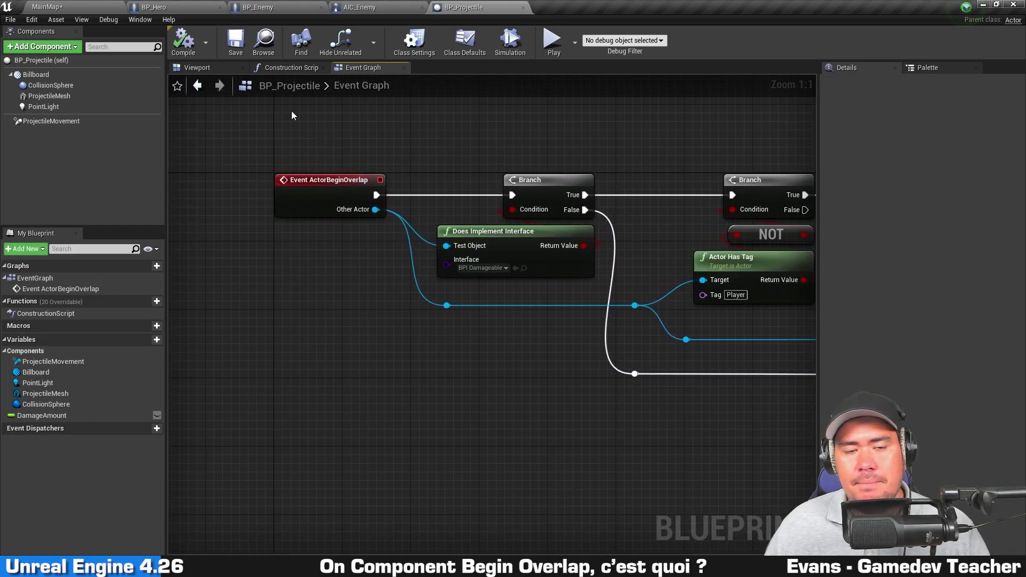
left_click_drag(291, 112, 307, 255)
right_click_drag(283, 251, 274, 312)
left_click(274, 312)
left_click_drag(274, 313, 315, 198)
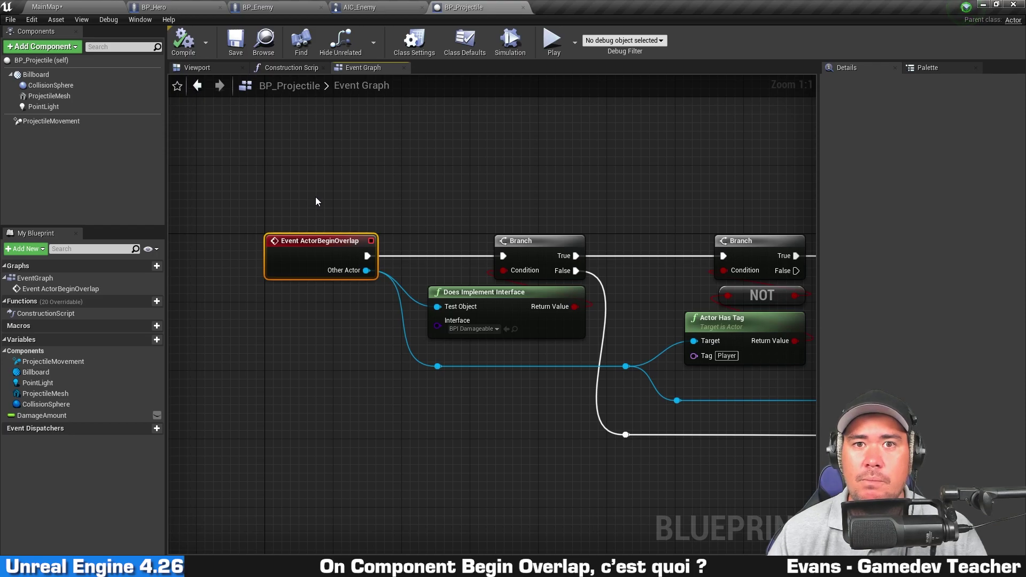
left_click(316, 198)
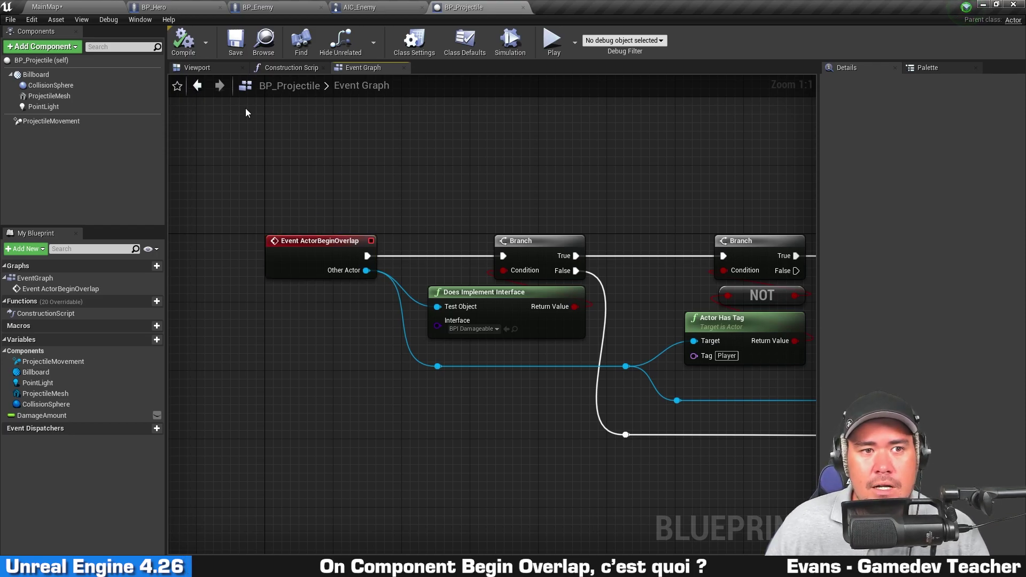
left_click(213, 69)
Check the collision settings of BP_Projectile's CollisionSphere and ProjectileMesh in the viewport.
left_click(72, 89)
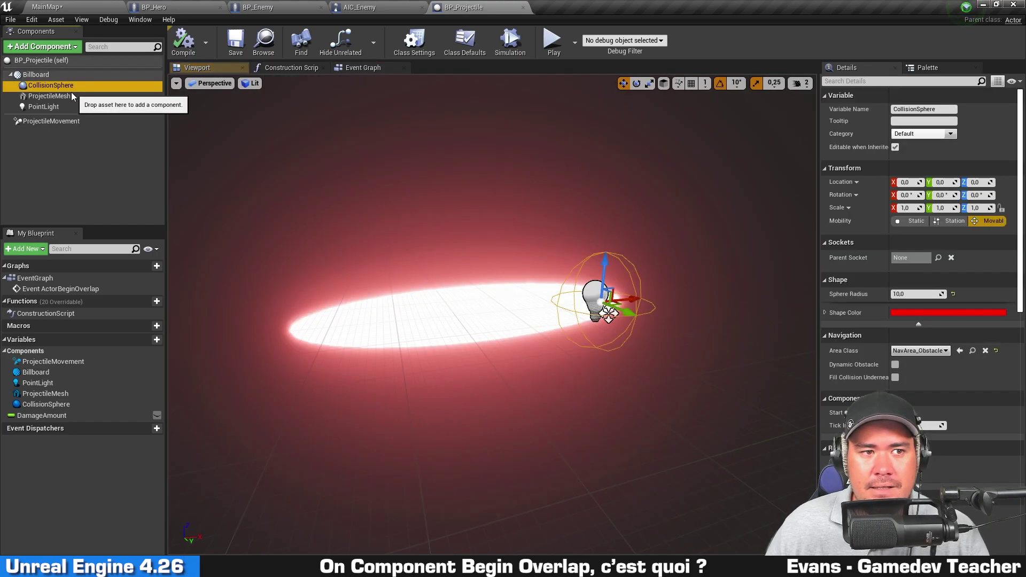
left_click(63, 96)
left_click(50, 85)
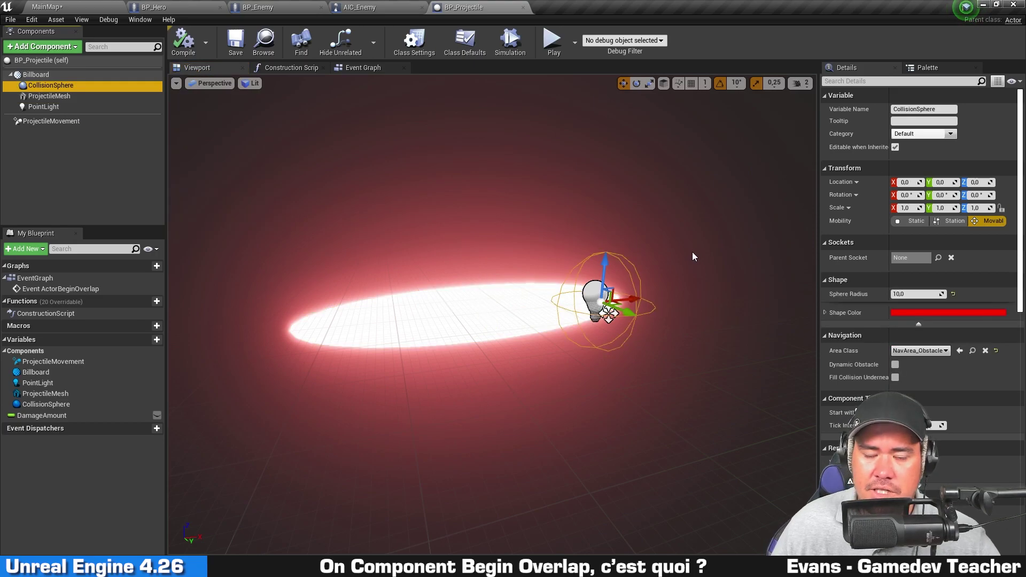
left_click_drag(694, 269, 633, 268)
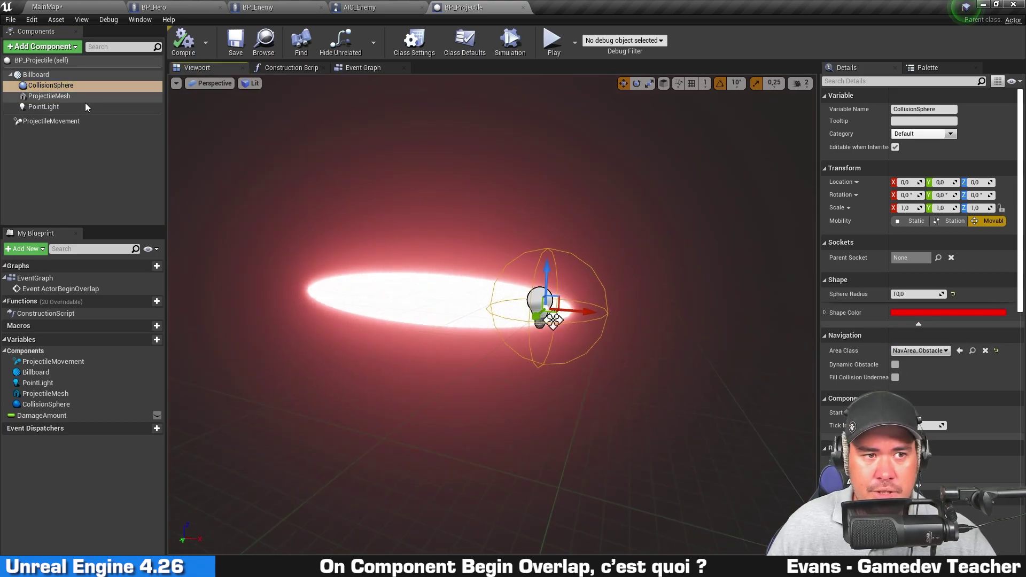
left_click(117, 97)
scroll(875, 251, "down", 10)
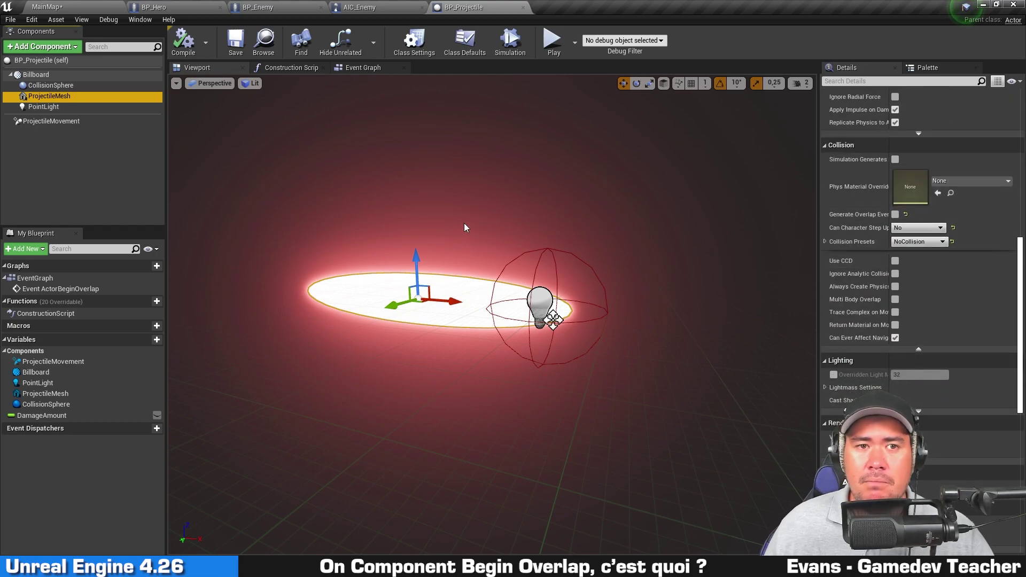
right_click_drag(474, 209, 475, 206)
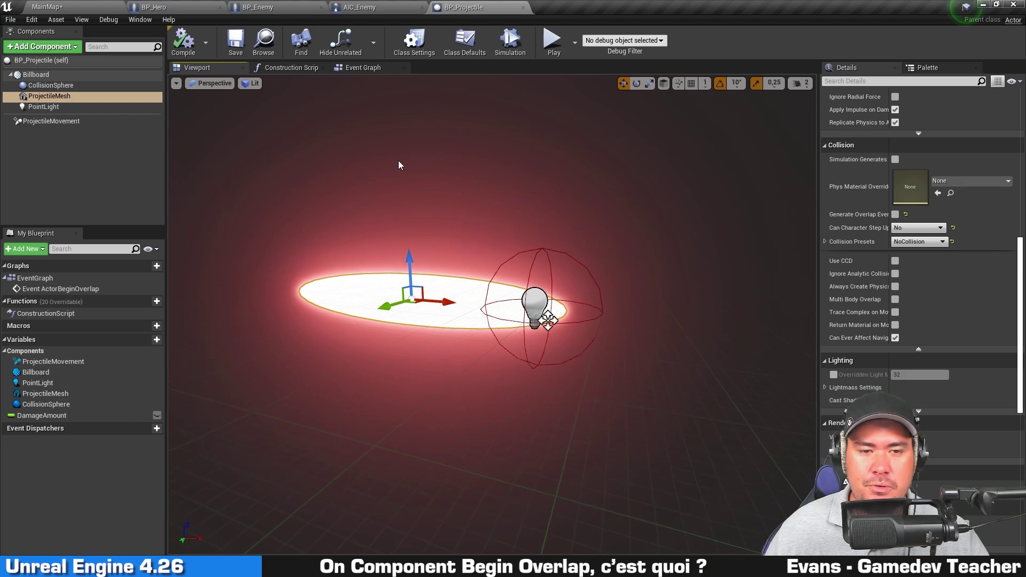
right_click_drag(398, 162, 398, 161)
In BP_Enemy's Event Graph, drag Parent: ActorBeginOverlap further right, then return to the Viewport.
left_click(258, 7)
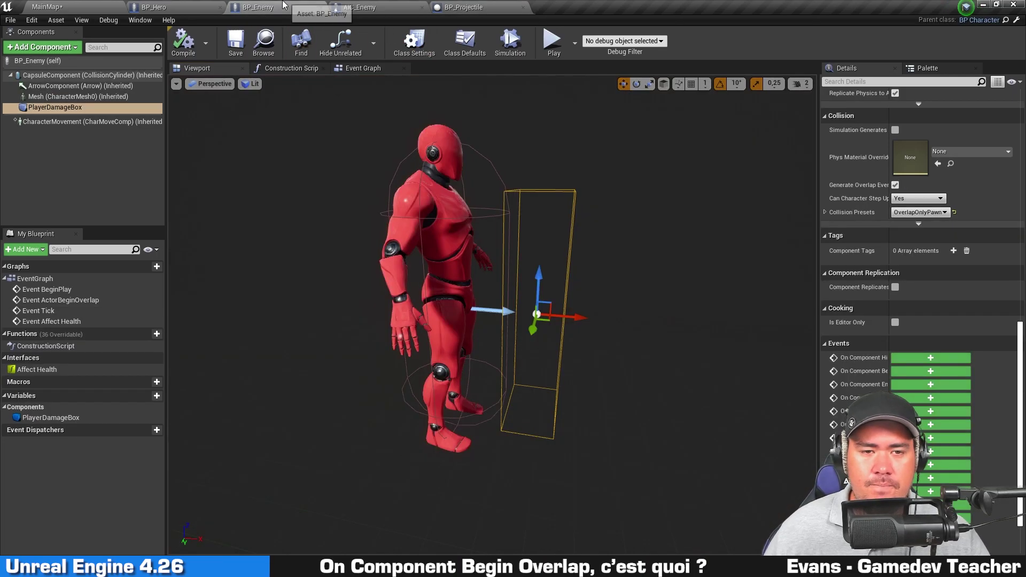
right_click_drag(687, 161, 662, 161)
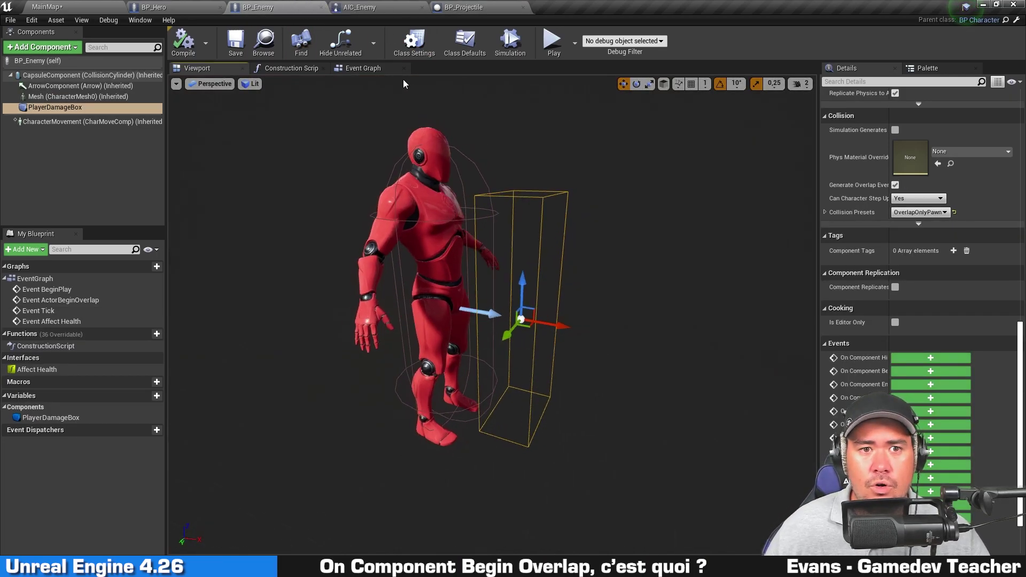
left_click(363, 68)
scroll(395, 203, "up", 2)
scroll(449, 182, "up", 3)
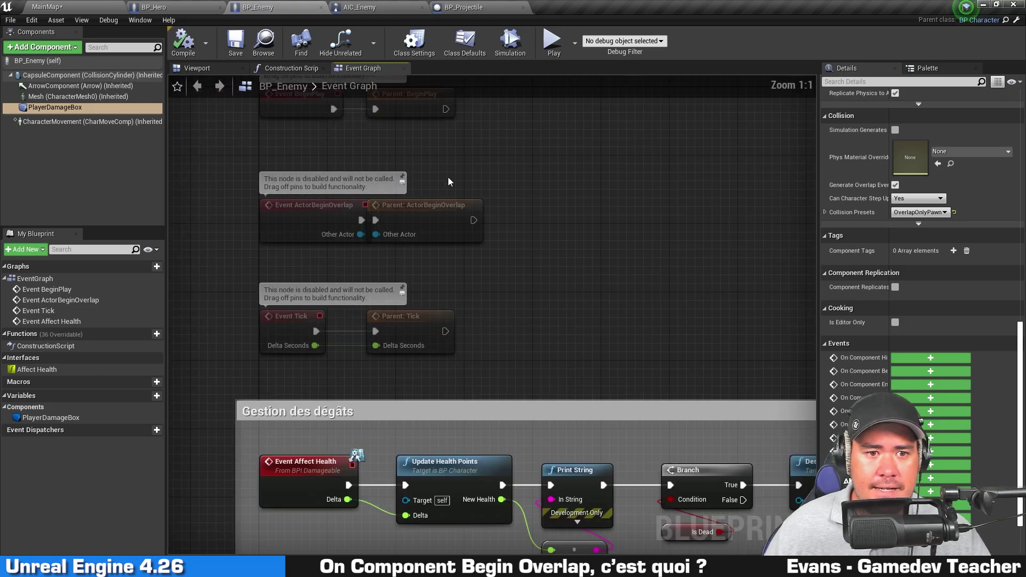
left_click_drag(411, 215, 485, 216)
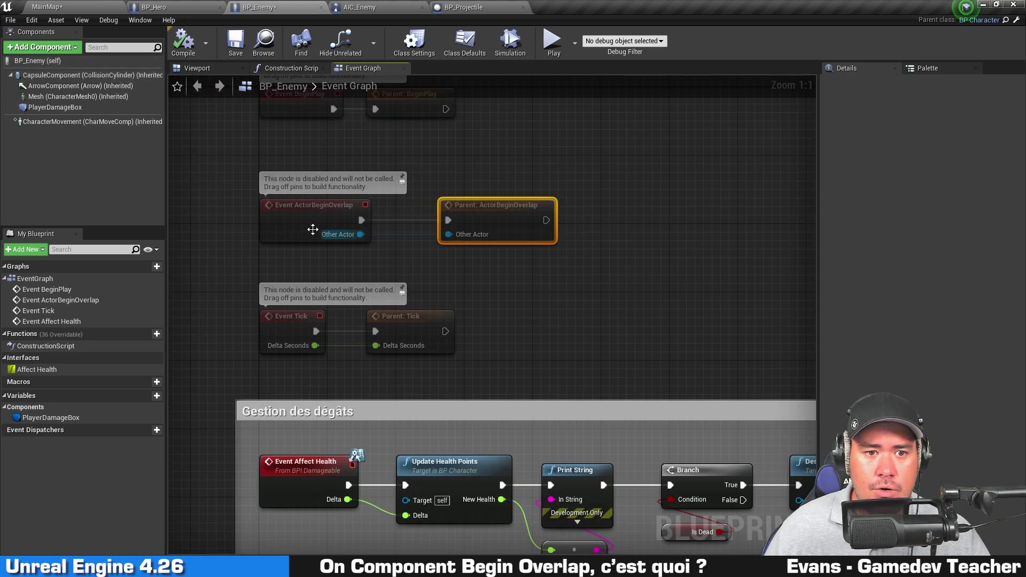
left_click(529, 144)
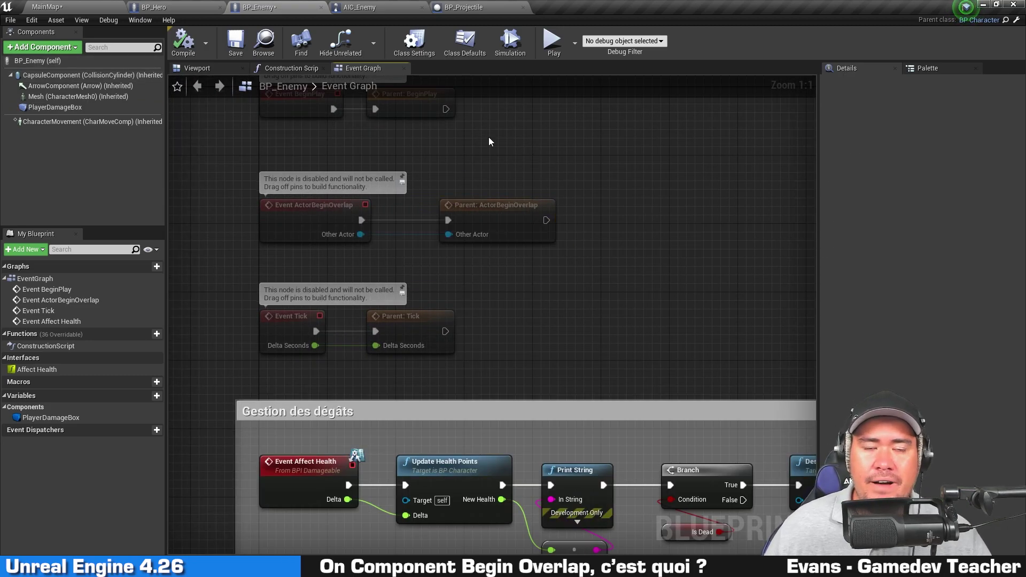
left_click(208, 71)
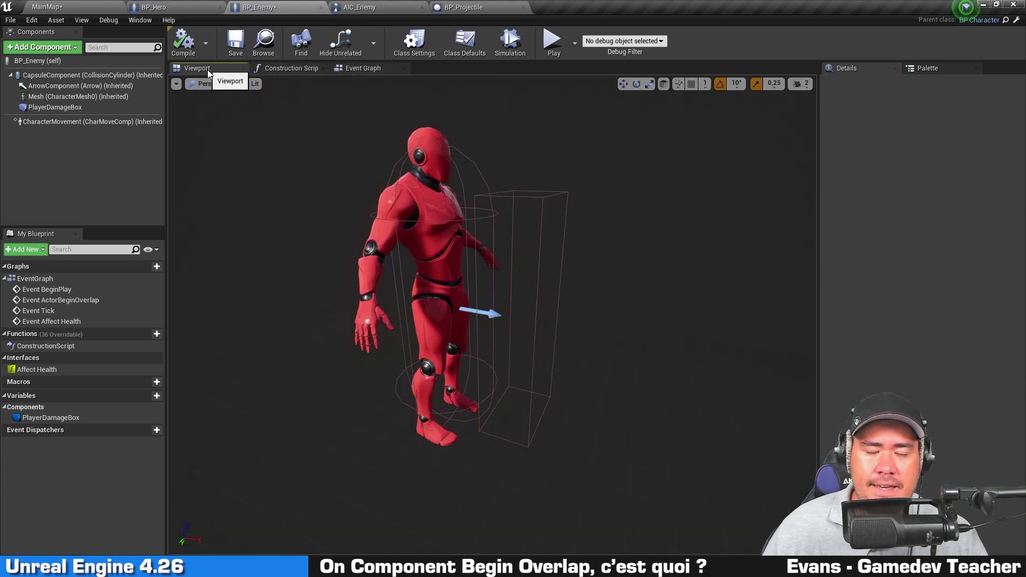
Select PlayerDamageBox and widen the Details panel to show its Events section.
left_click(568, 192)
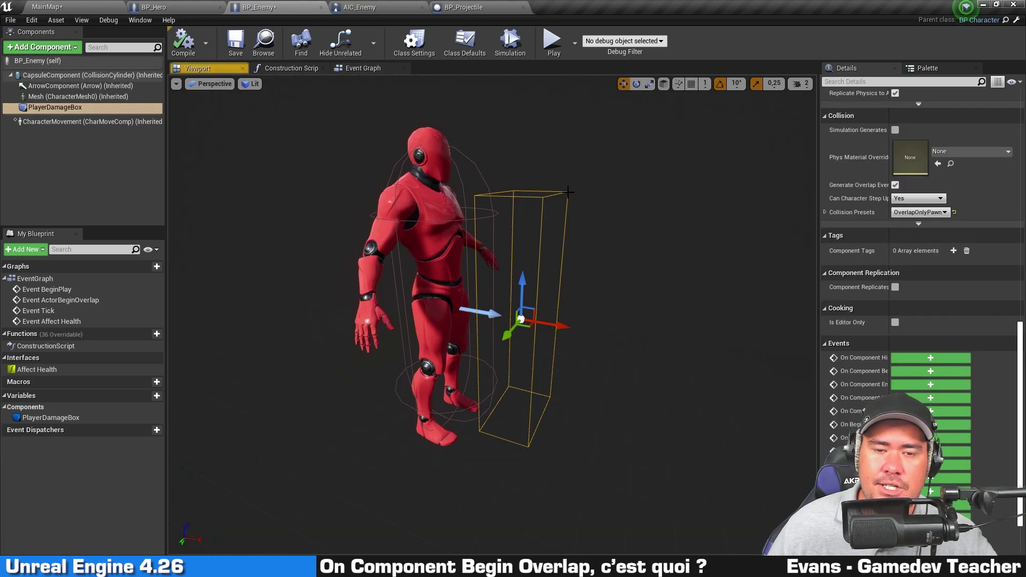
left_click(71, 110)
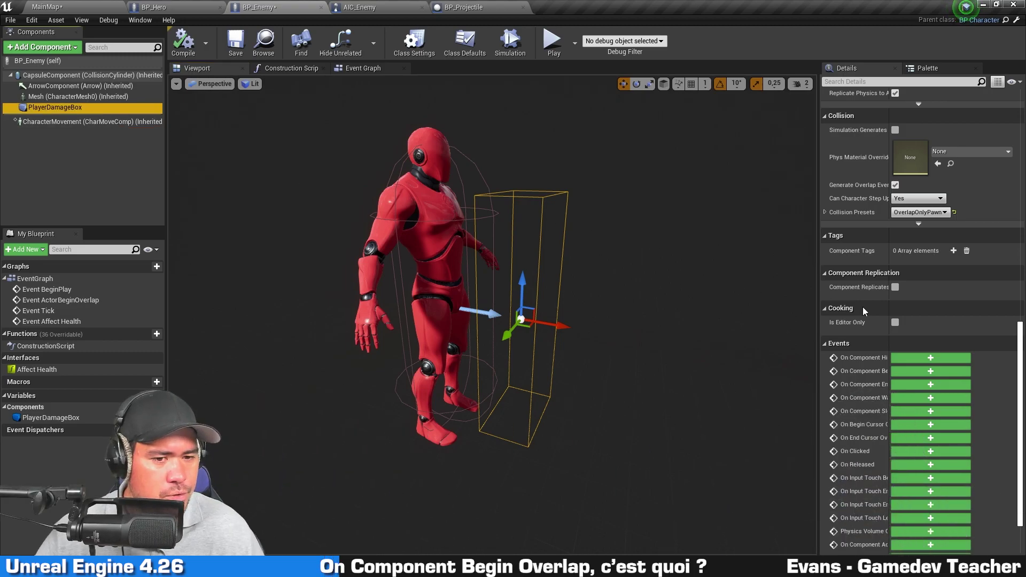
scroll(962, 299, "down", 3)
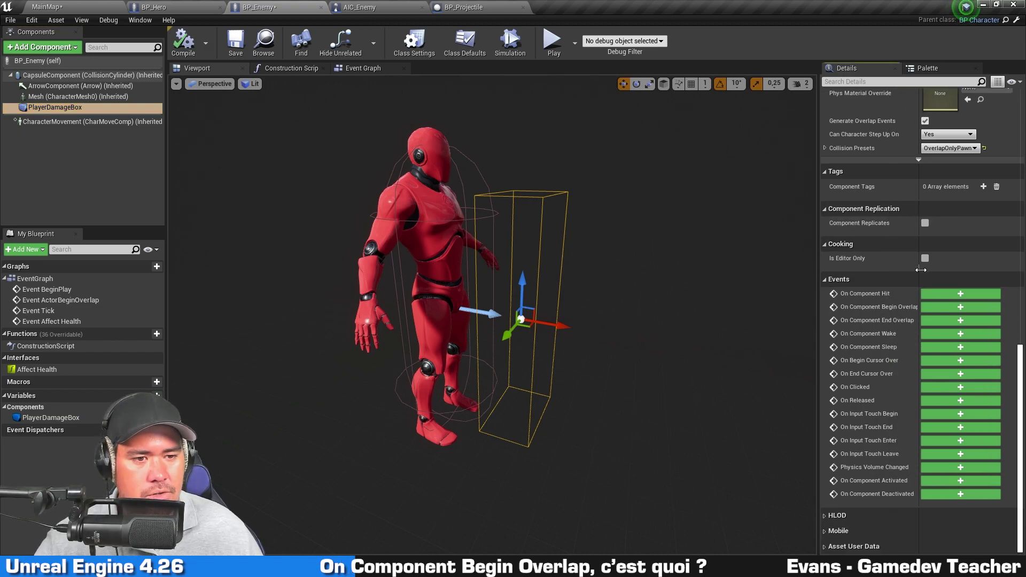
left_click_drag(889, 269, 930, 269)
left_click_drag(750, 263, 748, 265)
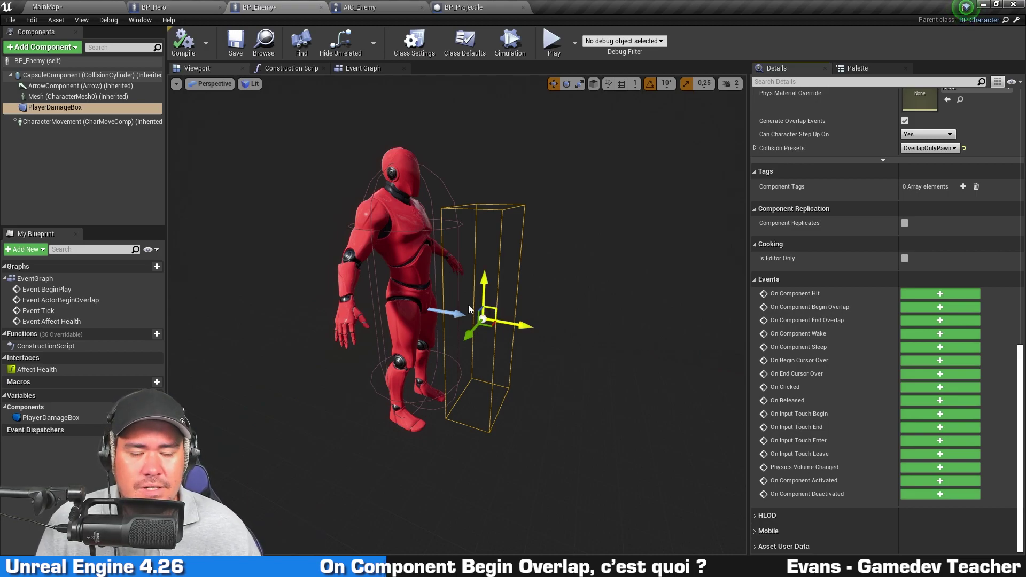
Add an On Component Begin Overlap (PlayerDamageBox) event and bring it into view.
mouse_move(845, 314)
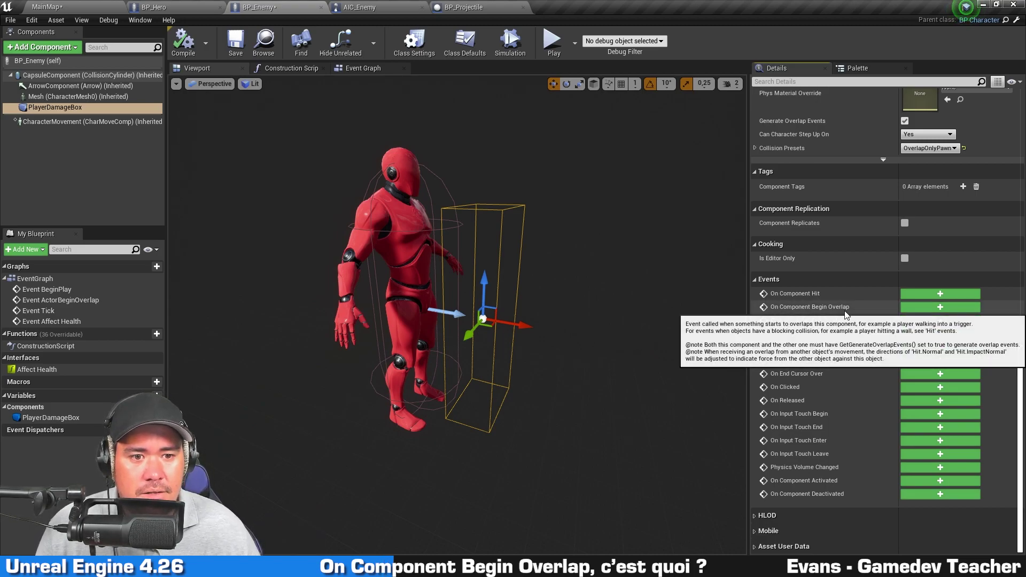
left_click(207, 163)
left_click(92, 109)
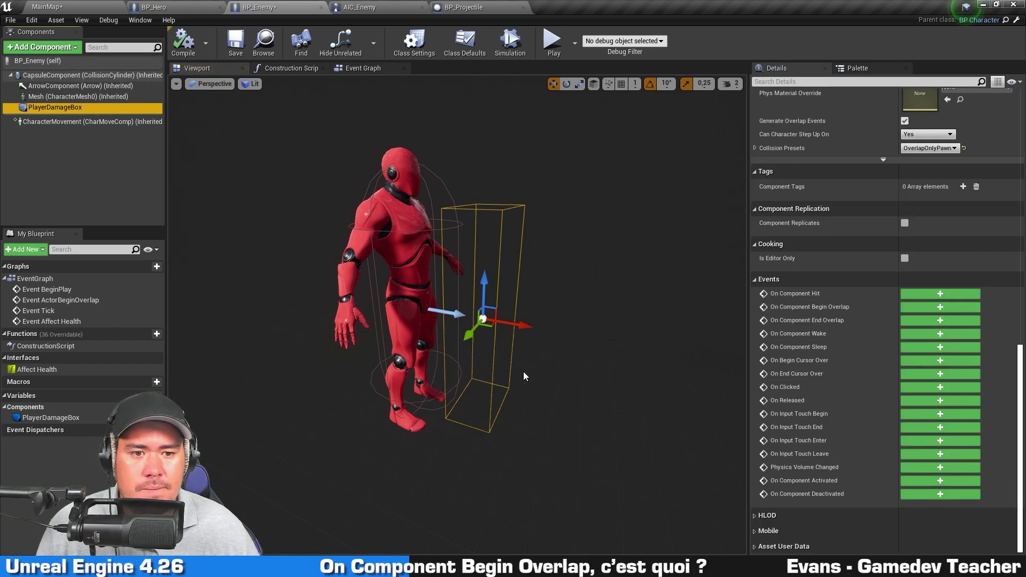
mouse_move(871, 306)
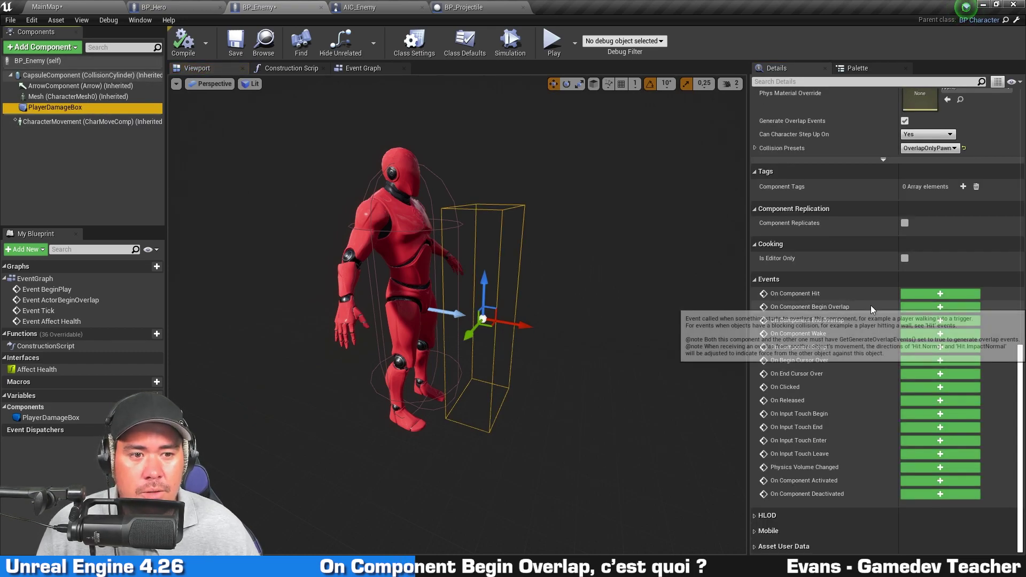
left_click(960, 307)
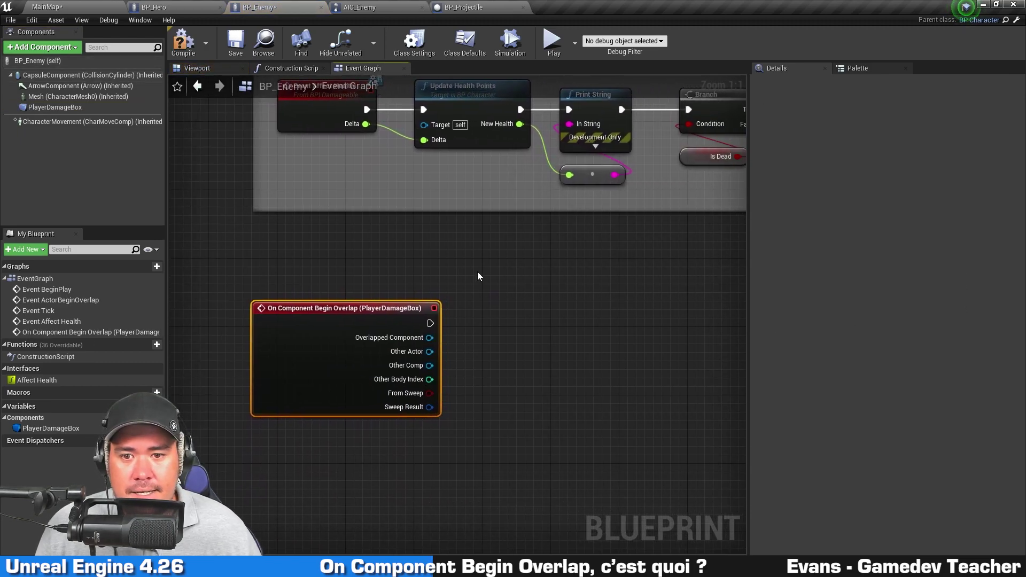
left_click_drag(743, 279, 876, 270)
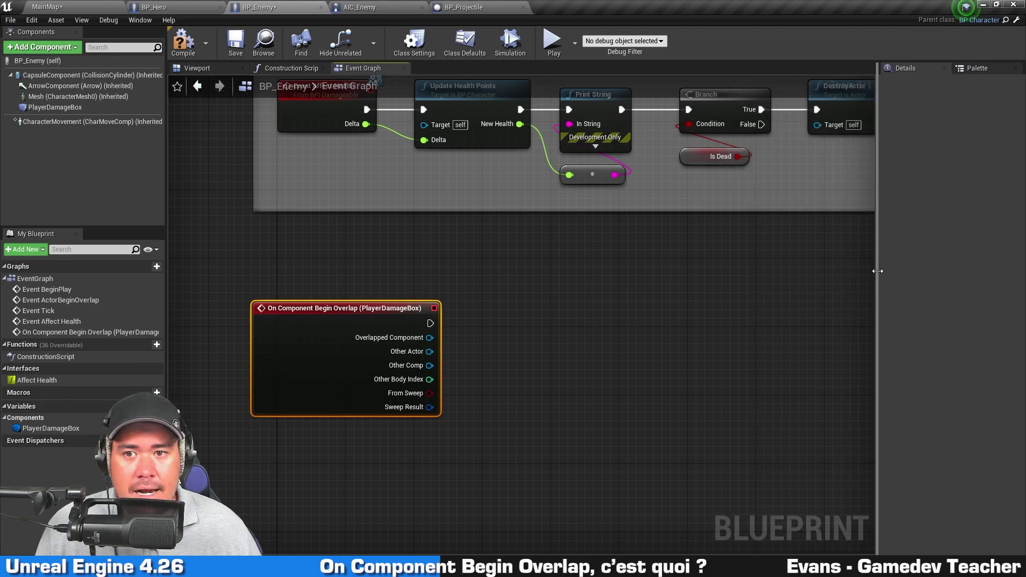
mouse_move(585, 255)
right_mouse_down()
mouse_move(598, 393)
mouse_move(523, 410)
right_mouse_up()
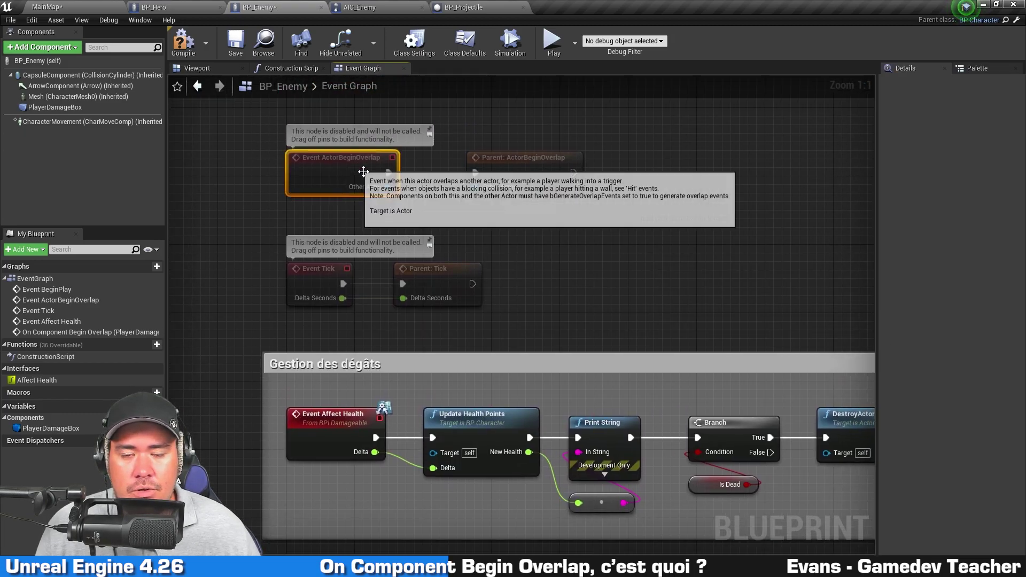
mouse_move(298, 209)
right_mouse_down()
mouse_move(612, 238)
mouse_move(573, 195)
right_mouse_up()
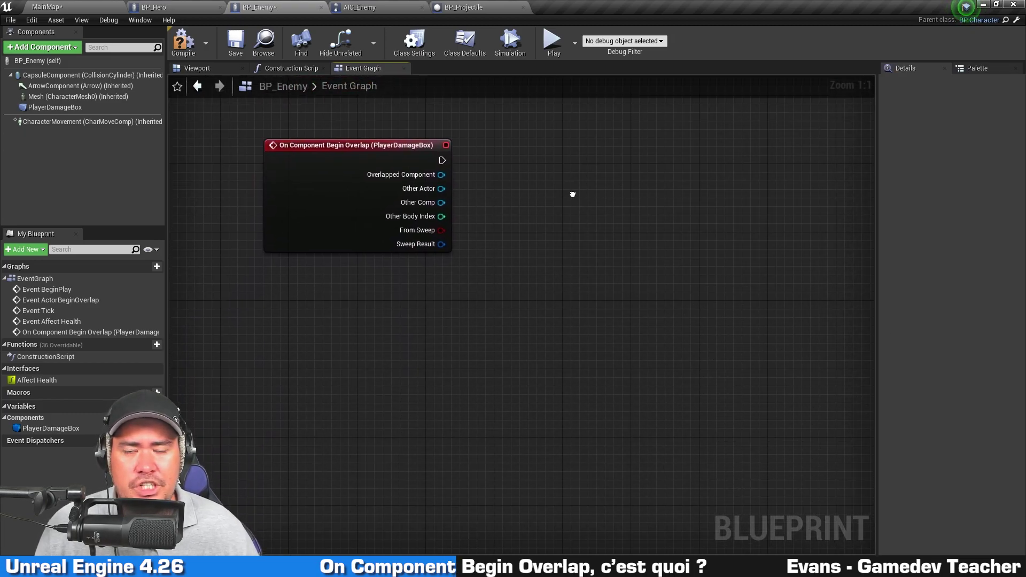
left_click(298, 172)
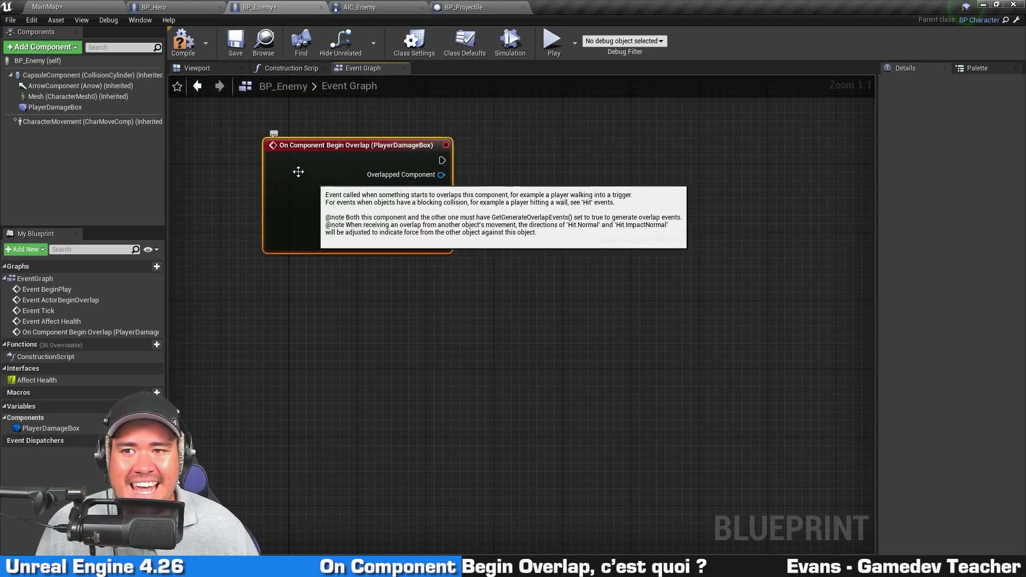
left_click(225, 69)
left_click(592, 183)
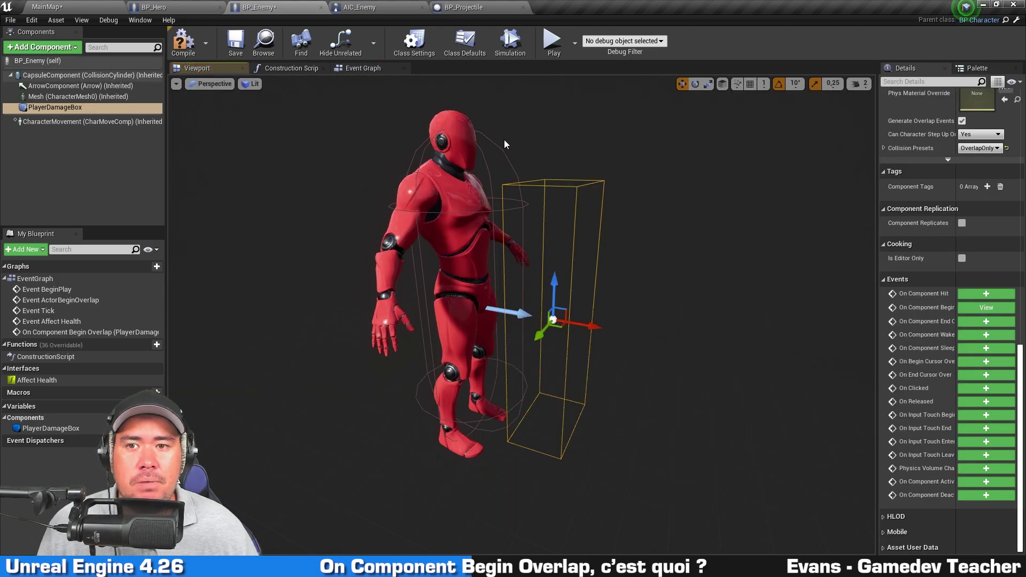
left_click(982, 307)
right_click_drag(559, 221, 554, 169)
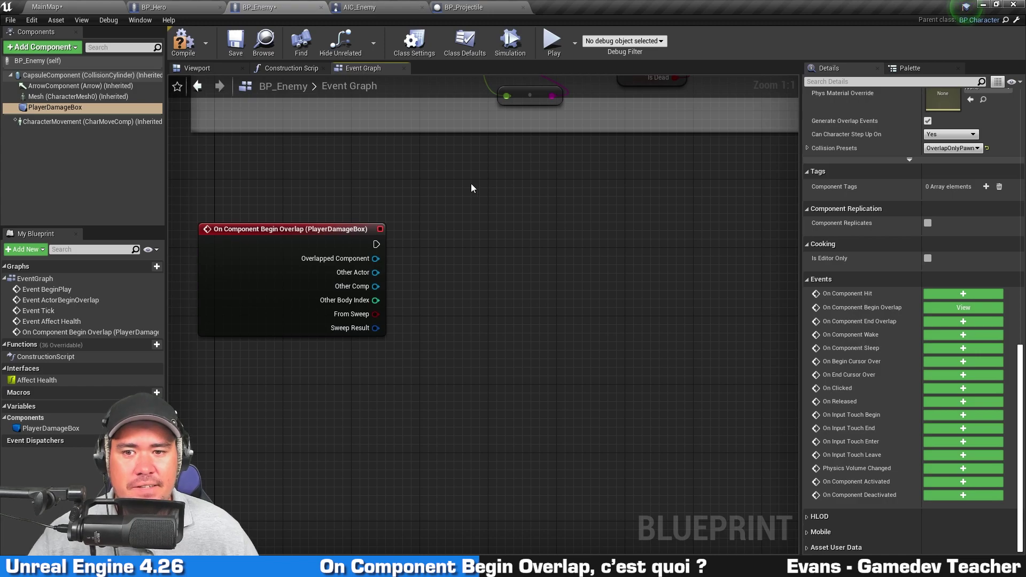
left_click_drag(369, 180, 570, 226)
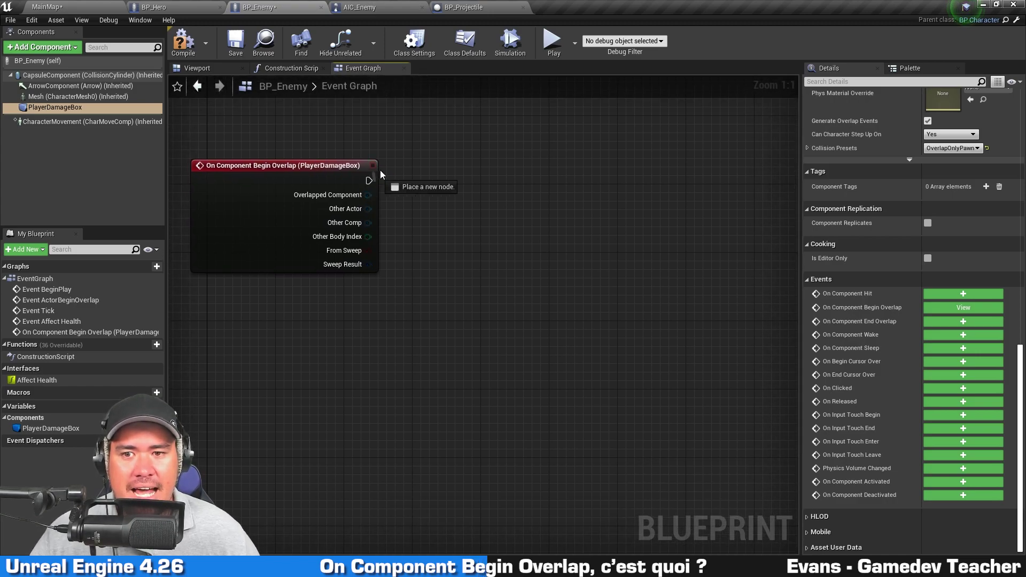
left_click(264, 223)
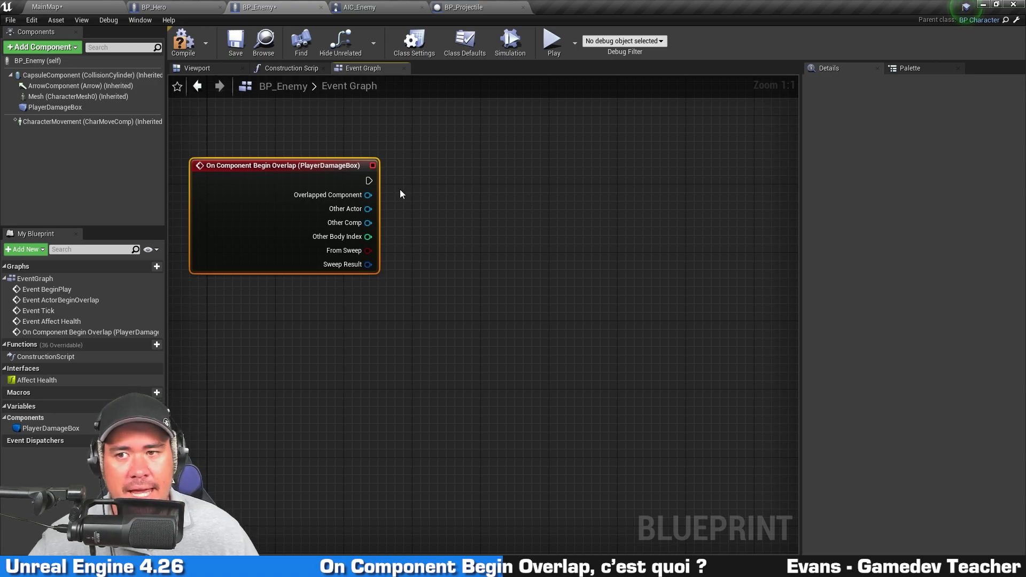
left_click(55, 107)
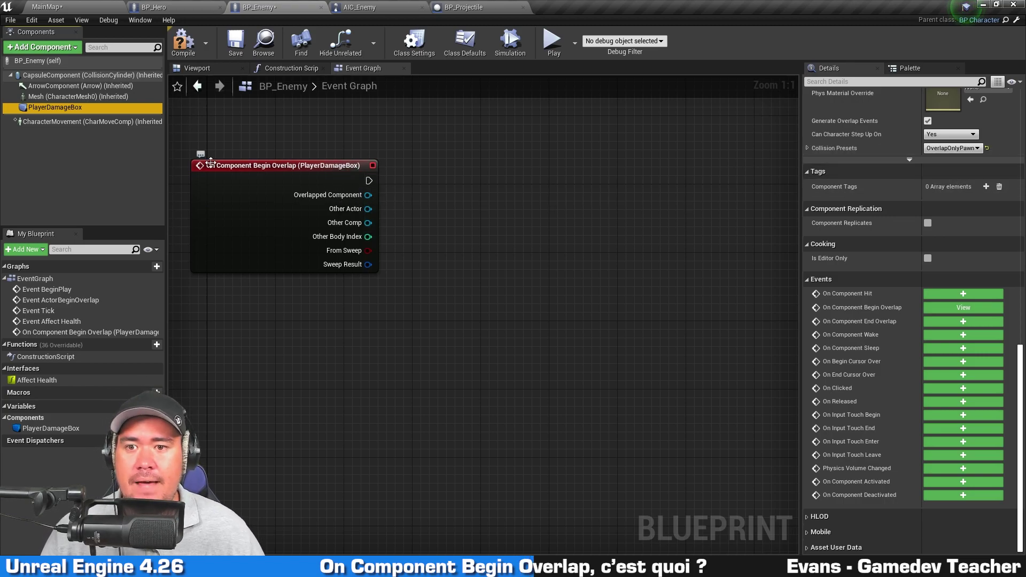
right_click_drag(458, 142, 463, 166)
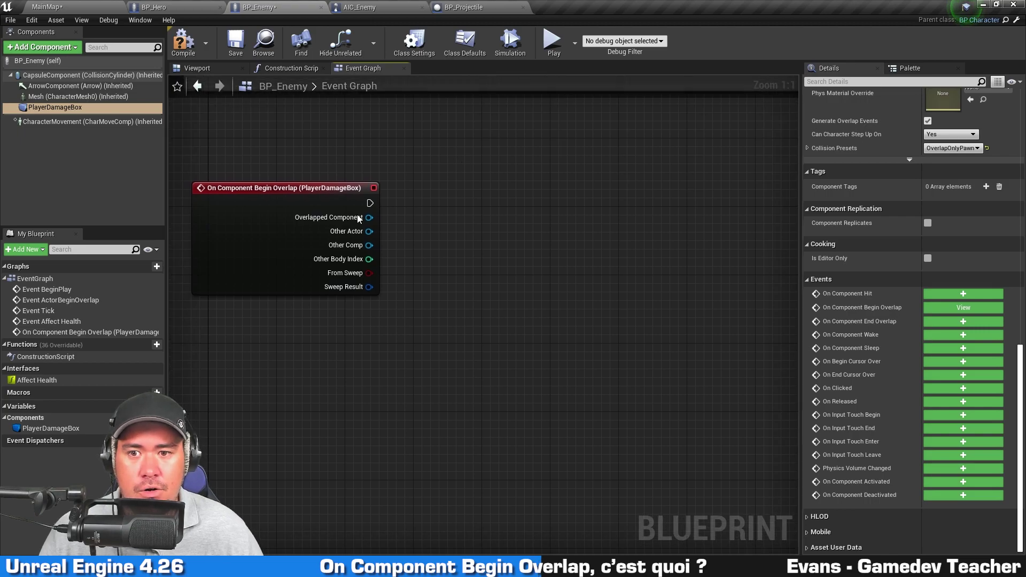
left_click_drag(369, 218, 495, 157)
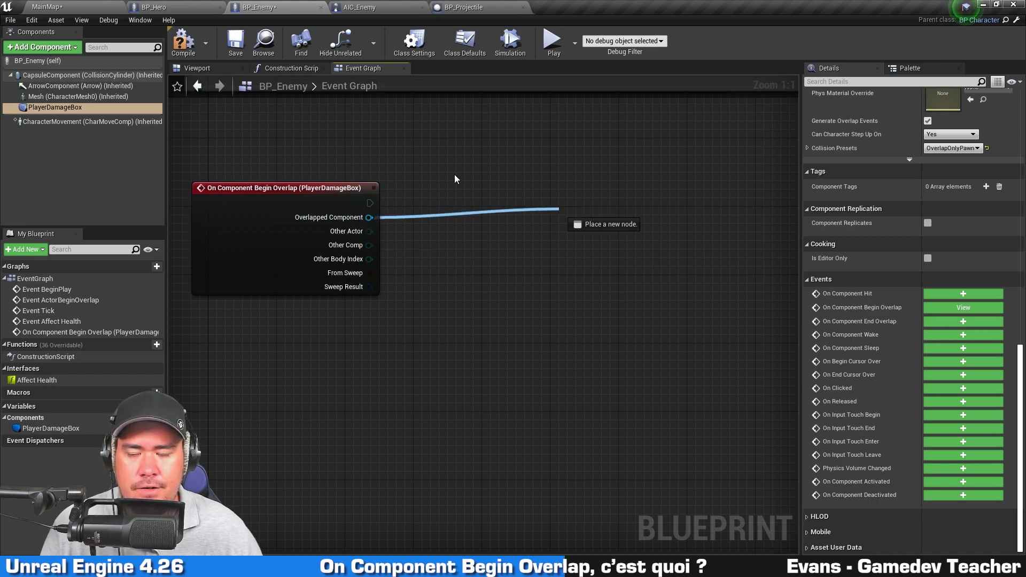
left_click_drag(369, 217, 561, 220)
left_click(426, 144)
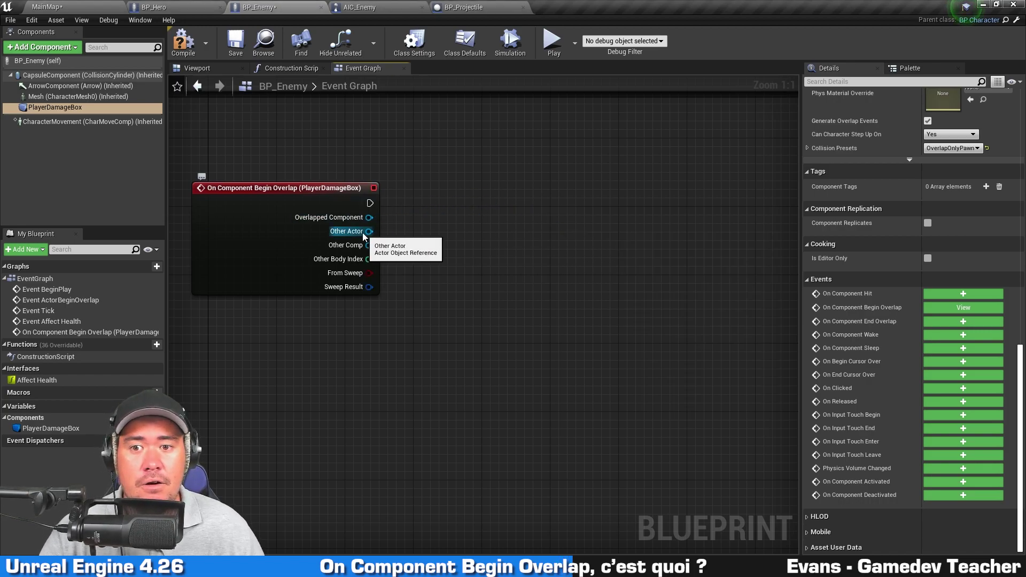
left_click_drag(369, 232, 550, 252)
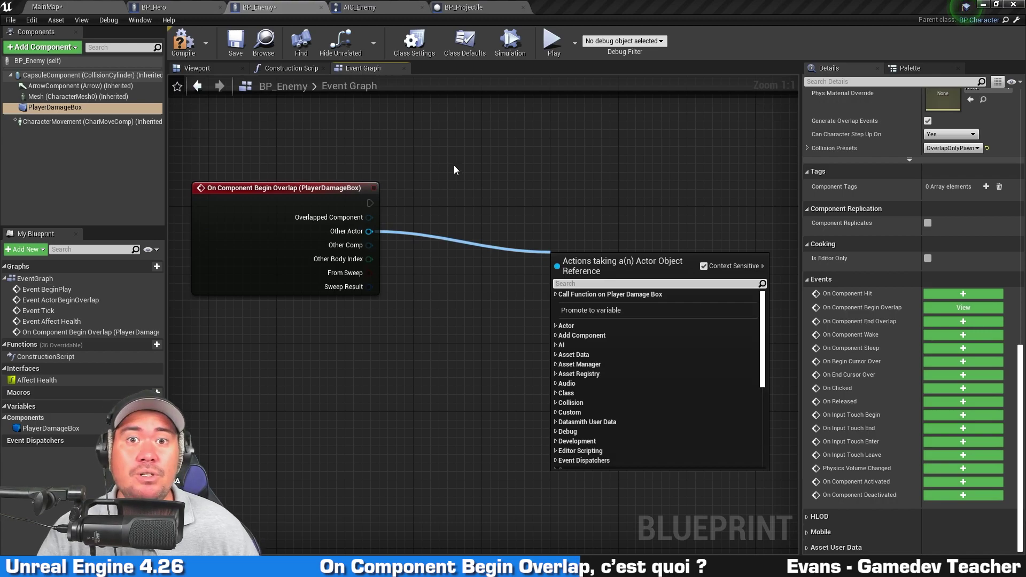
left_click(507, 168)
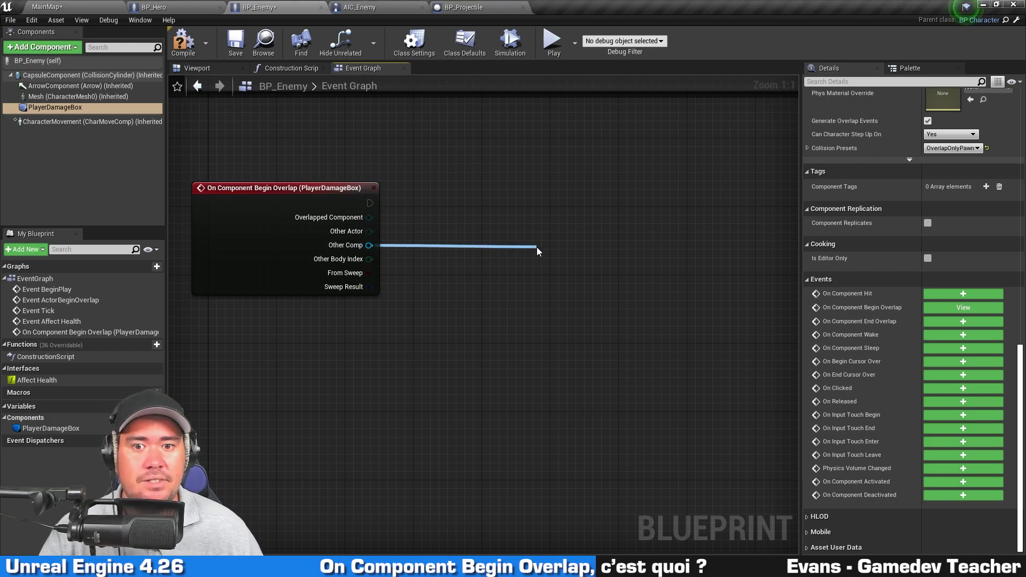
left_click_drag(369, 246, 537, 247)
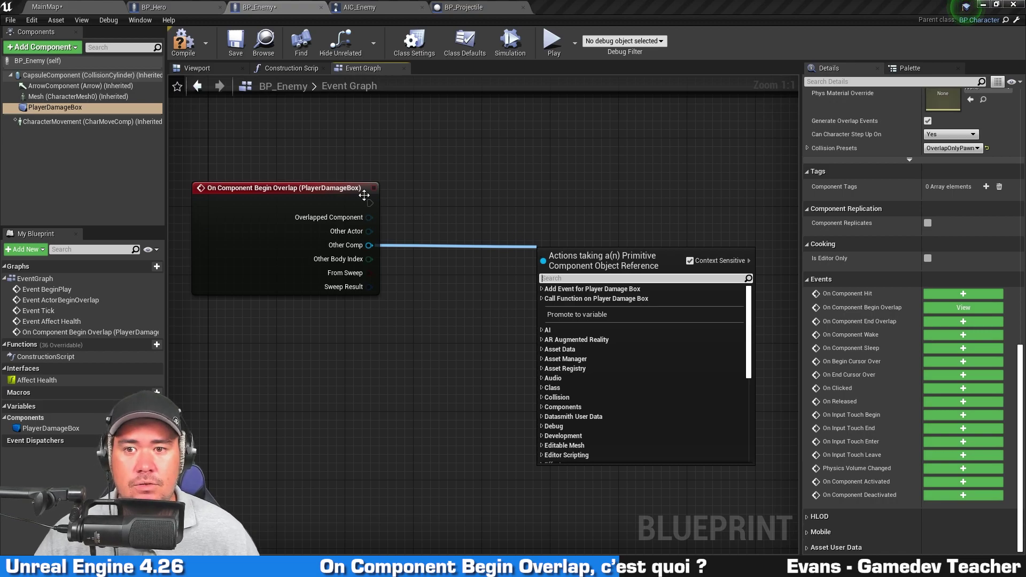
left_click(471, 155)
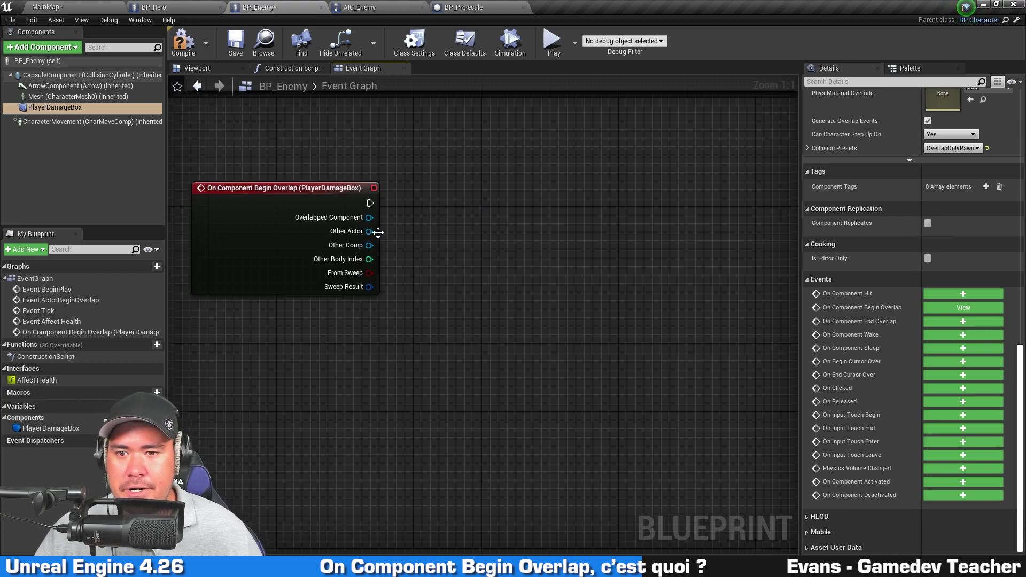
mouse_move(369, 232)
left_mouse_down()
mouse_move(566, 241)
mouse_move(612, 194)
mouse_move(621, 199)
left_mouse_up()
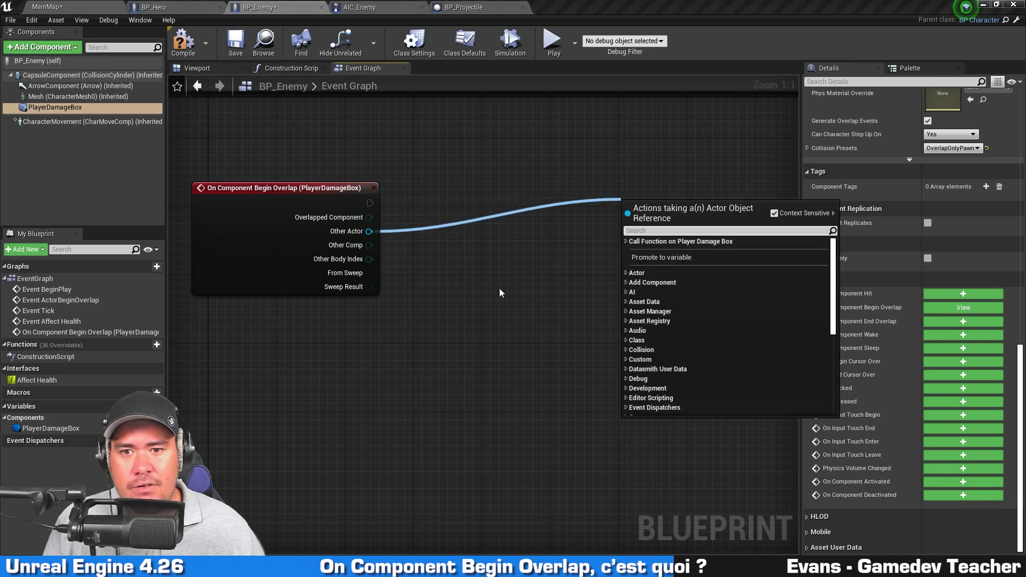
left_click(474, 251)
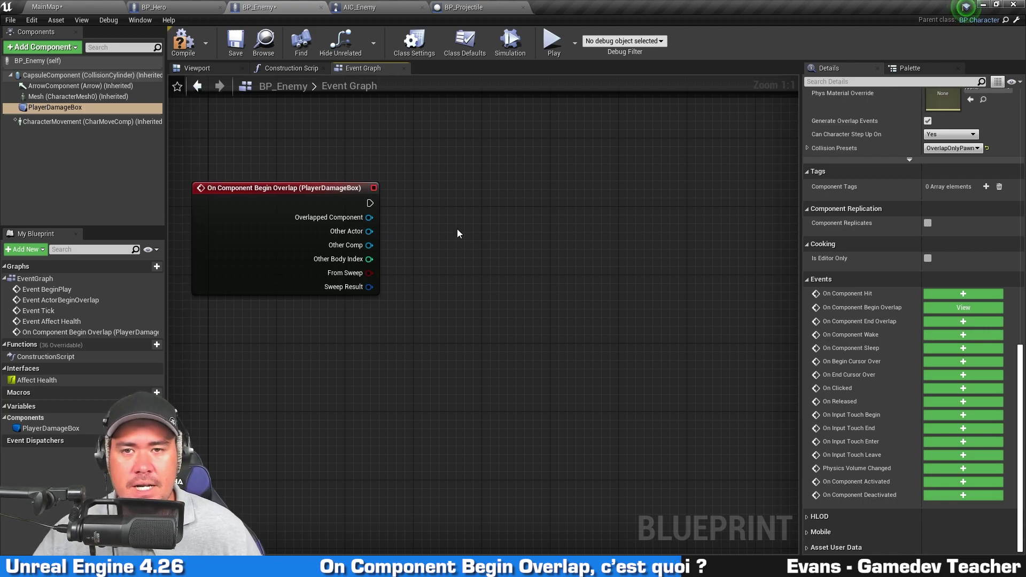
left_click(481, 7)
left_click(363, 68)
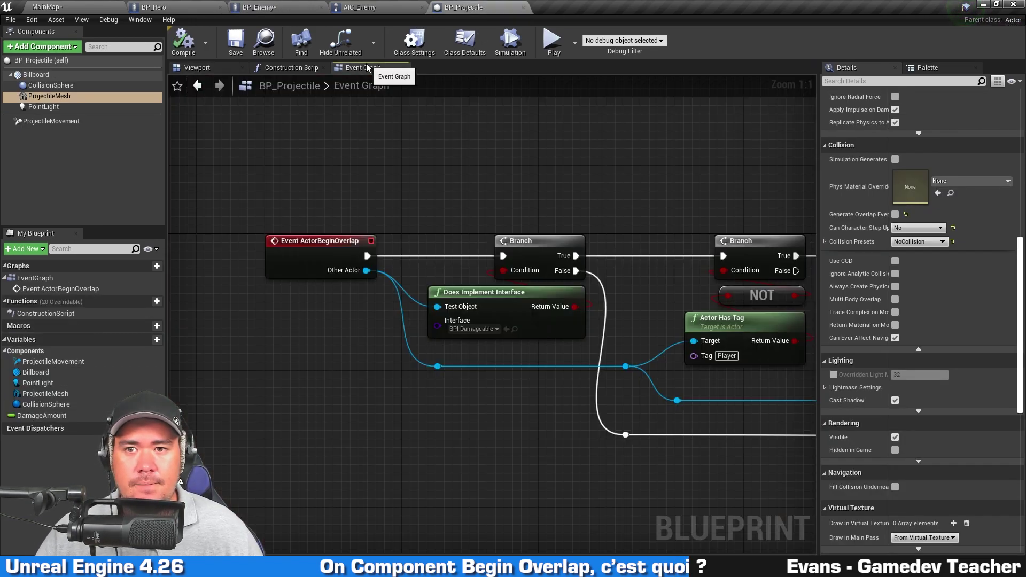
right_click_drag(664, 170, 377, 150)
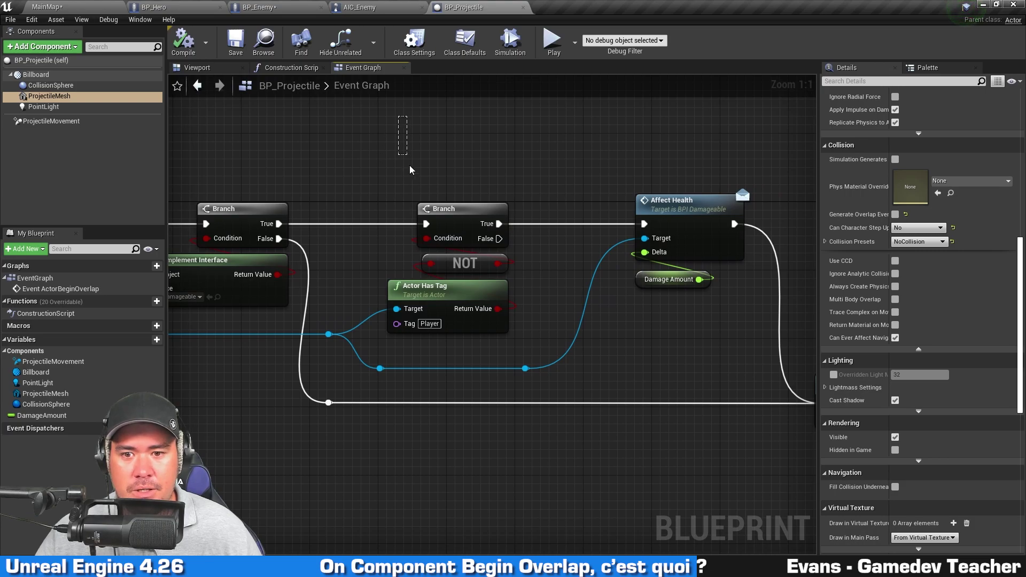
left_click_drag(410, 170, 523, 341)
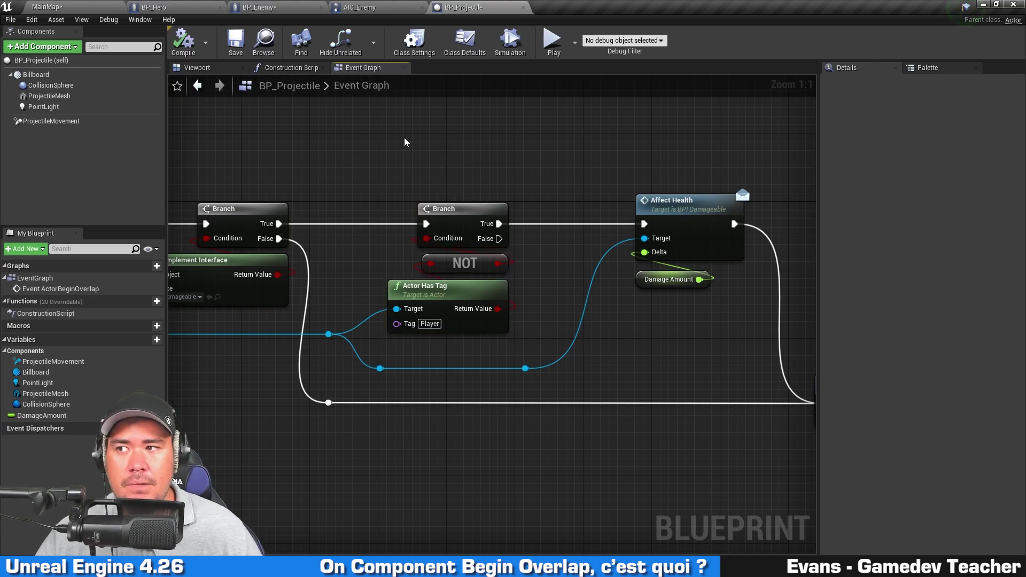
left_click(286, 6)
mouse_move(515, 231)
right_mouse_down()
mouse_move(496, 249)
mouse_move(511, 270)
right_mouse_up()
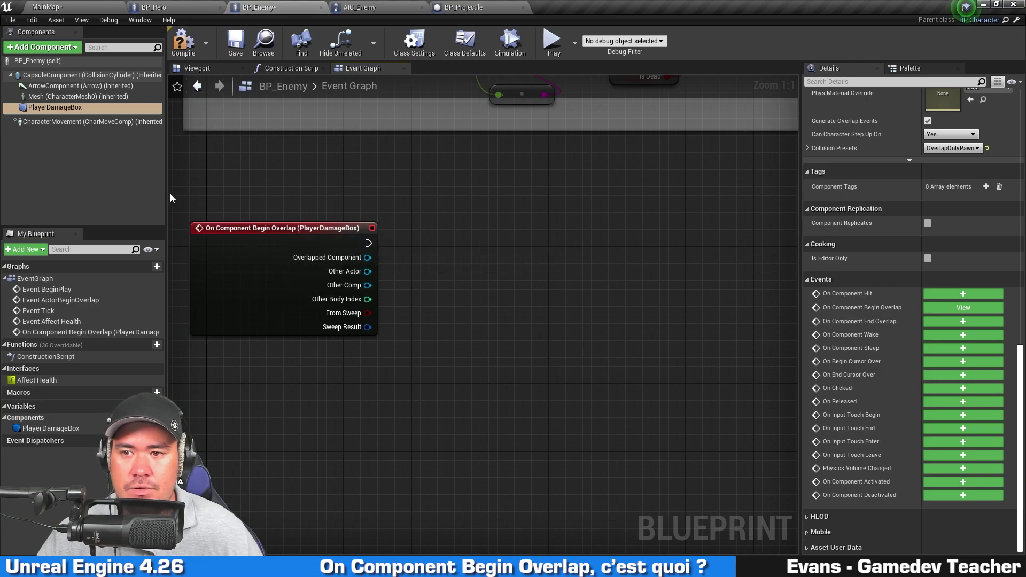
From the overlap event's Other Actor pin, add a Cast To BP_Hero node.
left_click_drag(168, 195, 131, 195)
right_click_drag(421, 222, 425, 250)
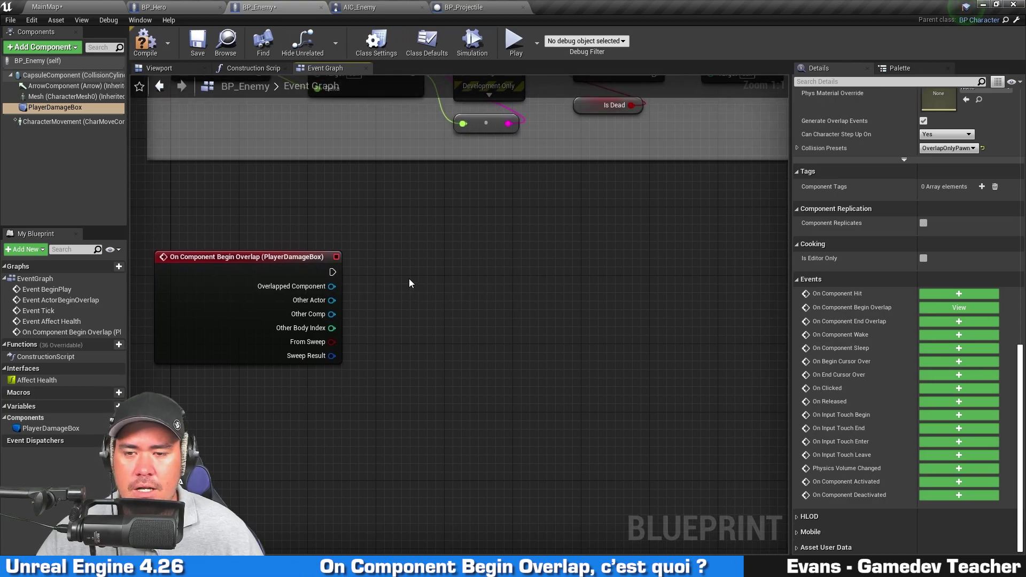
left_click_drag(332, 301, 519, 256)
type("b")
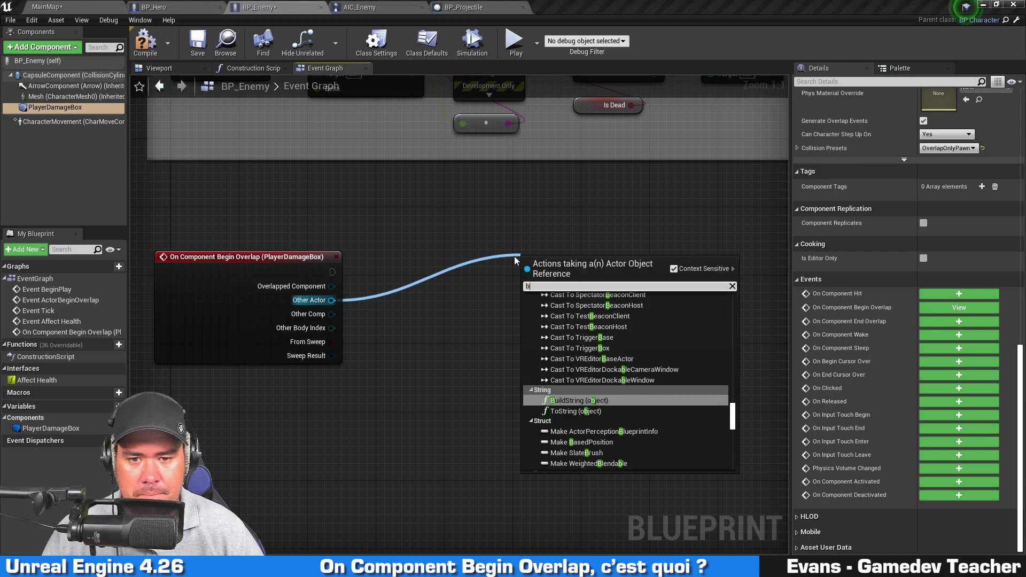
type("p_hero")
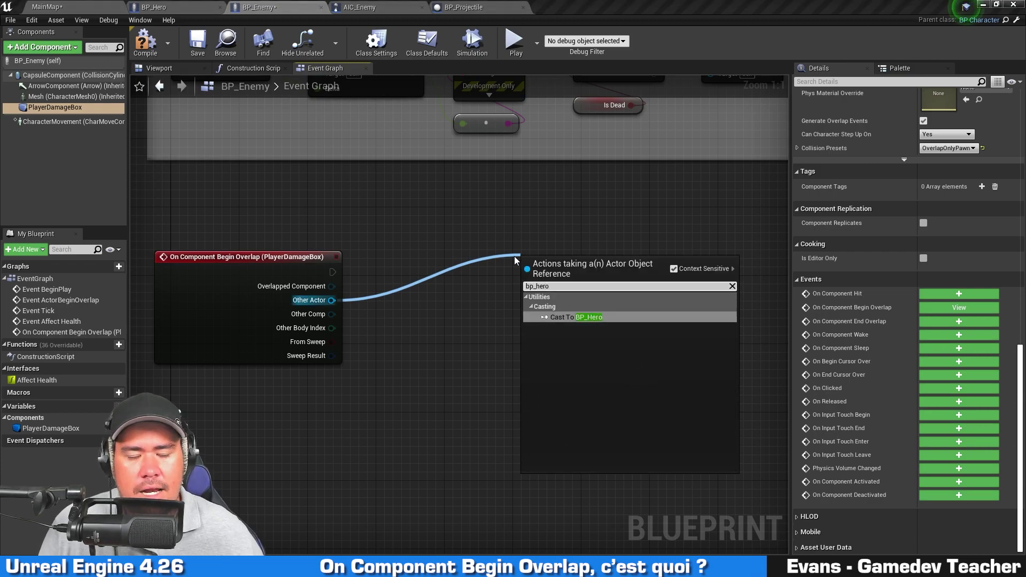
left_click(645, 315)
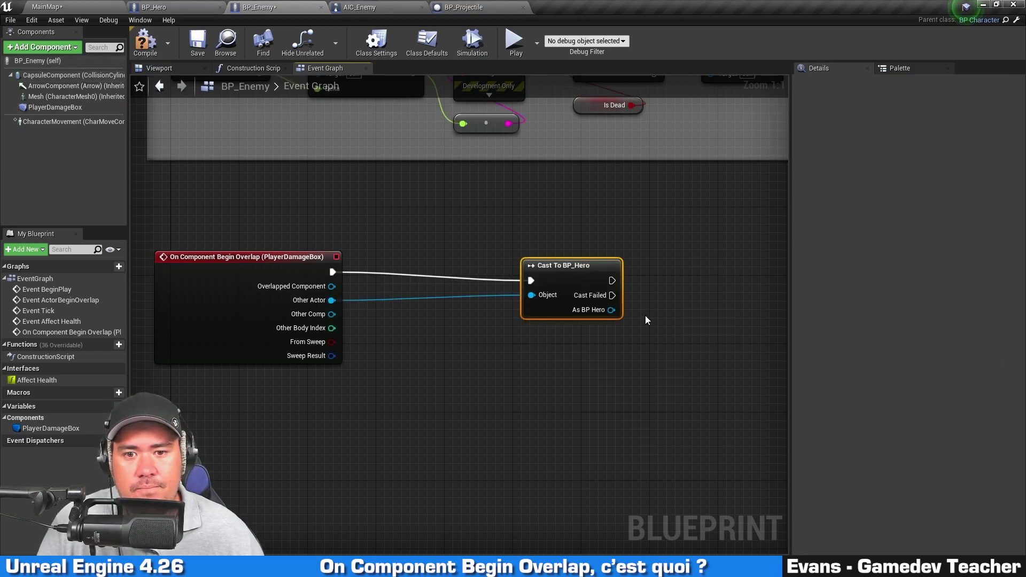
Position the Cast To BP_Hero node right beside the overlap event.
left_click_drag(560, 270, 414, 270)
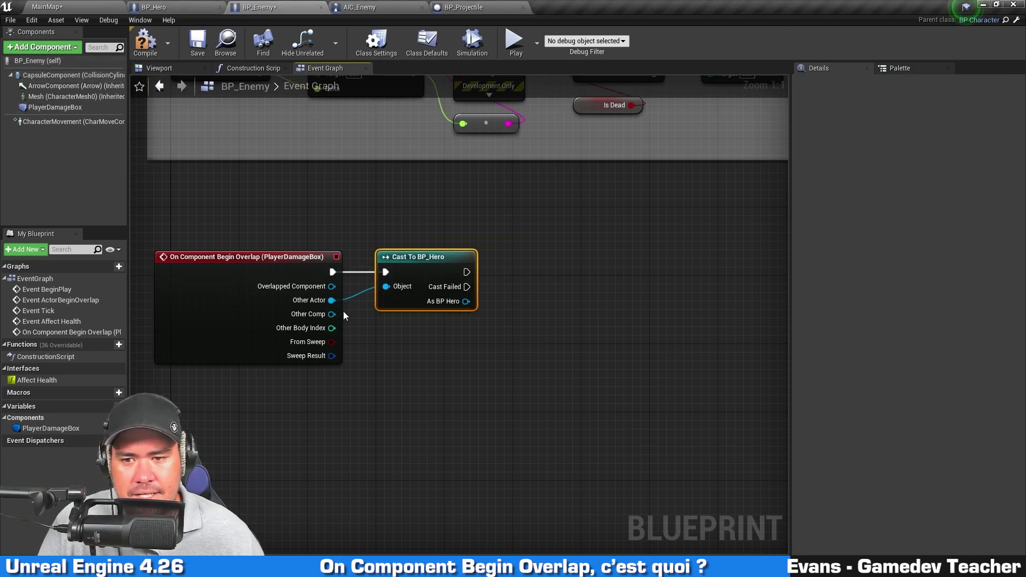
left_click_drag(331, 300, 455, 378)
left_click(365, 352)
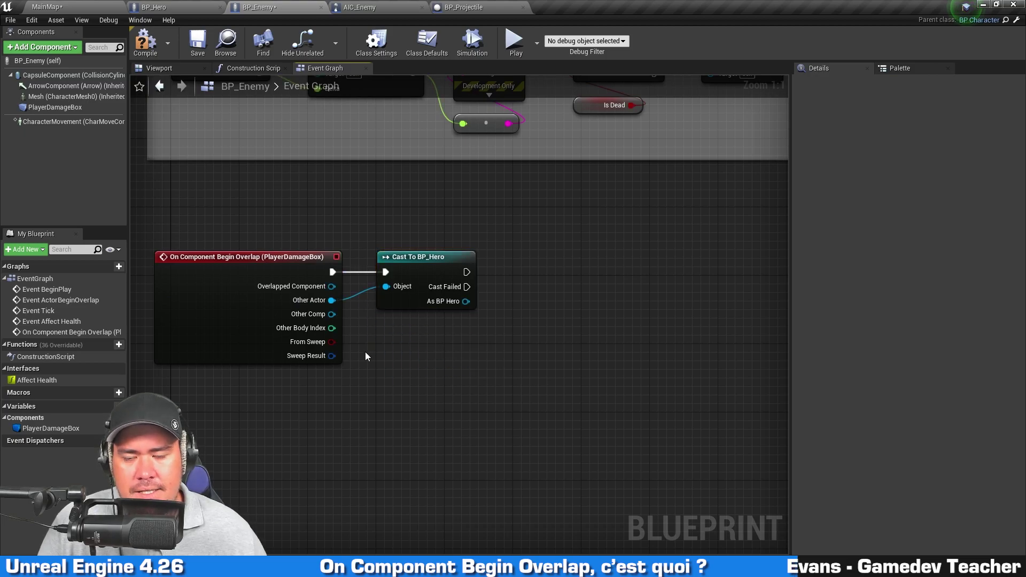
left_click(416, 267)
left_click(512, 259)
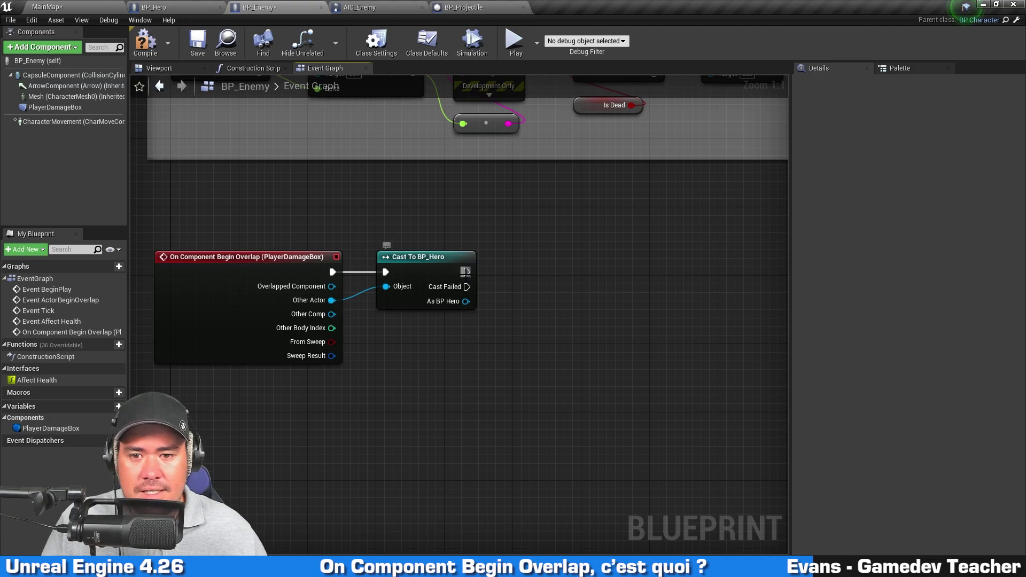
Pull connections from the cast's success and Cast Failed outputs.
left_click_drag(466, 272, 682, 245)
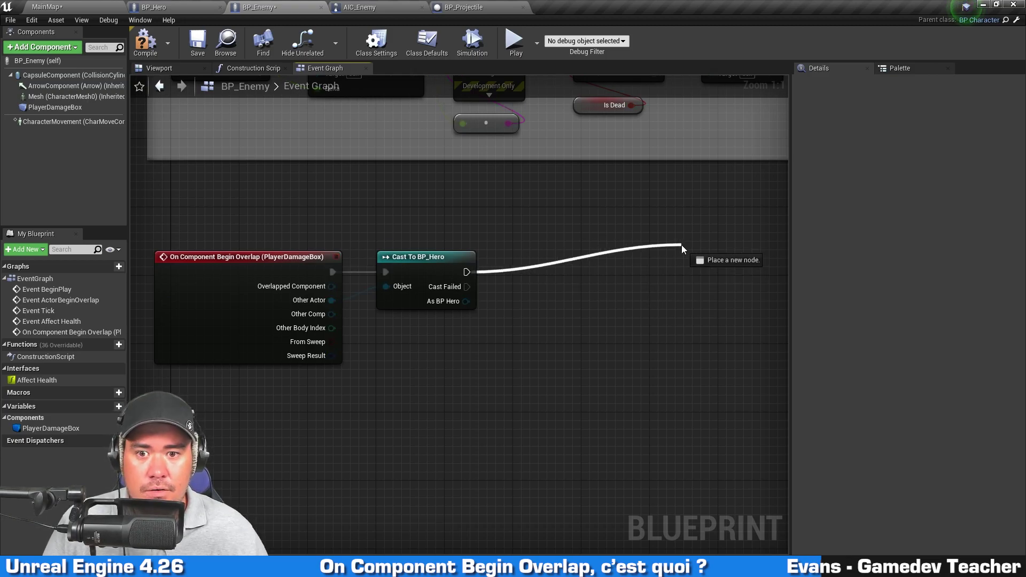
left_click(559, 326)
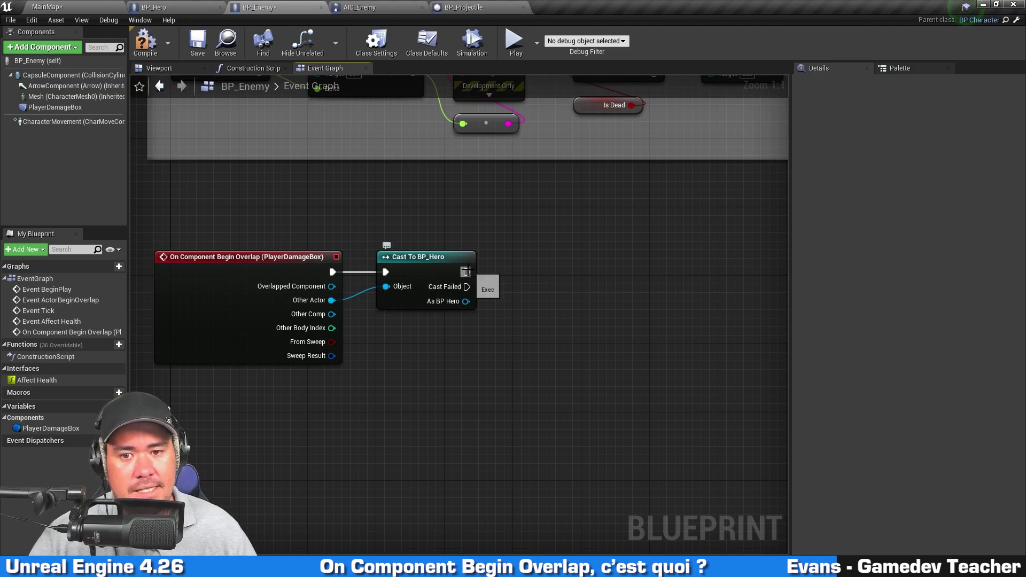
left_click_drag(466, 272, 674, 263)
mouse_move(467, 287)
left_mouse_down()
mouse_move(625, 414)
mouse_move(466, 287)
left_mouse_up()
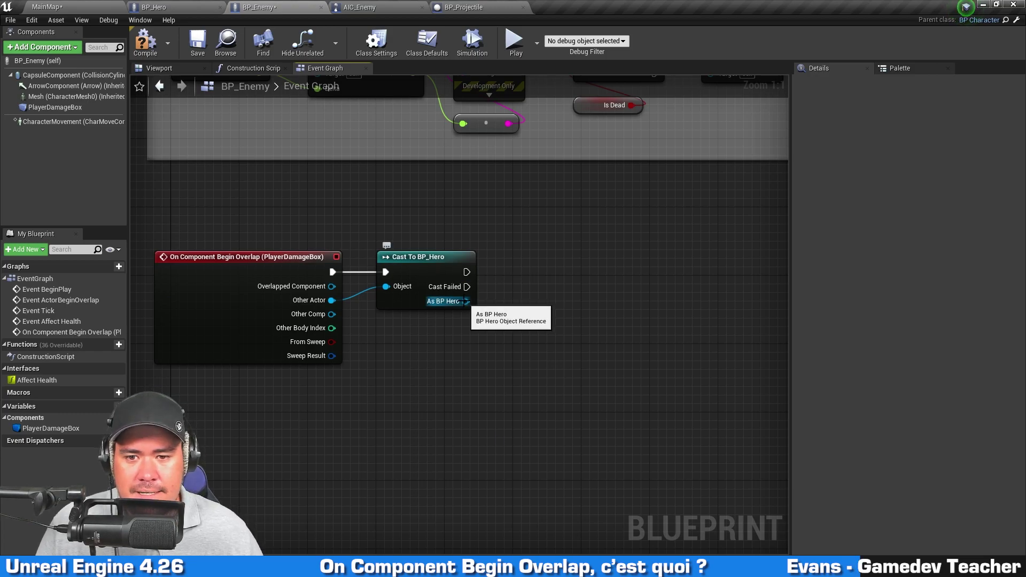
Promote the As BP Hero output to a new variable named Hero.
right_click(466, 302)
left_click(506, 316)
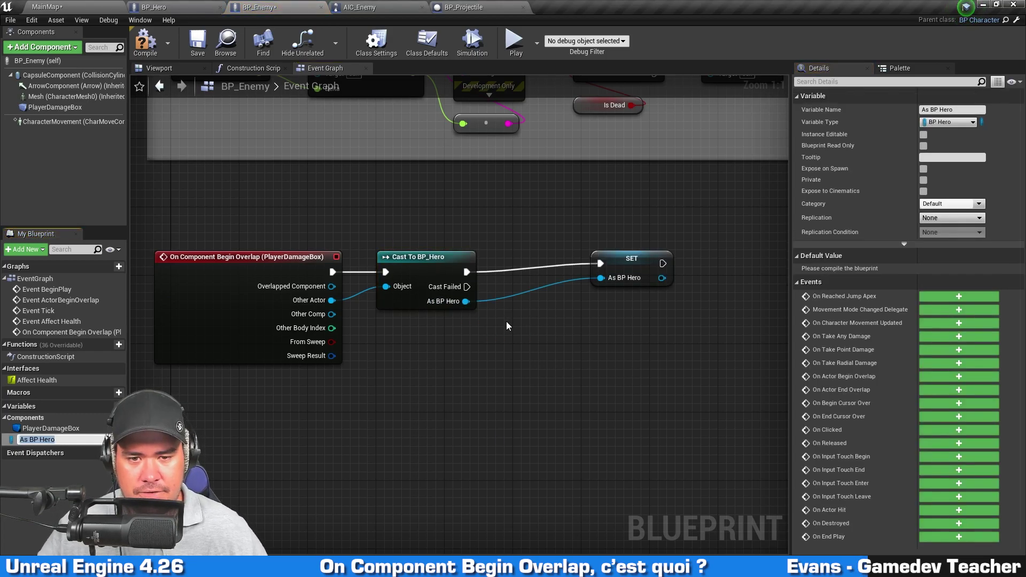
type("Hero")
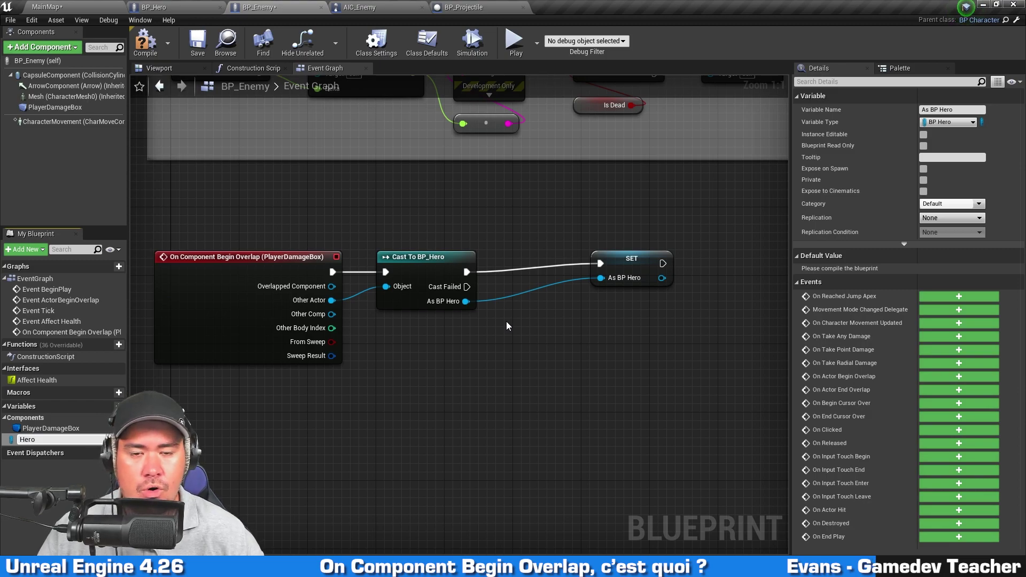
key("Return")
Place the SET Hero node beside the cast and drag a connection from its Hero output.
left_click_drag(631, 274, 554, 283)
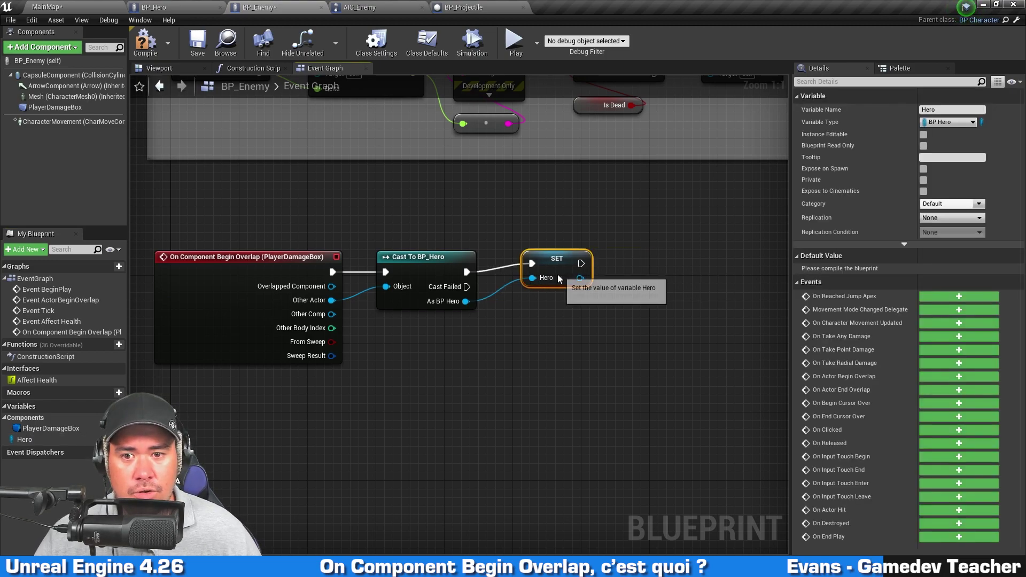
left_click(470, 267)
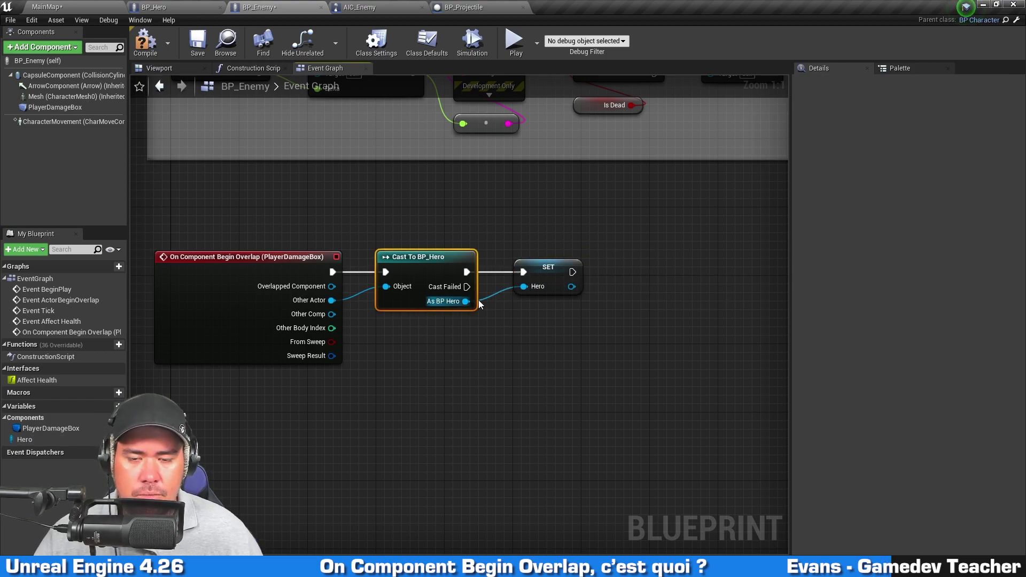
left_click_drag(549, 267, 539, 267)
left_click(615, 228)
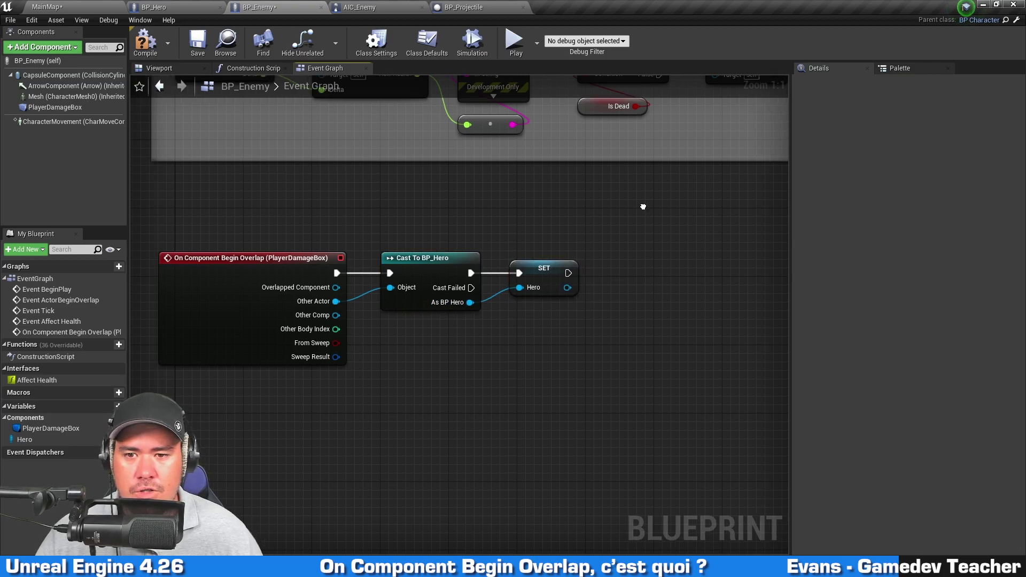
scroll(674, 217, "down", 1)
right_click_drag(627, 238, 605, 241)
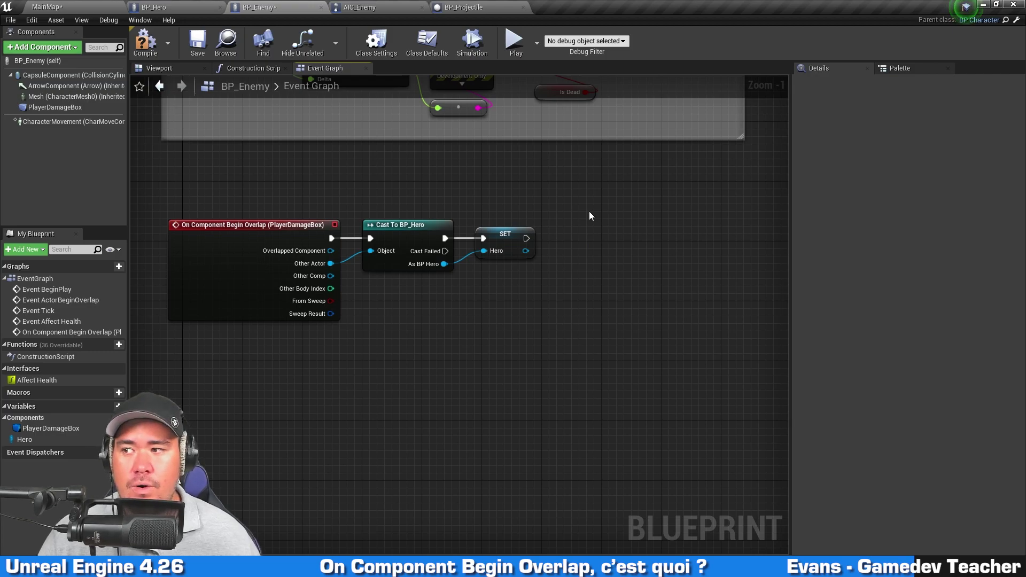
scroll(541, 259, "up", 1)
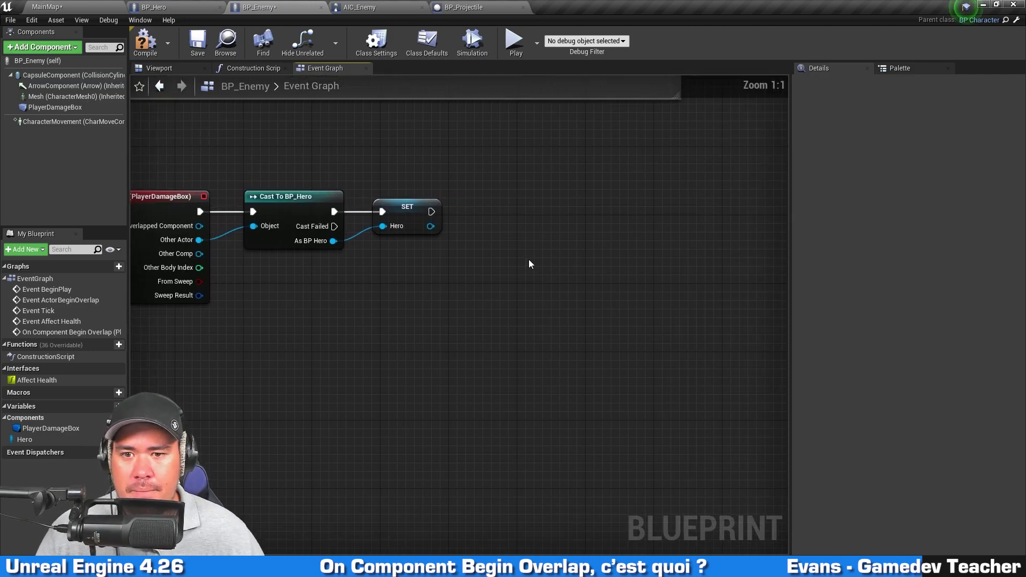
left_click_drag(430, 226, 560, 287)
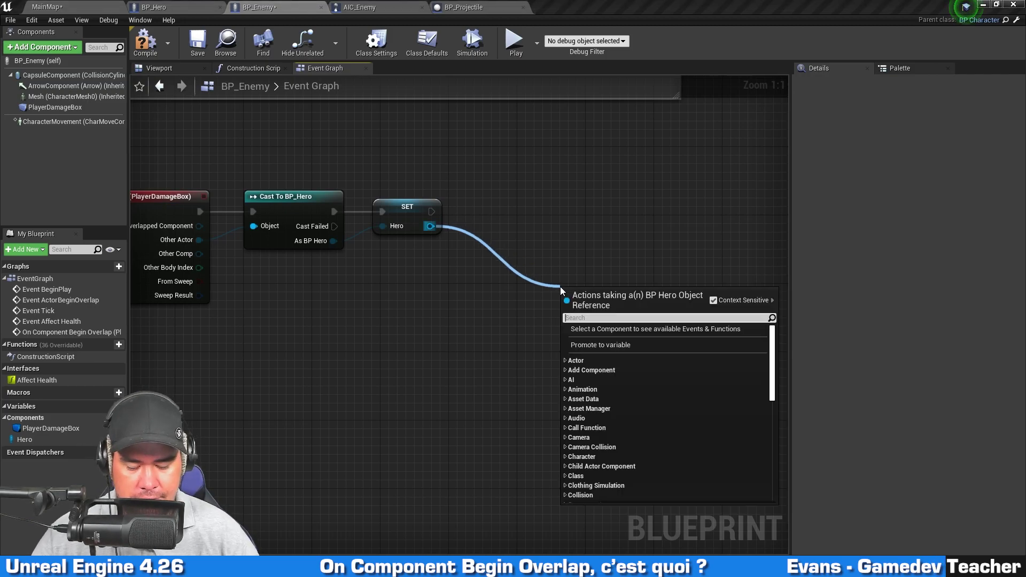
Add an Affect Health call wired to Hero and place it beside the SET node.
type("affecth")
key("Return")
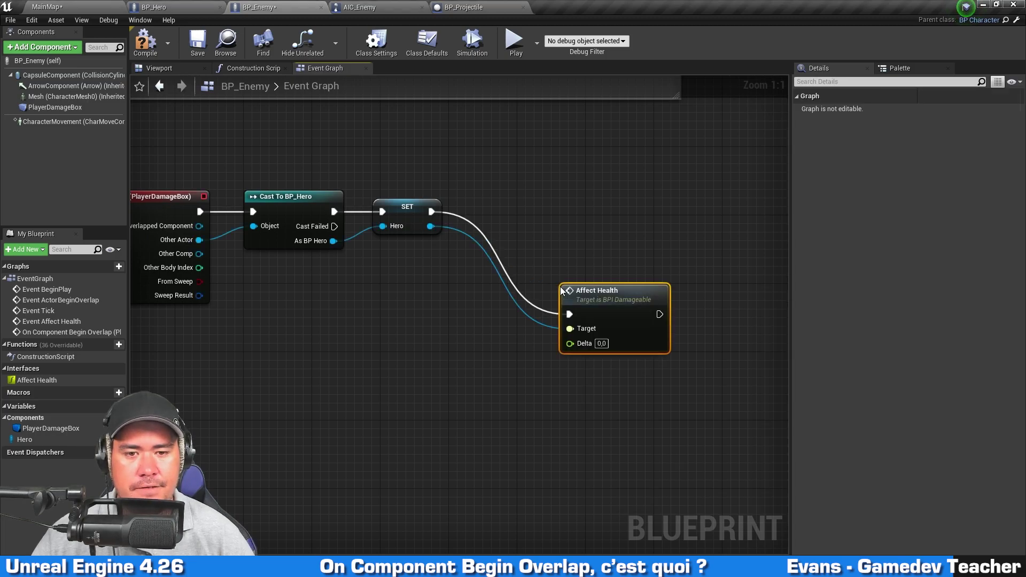
left_click_drag(607, 313, 547, 210)
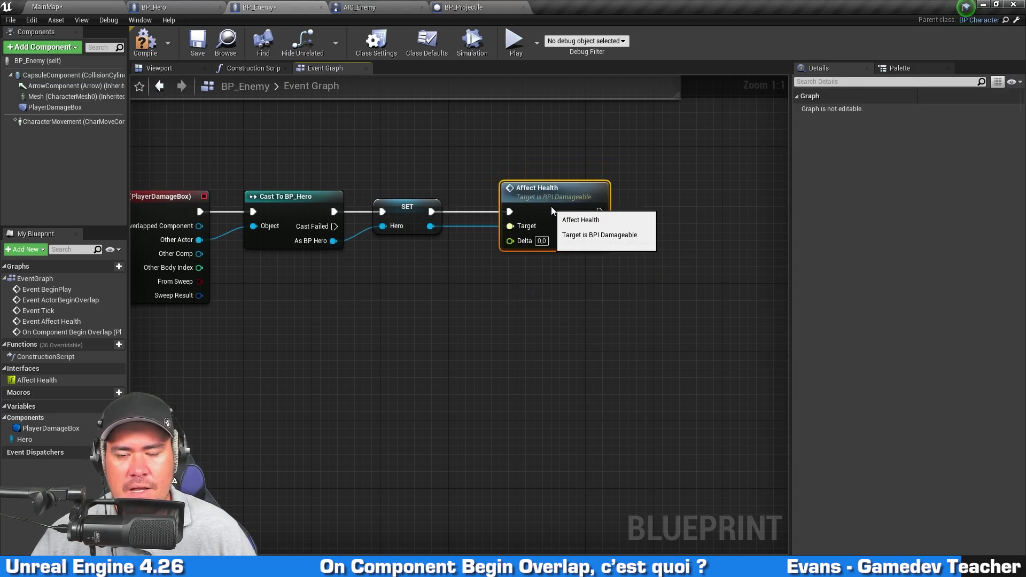
left_click(453, 296)
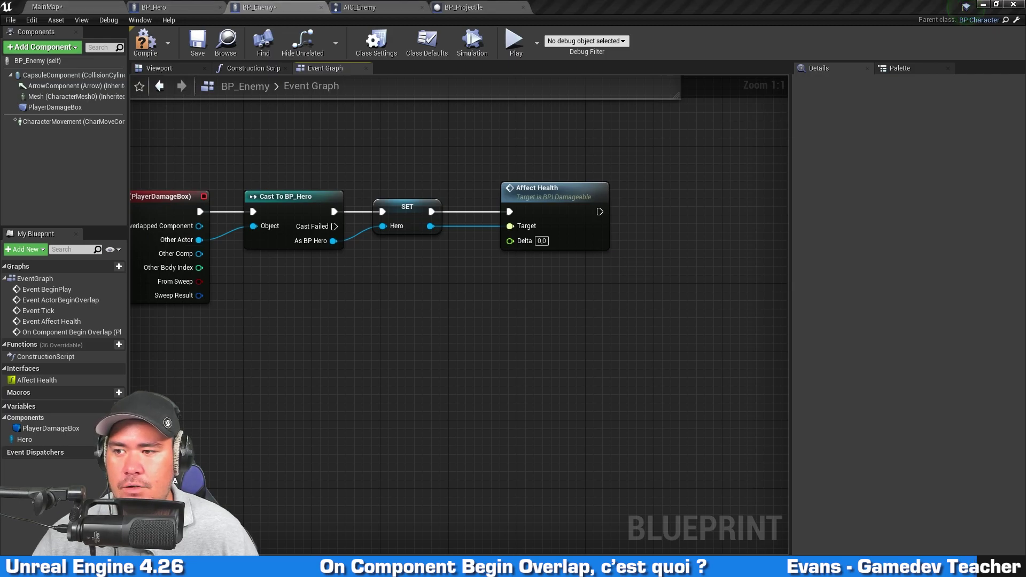
Set Affect Health's Delta to -5.0 and promote it to a new DamageAmount variable.
left_click(542, 240)
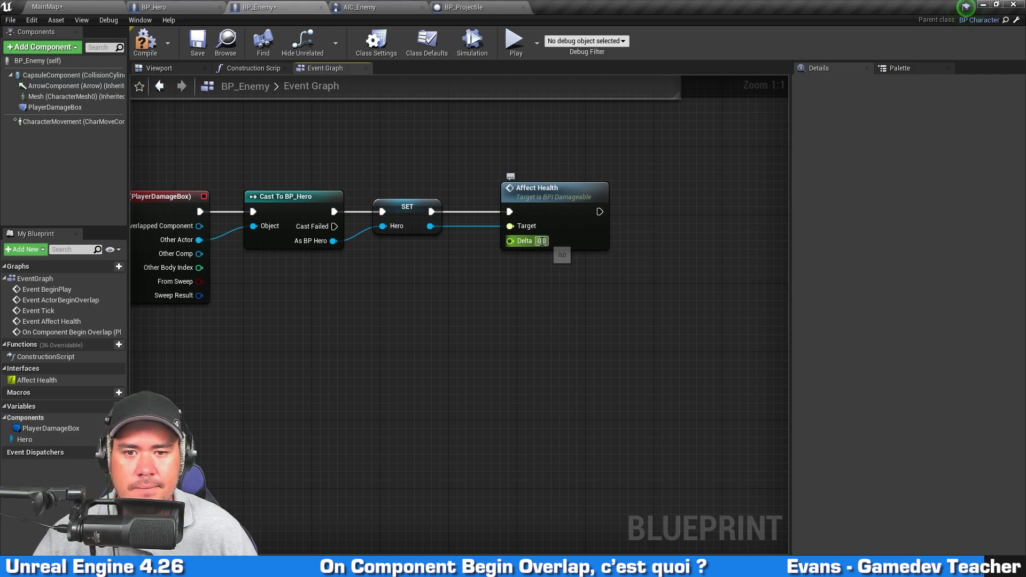
type("-5")
key("Return")
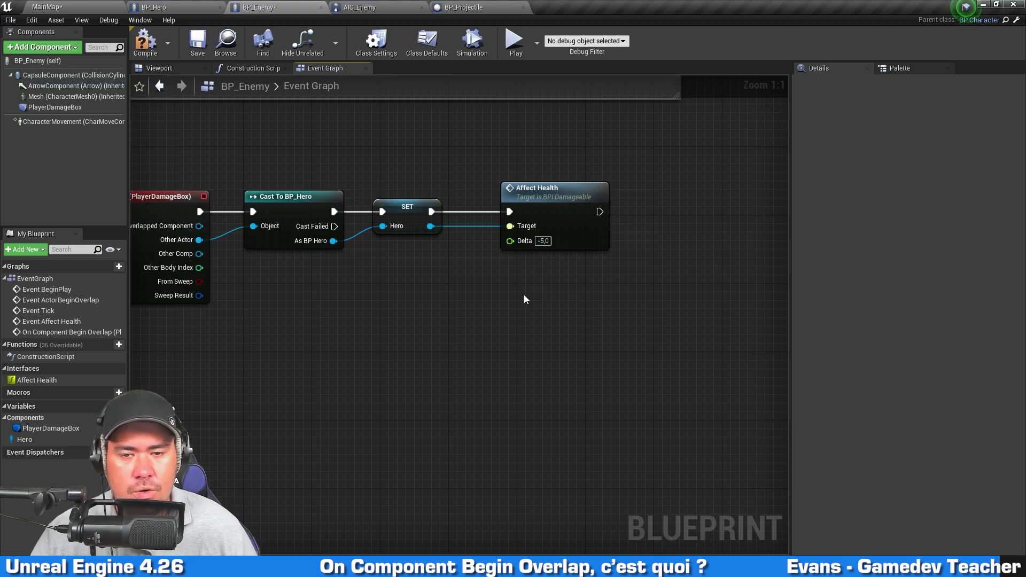
right_click(511, 241)
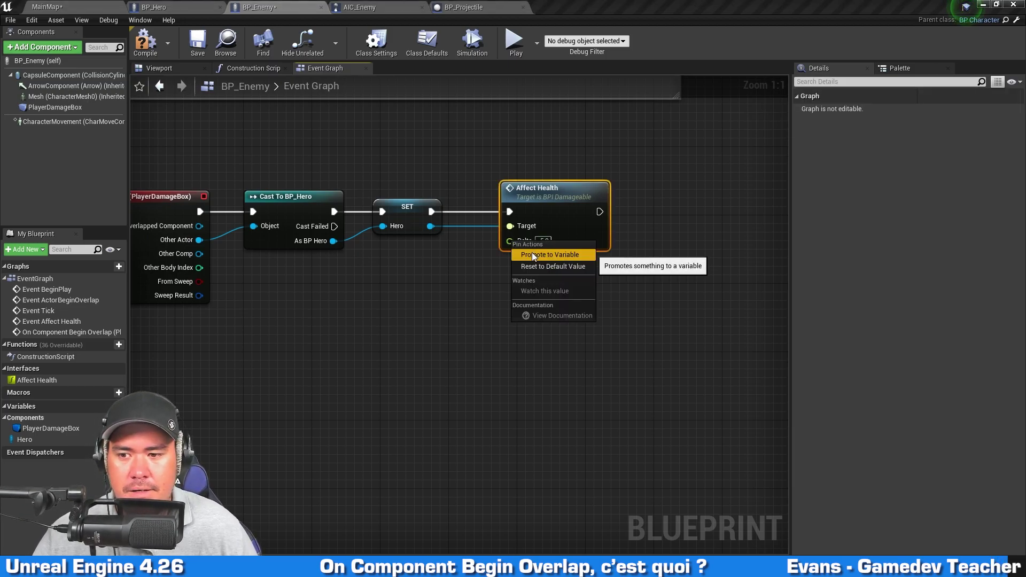
left_click(533, 255)
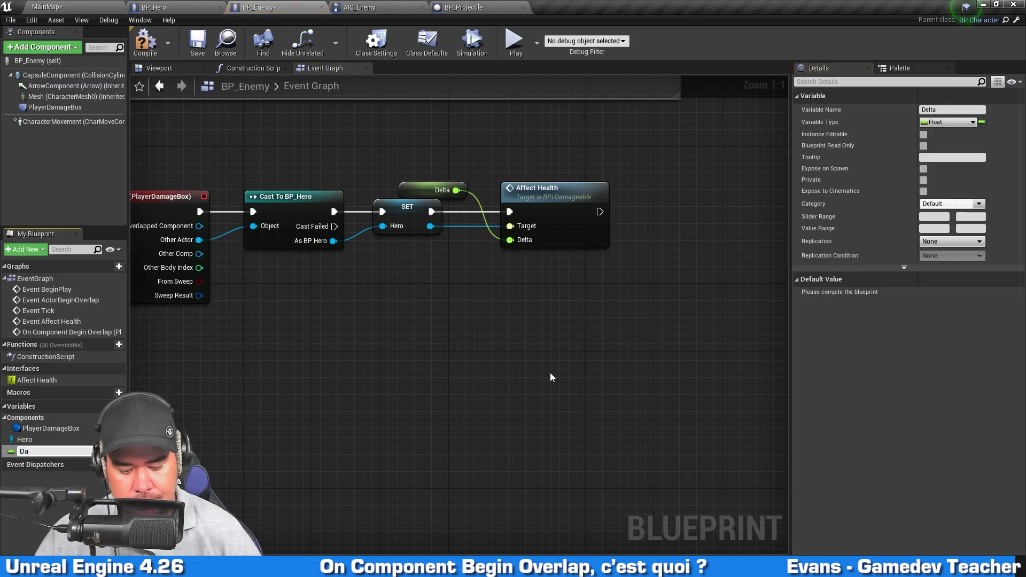
type("DamageAmount")
key("Return")
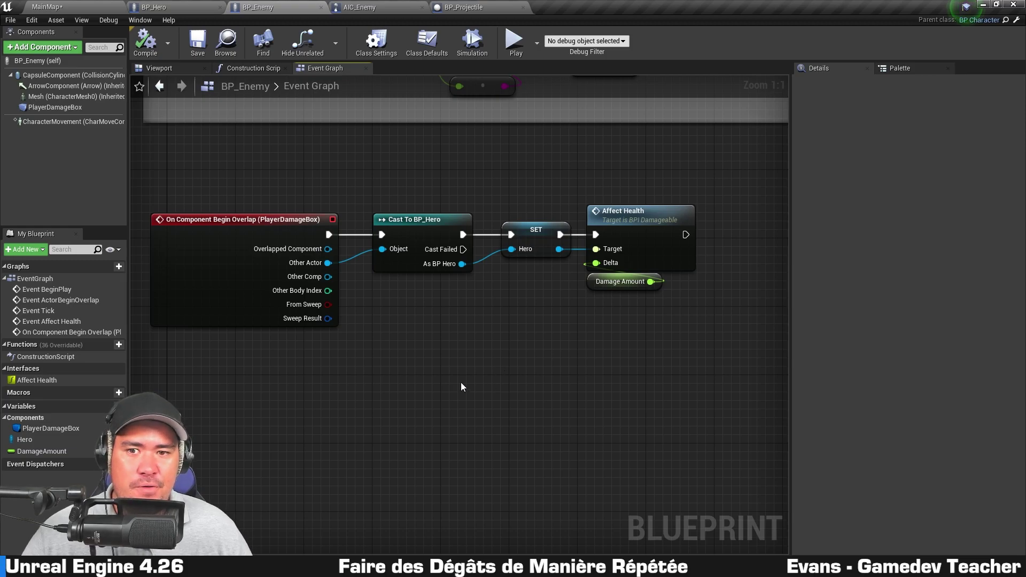
left_click_drag(269, 400, 688, 178)
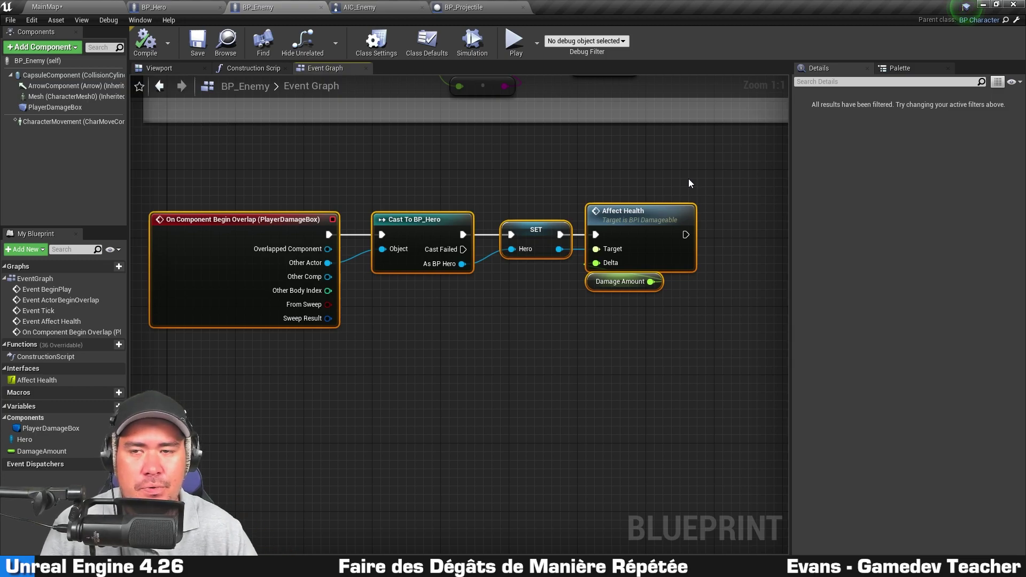
left_click(500, 137)
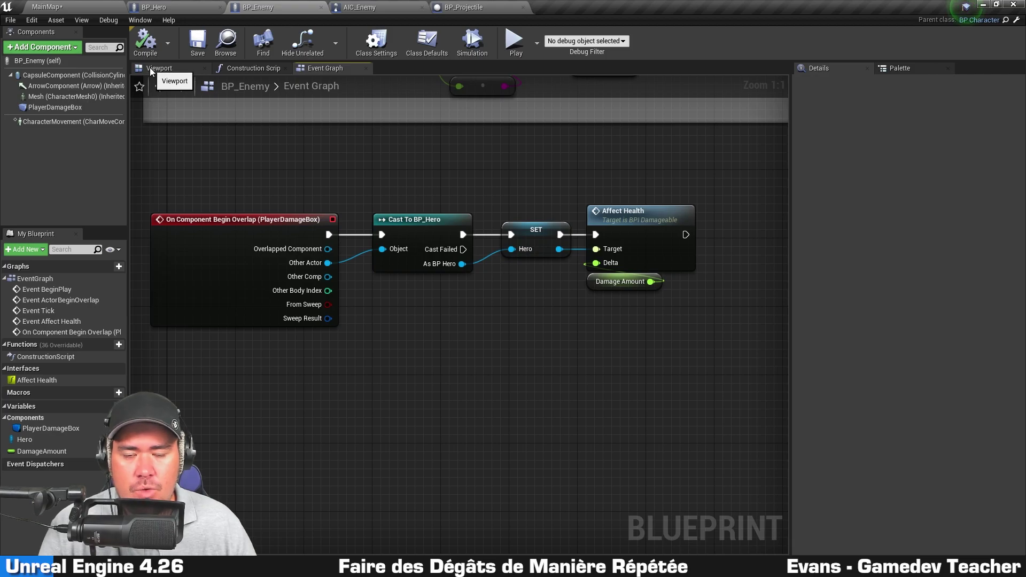
left_click_drag(277, 362, 699, 263)
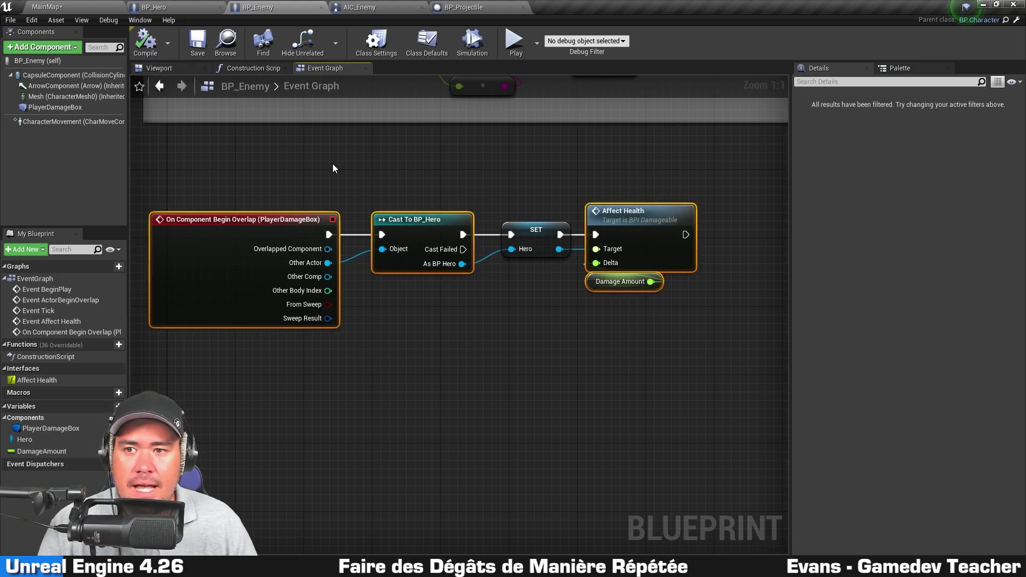
left_click(175, 71)
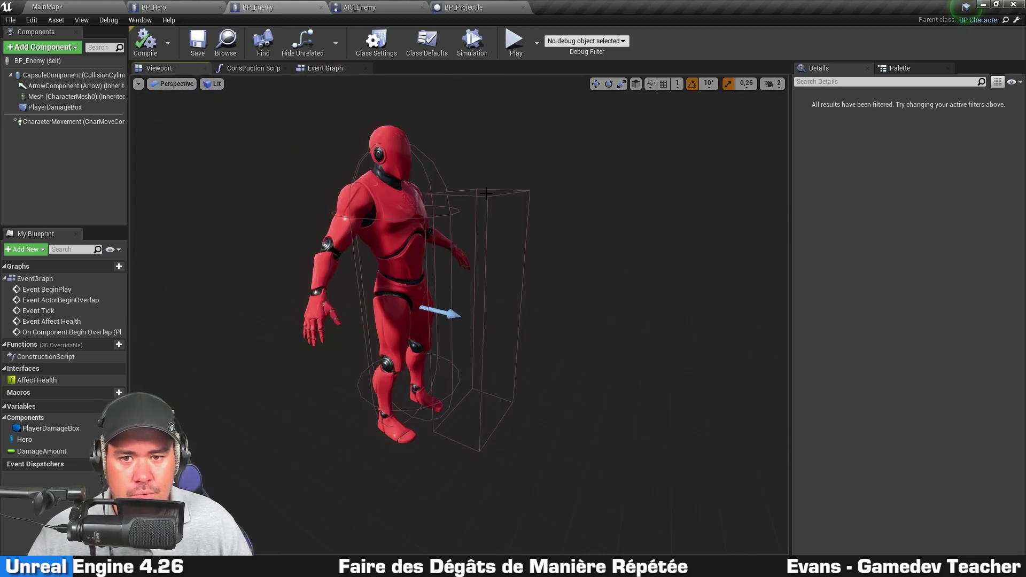
left_click(485, 196)
left_click_drag(484, 195, 505, 136, "alt")
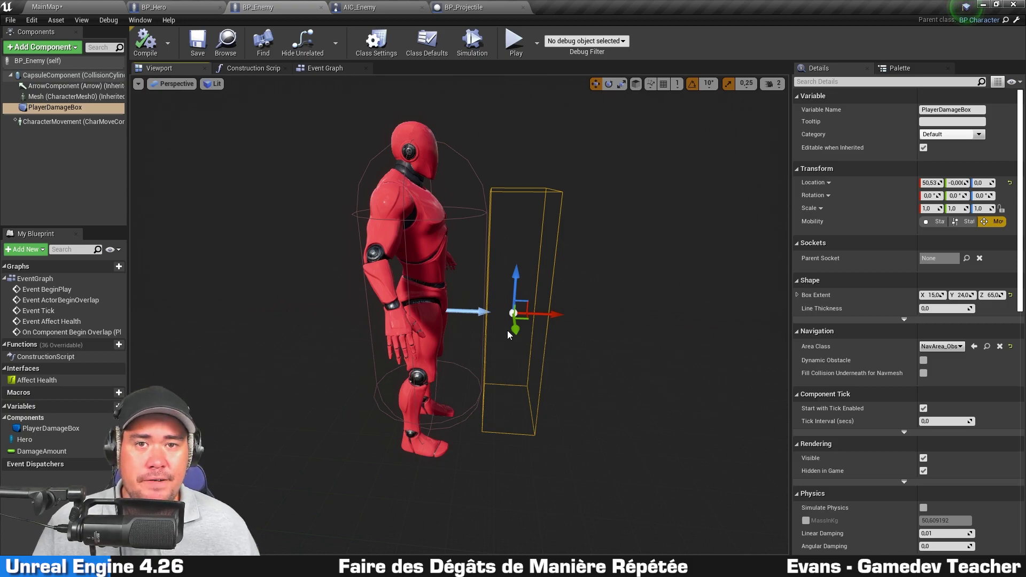
left_click(335, 72)
left_click(226, 225)
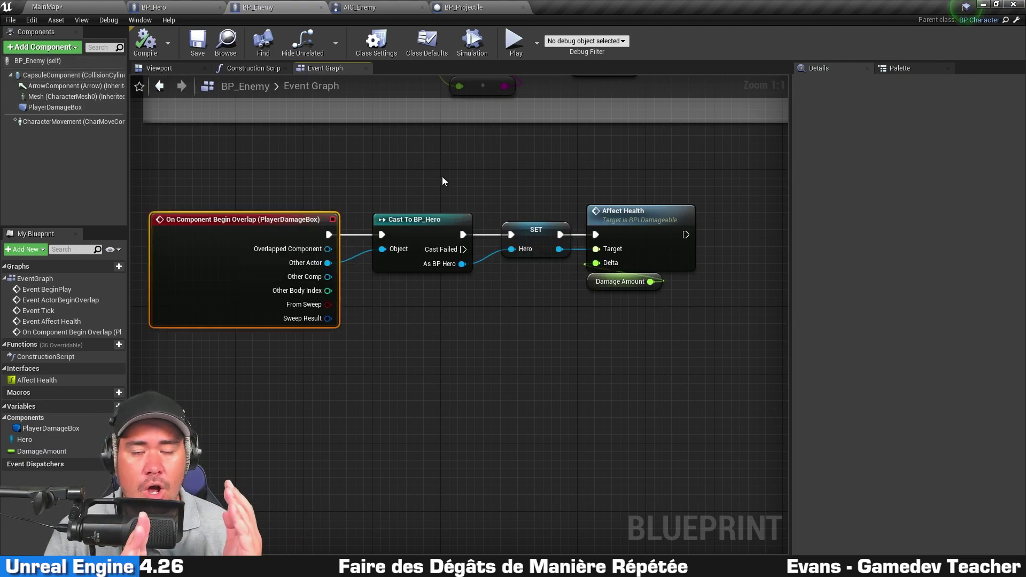
Bring the Affect Health and Damage Amount nodes into view in the graph.
left_click(476, 144)
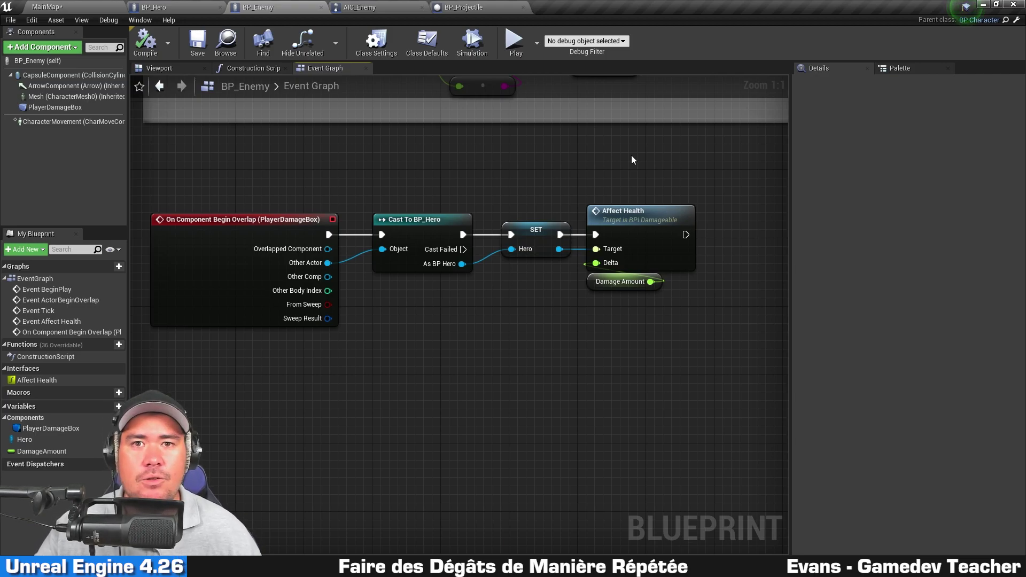
right_click_drag(632, 159, 627, 153)
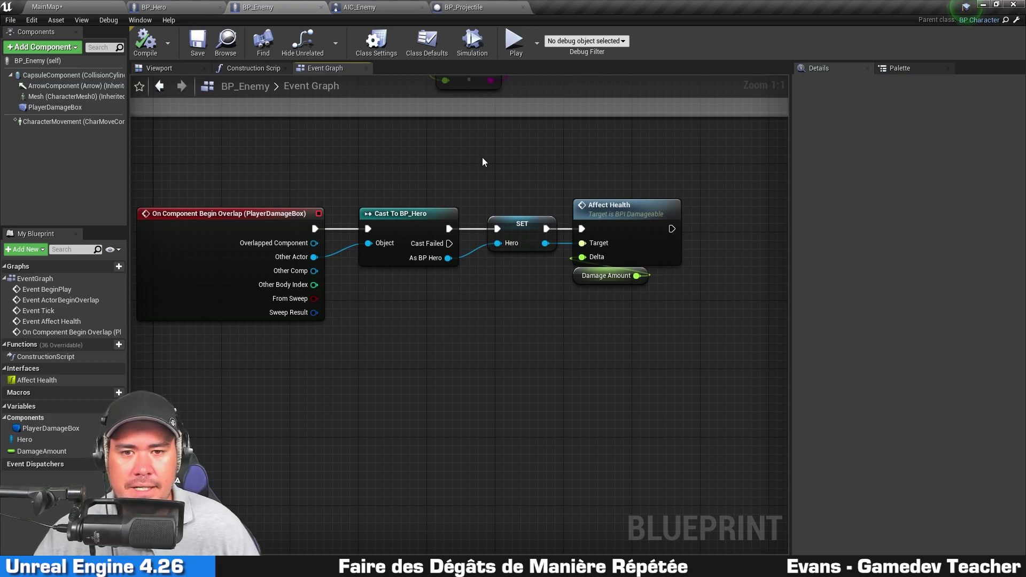
scroll(482, 160, "down", 1)
scroll(499, 140, "down", 1)
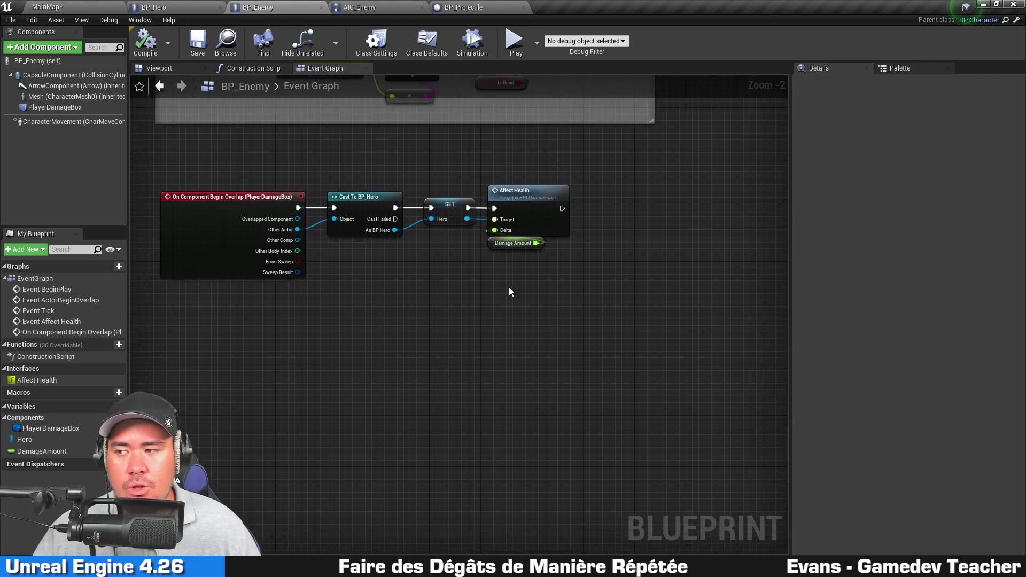
scroll(491, 283, "up", 1)
scroll(491, 283, "up", 1)
mouse_move(497, 262)
left_mouse_down()
mouse_move(562, 172)
mouse_move(552, 291)
left_mouse_up()
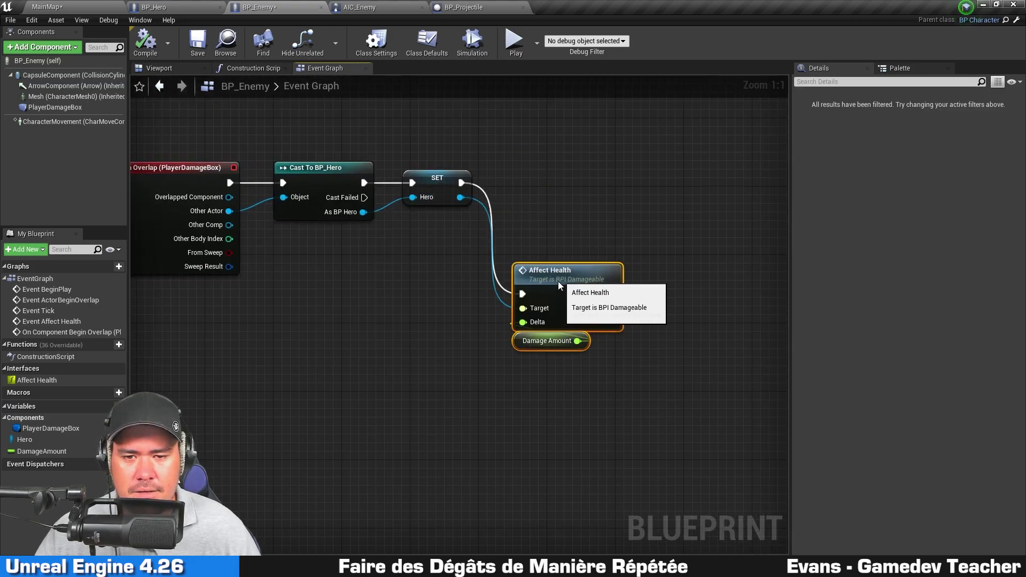
left_click(392, 297)
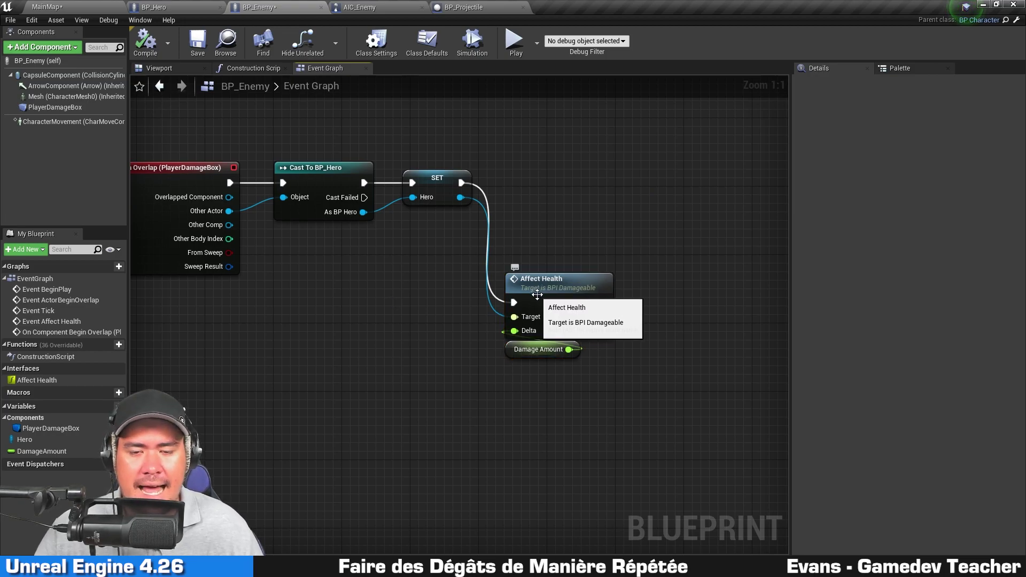
Break Affect Health's exec and Target links to SET and move it and Damage Amount lower.
left_click(514, 303, "alt")
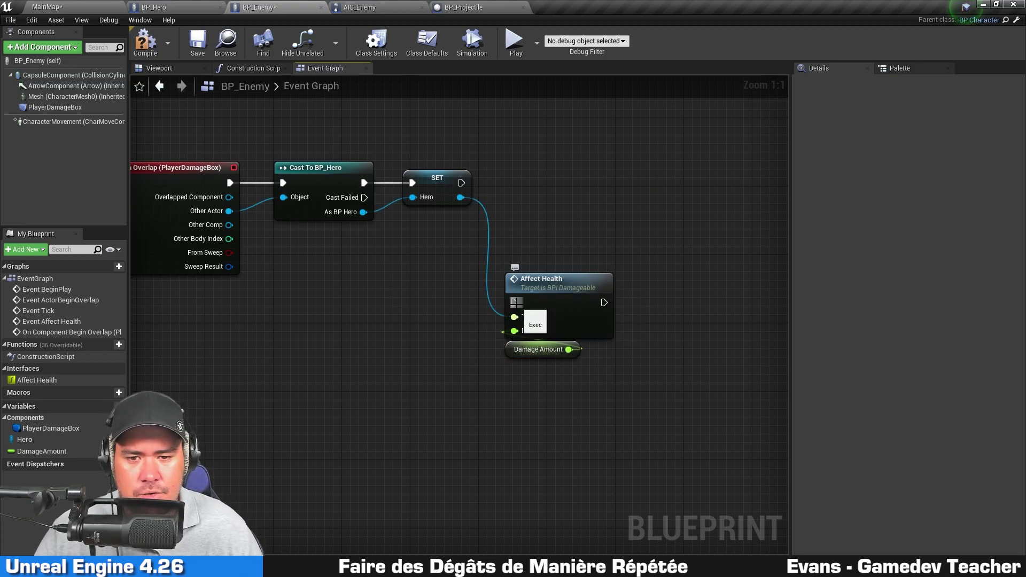
left_click(515, 317, "alt")
mouse_move(528, 369)
left_mouse_down()
mouse_move(547, 286)
mouse_move(539, 329)
left_mouse_up()
left_click(454, 342)
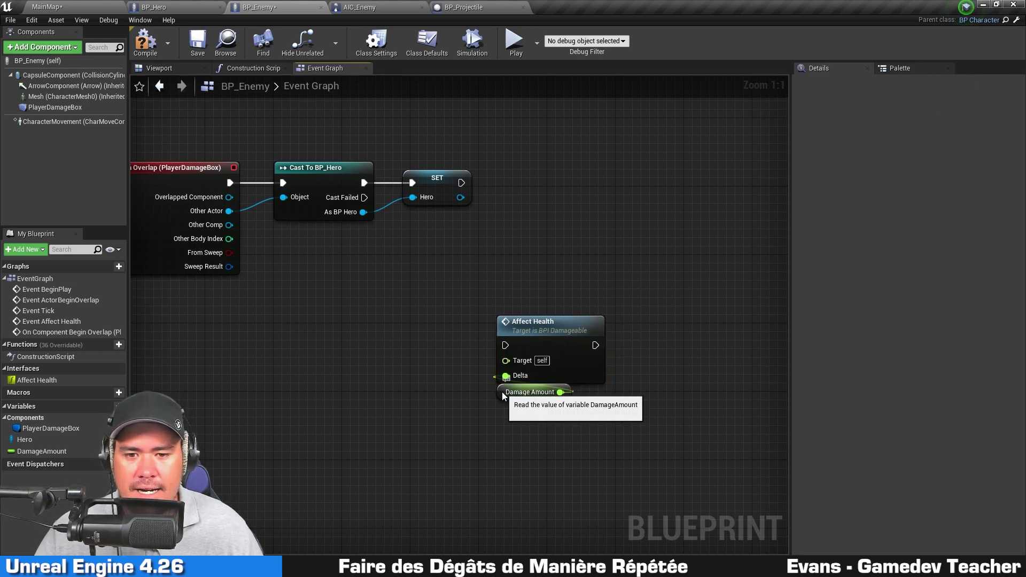
left_click_drag(502, 392, 502, 409)
right_click_drag(463, 409, 535, 354)
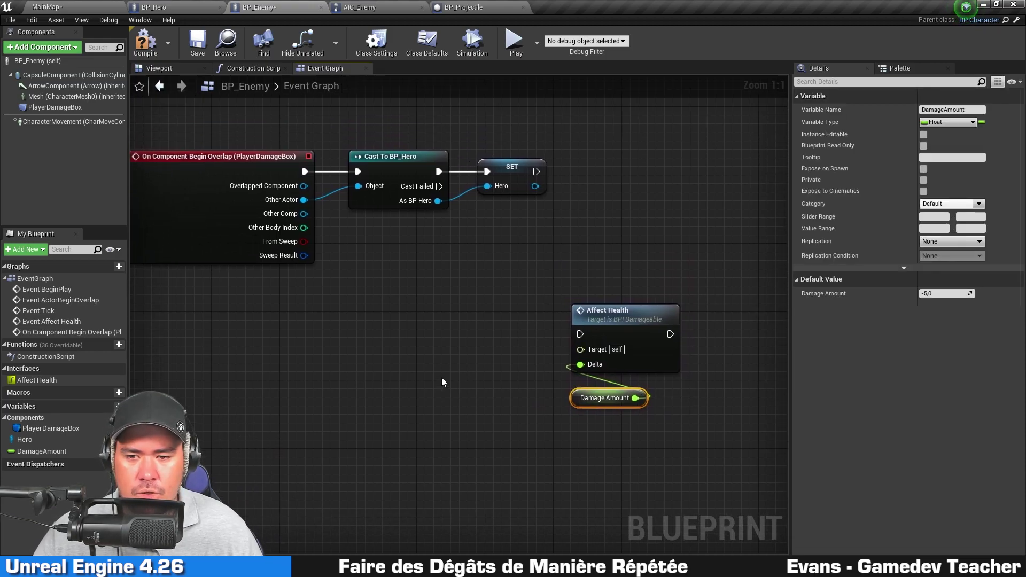
Add a new custom event named DamageHero.
right_click(415, 302)
type("customeve")
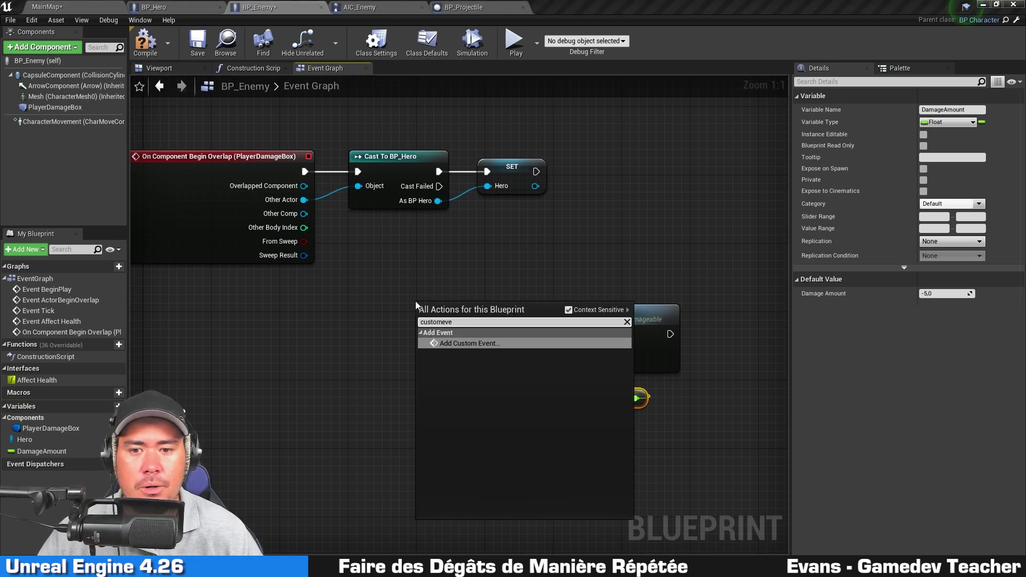
key("Return")
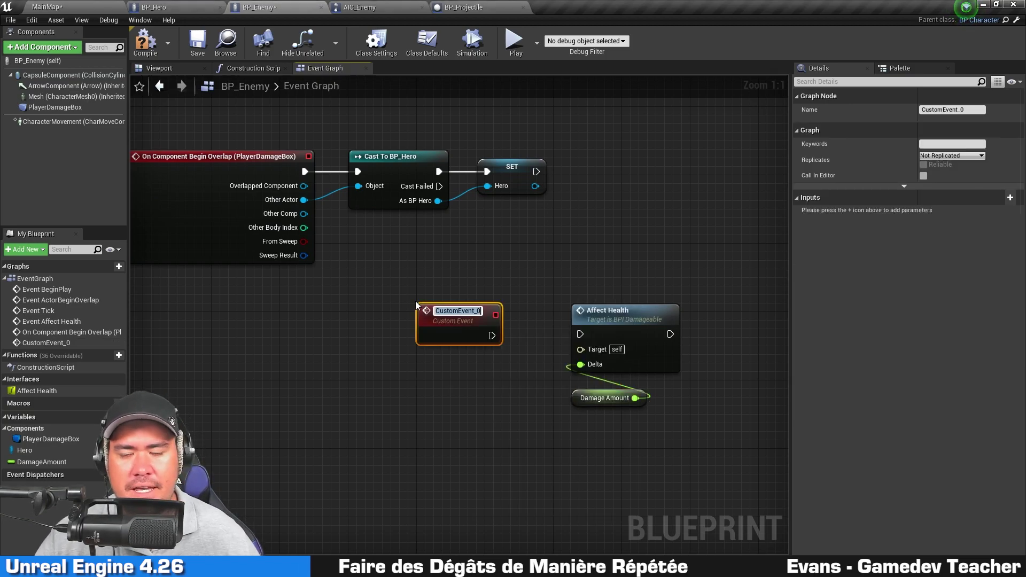
type("Da")
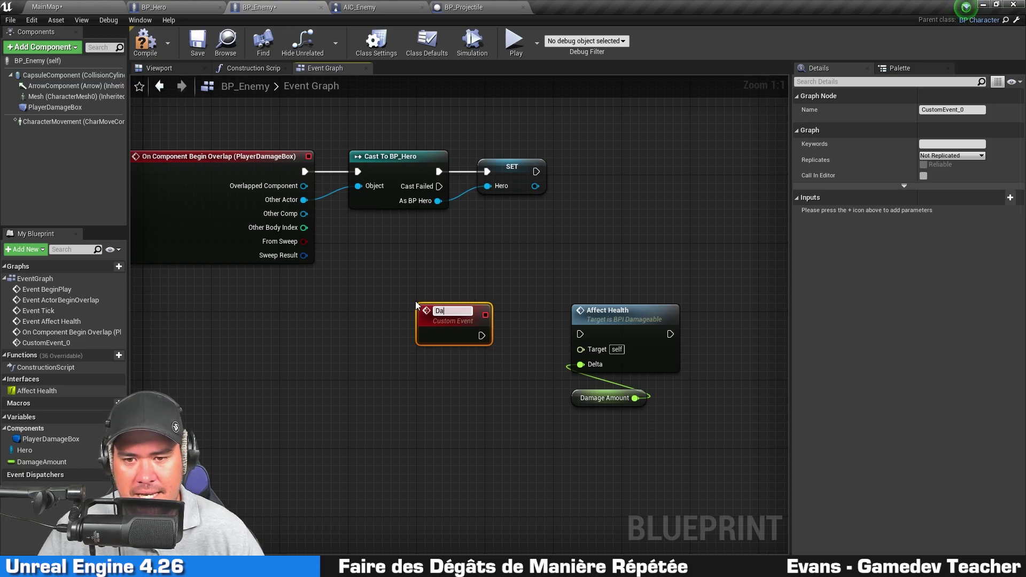
type("mageHero")
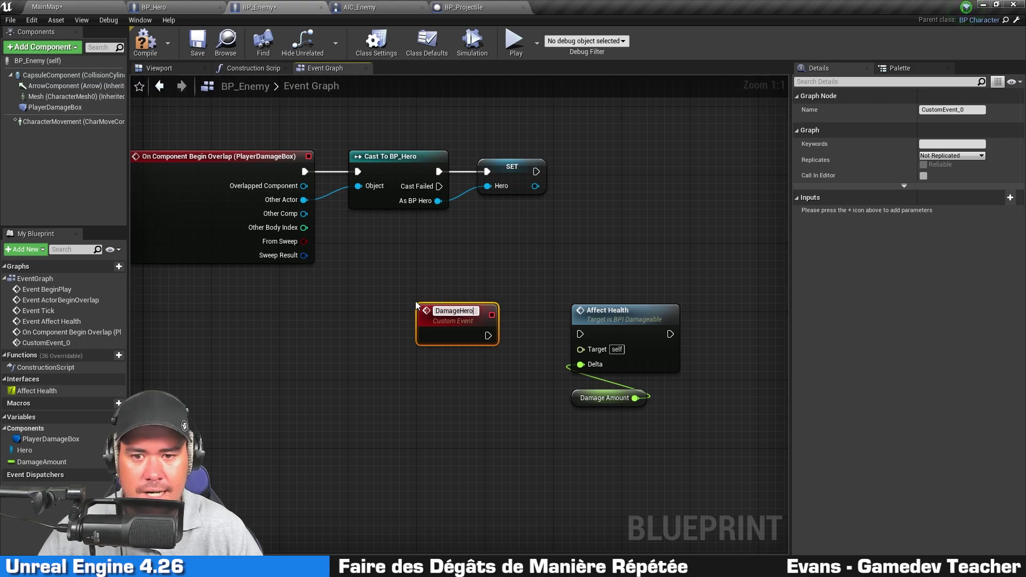
key("Return")
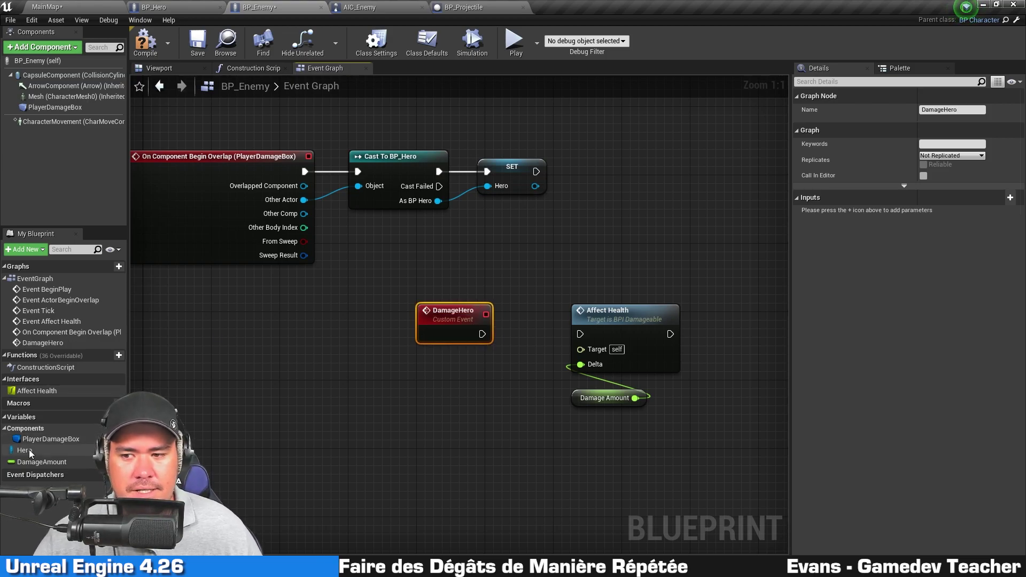
Add a Hero getter below DamageHero and wire DamageHero's execution into Affect Health.
mouse_move(25, 450)
left_mouse_down()
mouse_move(375, 357)
mouse_move(385, 367)
left_mouse_up()
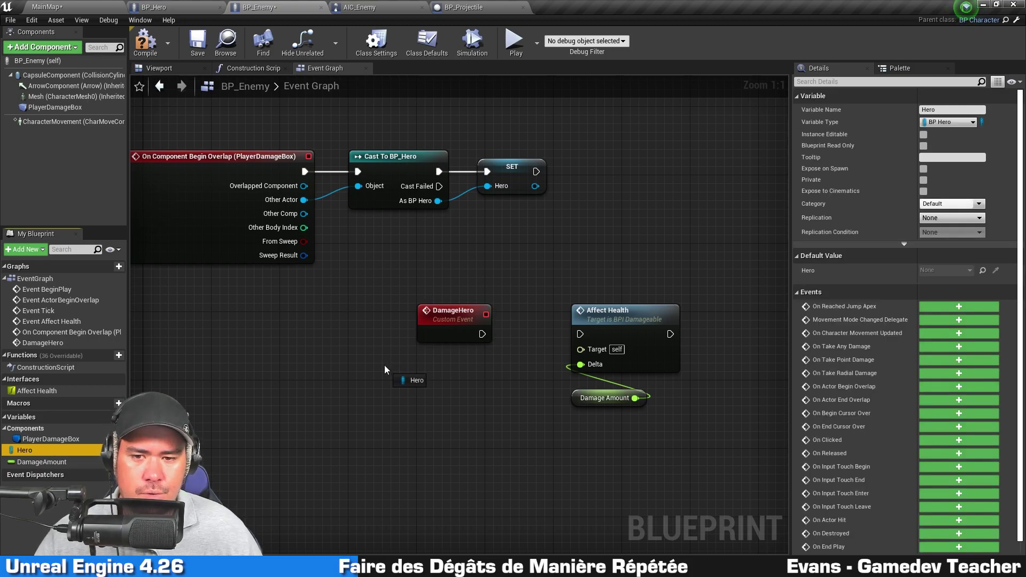
left_click_drag(384, 366, 580, 349, "ctrl")
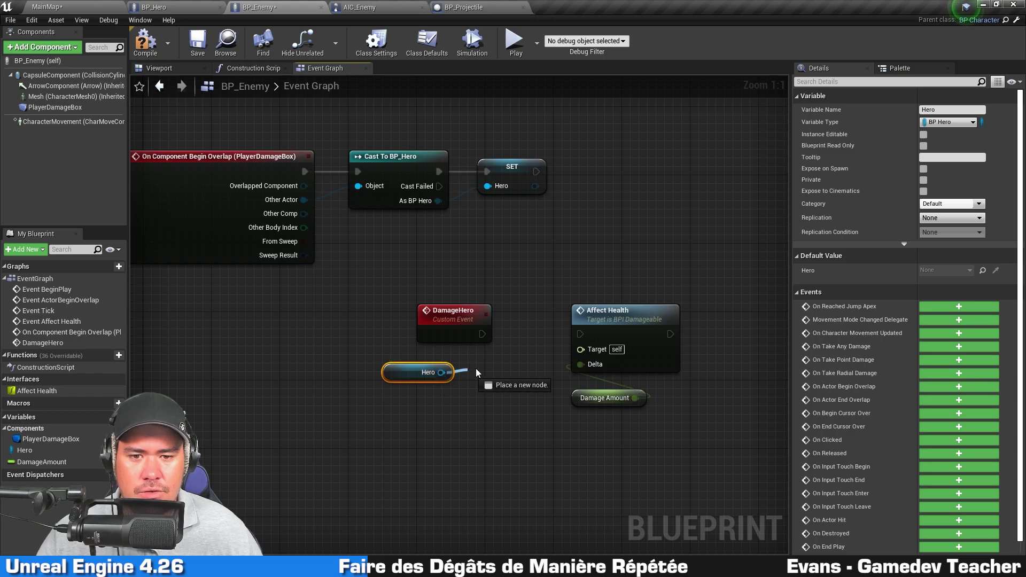
left_click_drag(482, 334, 584, 337)
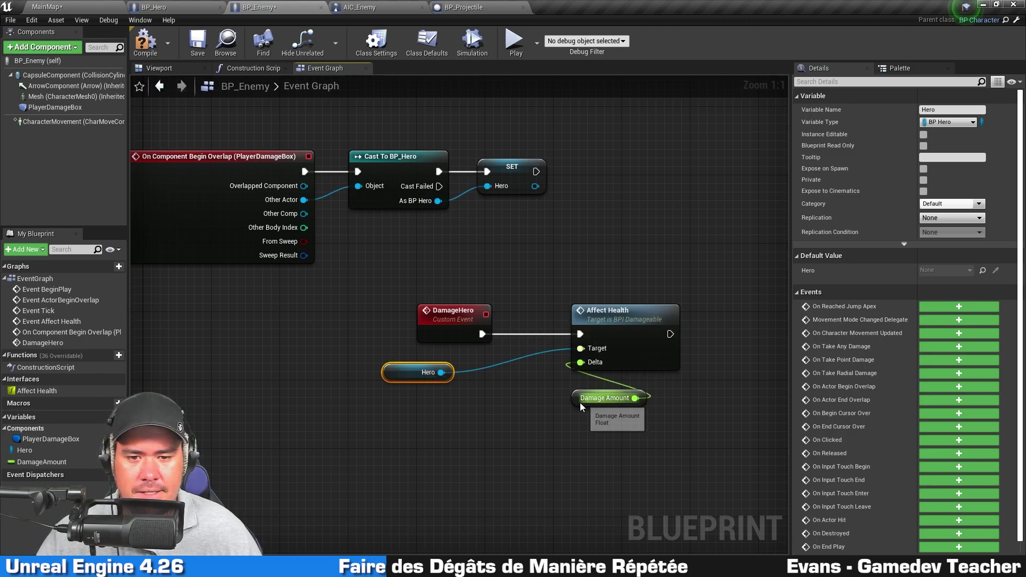
Line up the Hero and Damage Amount getters beneath Affect Health and review the graph.
left_click_drag(605, 400, 596, 433)
left_click_drag(425, 381, 614, 398)
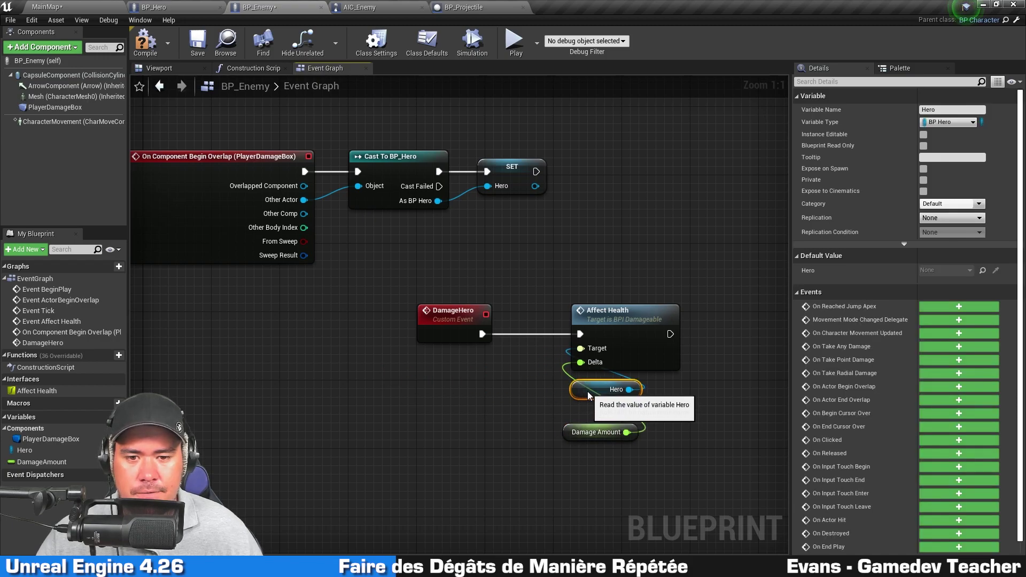
left_click_drag(568, 435, 579, 419)
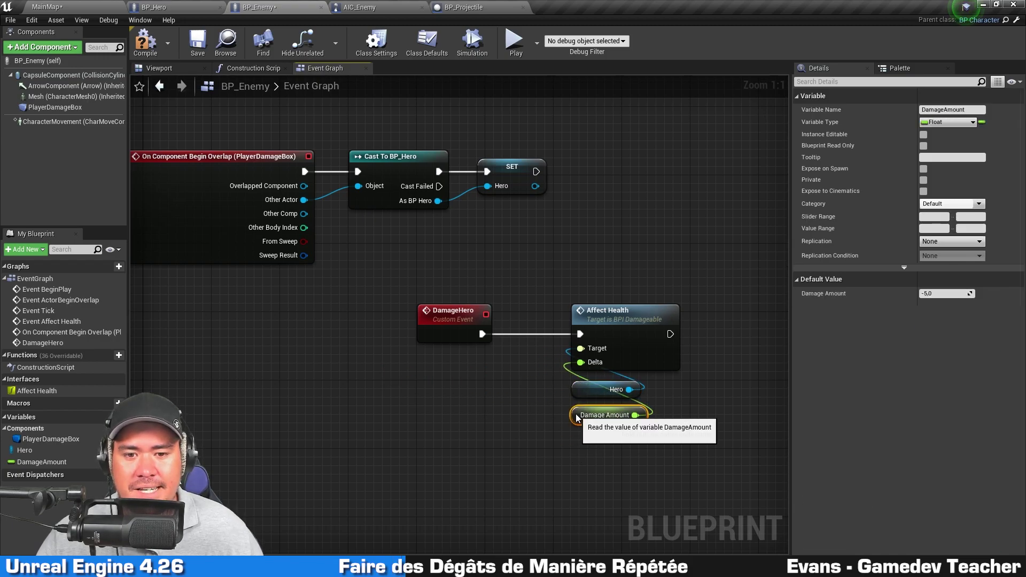
left_click(566, 437)
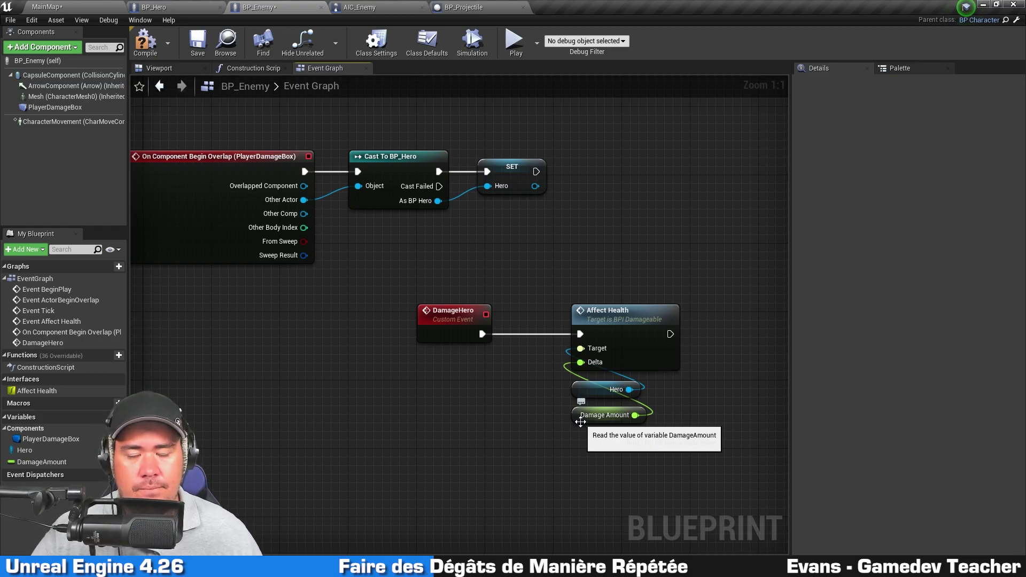
mouse_move(546, 244)
right_mouse_down()
mouse_move(584, 268)
mouse_move(569, 260)
right_mouse_up()
scroll(541, 262, "down", 2)
scroll(541, 262, "up", 2)
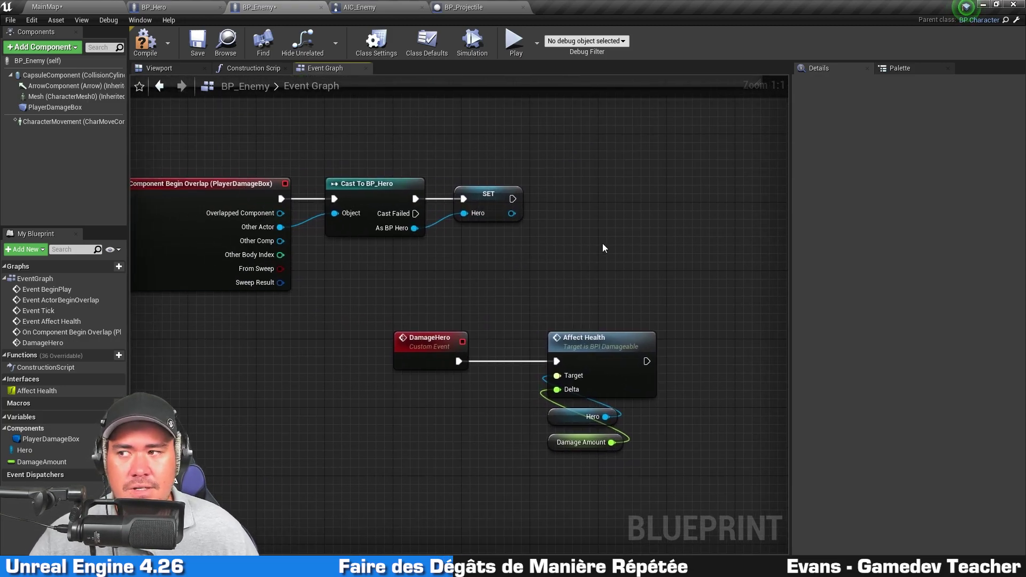
Add a Set Timer by Event node after SET Hero.
left_click_drag(511, 199, 652, 198)
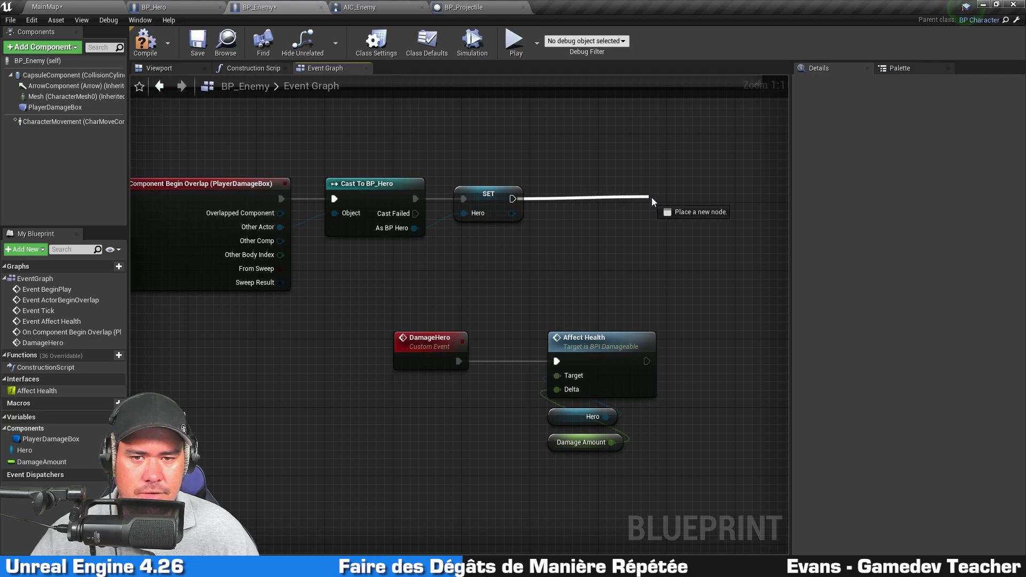
type("settimer")
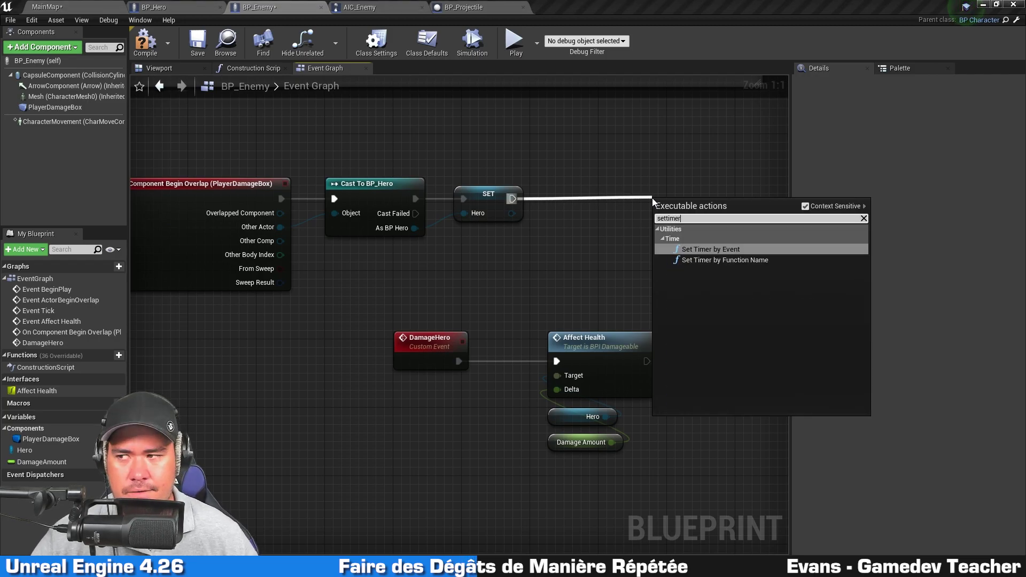
key("Return")
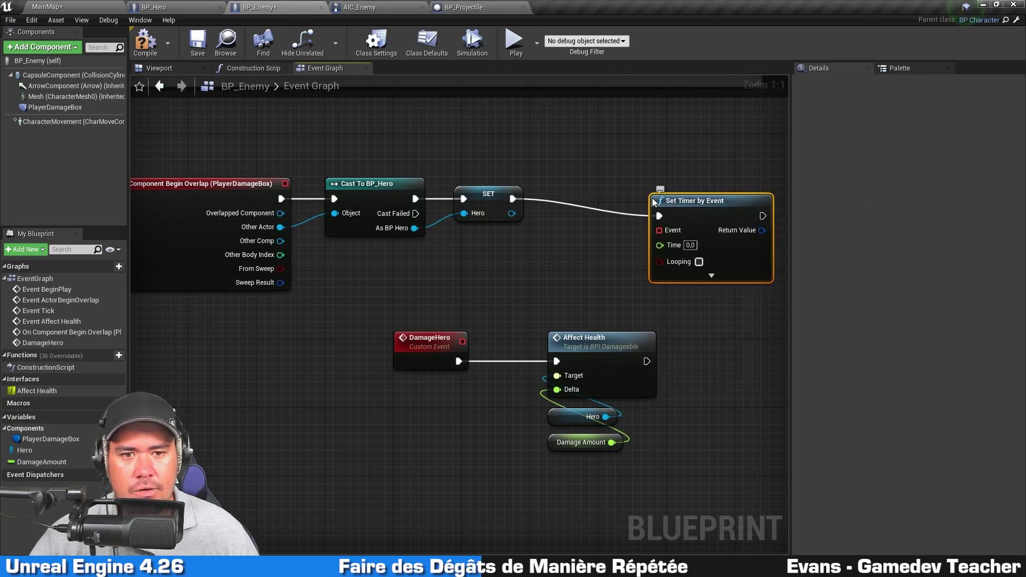
right_click_drag(692, 304, 665, 230)
Bind the timer's Event to the DamageHero event and enable Looping.
mouse_move(653, 127)
left_mouse_down()
mouse_move(602, 110)
mouse_move(578, 145)
mouse_move(435, 268)
left_mouse_up()
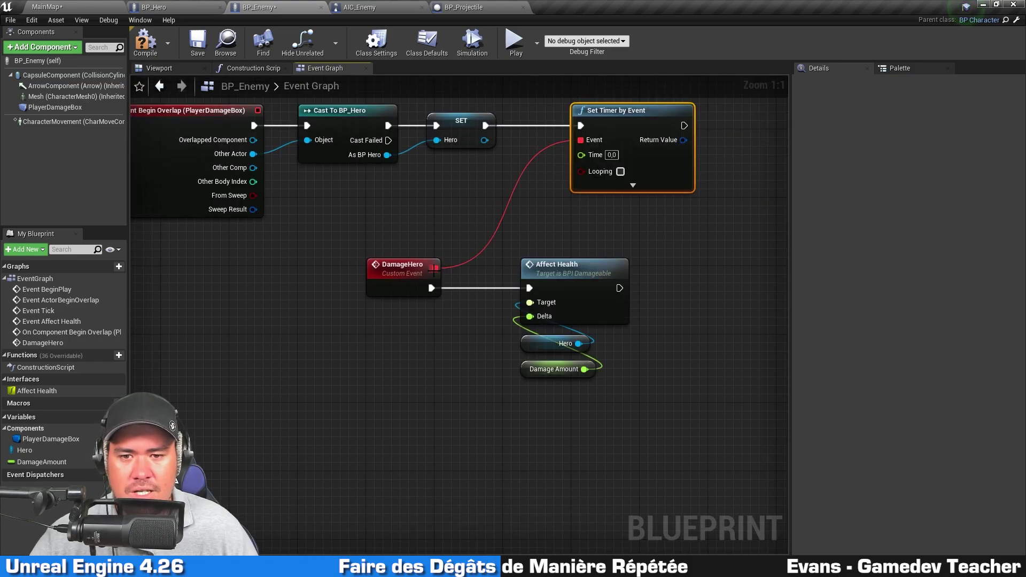
left_click_drag(373, 412, 636, 252)
left_click_drag(609, 297, 608, 323)
left_click(595, 232)
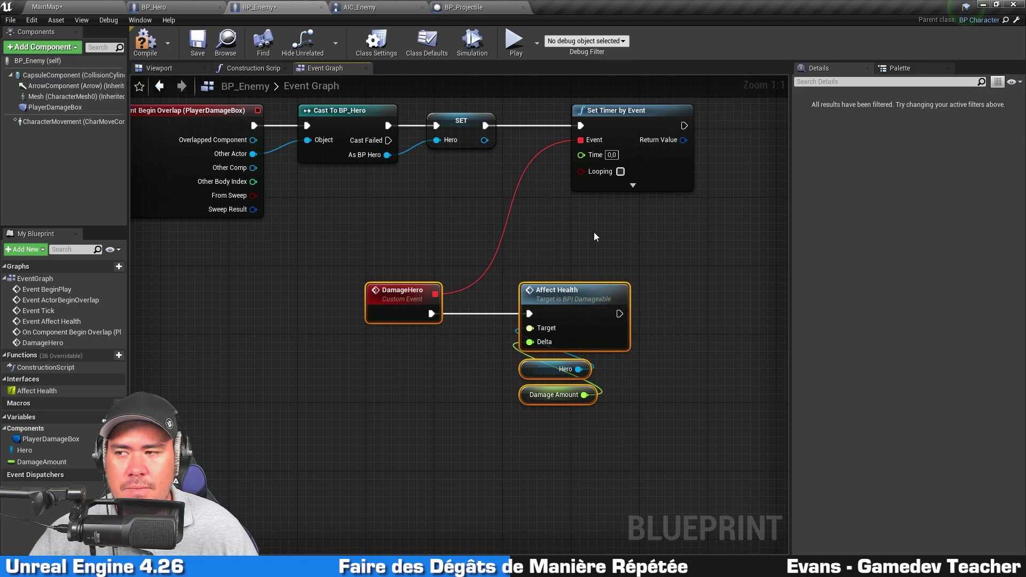
mouse_move(592, 233)
right_mouse_down()
mouse_move(562, 251)
mouse_move(596, 251)
right_mouse_up()
left_click(590, 190)
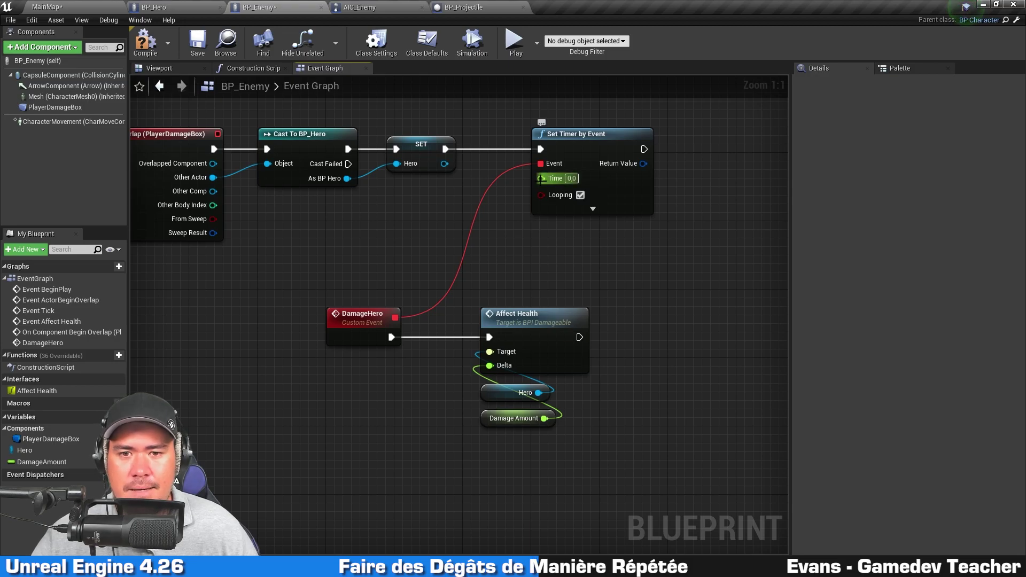
Feed the timer's Time from a float divide node computing 1.0 / 3.0.
left_click_drag(541, 178, 508, 233)
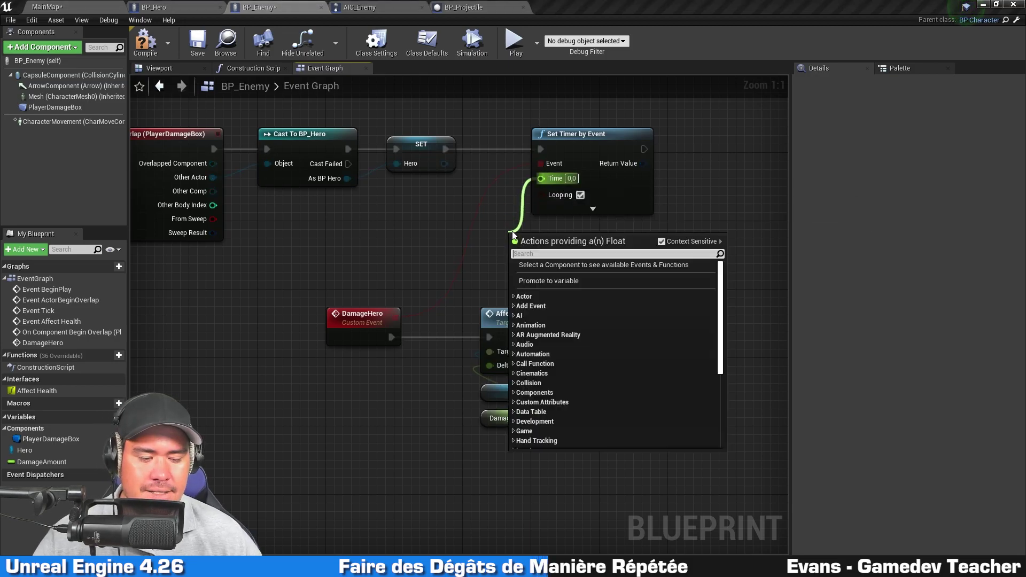
type("/")
key("Return")
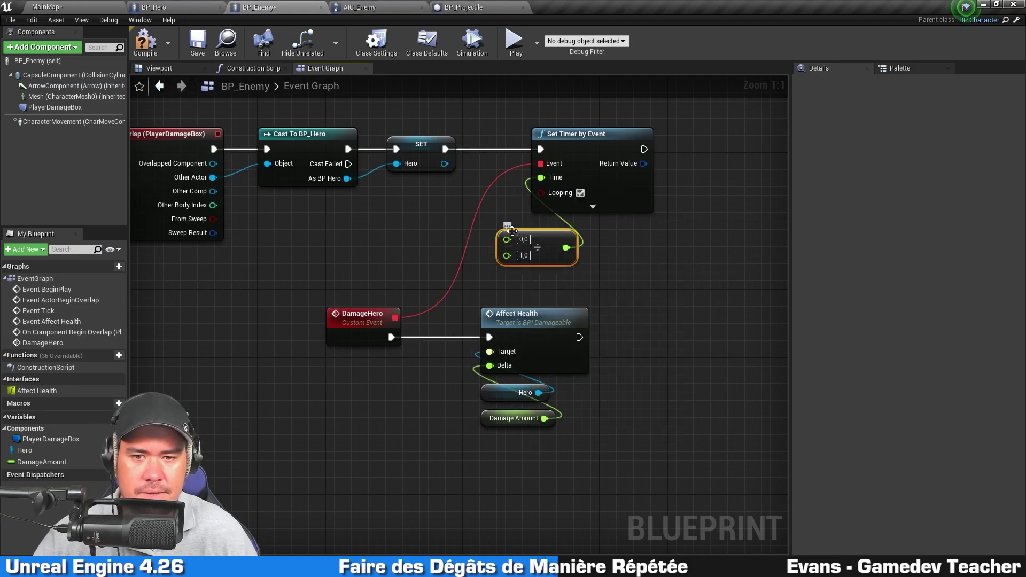
left_click_drag(512, 230, 546, 222)
left_click(558, 231)
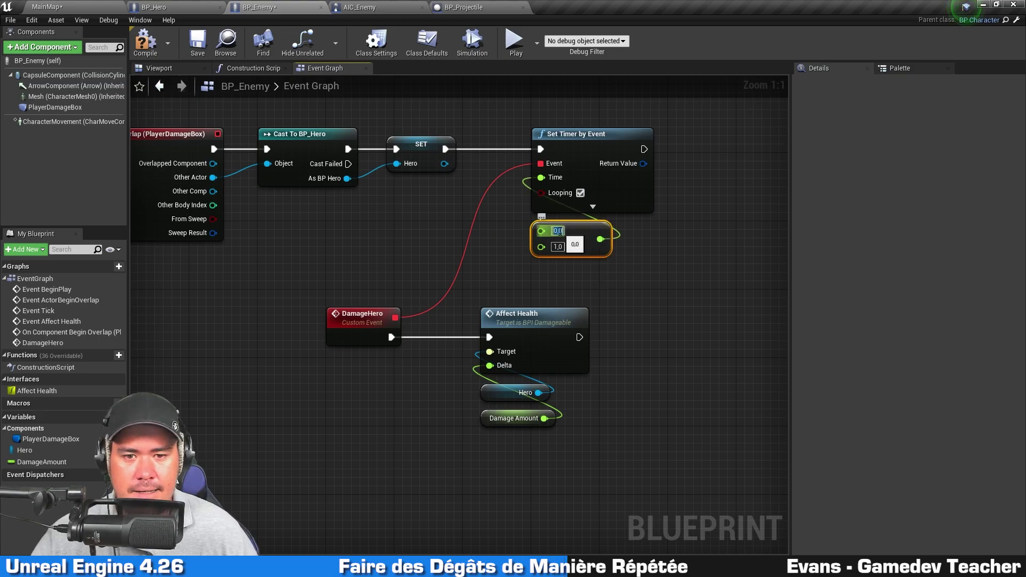
type("1")
key("Return")
key("Tab")
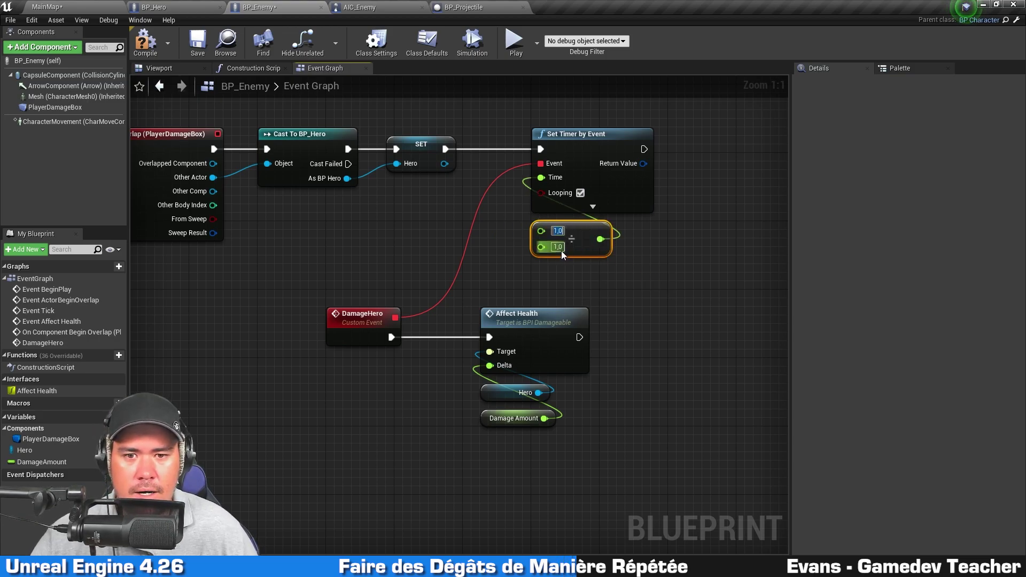
type("3")
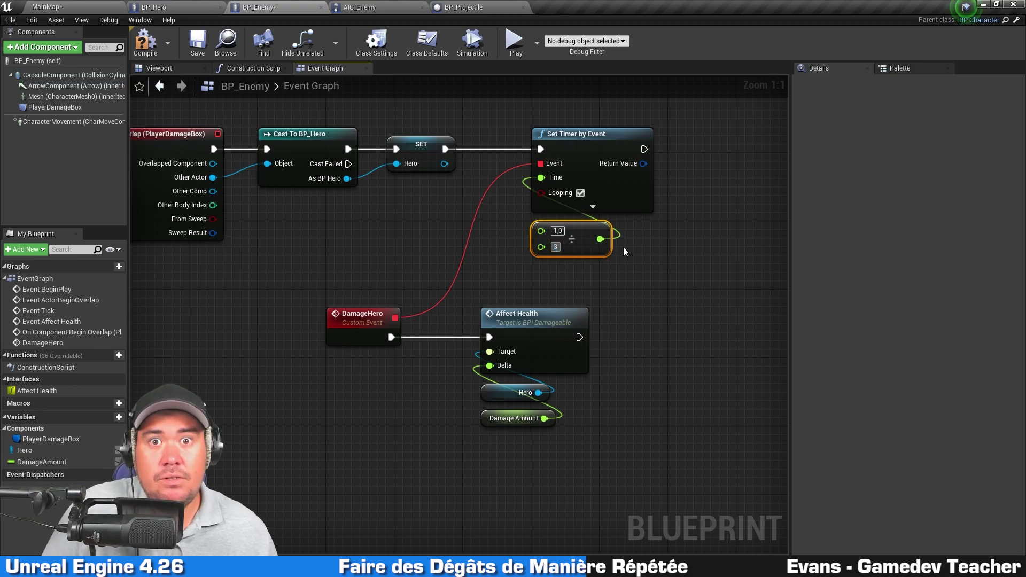
key("Return")
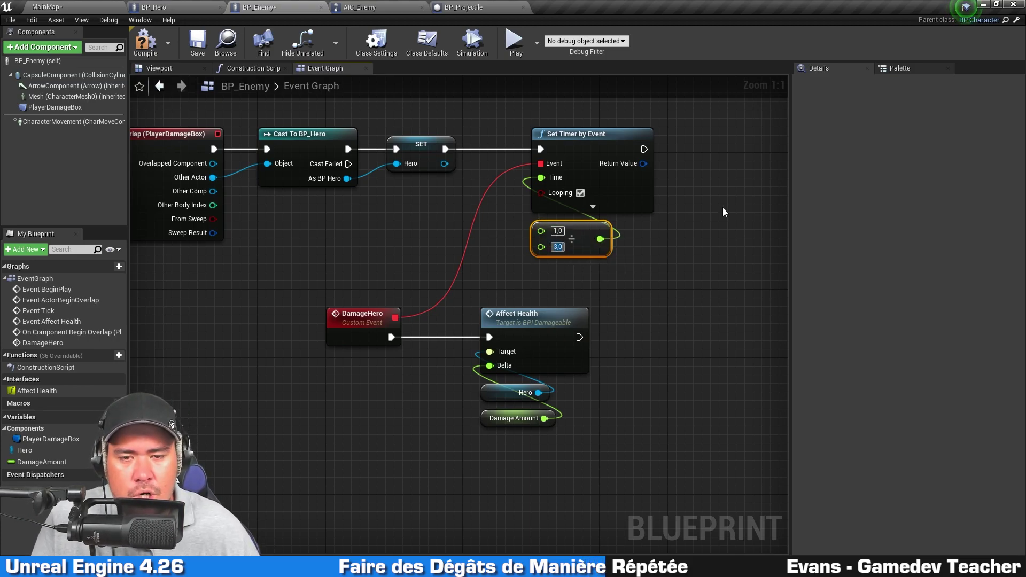
left_click(615, 262)
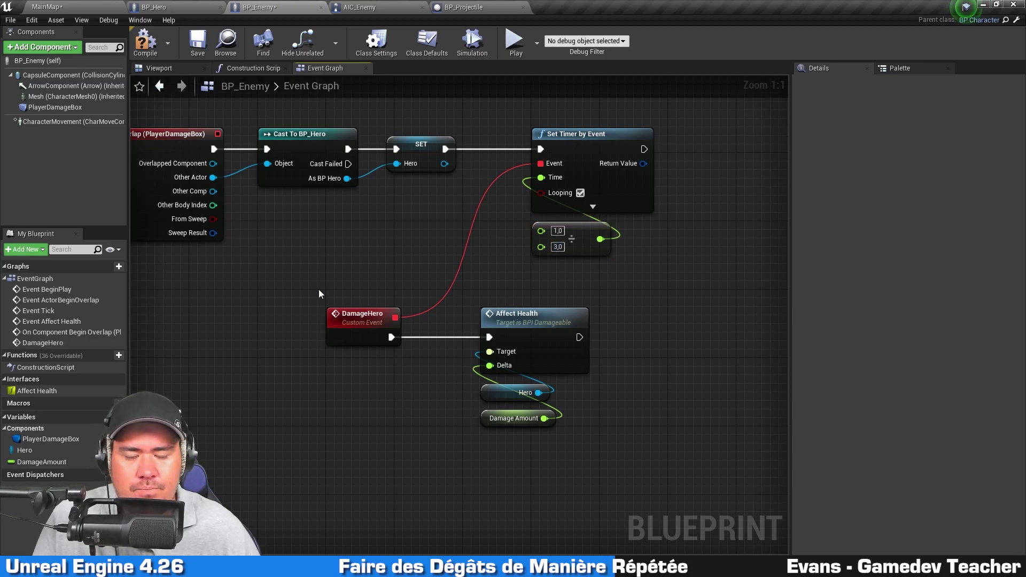
Promote the divisor to a new float variable named AttacksPerSecond.
left_click_drag(334, 294, 556, 430)
left_click(691, 405)
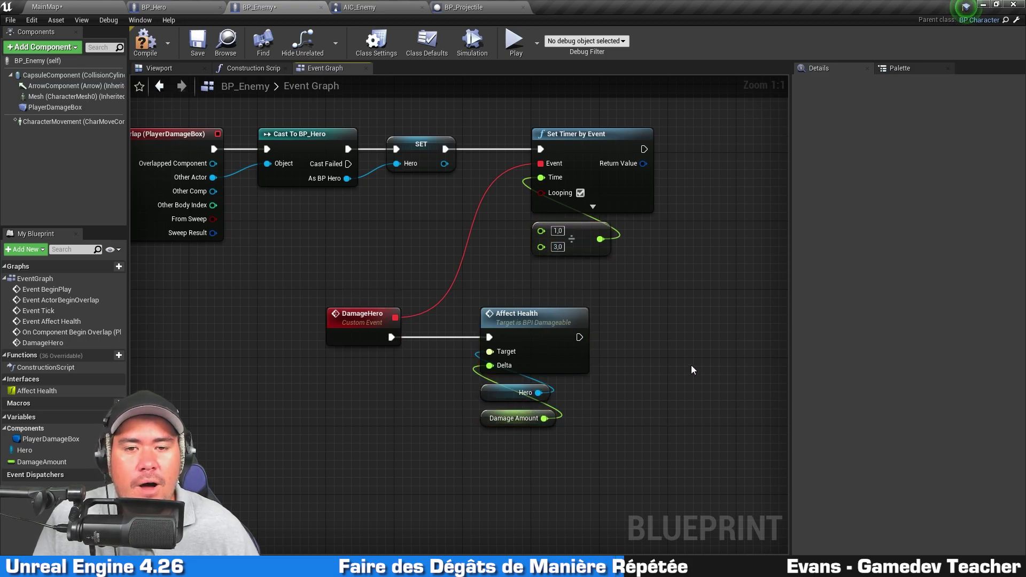
right_click(541, 248)
left_click(573, 263)
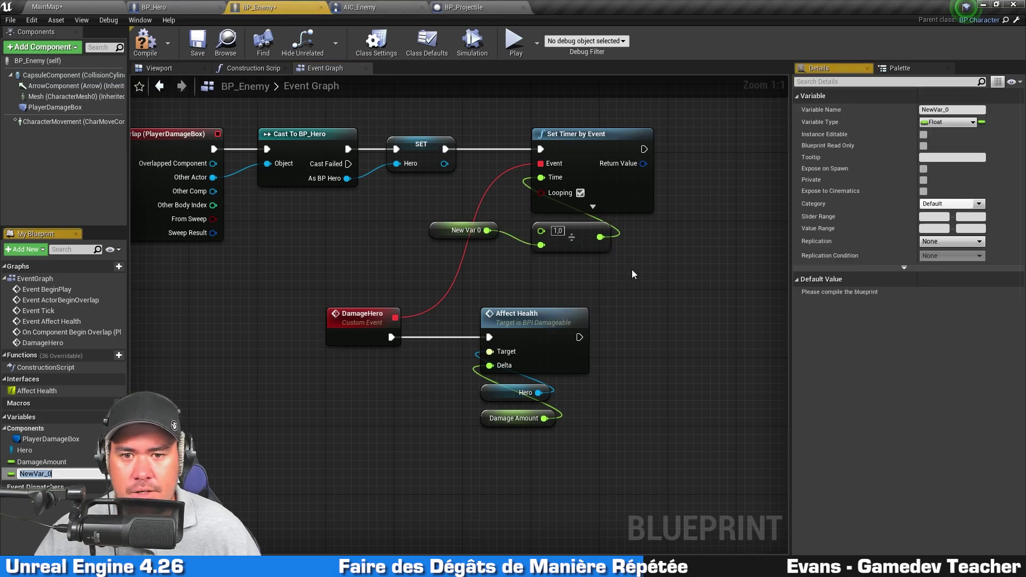
type("AttacksPerSeco")
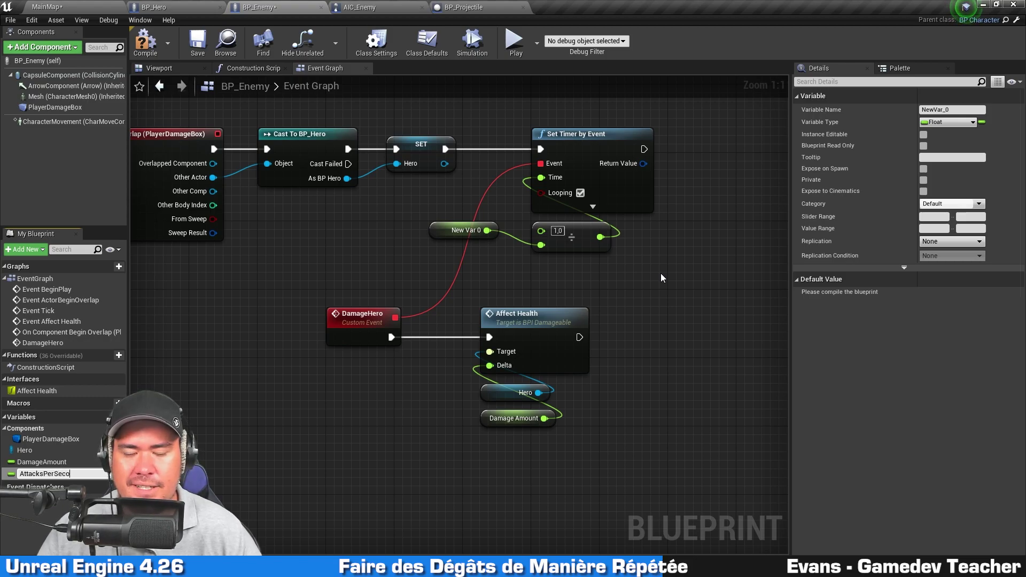
type("nd")
key("Return")
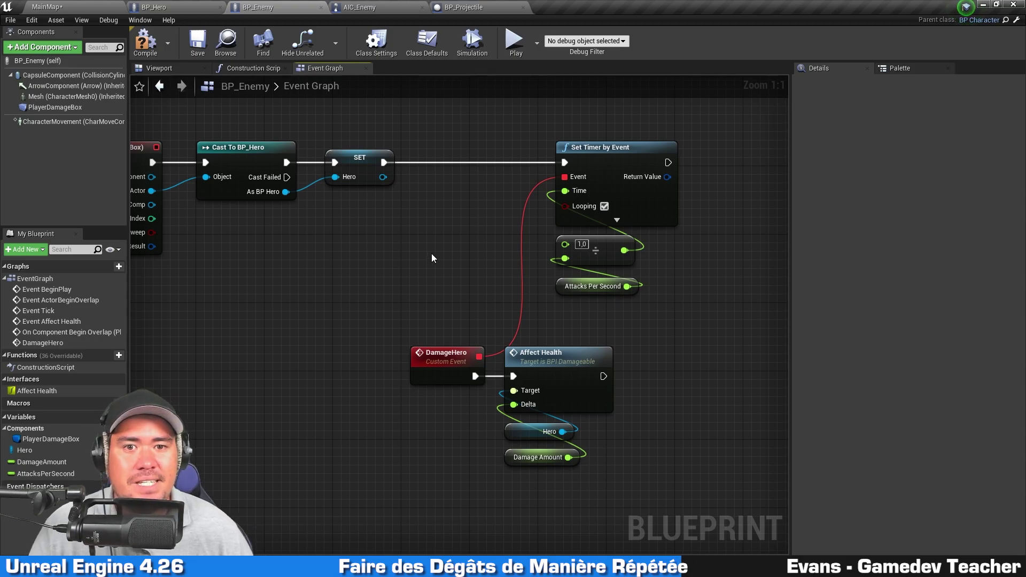
Tidy the DamageHero, divide and Attacks Per Second nodes back into place.
left_click(613, 152)
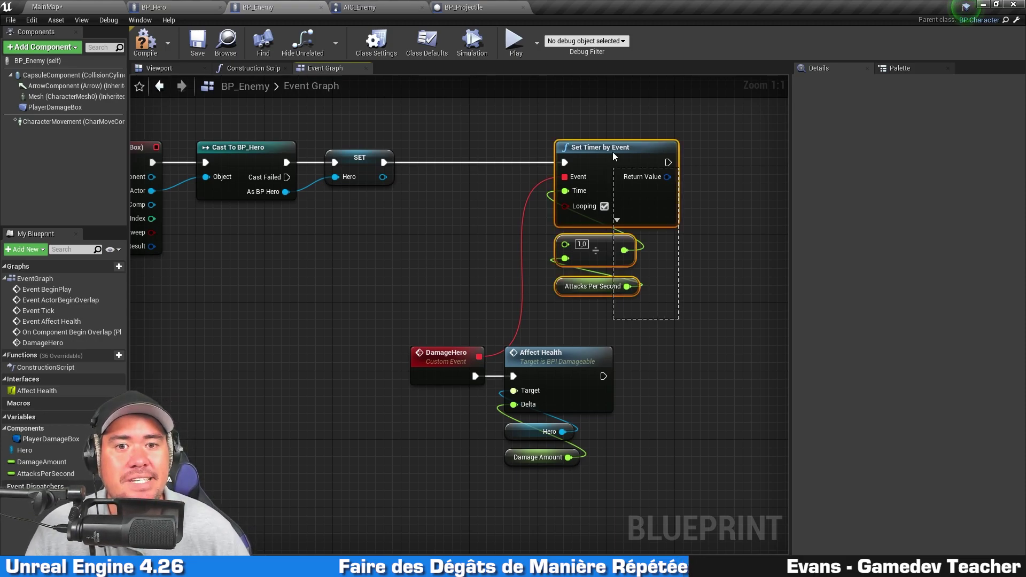
left_click(712, 264)
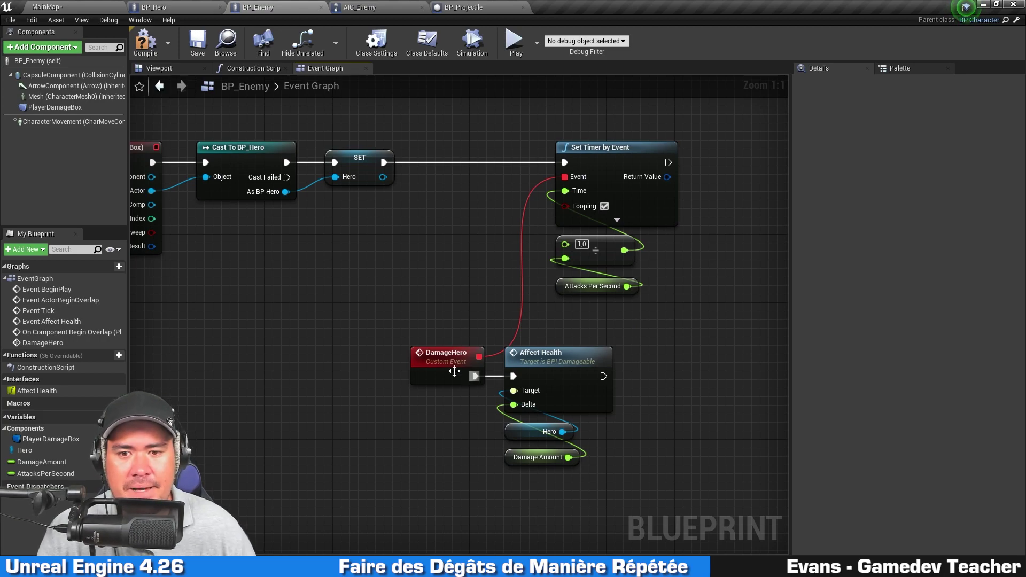
left_click_drag(404, 441, 433, 277)
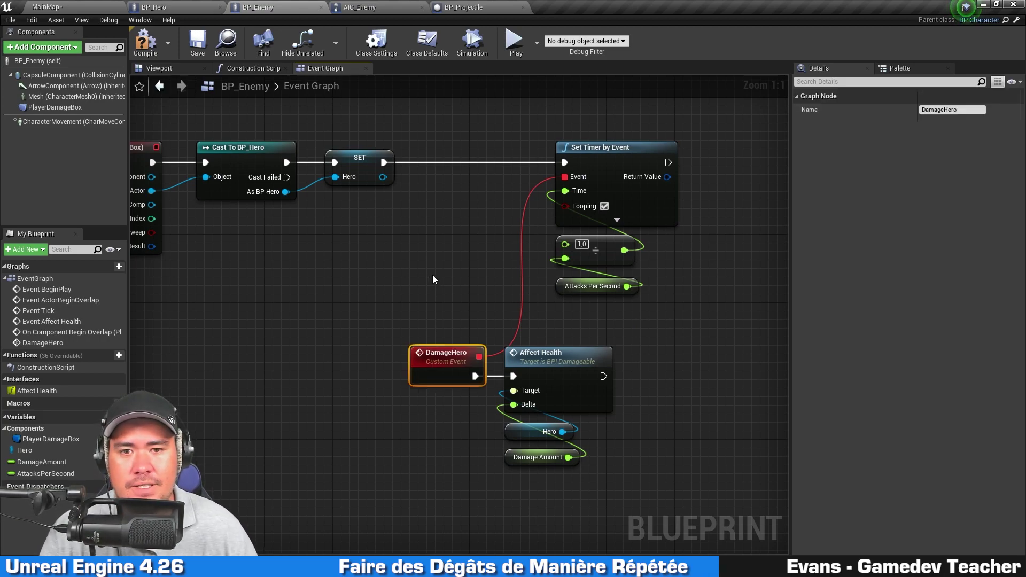
mouse_move(570, 309)
left_mouse_down()
mouse_move(655, 241)
mouse_move(602, 249)
left_mouse_up()
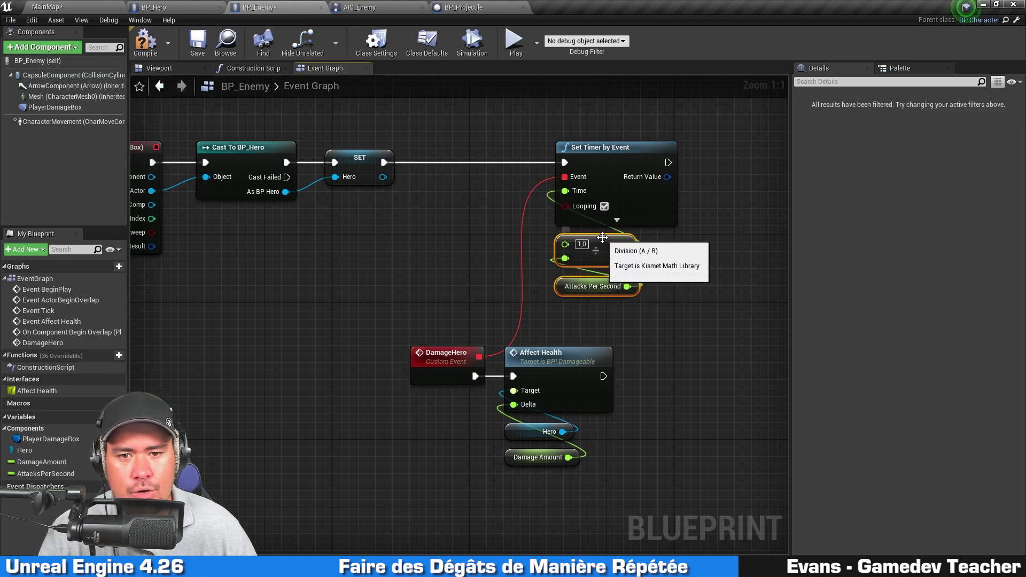
left_click(601, 252)
left_click(665, 340)
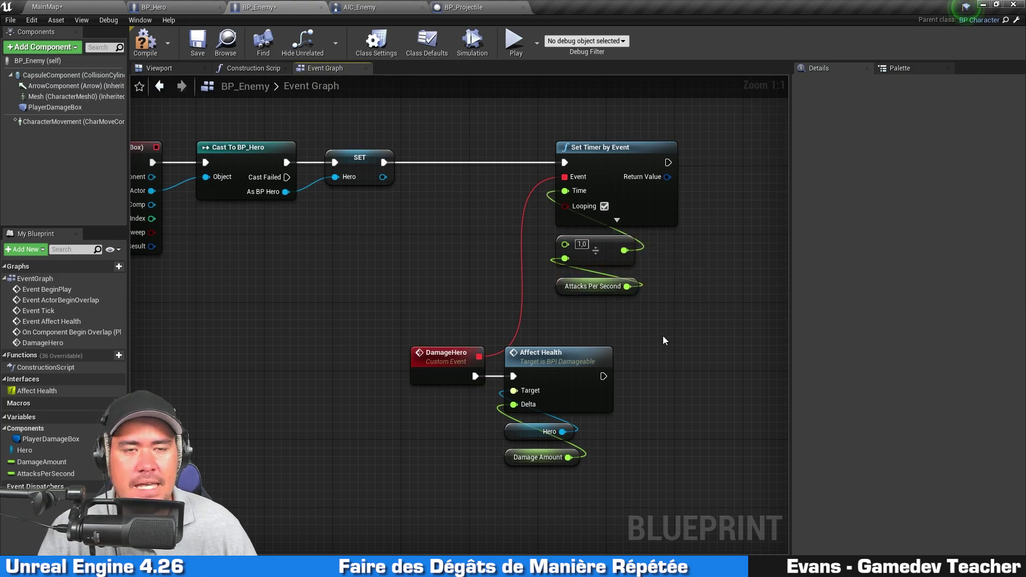
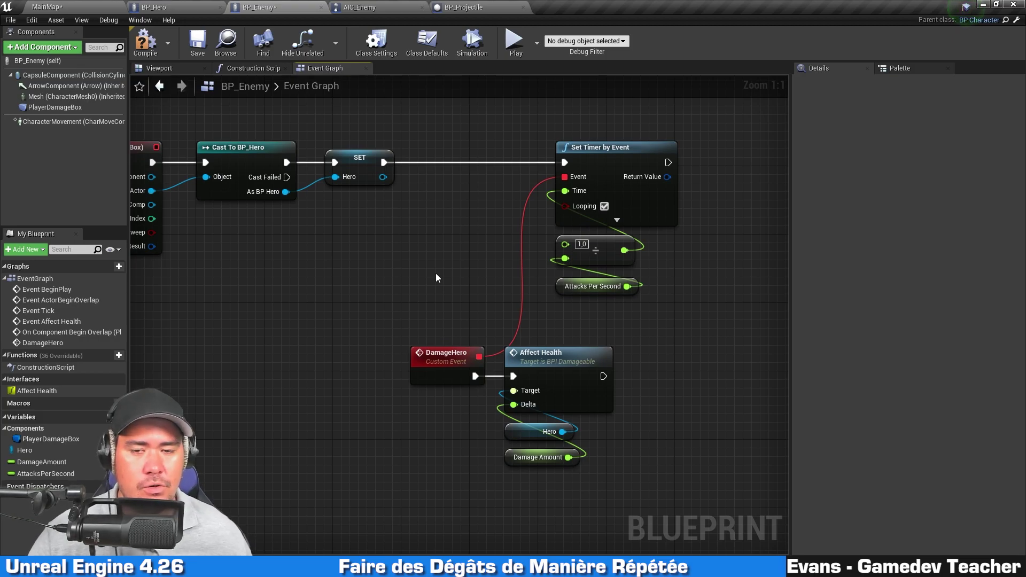
Insert a Damage Hero call after SET Hero, ahead of Set Timer by Event.
mouse_move(414, 239)
right_mouse_down()
mouse_move(501, 233)
mouse_move(478, 247)
right_mouse_up()
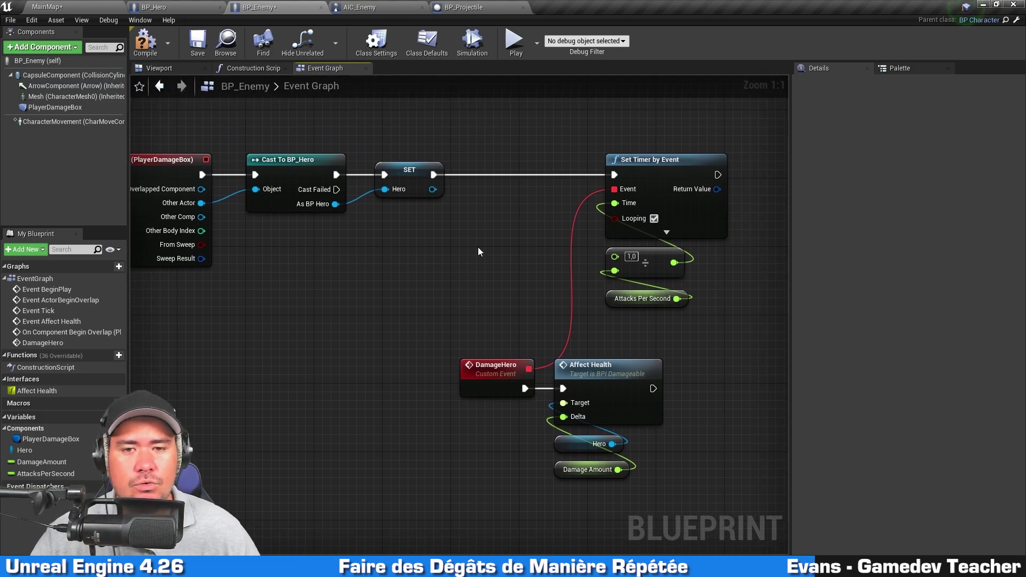
left_click_drag(434, 174, 483, 169)
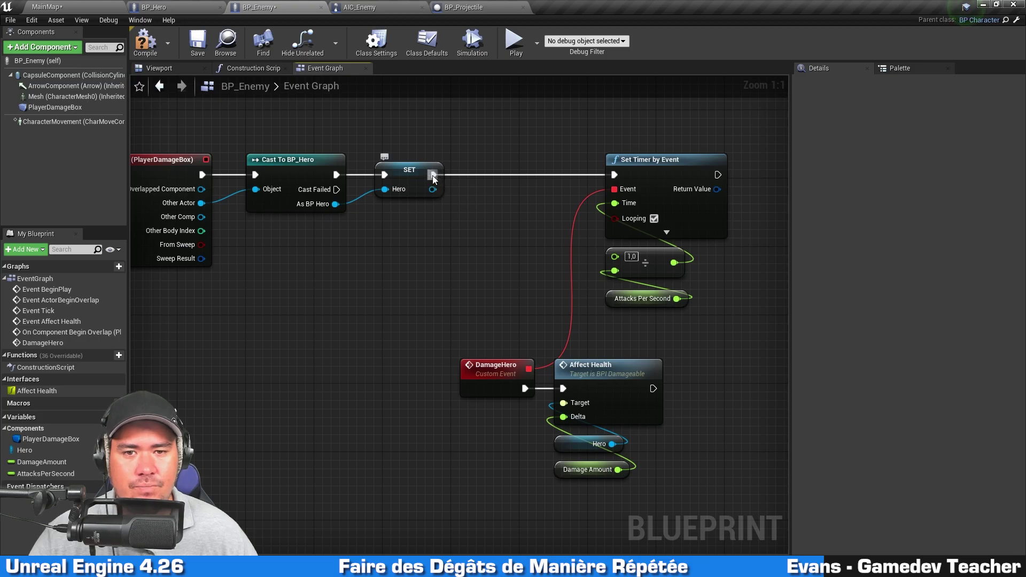
type("damage hero")
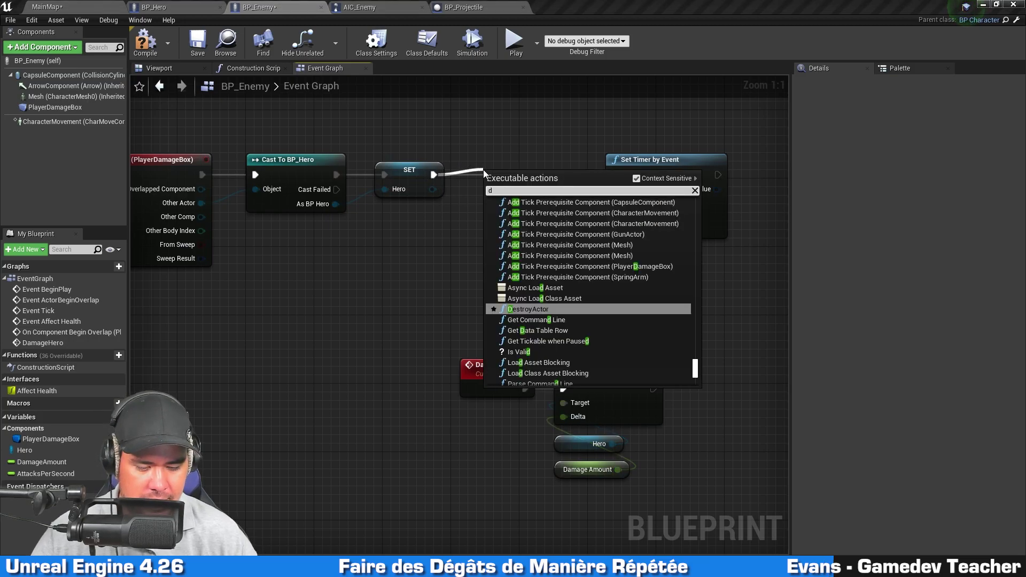
key("Return")
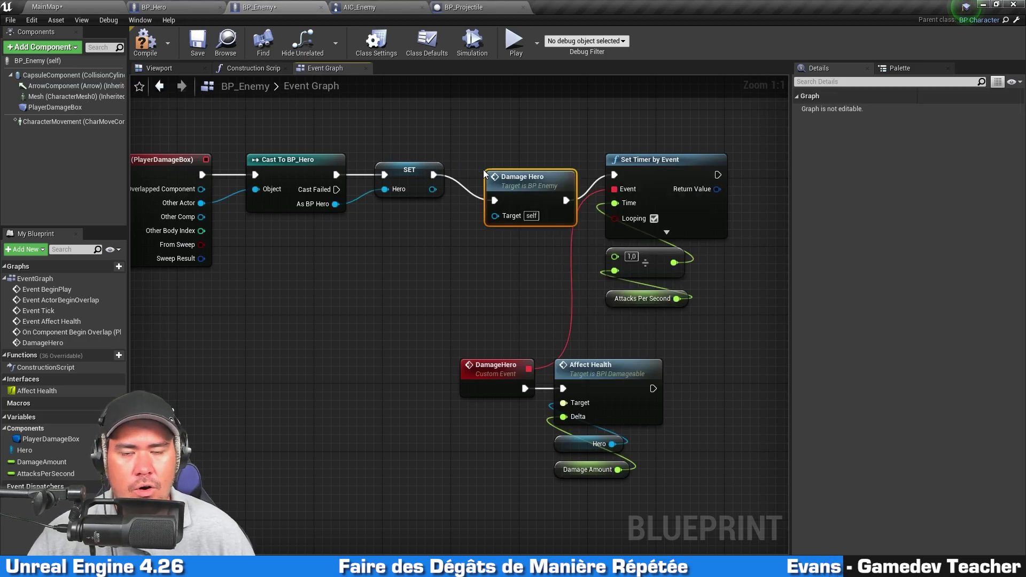
Line up the Damage Hero node, move the DamageHero event group and recentre the overlap chain.
left_click_drag(536, 197, 528, 171)
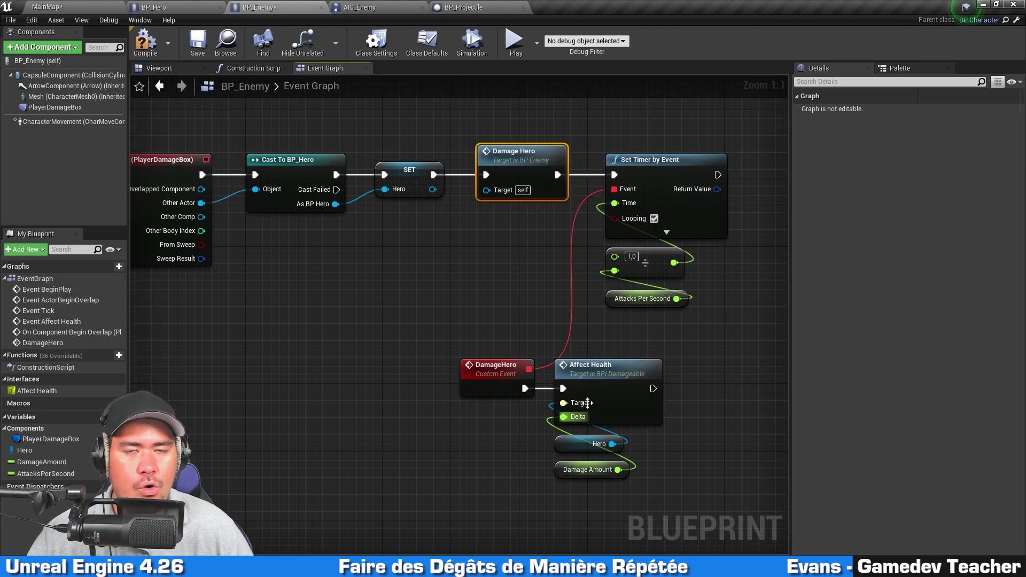
right_click_drag(537, 330, 443, 245)
left_click_drag(364, 421, 613, 251)
left_click(670, 221)
scroll(574, 204, "down", 1)
right_click_drag(451, 213, 536, 275)
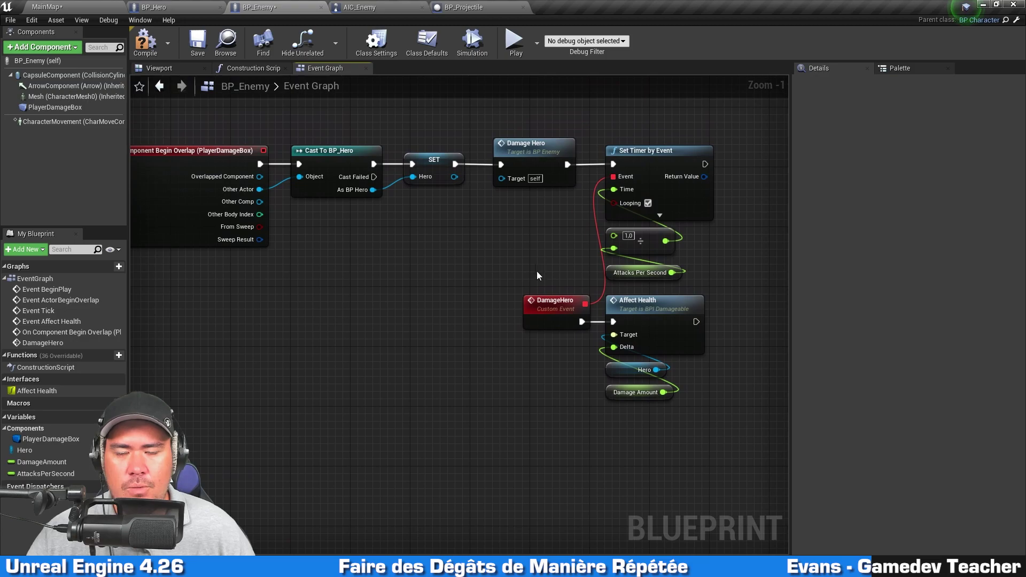
left_click(197, 42)
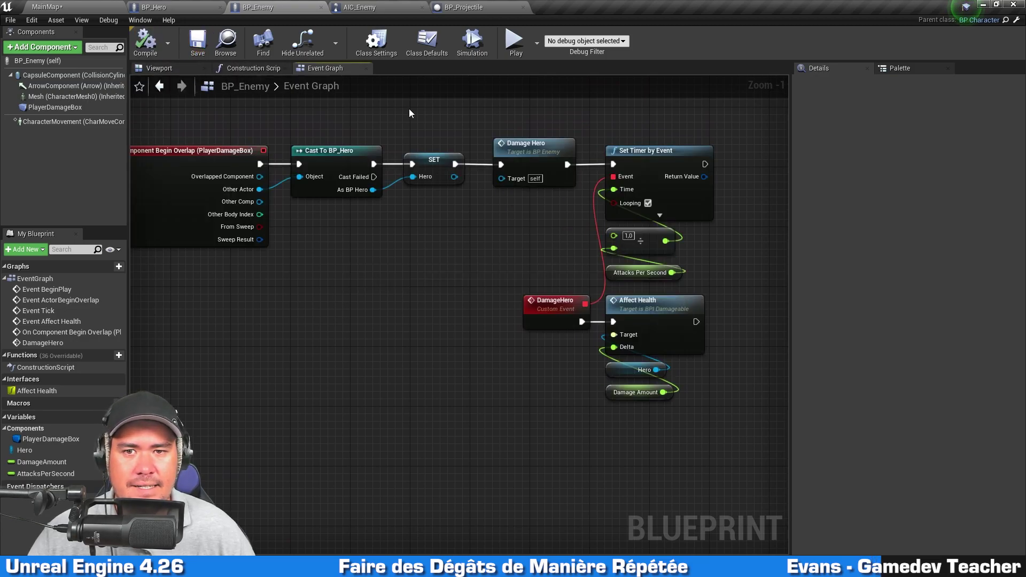
left_click(515, 41)
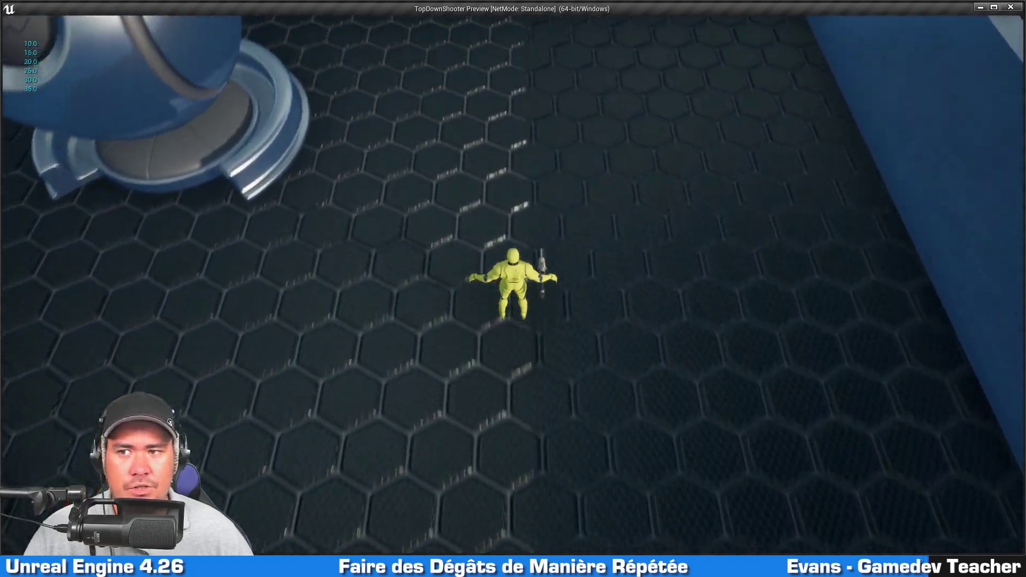
key("Escape")
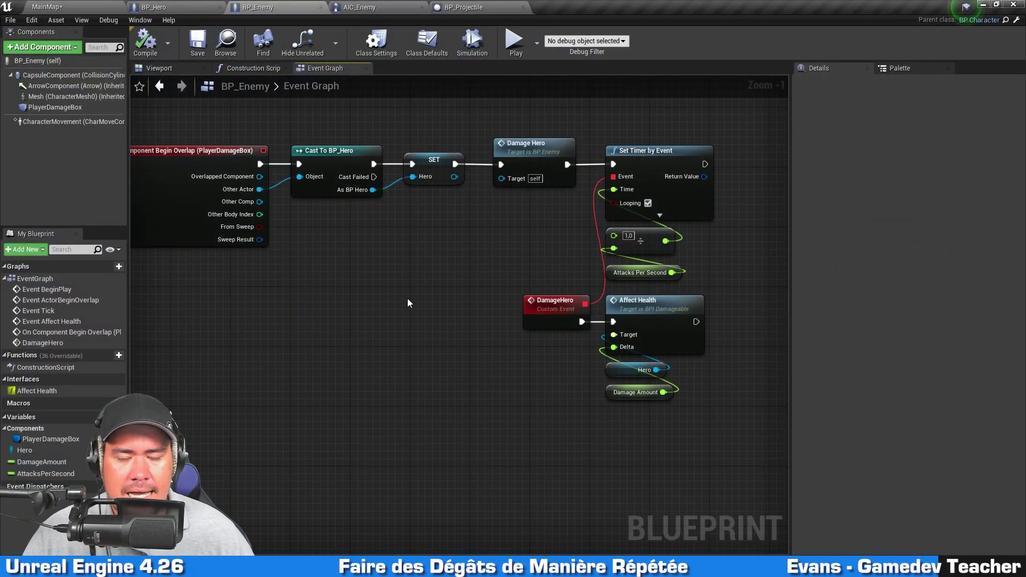
right_click_drag(463, 313, 344, 306)
scroll(385, 418, "down", 1)
right_click_drag(384, 418, 485, 376)
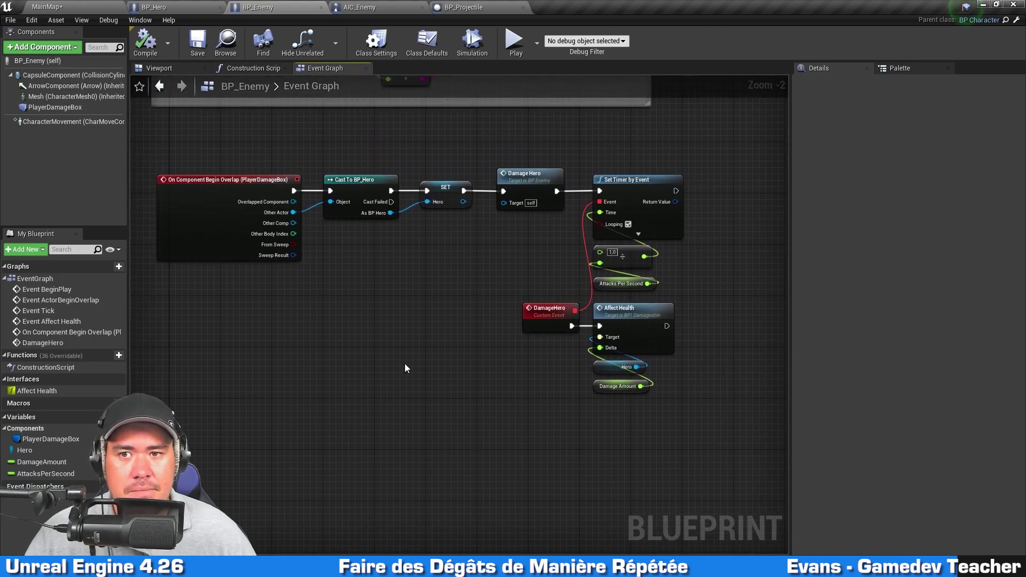
left_click(175, 69)
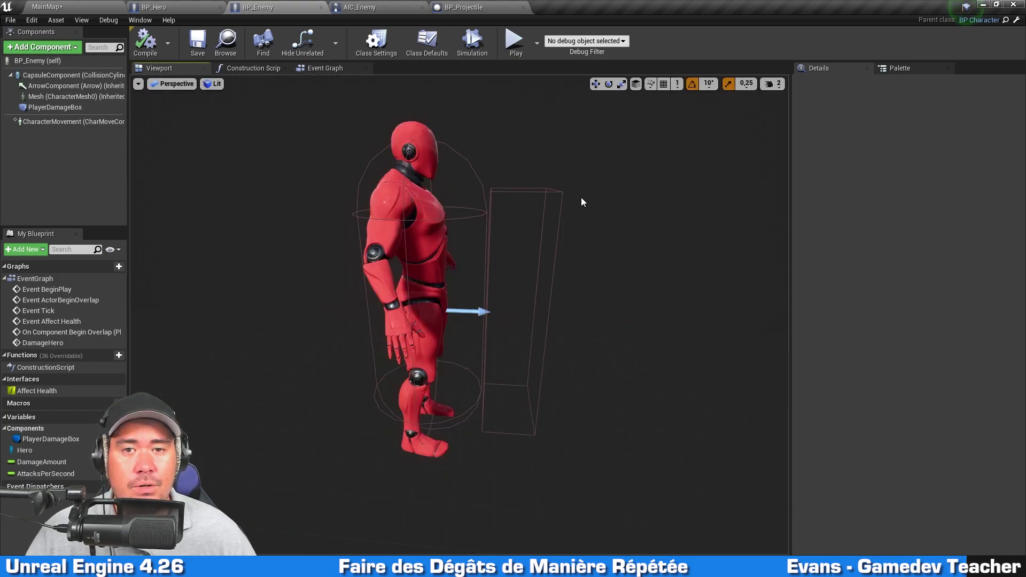
key("alt+p")
key("w")
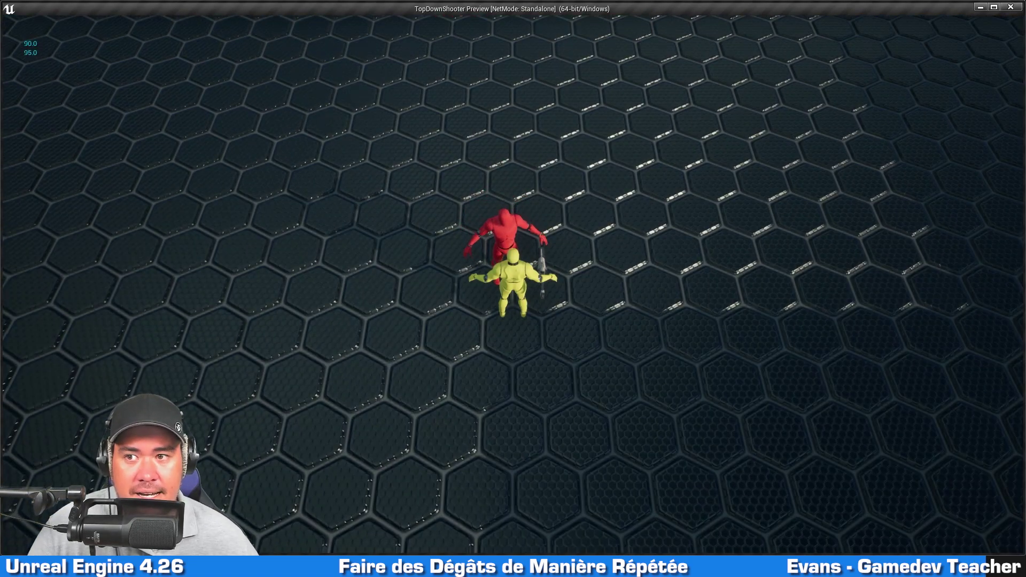
key("s")
key("s")
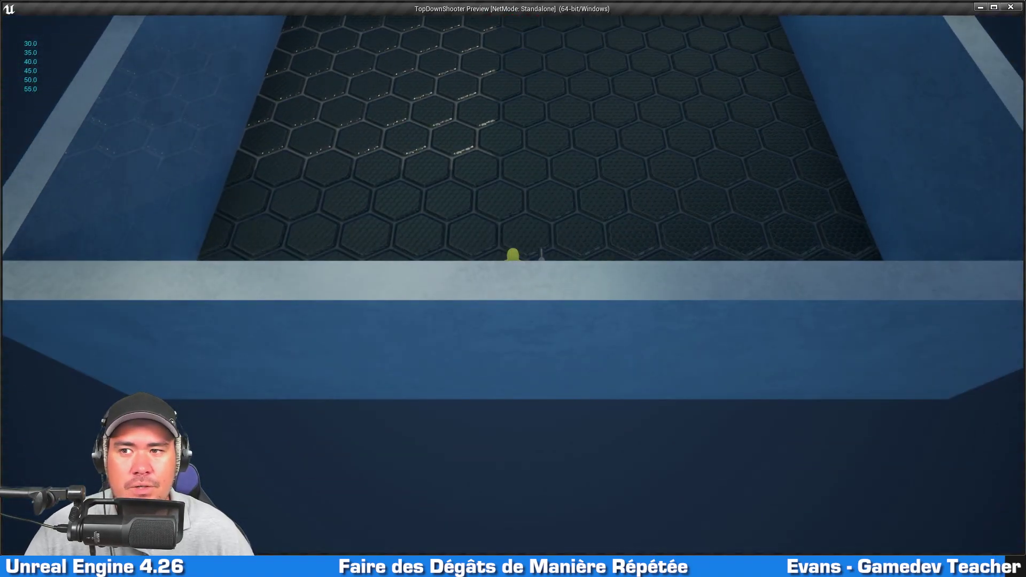
key("w")
key("Escape")
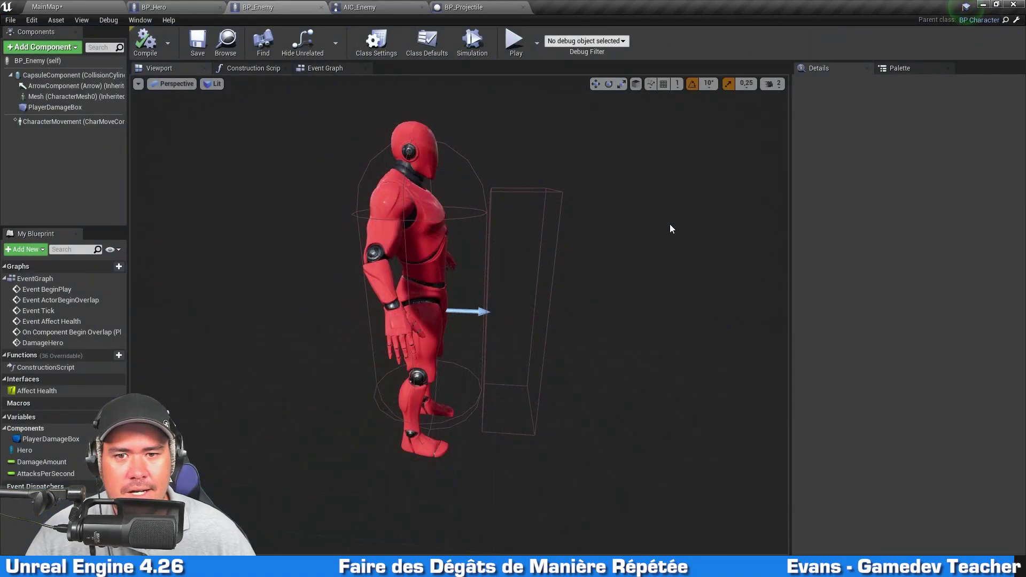
Select the DamageHero event and Affect Health nodes and shift them left.
left_click(336, 68)
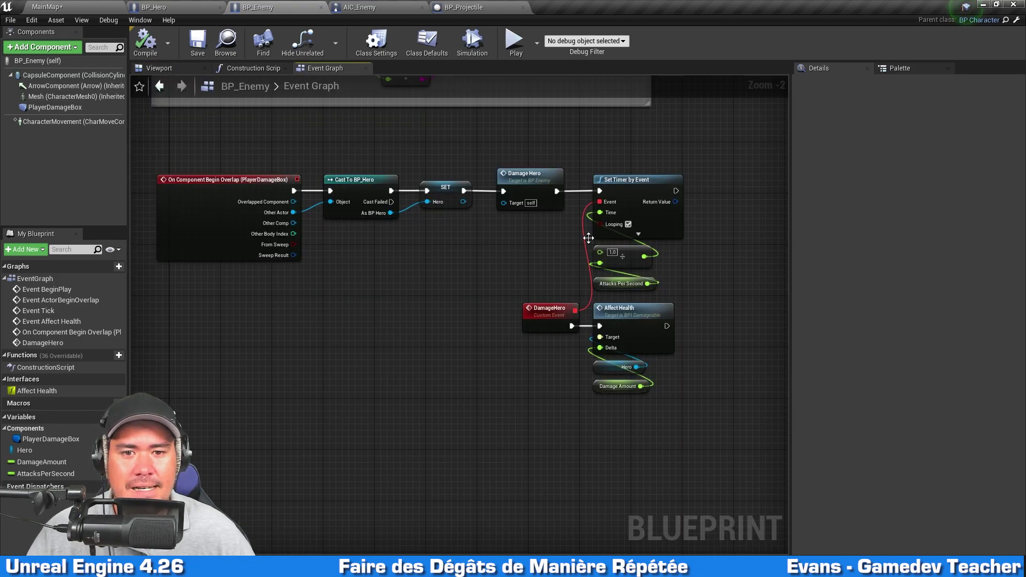
right_click_drag(515, 283, 483, 425)
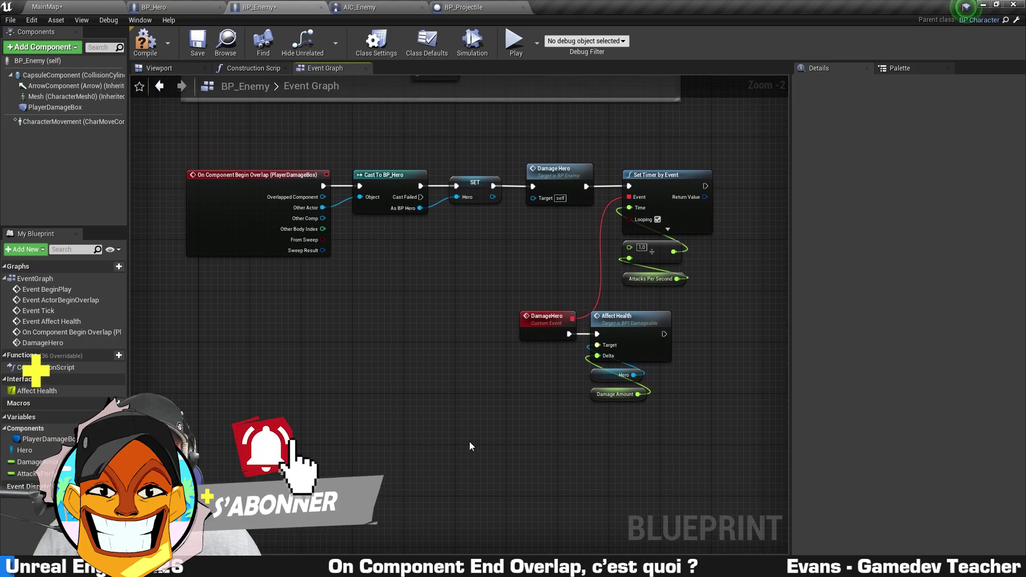
left_click_drag(470, 441, 698, 308)
left_click_drag(633, 320, 524, 326)
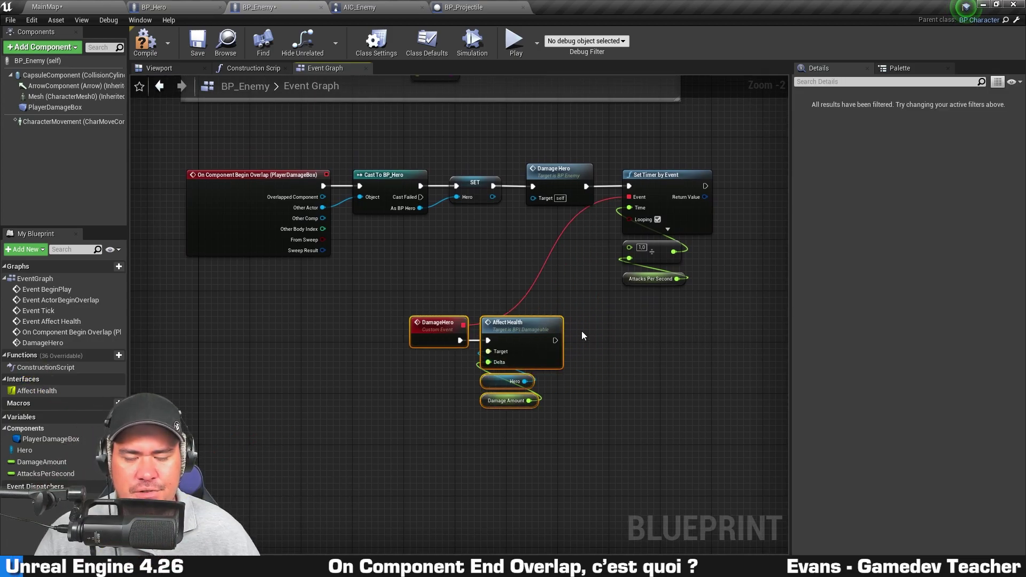
Wrap them in a comment titled 'Fait des dégâts au héros une fois' and enlarge the box upward.
key("c")
type("Fait des dégâts")
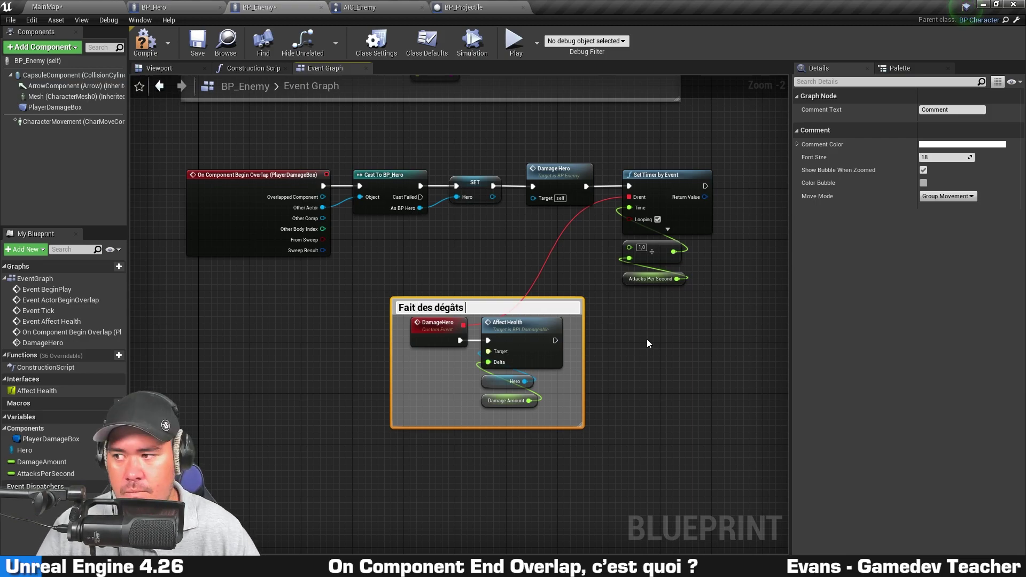
type("au héros une f")
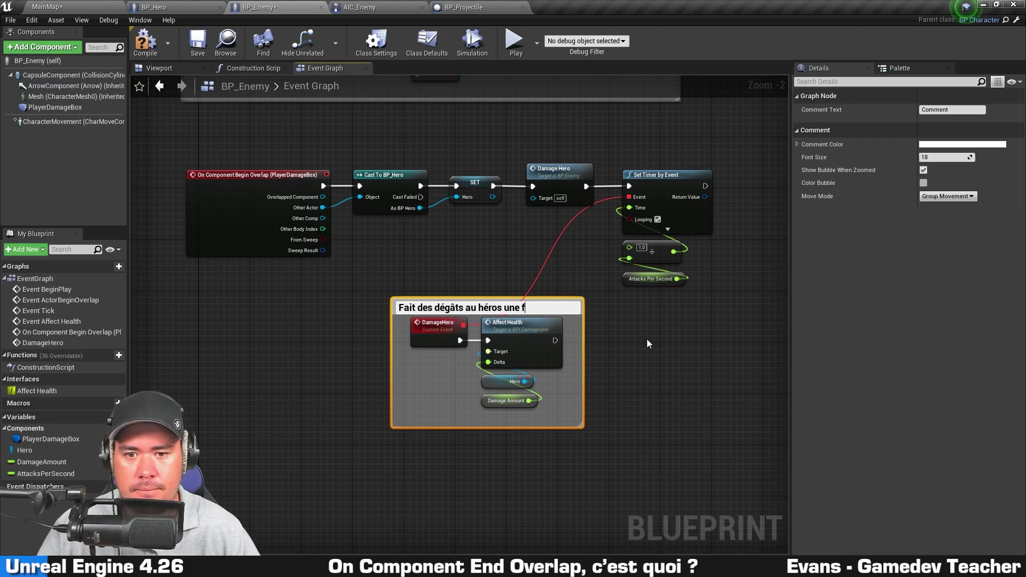
type("ois")
key("Return")
scroll(557, 290, "up", 2)
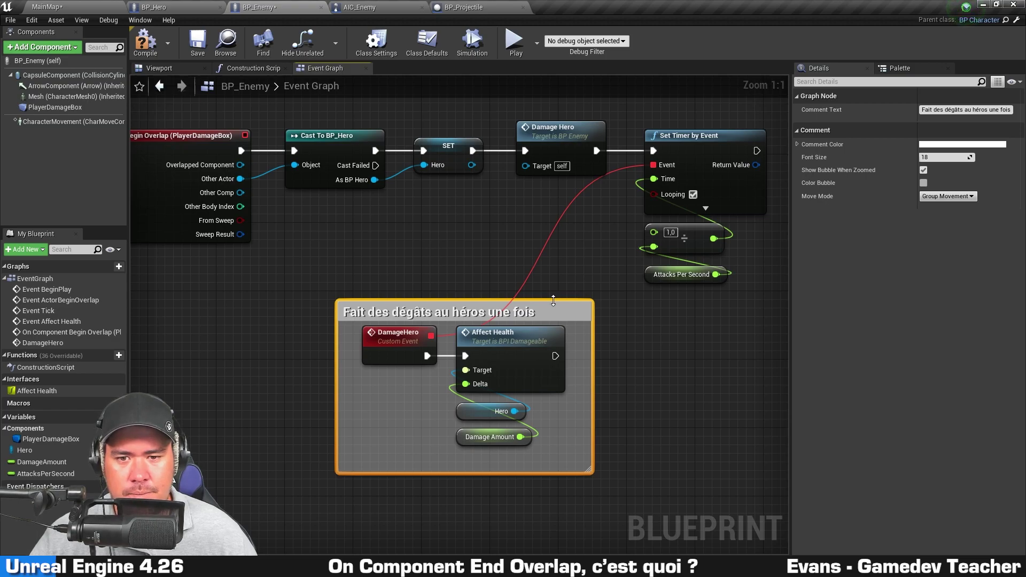
mouse_move(553, 301)
left_mouse_down()
mouse_move(553, 287)
mouse_move(490, 280)
left_mouse_up()
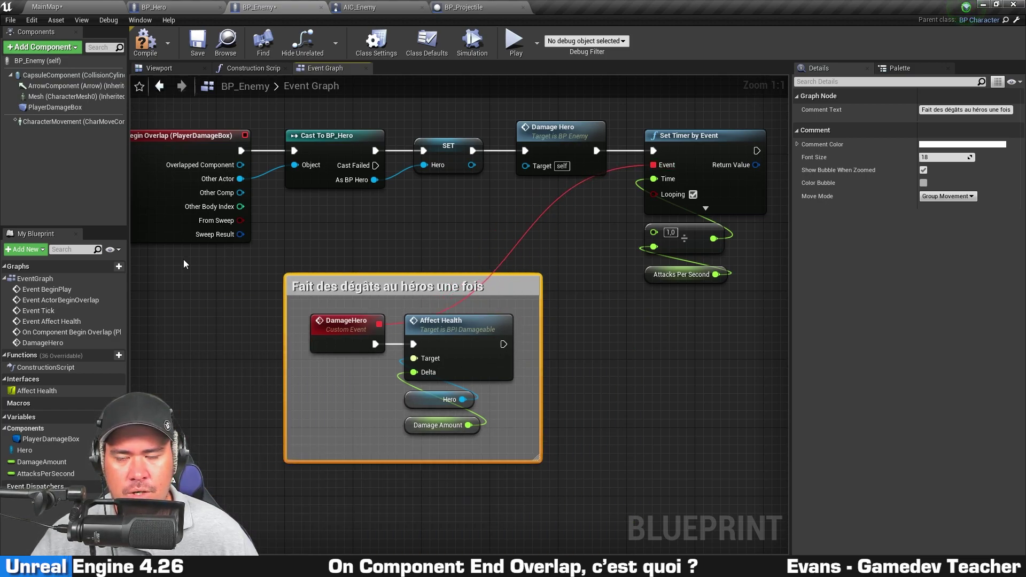
left_click(669, 354)
right_click_drag(668, 354, 577, 347)
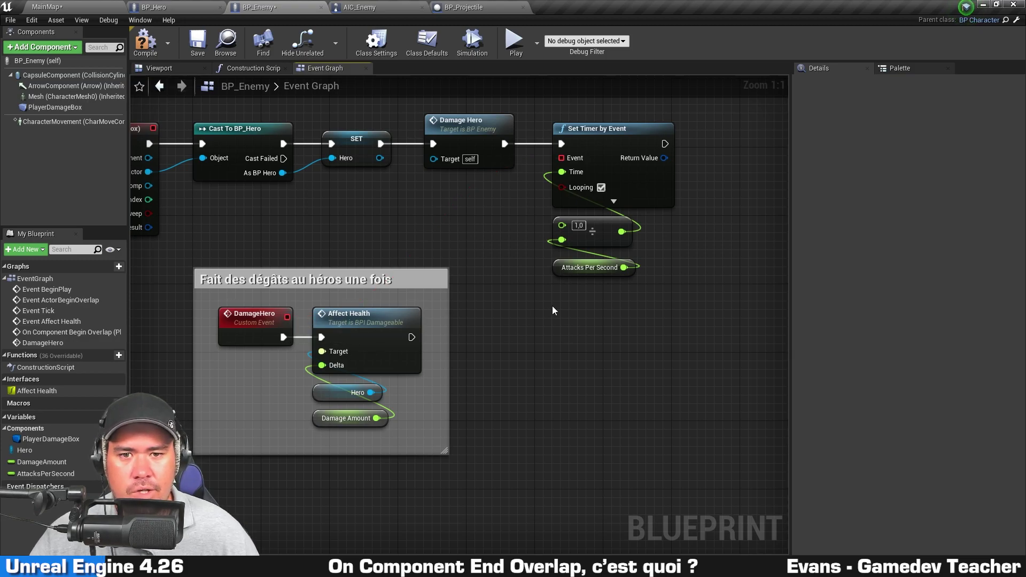
Feed Set Timer by Event's Event input from a Create Event node bound to DamageHero.
left_click_drag(563, 159, 578, 314)
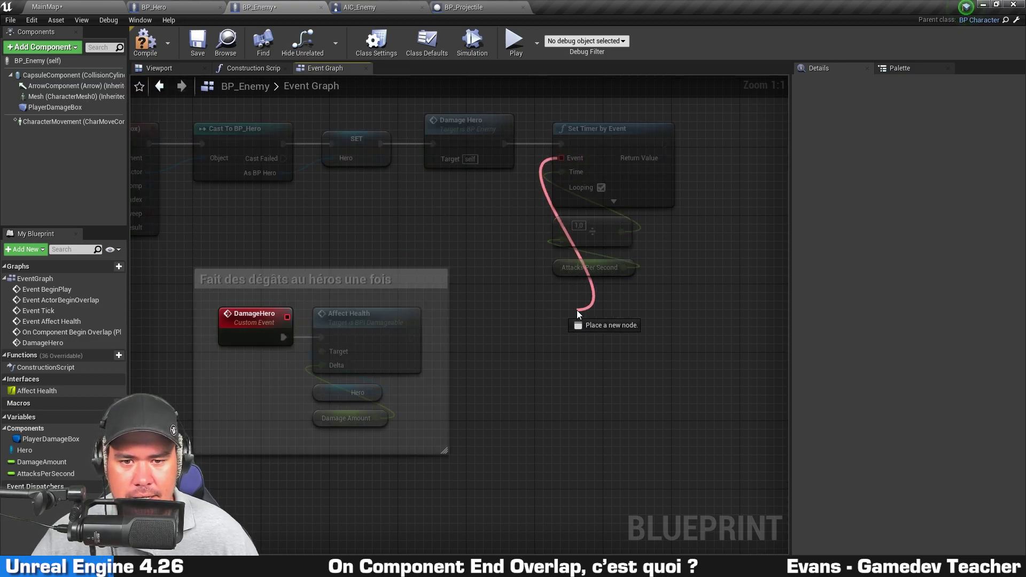
type("damage")
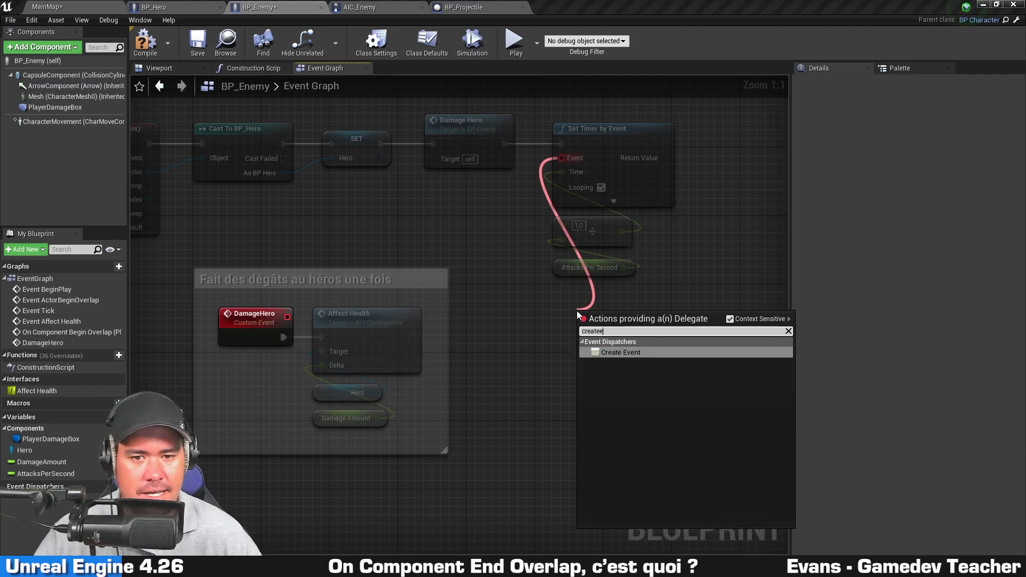
key("Escape")
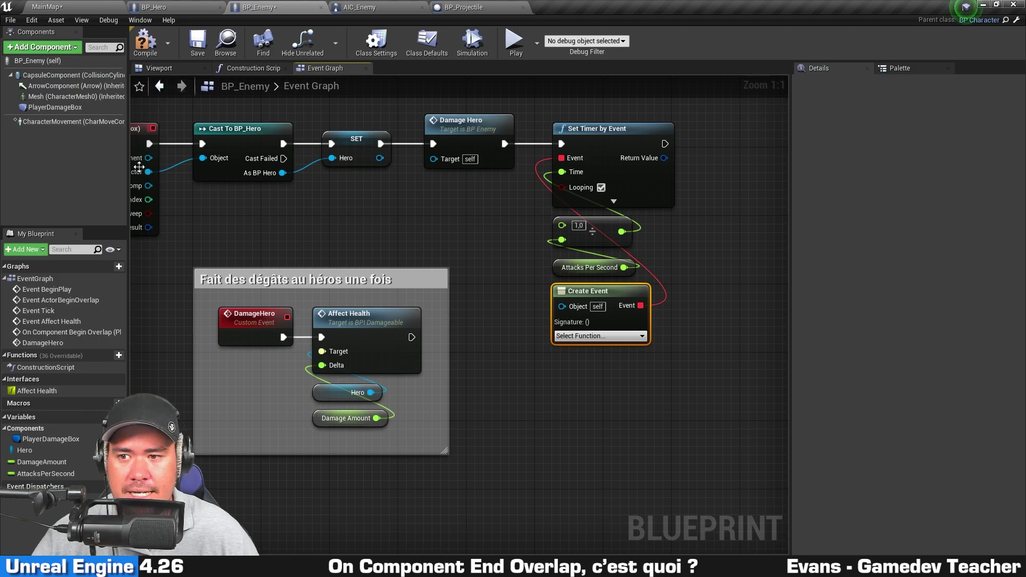
left_click(712, 238)
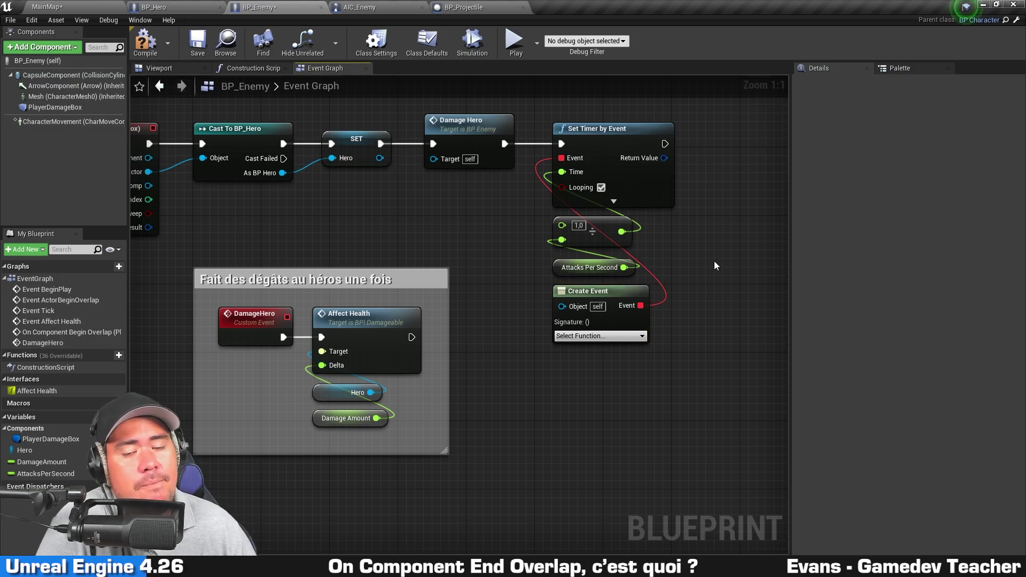
right_click_drag(714, 261, 682, 186)
left_click(574, 262)
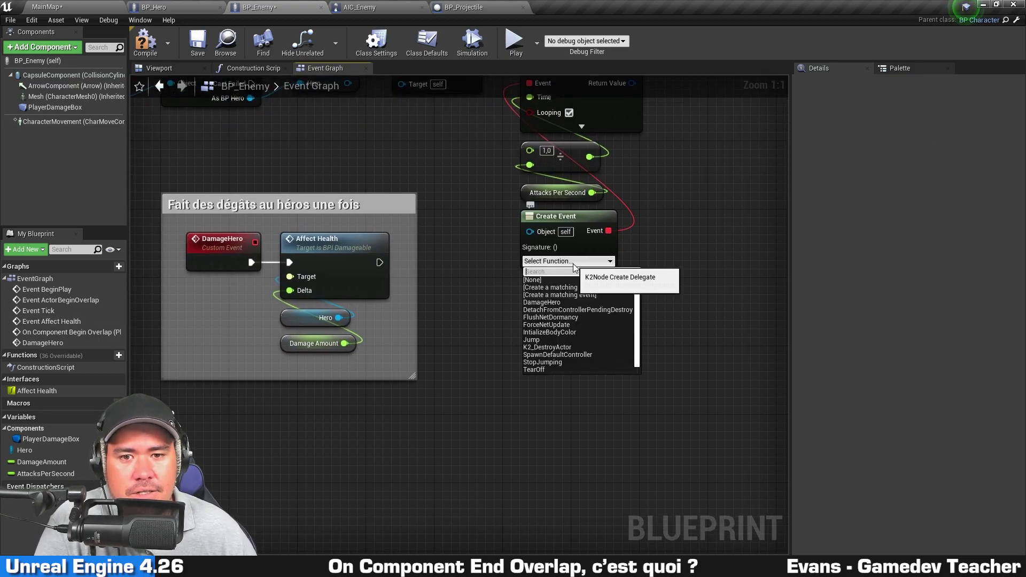
left_click(571, 302)
Move the one-time damage comment aside, select the whole Begin Overlap chain and start a comment on it.
right_click_drag(580, 224, 626, 326)
left_click(627, 327)
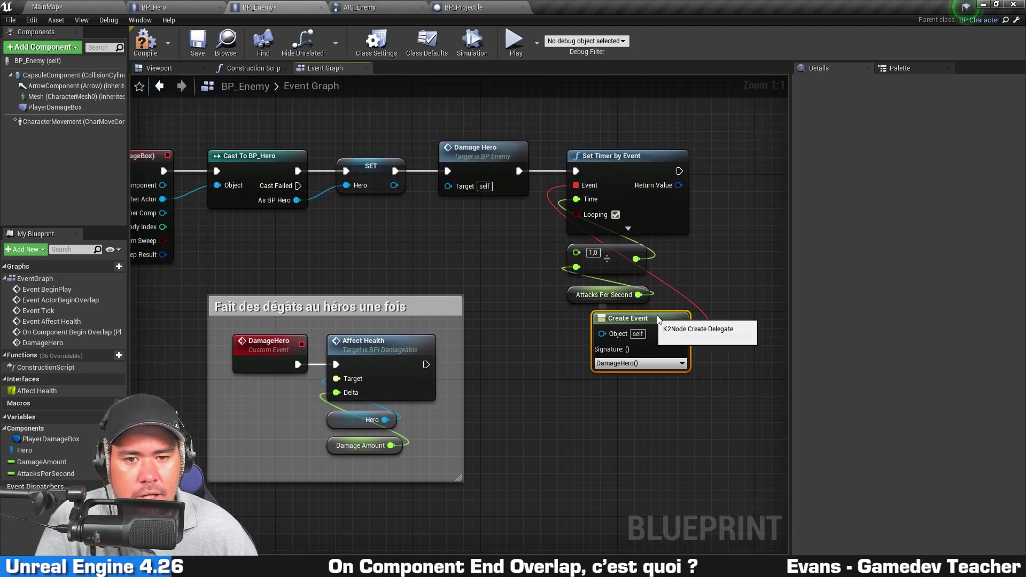
right_click_drag(644, 393, 650, 380)
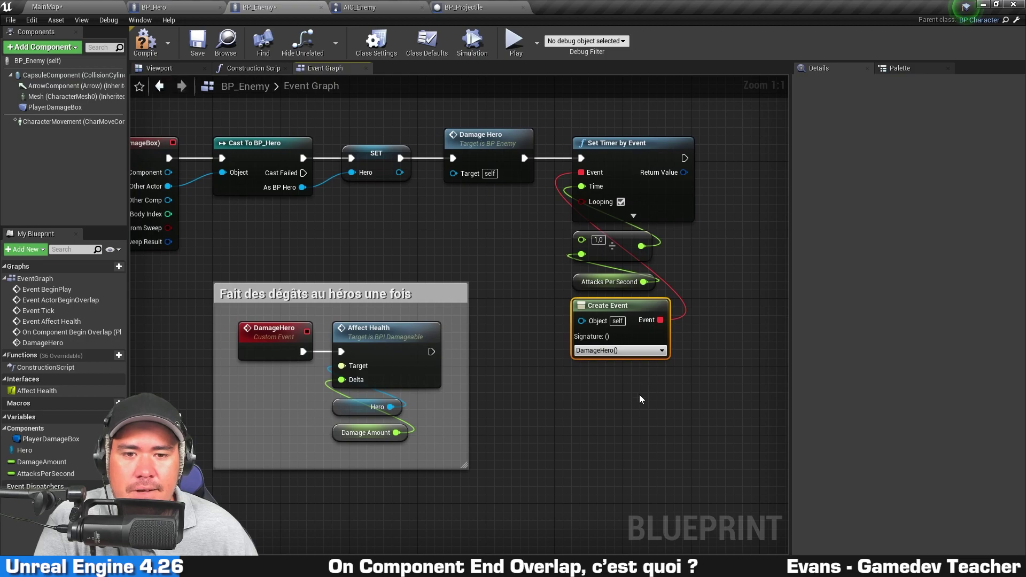
left_click_drag(572, 409, 691, 316)
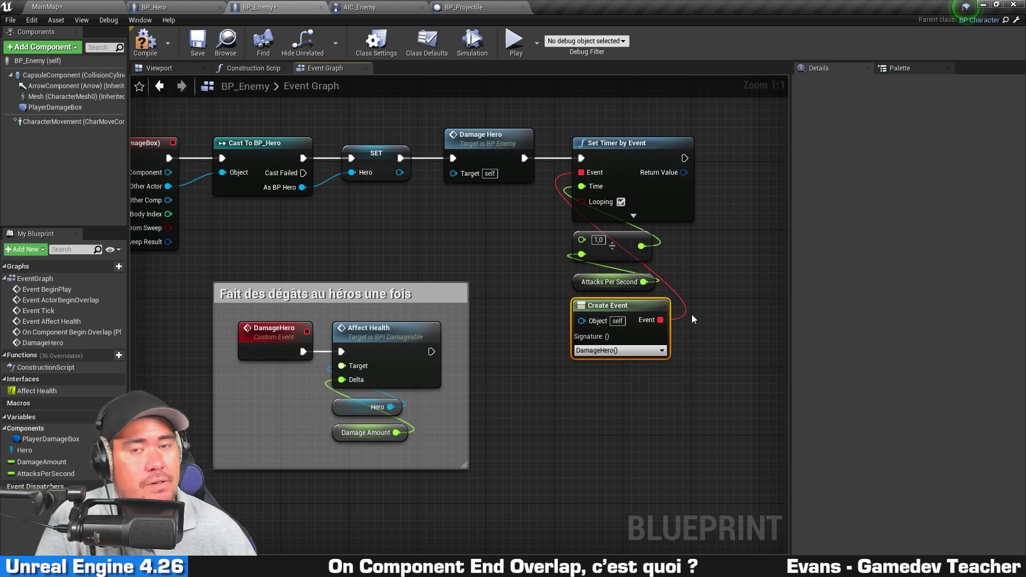
right_click_drag(692, 319, 736, 350)
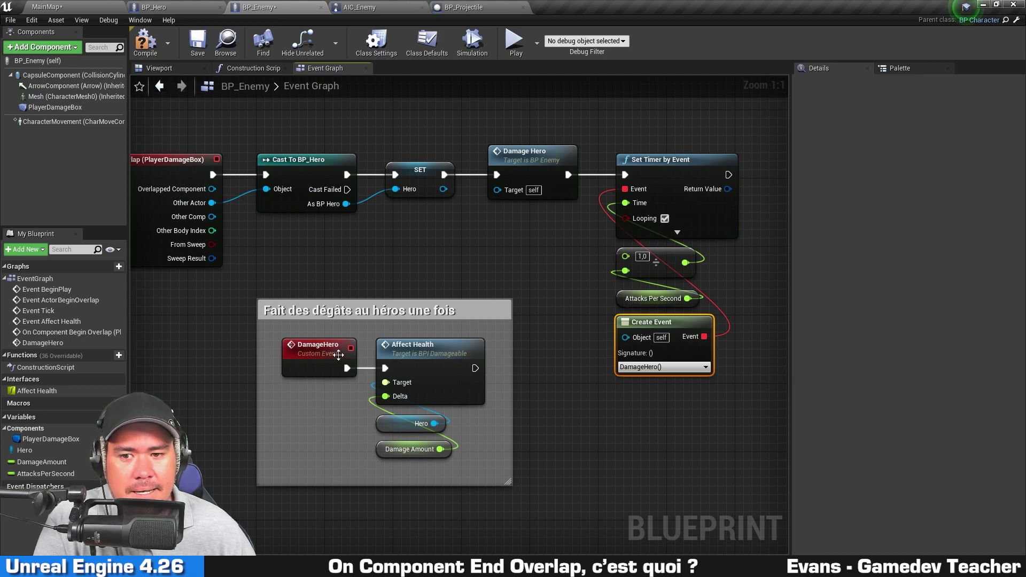
scroll(481, 229, "down", 1)
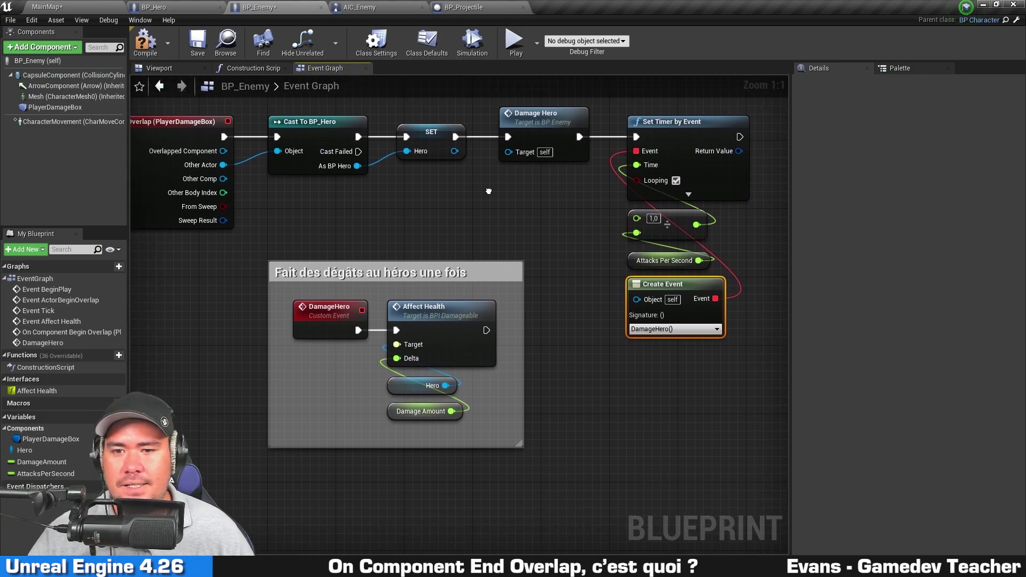
right_click_drag(472, 228, 503, 250)
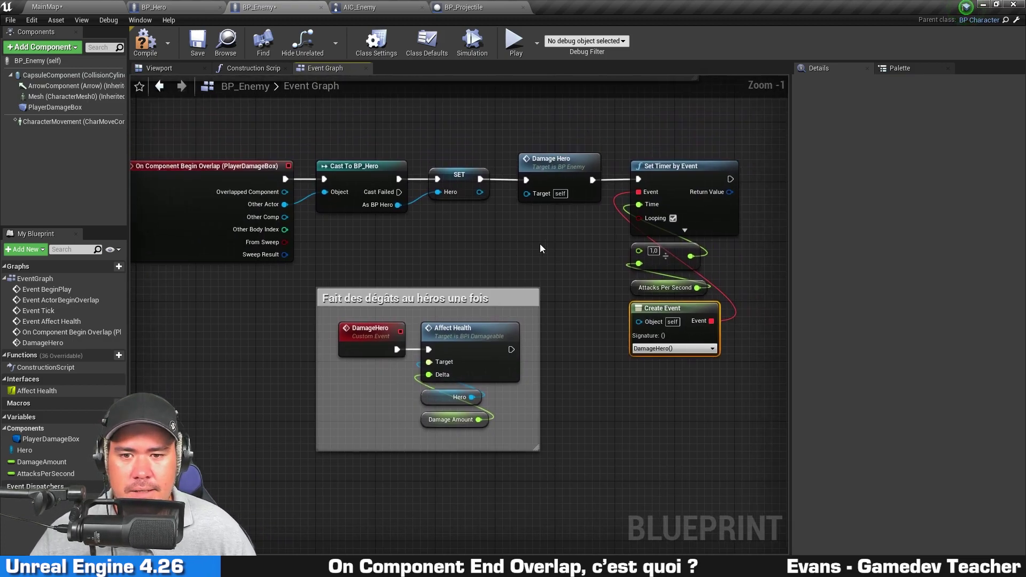
left_click_drag(411, 298, 428, 396)
left_click_drag(177, 340, 711, 128)
scroll(654, 154, "down", 1)
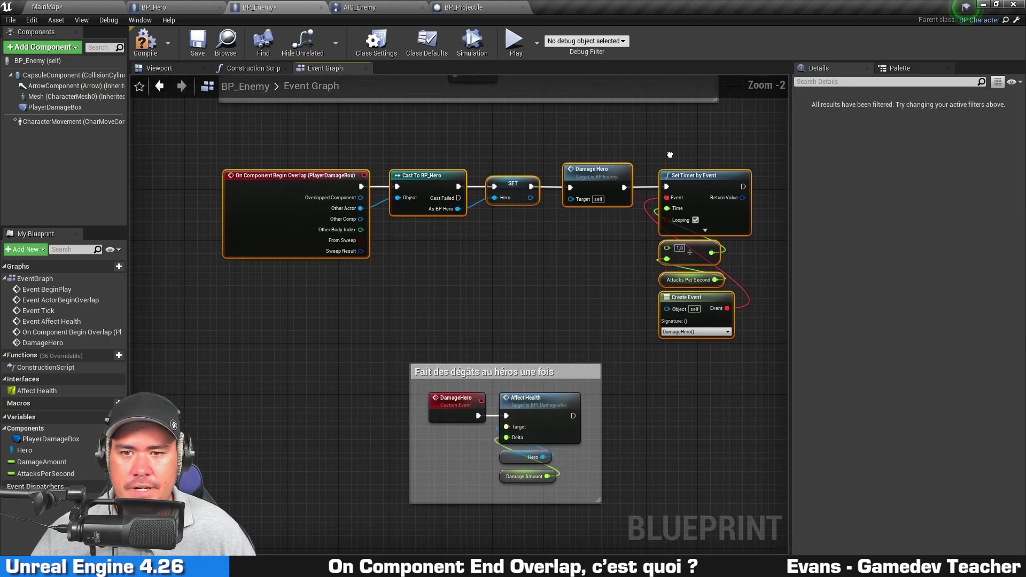
type("cCo")
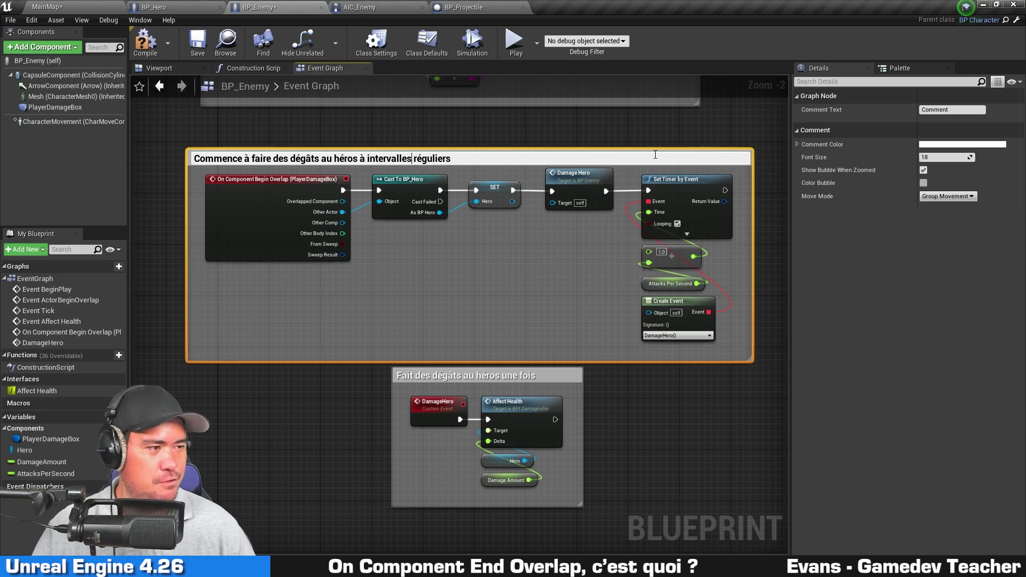
Confirm the interval-damage comment title, move the one-time damage comment inside it and extend its bottom edge.
key("Return")
left_click(672, 385)
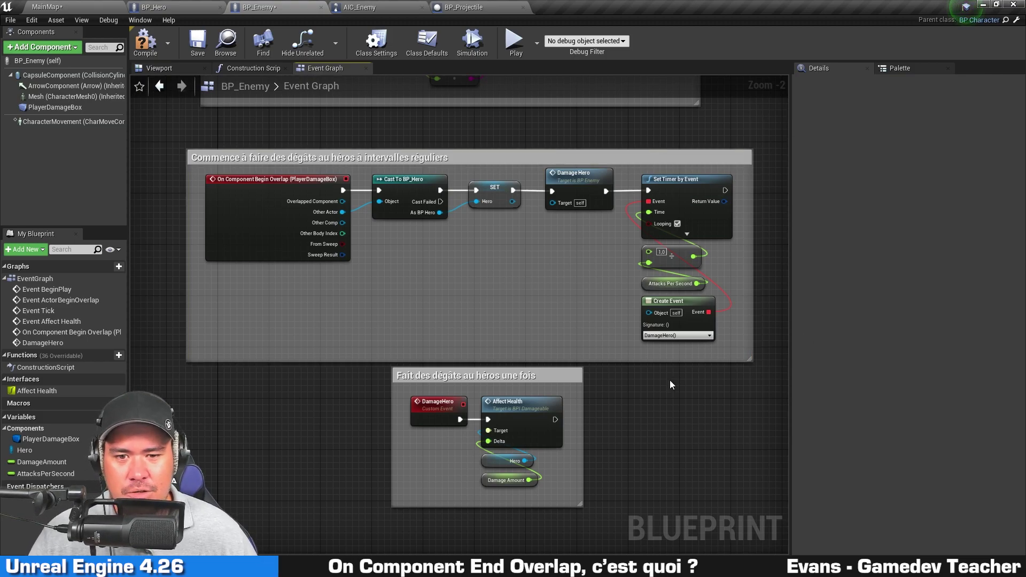
left_click_drag(558, 372, 564, 257)
left_click(596, 423)
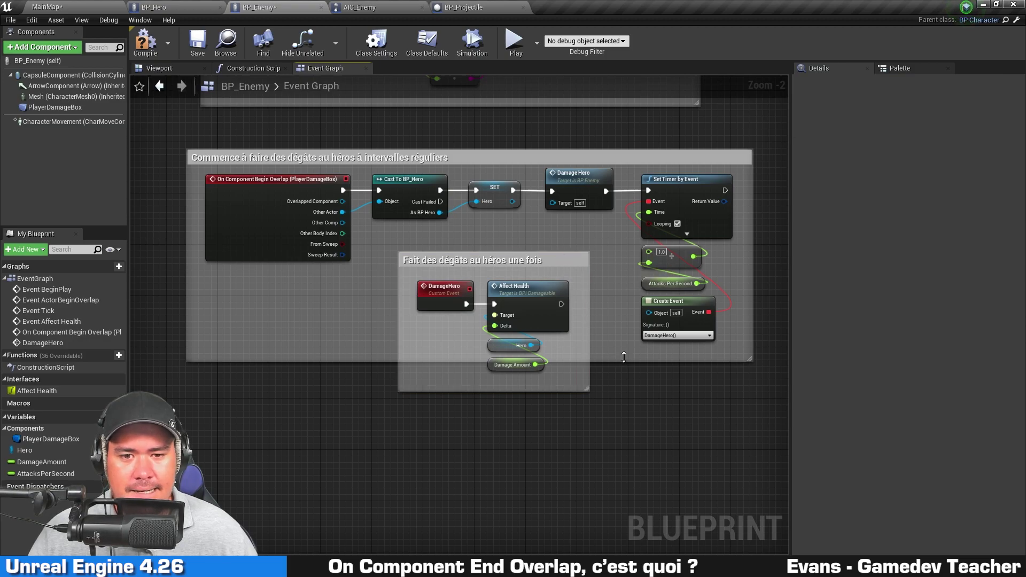
left_click_drag(620, 361, 619, 406)
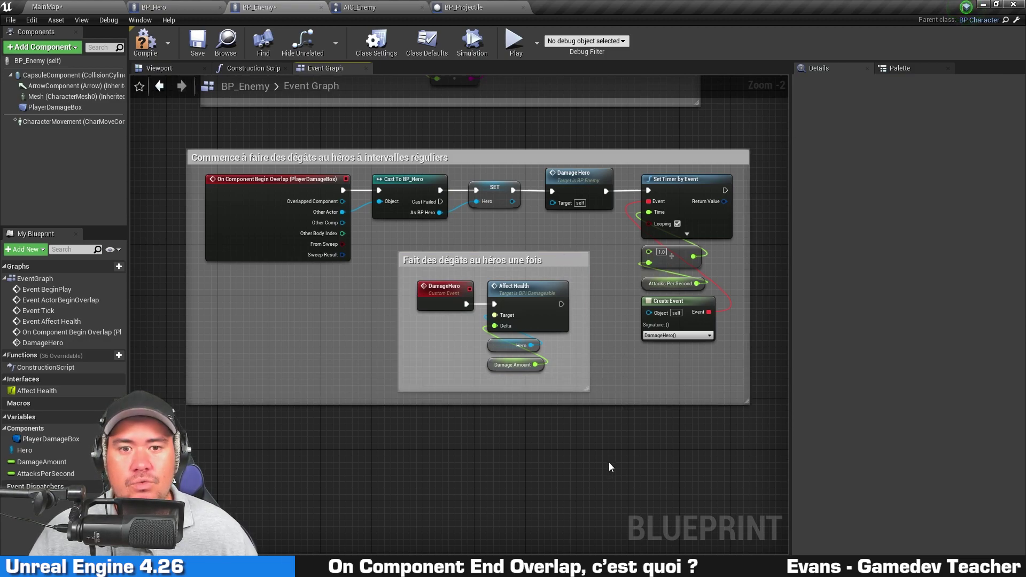
right_click_drag(611, 467, 637, 408)
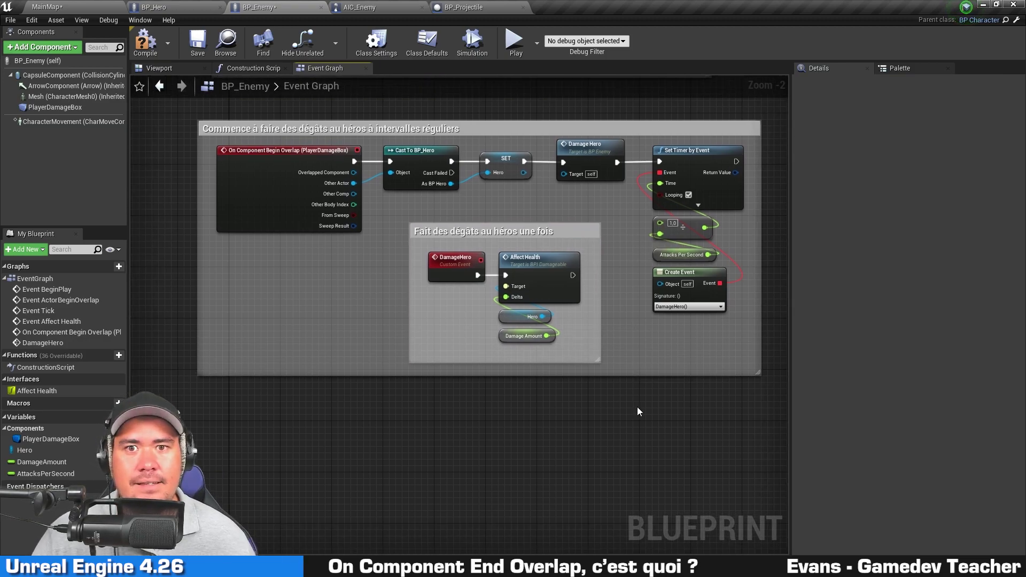
In BP_Enemy's Viewport, select PlayerDamageBox and scroll its Details down to the Events list.
left_click(172, 68)
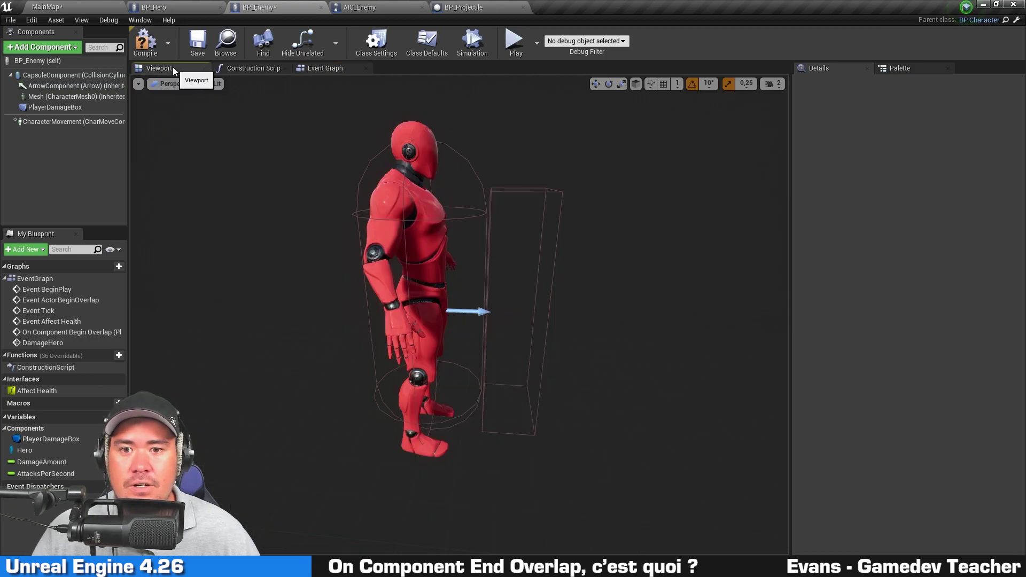
left_click(552, 190)
left_click_drag(601, 204, 657, 242)
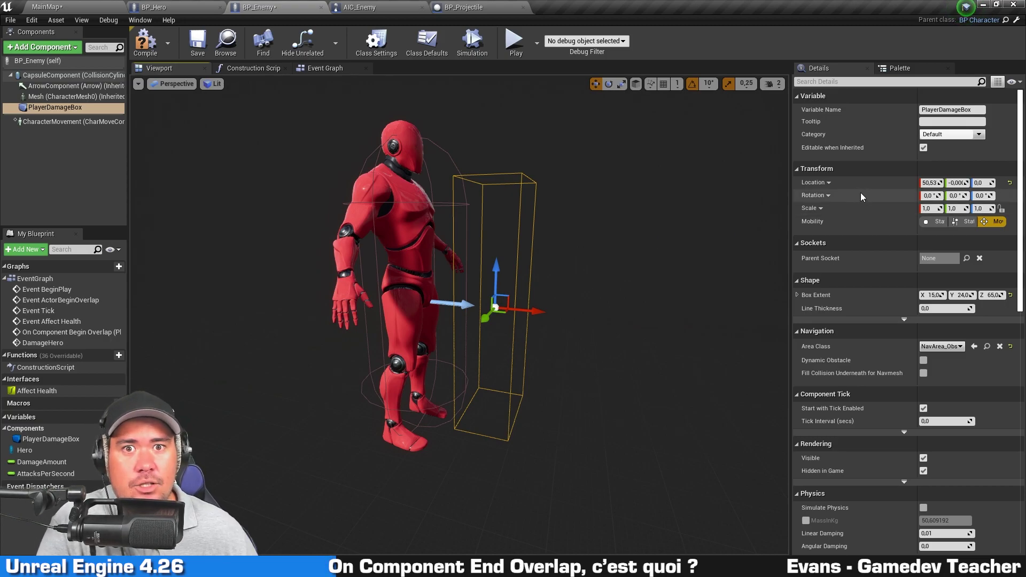
left_click(337, 204)
left_click(66, 110)
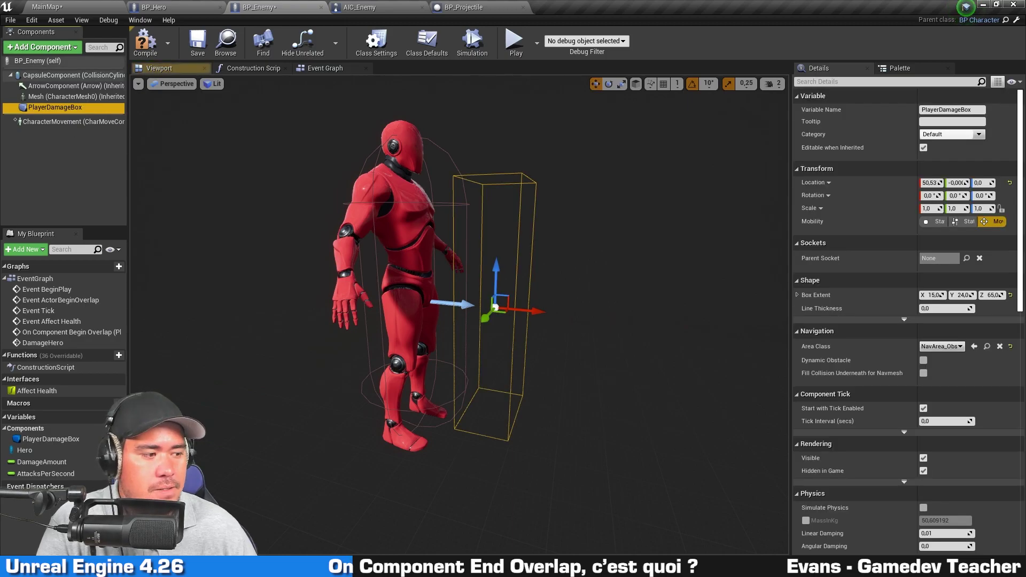
scroll(856, 302, "down", 5)
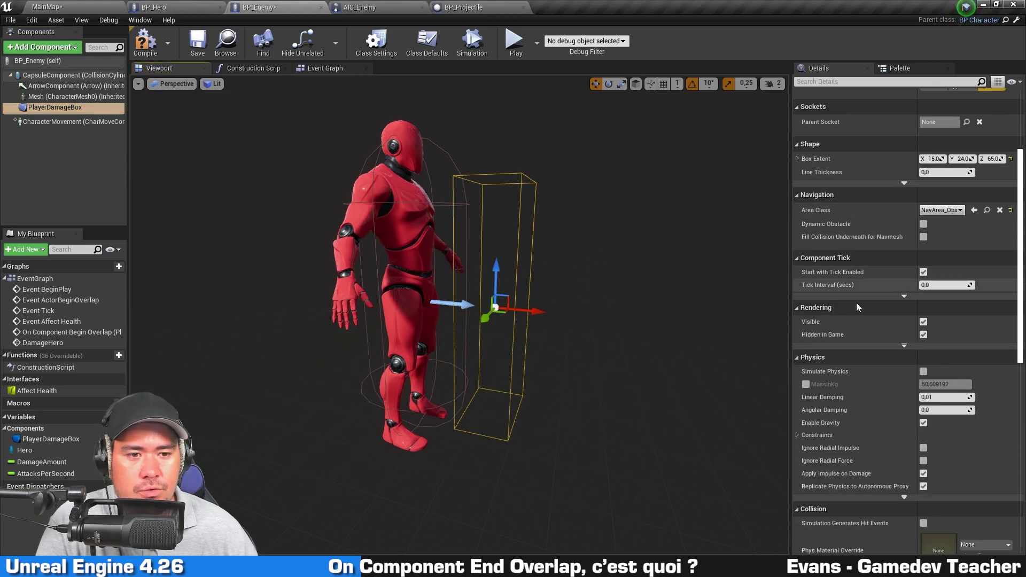
scroll(857, 303, "down", 5)
scroll(861, 288, "down", 4)
scroll(859, 292, "down", 5)
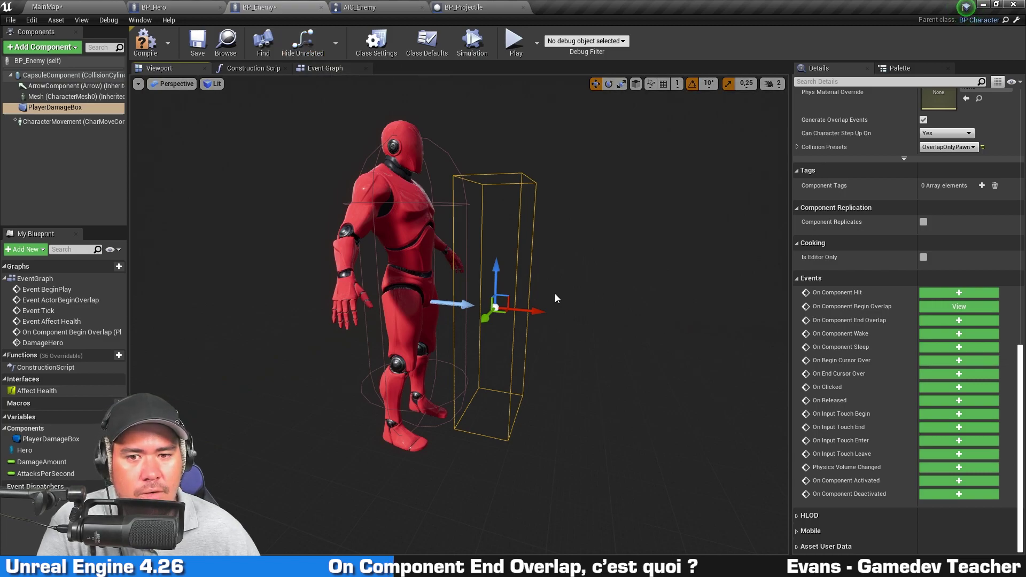
Add an On Component End Overlap event for PlayerDamageBox to the event graph.
left_click(948, 320)
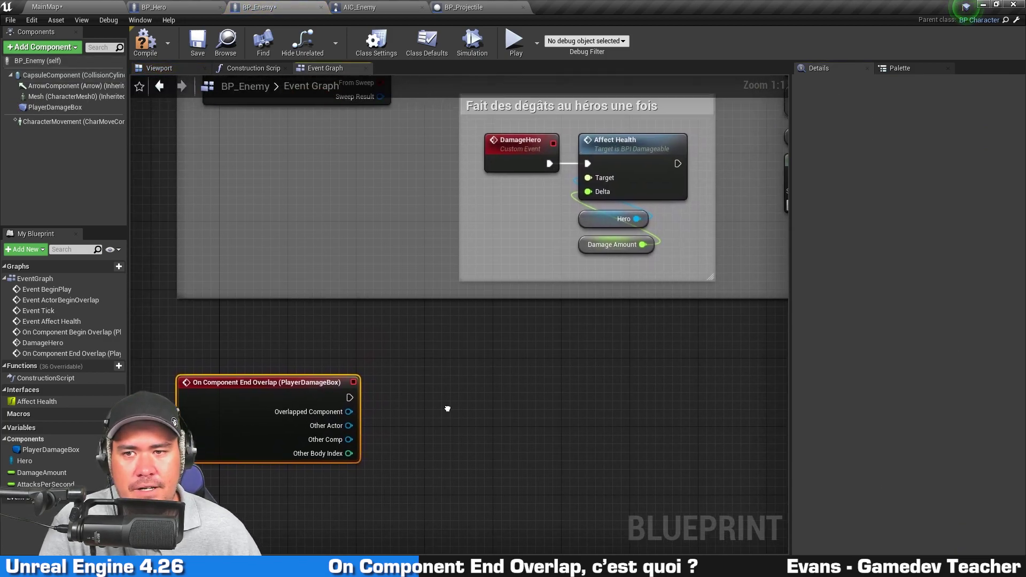
scroll(448, 409, "down", 2)
right_click_drag(448, 425, 331, 352)
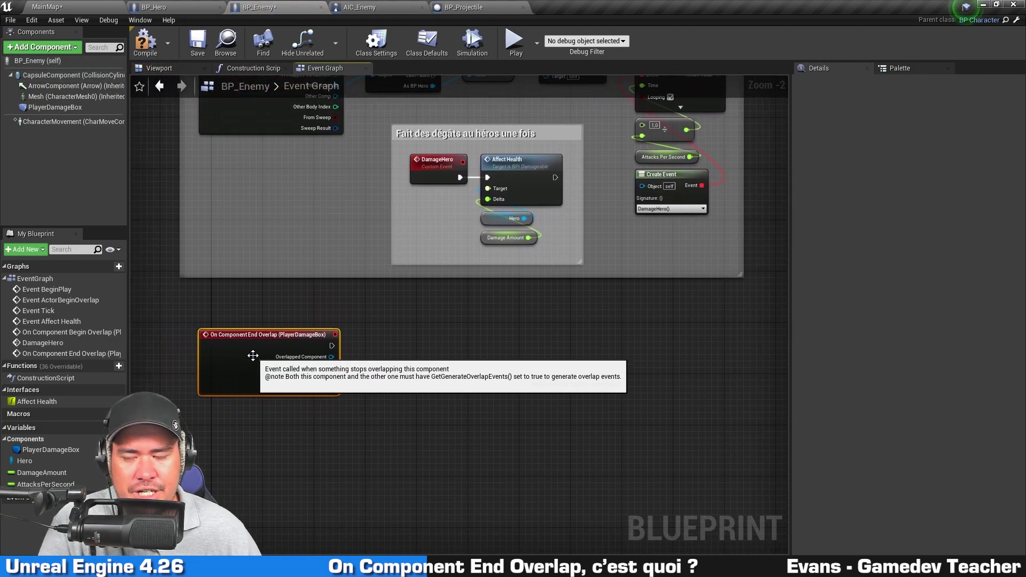
left_click(424, 339)
scroll(419, 361, "up", 1)
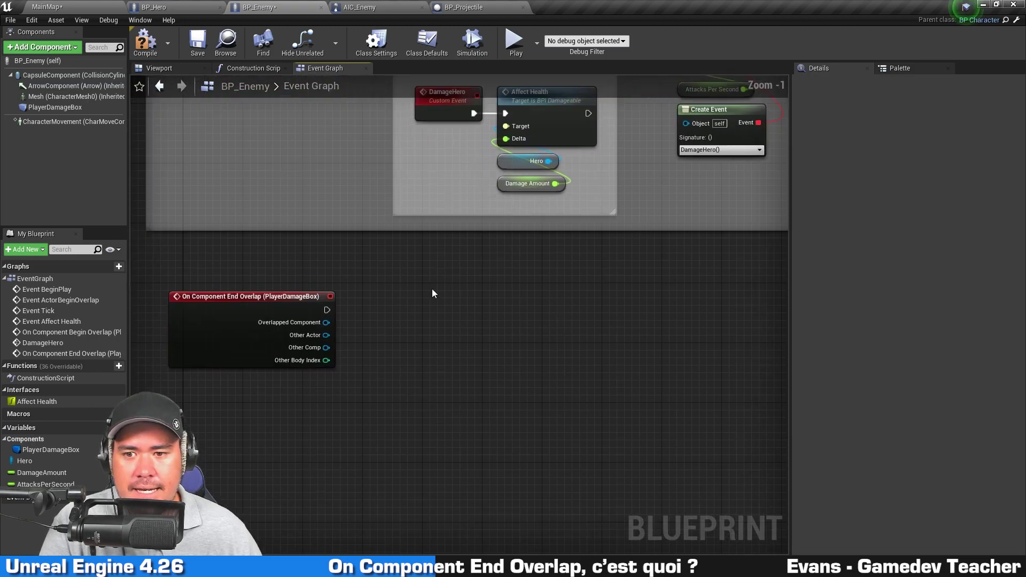
left_click(160, 68)
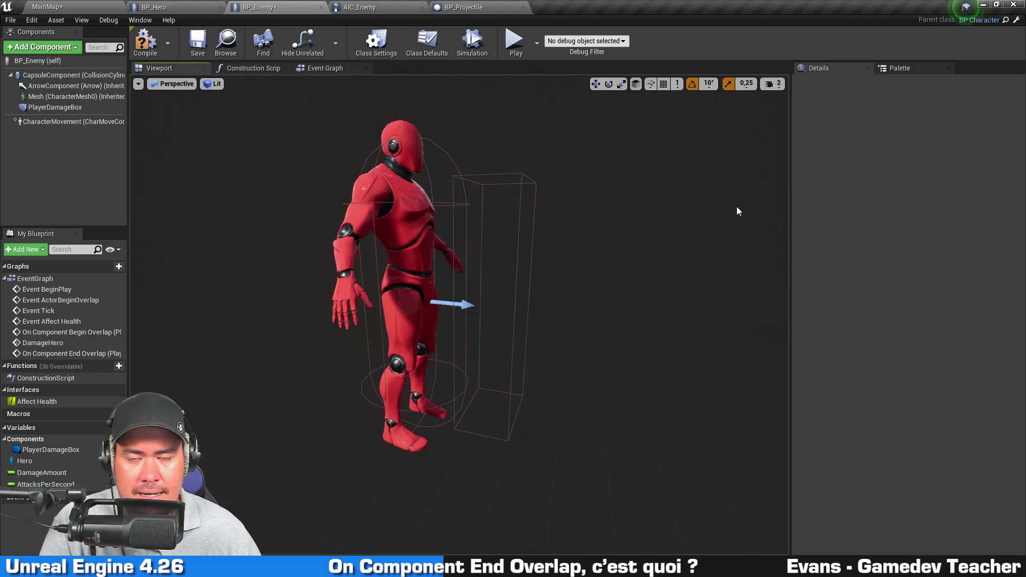
left_click(317, 69)
Position the End Overlap event just beneath the Begin Overlap comment box.
right_click_drag(503, 214, 513, 408)
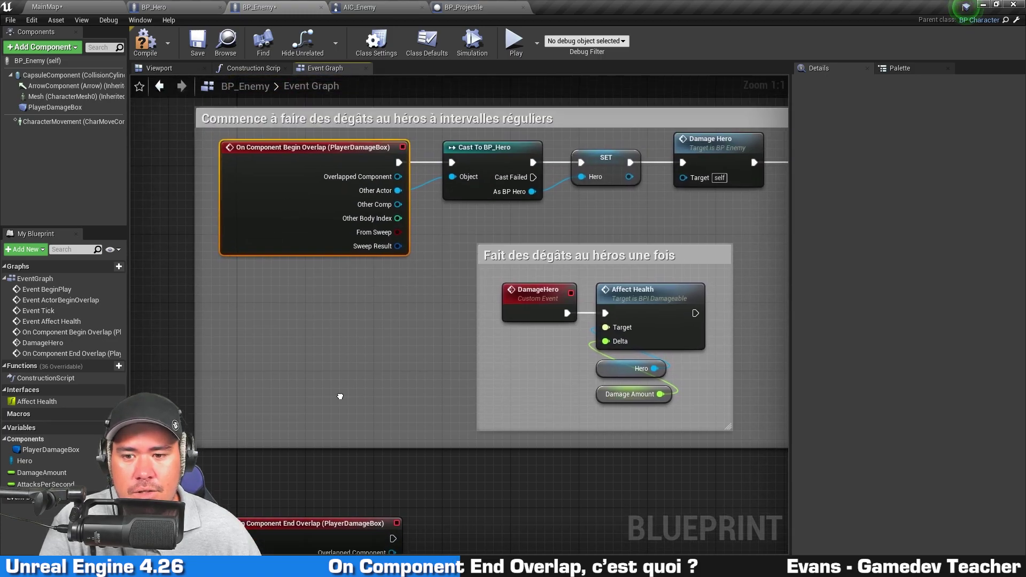
right_click_drag(339, 394, 374, 257)
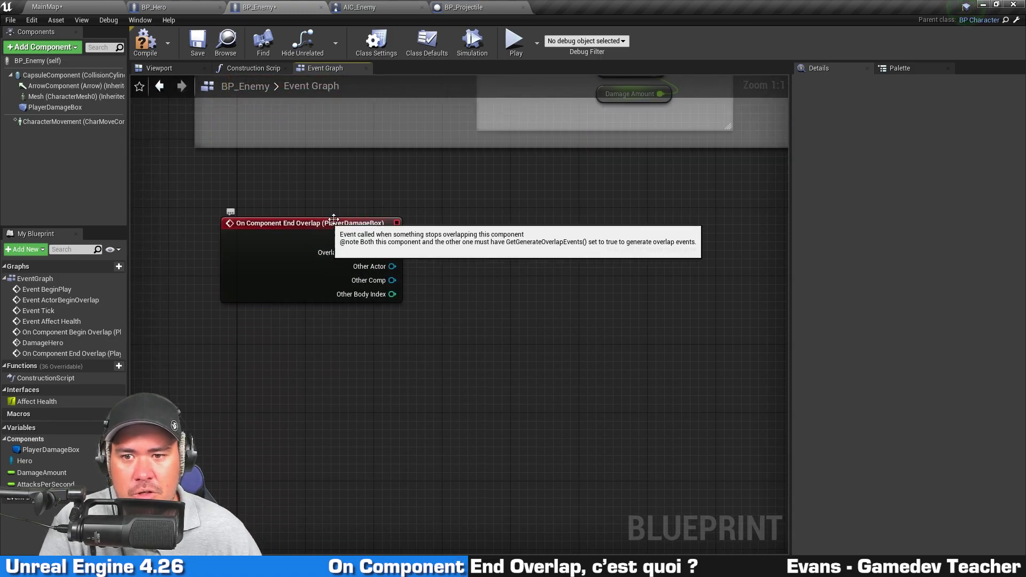
left_click_drag(392, 266, 610, 303)
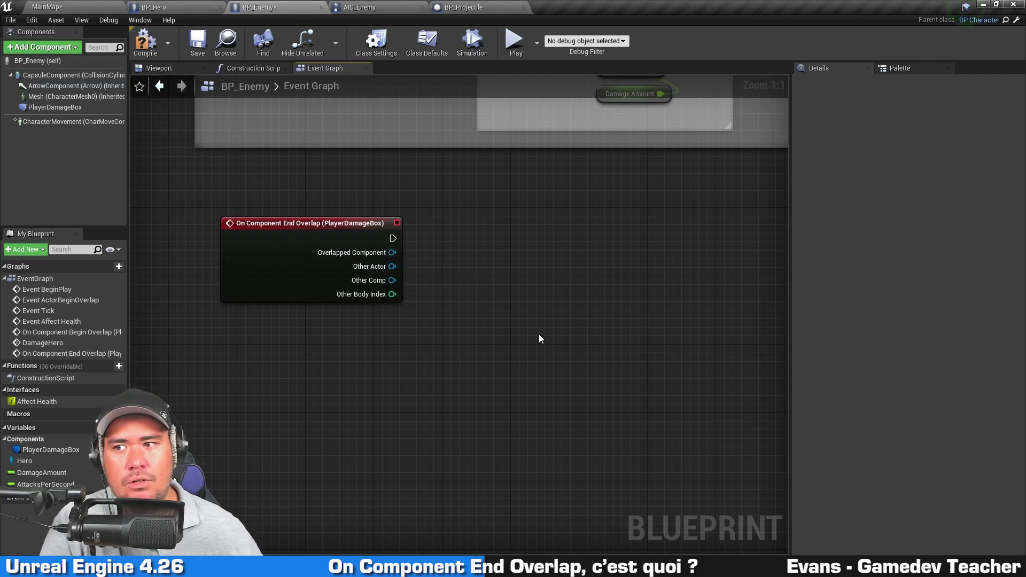
right_click_drag(508, 295, 491, 312)
left_click_drag(375, 297, 629, 234)
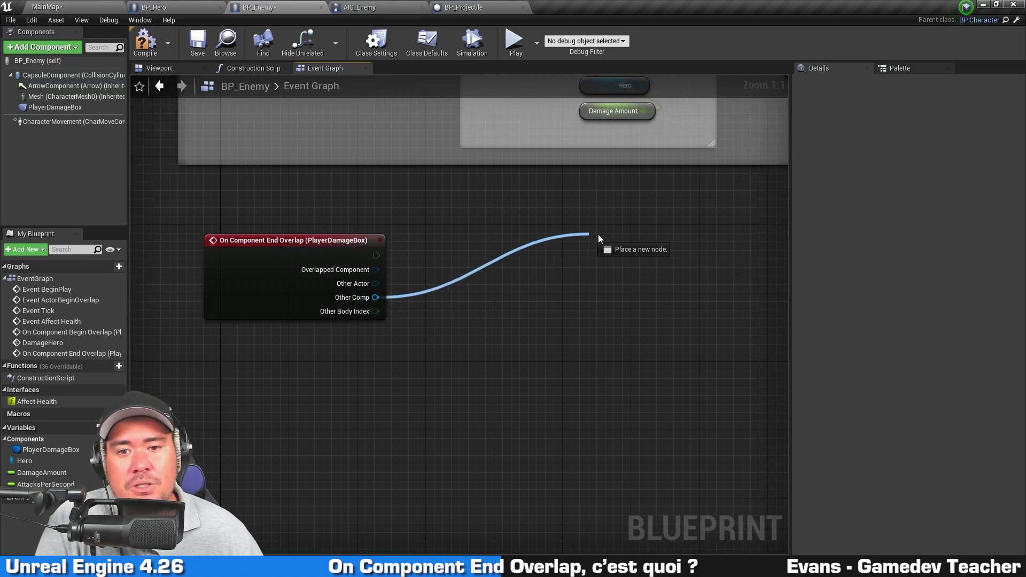
left_click(504, 216)
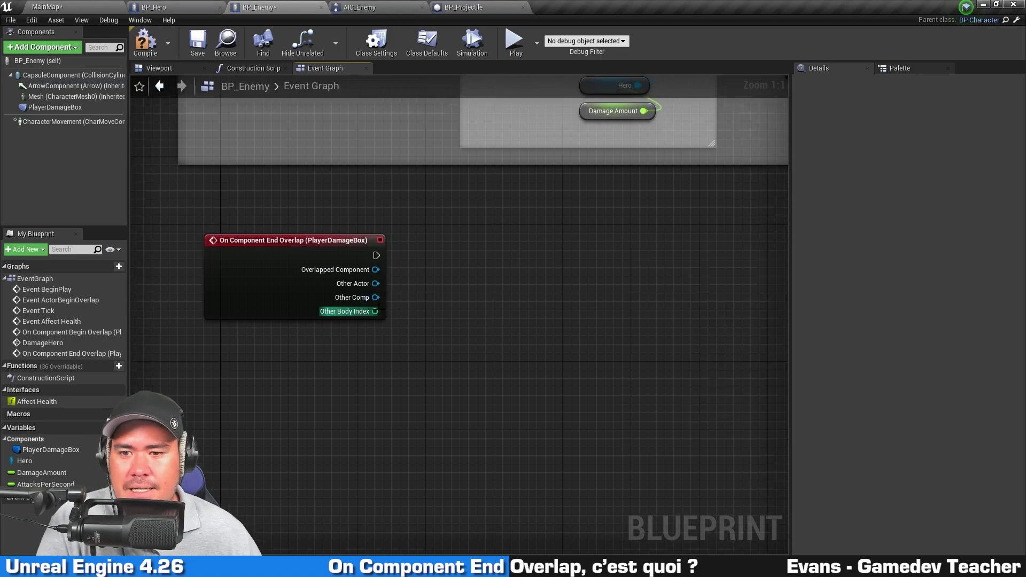
scroll(526, 310, "down", 1)
mouse_move(526, 310)
right_mouse_down()
mouse_move(501, 473)
mouse_move(411, 450)
right_mouse_up()
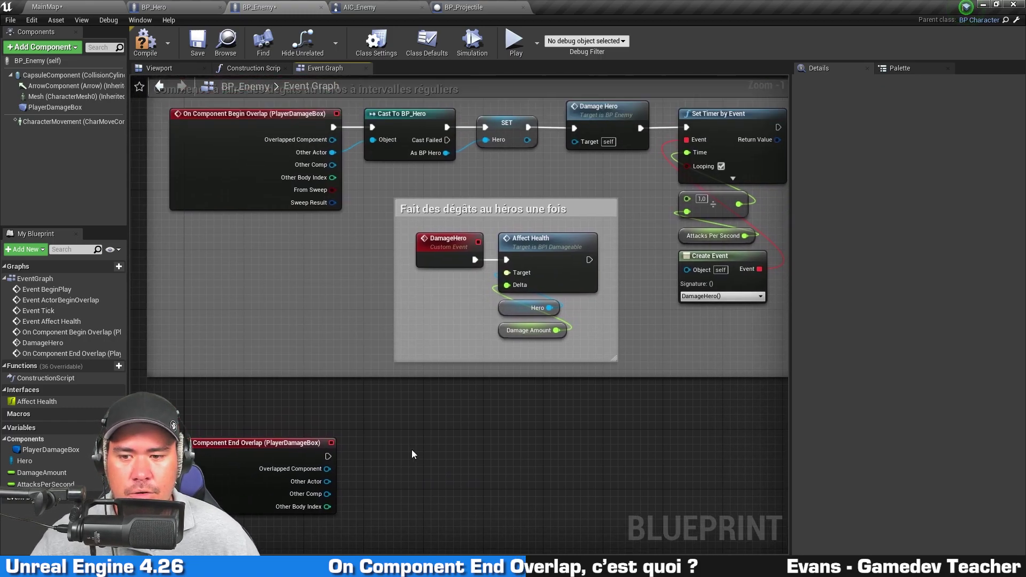
left_click_drag(265, 463, 267, 450)
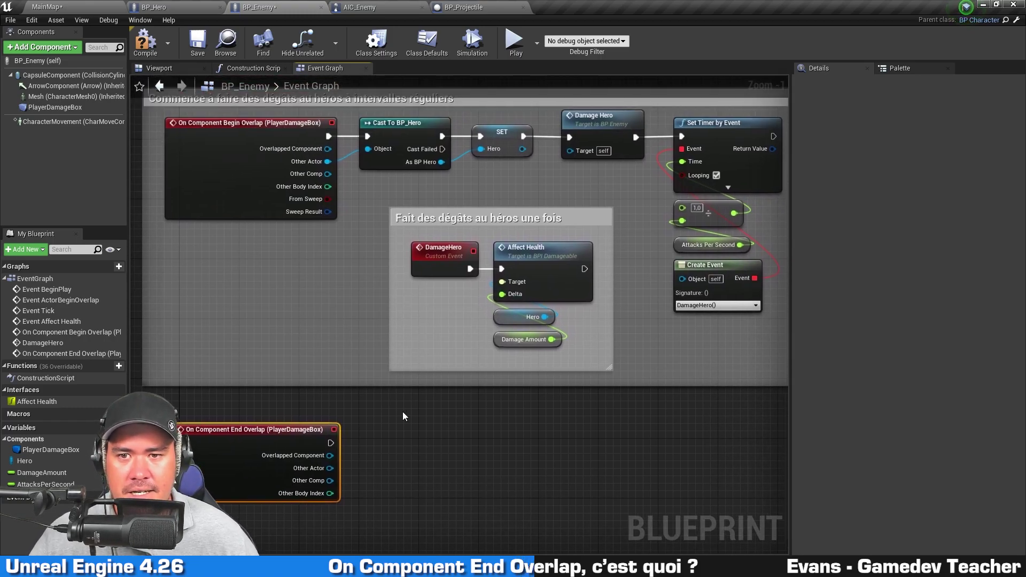
left_click(411, 131)
left_click(464, 7)
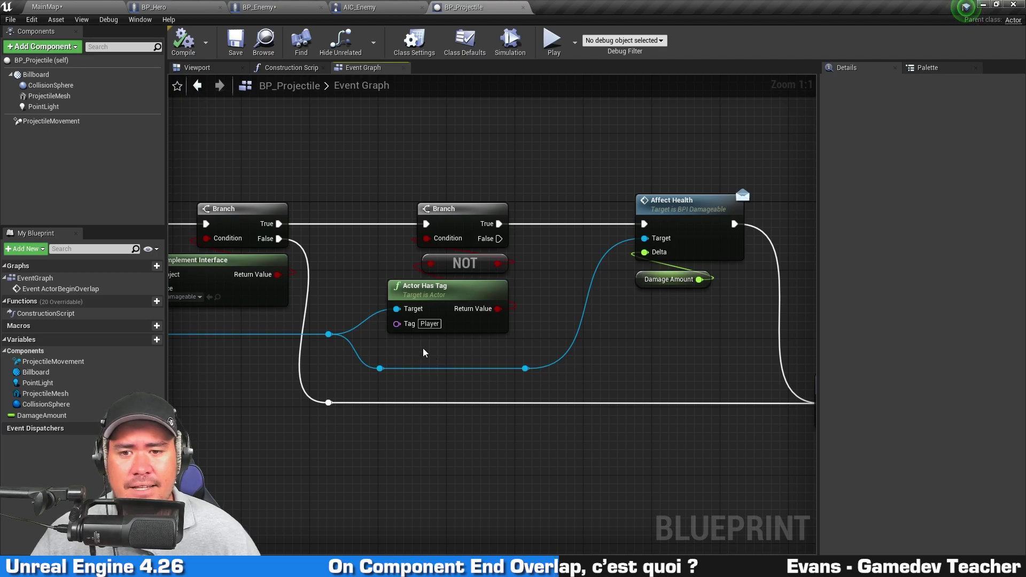
left_click_drag(424, 353, 503, 186)
left_click(347, 146)
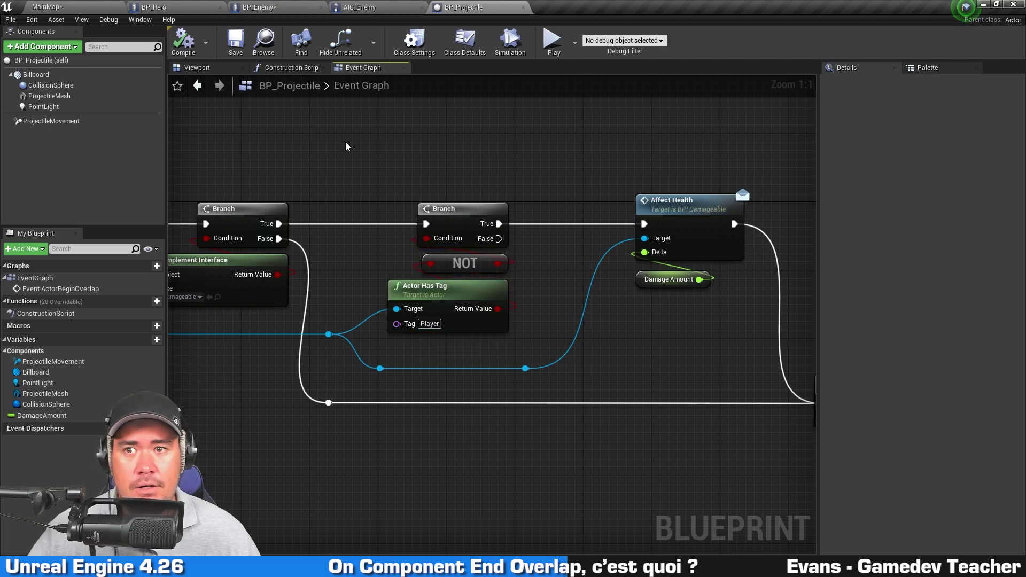
left_click(288, 6)
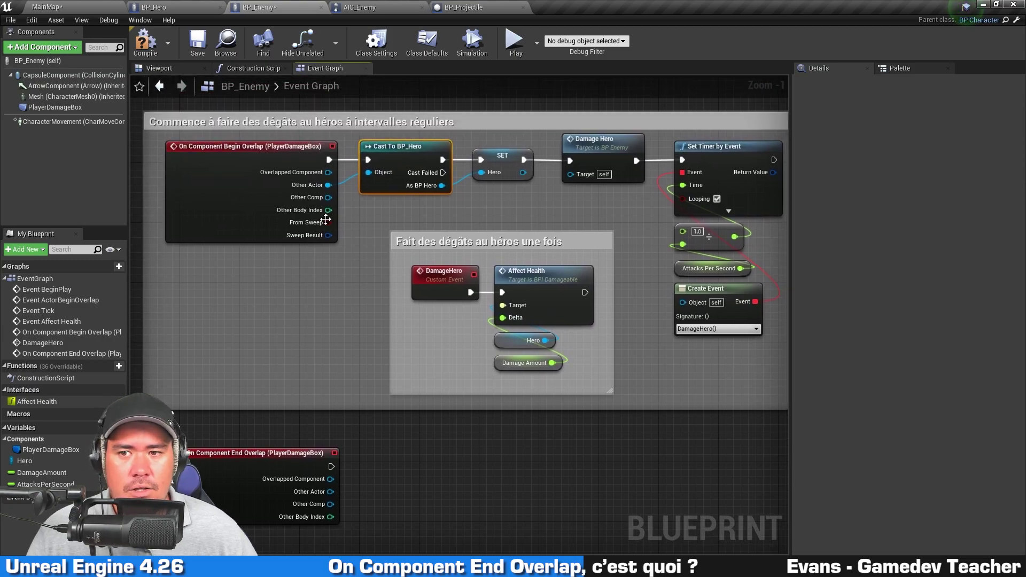
left_click(246, 166)
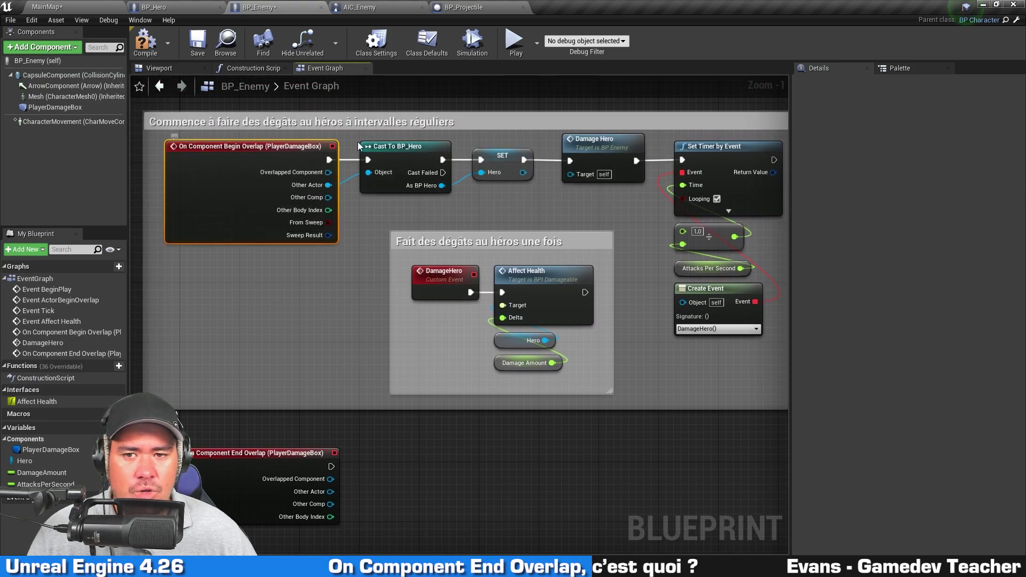
left_click(396, 182)
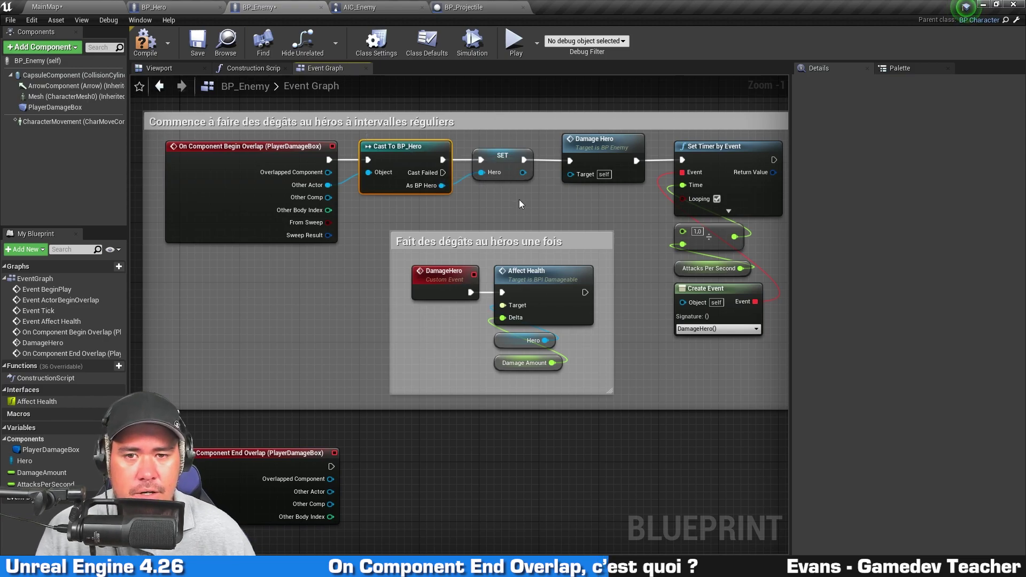
left_click(503, 163)
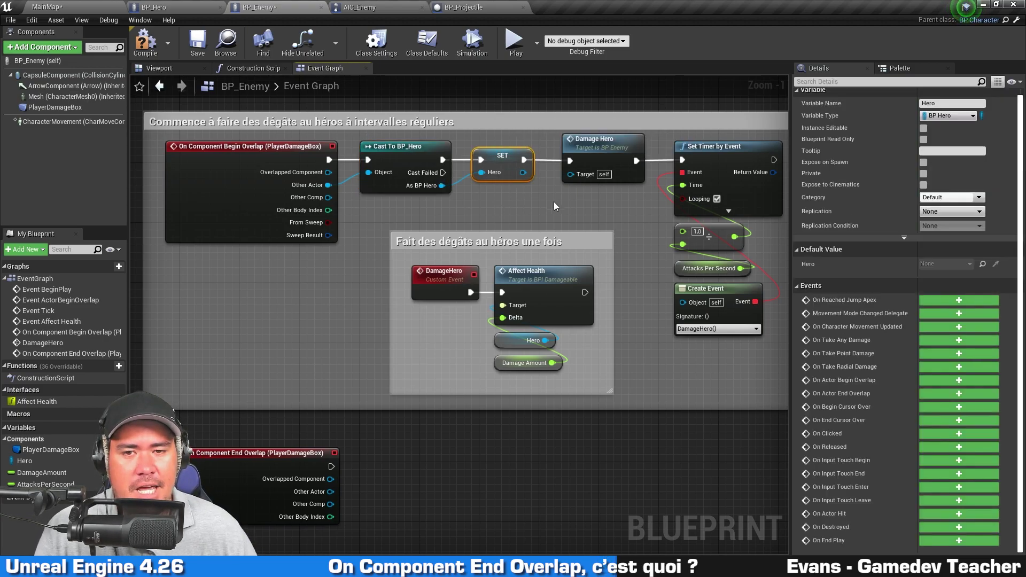
Compare End Overlap's Other Actor with the Hero variable using an Equal (Object) node.
mouse_move(386, 461)
right_mouse_down()
mouse_move(406, 345)
mouse_move(380, 308)
right_mouse_up()
scroll(380, 308, "up", 1)
left_click_drag(321, 296, 454, 326)
type("=")
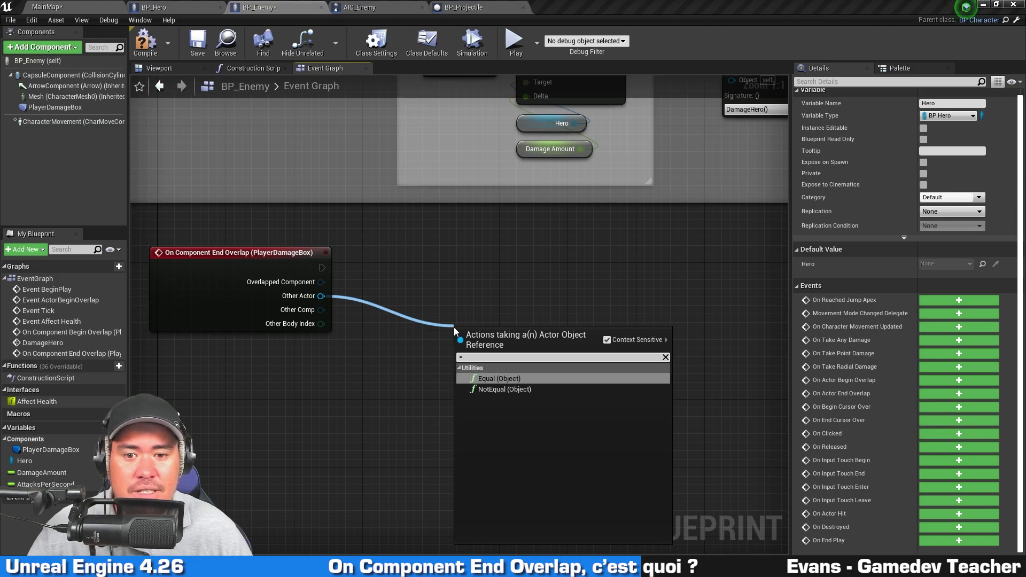
left_click(522, 378)
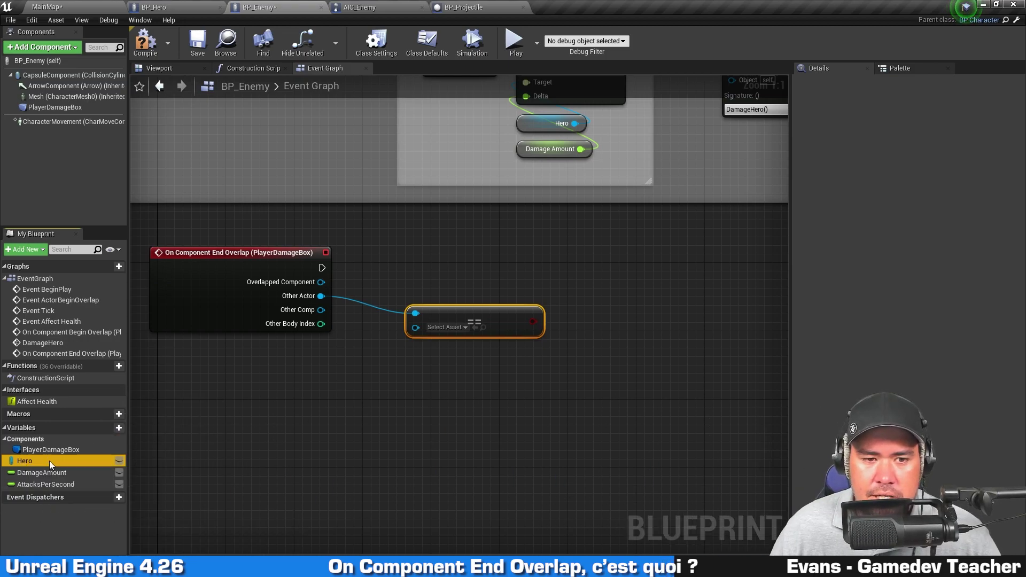
left_click_drag(49, 461, 234, 430)
left_click_drag(393, 361, 412, 332)
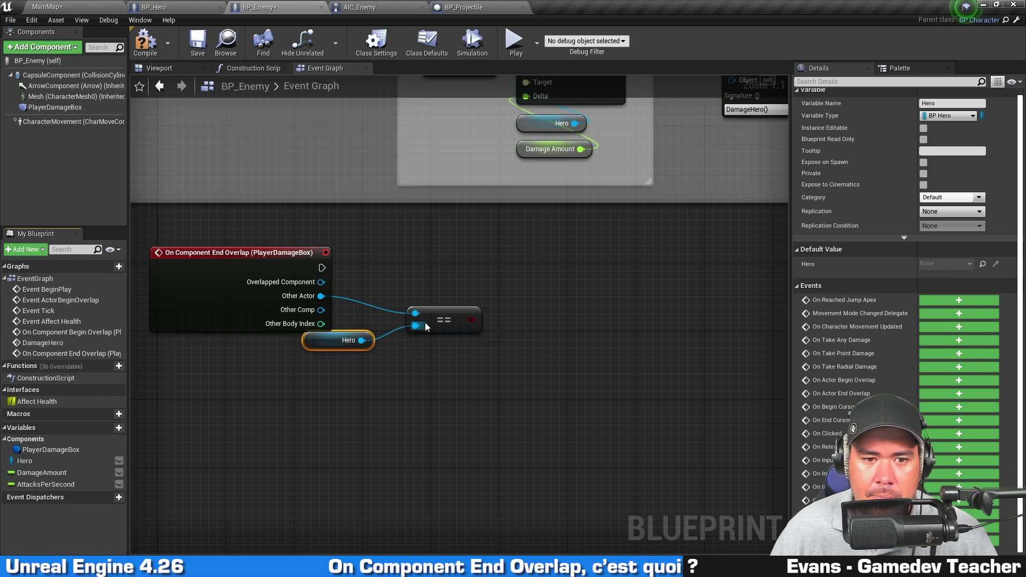
left_click(467, 258)
right_click_drag(466, 259, 470, 271)
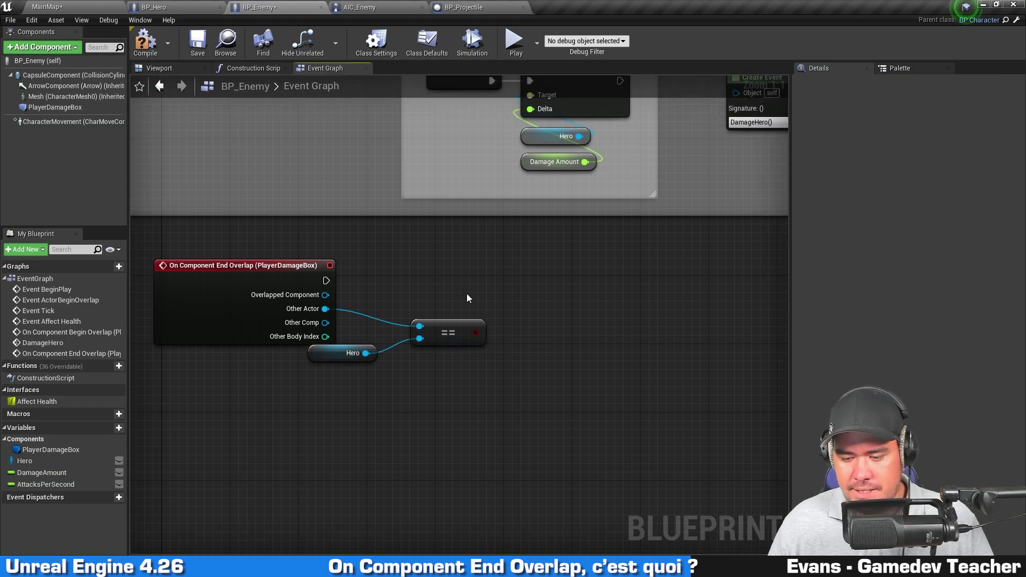
Add a Branch run by the End Overlap event, using the comparison result as its Condition.
left_click(488, 265)
left_click_drag(325, 280, 486, 284)
left_click_drag(475, 333, 511, 308)
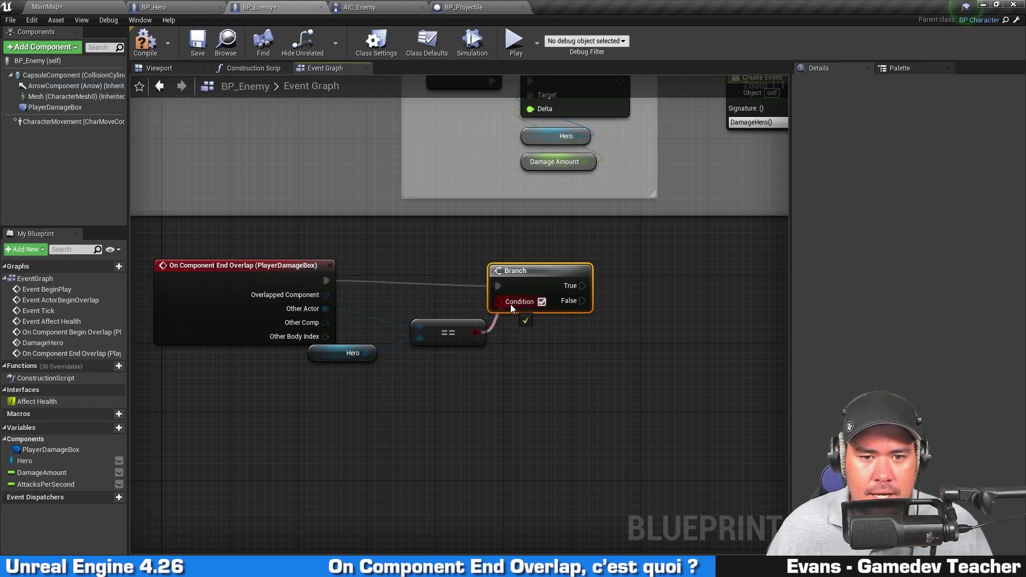
left_click(480, 352)
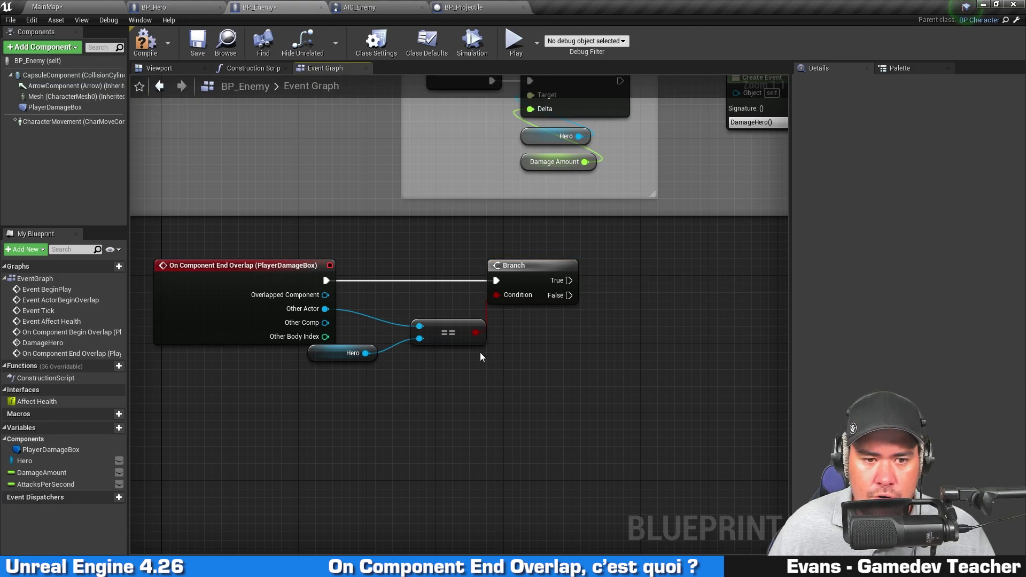
left_click_drag(342, 350, 389, 394)
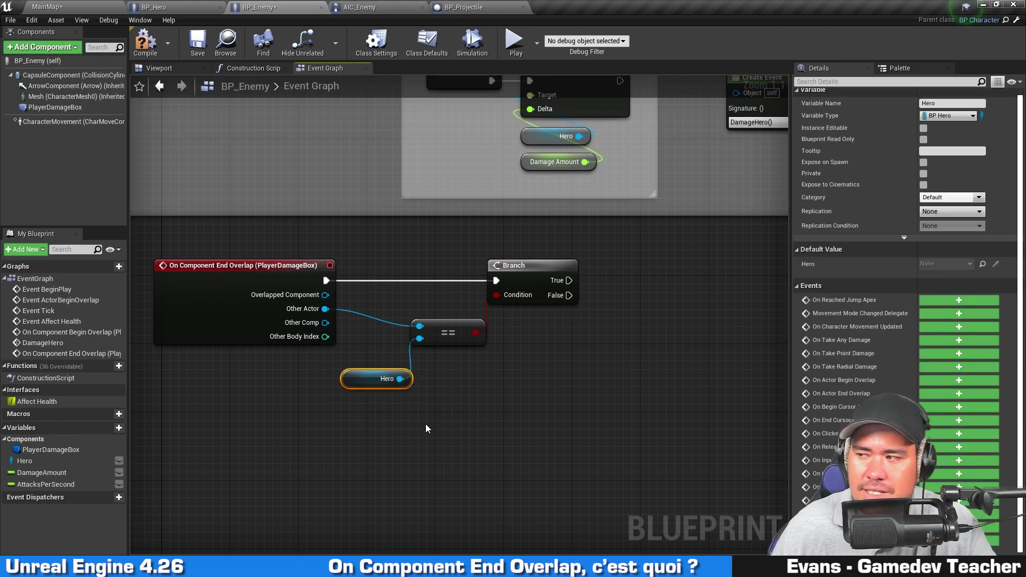
left_click(425, 425)
left_click(375, 379)
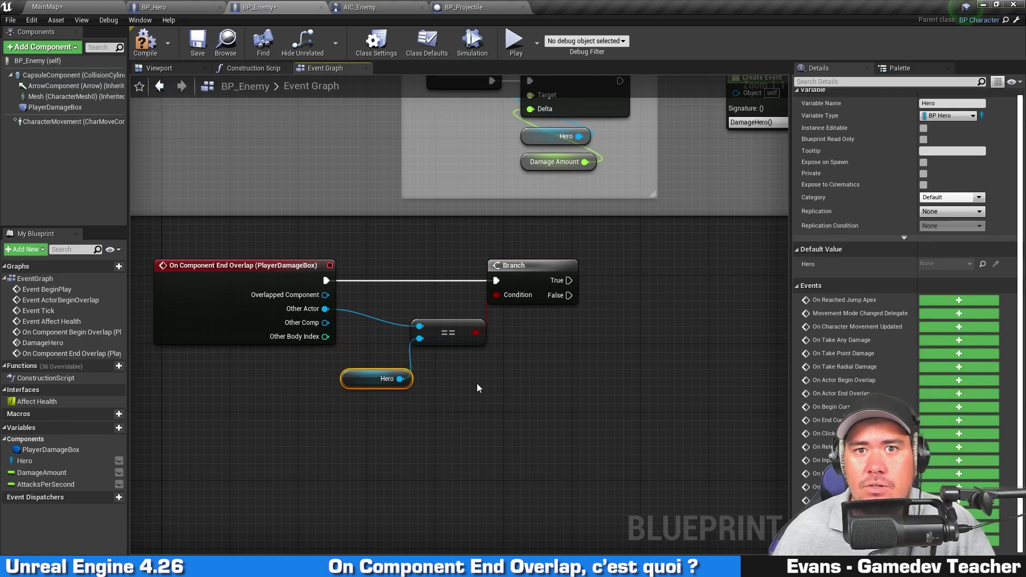
Nudge the Cast To BP_Hero node slightly right in the Begin Overlap chain.
right_click_drag(381, 381, 377, 458)
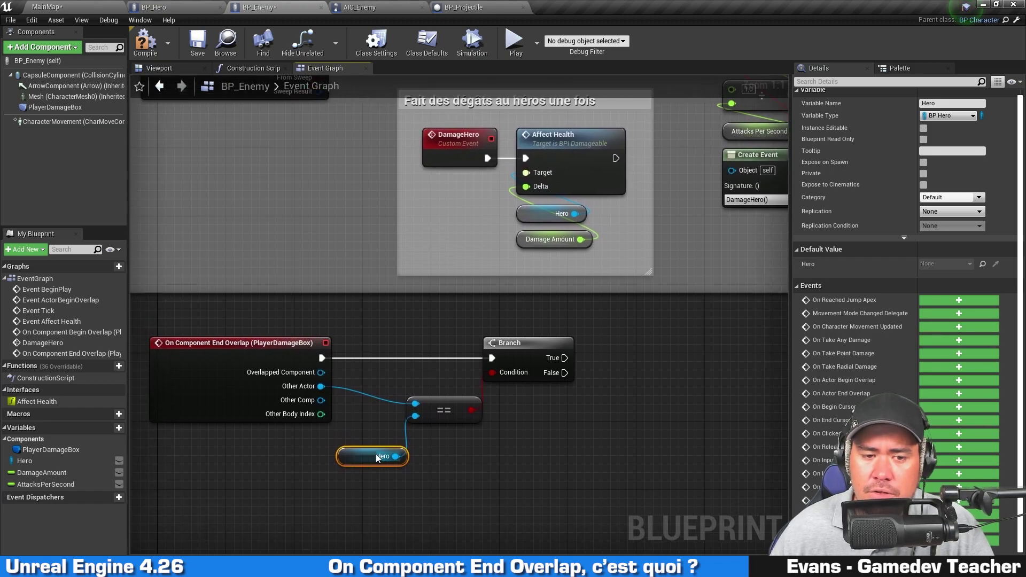
right_click_drag(669, 245, 624, 464)
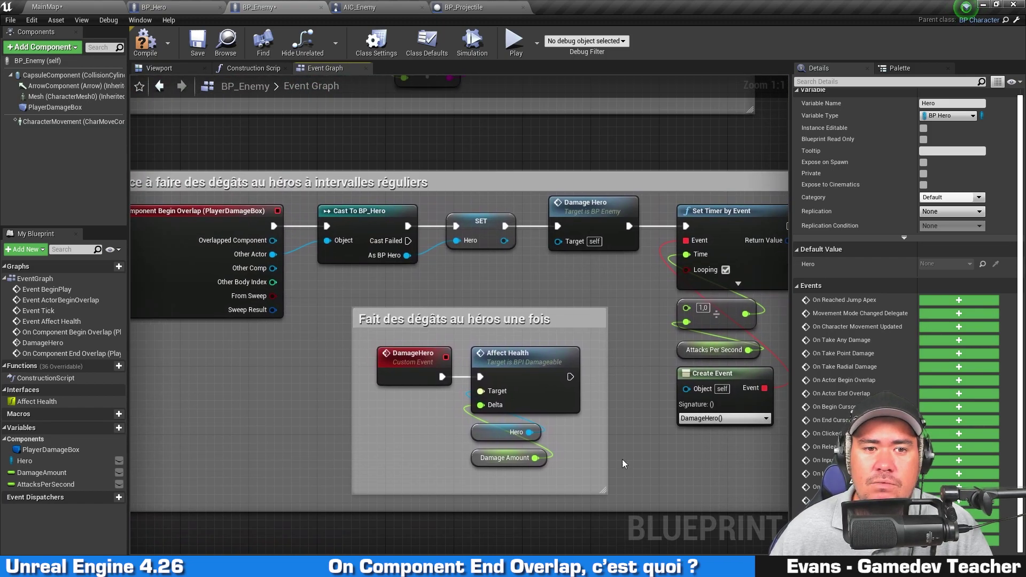
left_click(367, 222)
left_click_drag(378, 223, 386, 223)
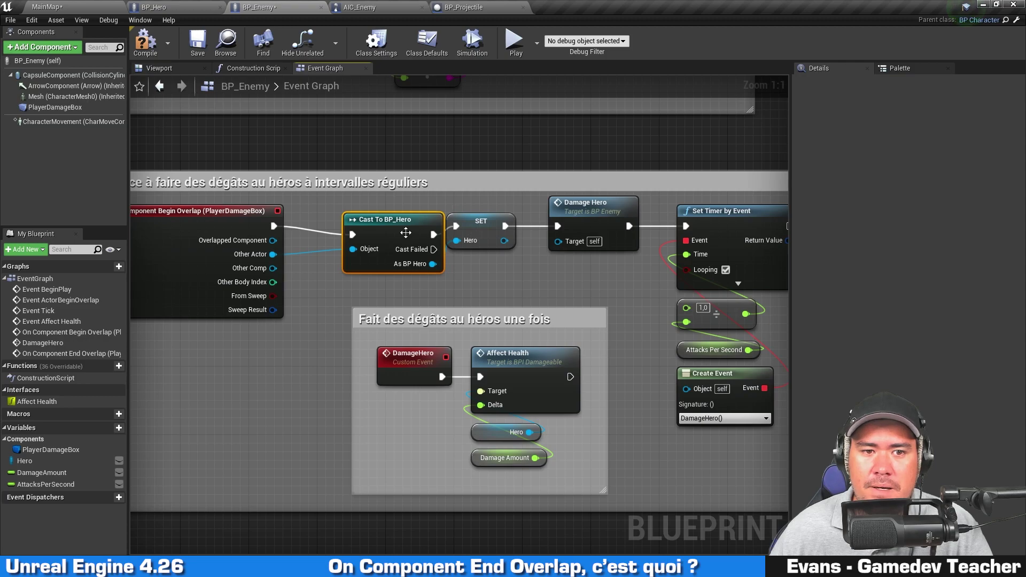
Arrange the Hero getter, comparison and Branch nodes neatly beside the End Overlap event.
right_click_drag(453, 429, 490, 128)
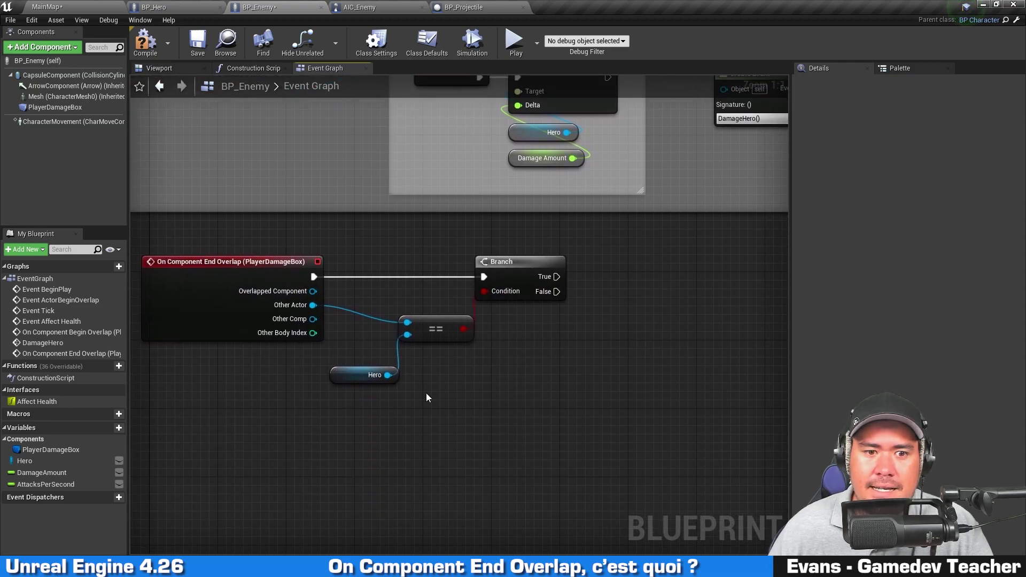
left_click(343, 383)
left_click_drag(344, 383, 276, 383)
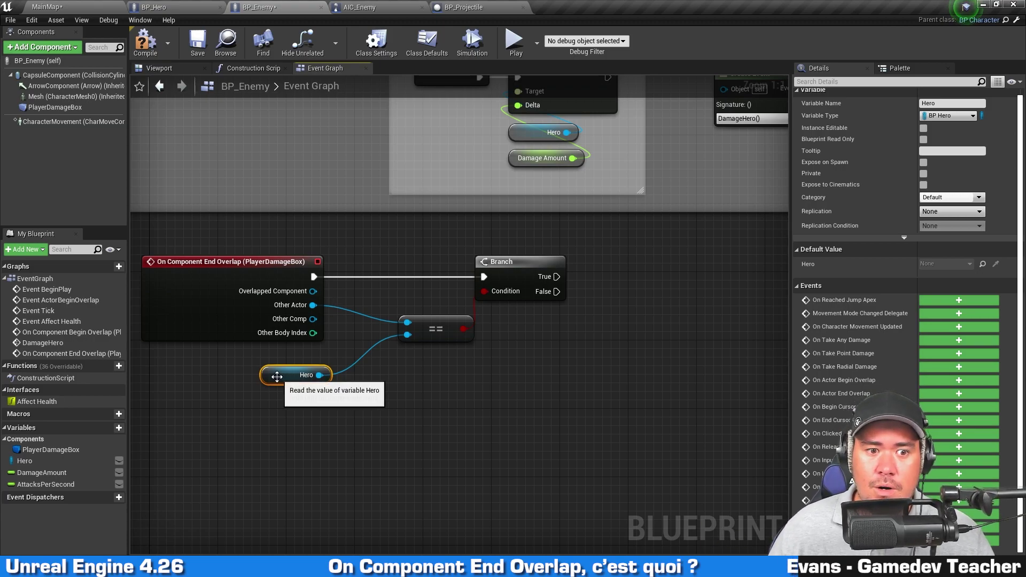
left_click_drag(316, 375, 307, 359)
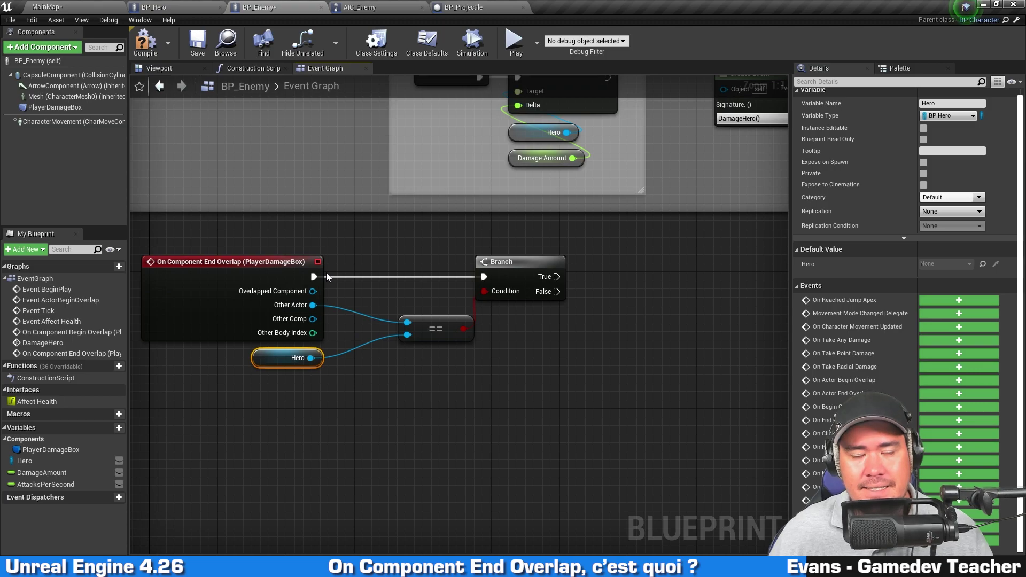
mouse_move(275, 368)
left_mouse_down()
mouse_move(283, 384)
mouse_move(267, 377)
left_mouse_up()
left_click_drag(436, 327, 410, 327)
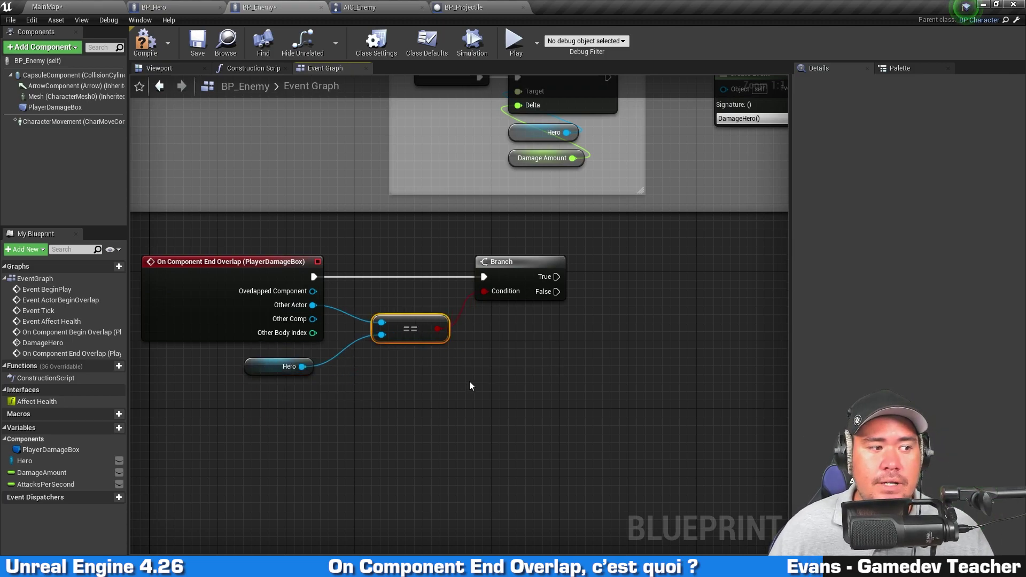
left_click_drag(495, 262, 392, 262)
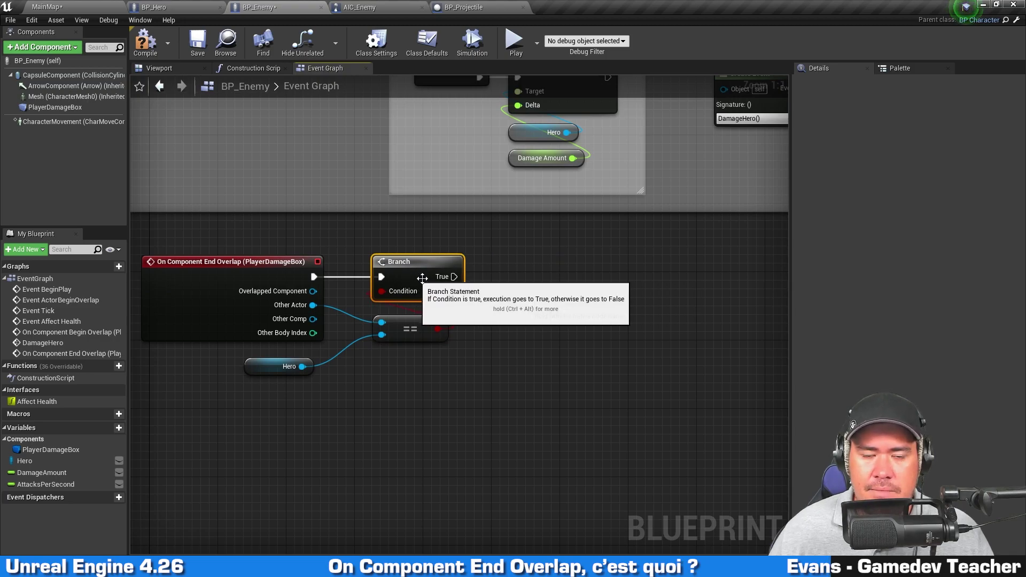
left_click(584, 258)
right_click_drag(679, 212, 281, 512)
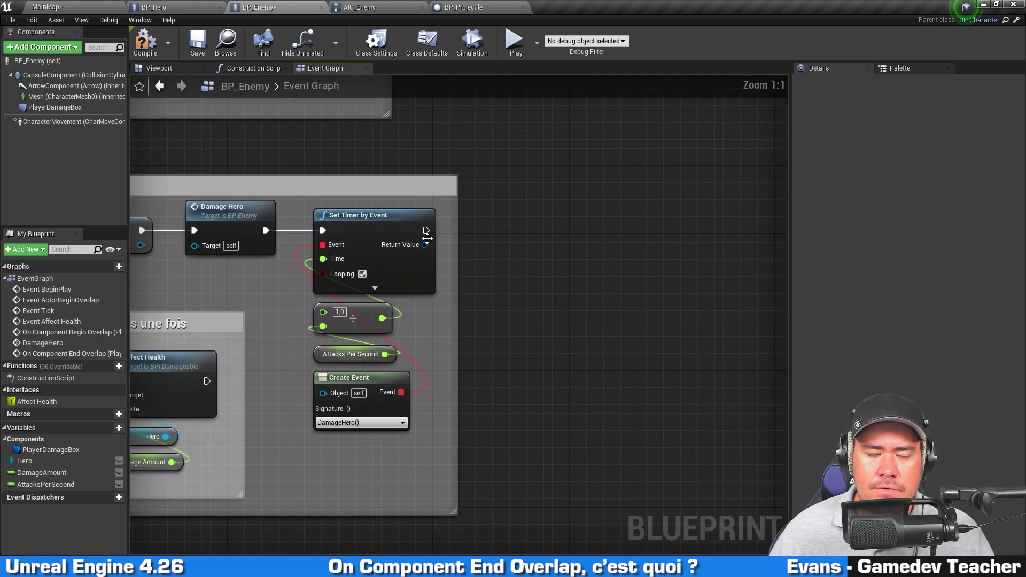
Promote the timer's Return Value to a variable named Timer and place its SET node beside Set Timer.
left_click_drag(426, 245, 604, 241)
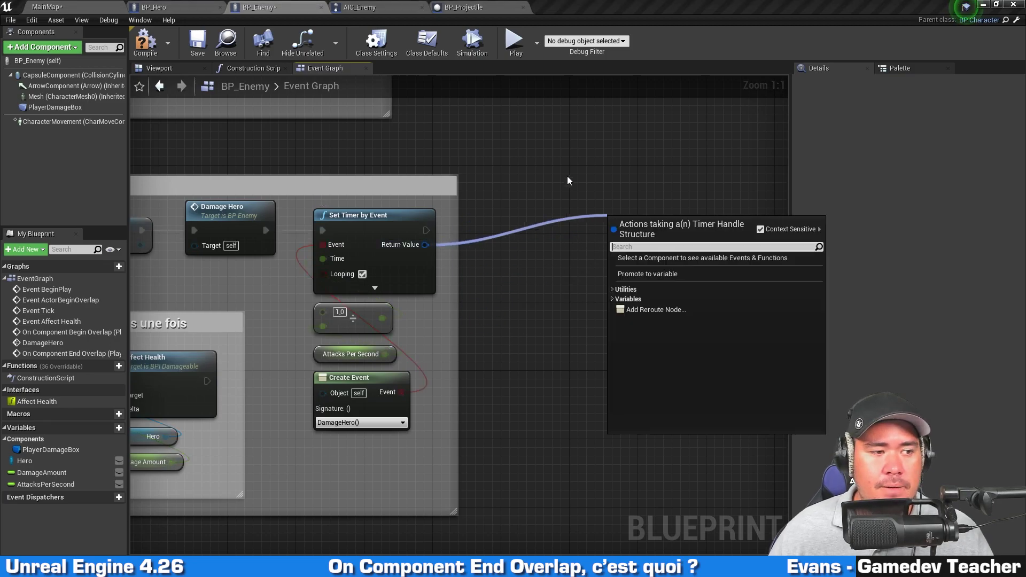
left_click(534, 199)
right_click(426, 245)
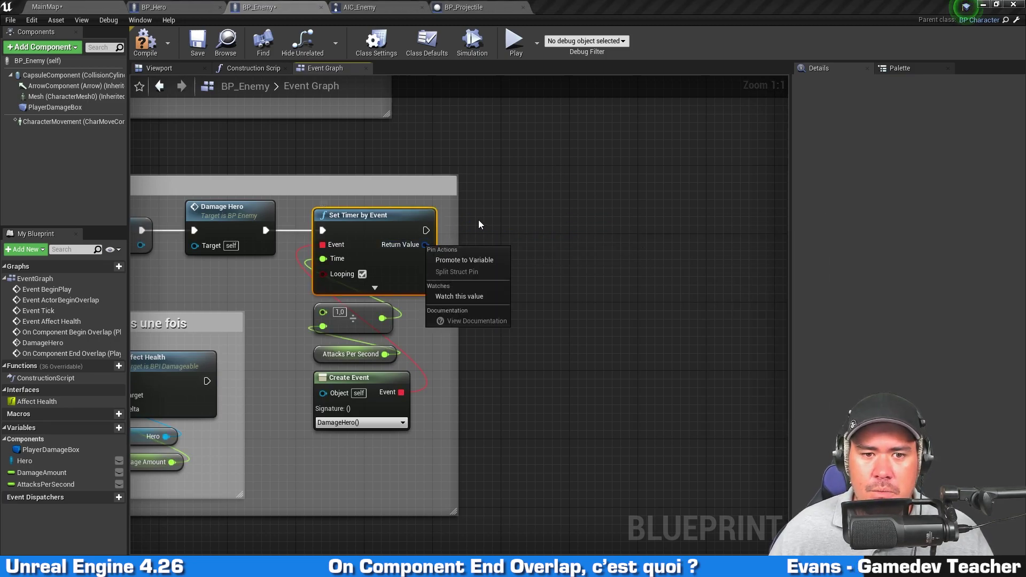
left_click(476, 260)
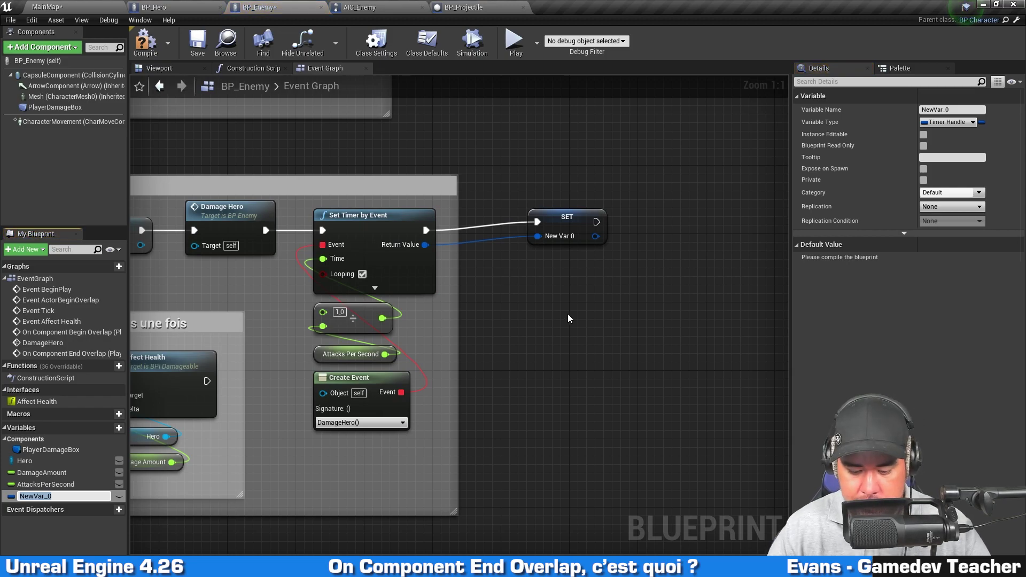
type("Timer")
key("Return")
left_click_drag(566, 225, 502, 233)
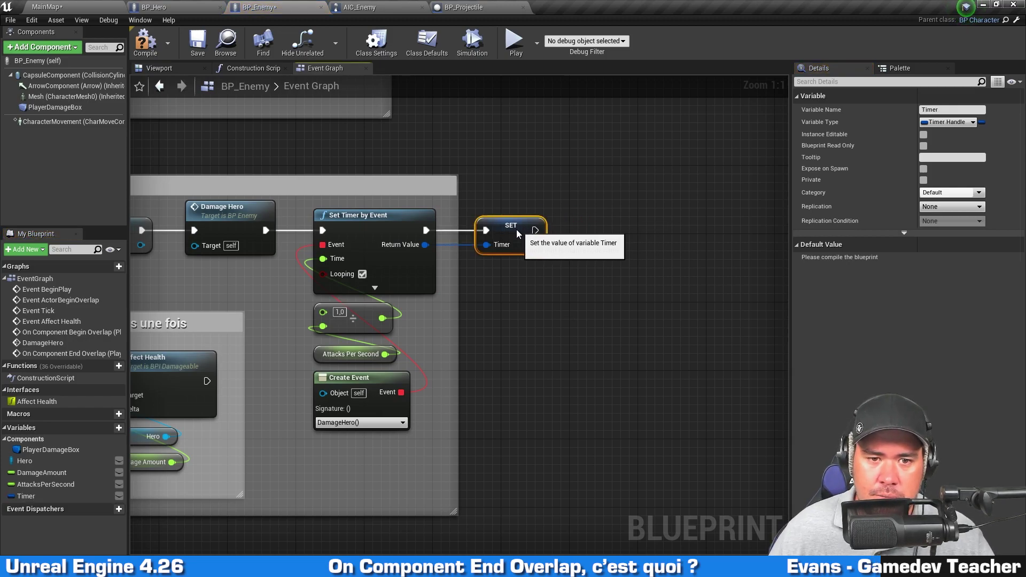
scroll(588, 281, "down", 2)
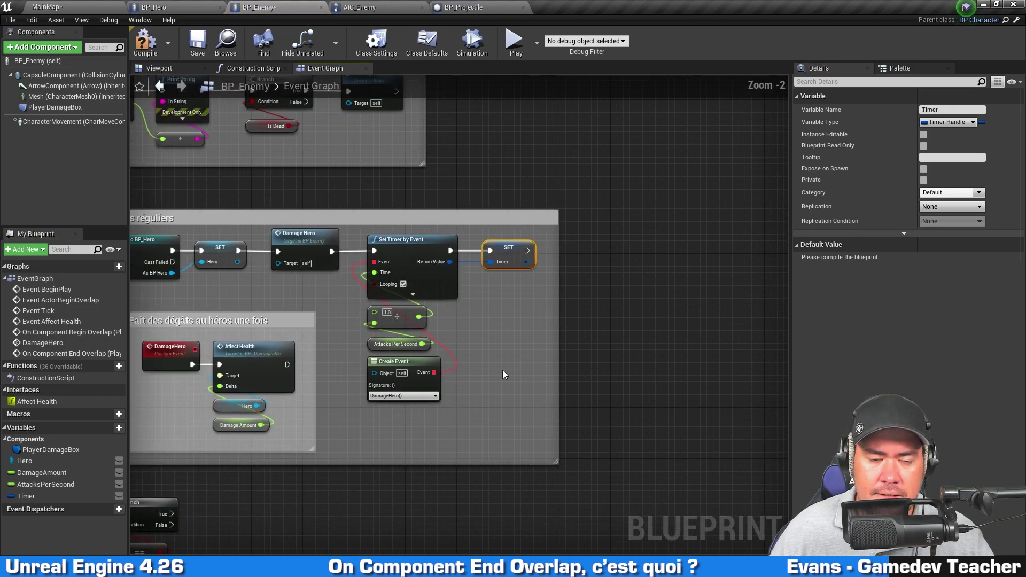
right_click_drag(424, 514, 415, 277)
scroll(416, 277, "up", 2)
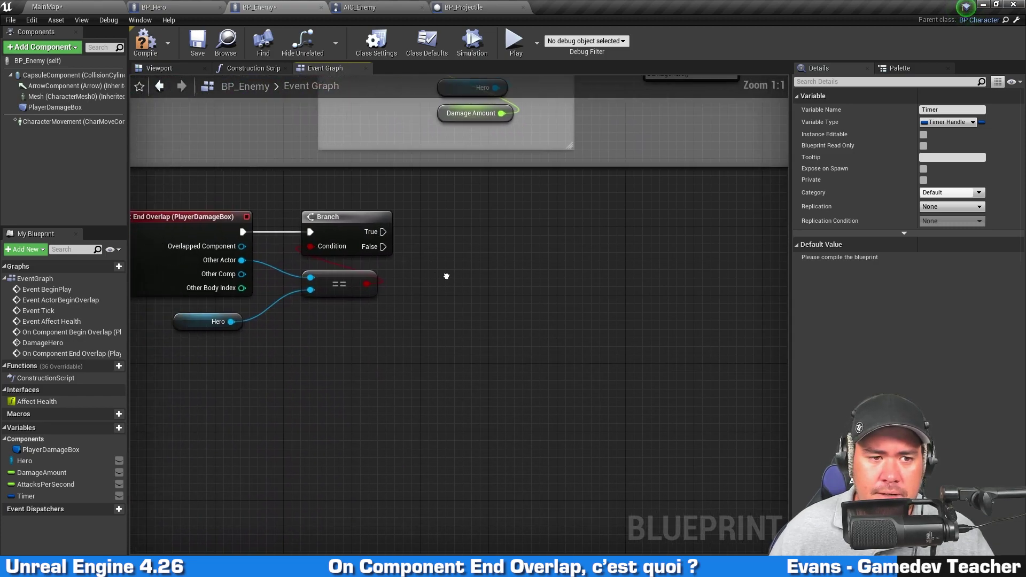
Feed a Timer getter into Clear and Invalidate Timer by Handle, run from the Branch's True output.
left_click(30, 496)
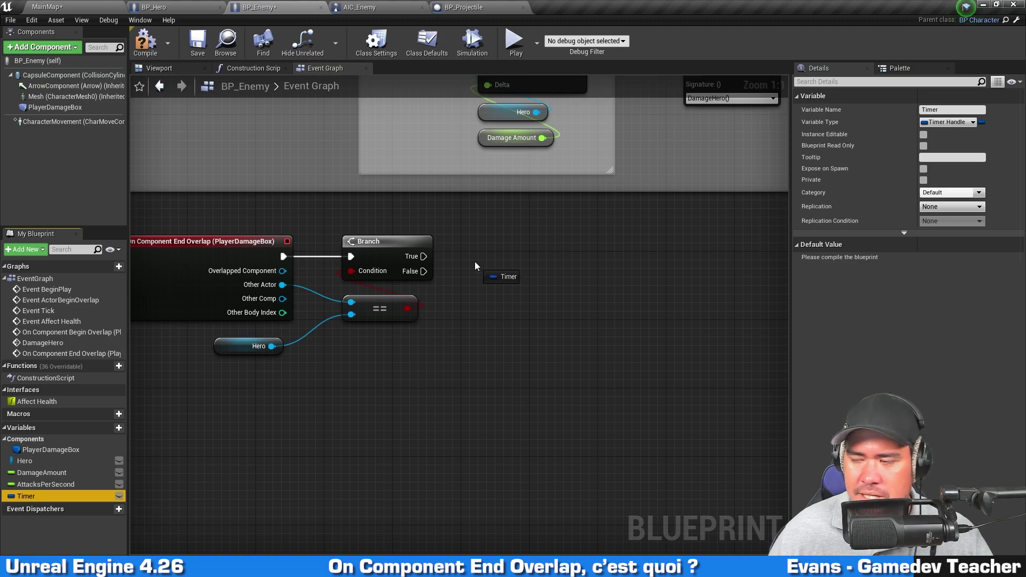
left_click_drag(475, 266, 463, 278, "ctrl")
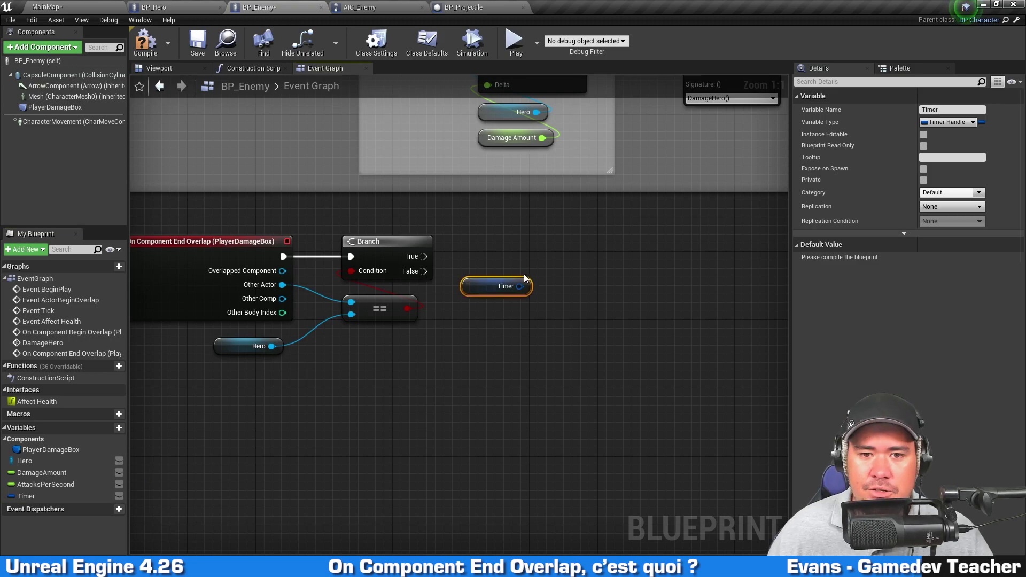
left_click_drag(523, 286, 553, 255)
type("clear")
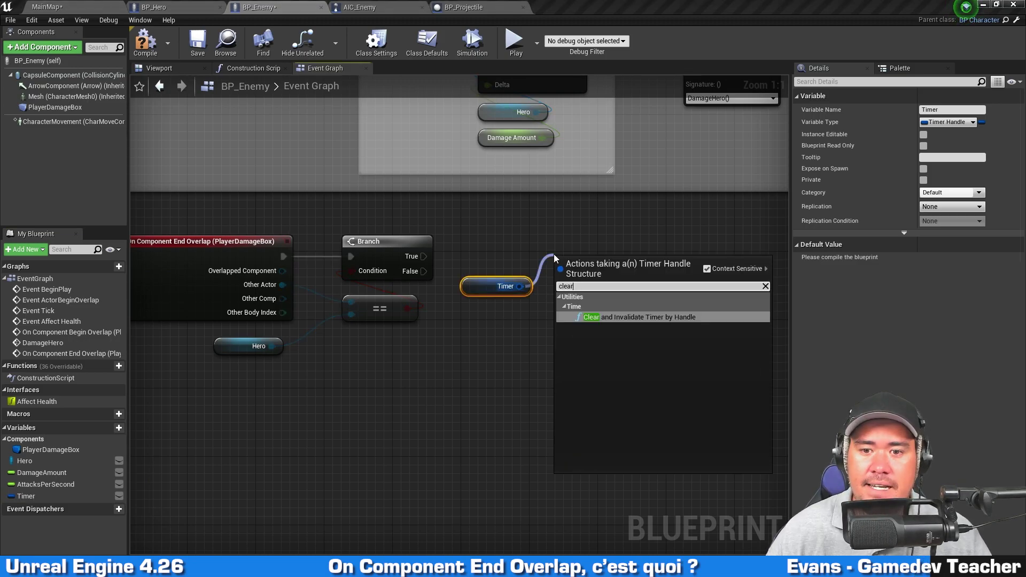
key("Return")
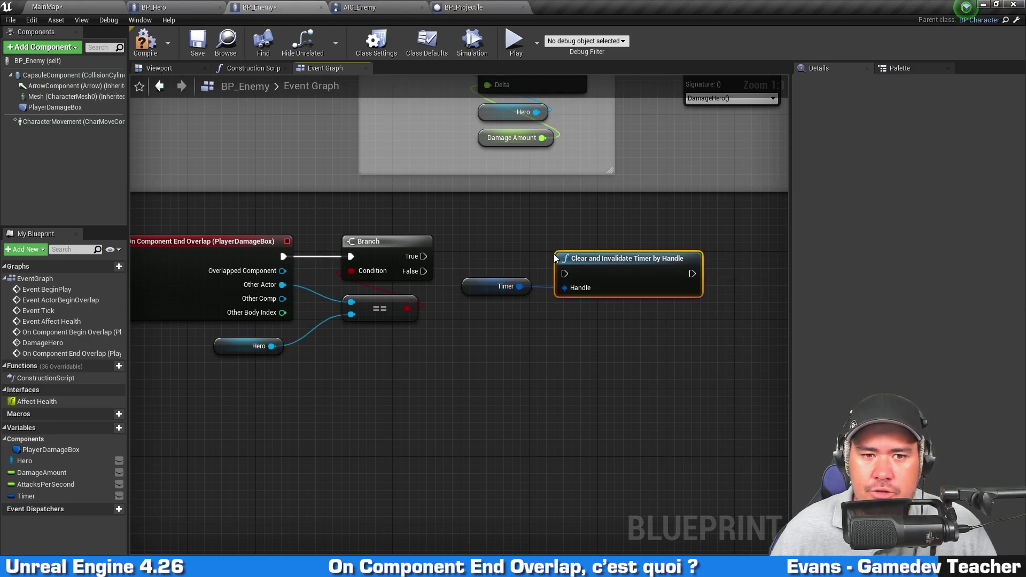
mouse_move(423, 257)
left_mouse_down()
mouse_move(564, 274)
mouse_move(537, 246)
mouse_move(521, 255)
left_mouse_up()
left_click_drag(486, 287, 510, 295)
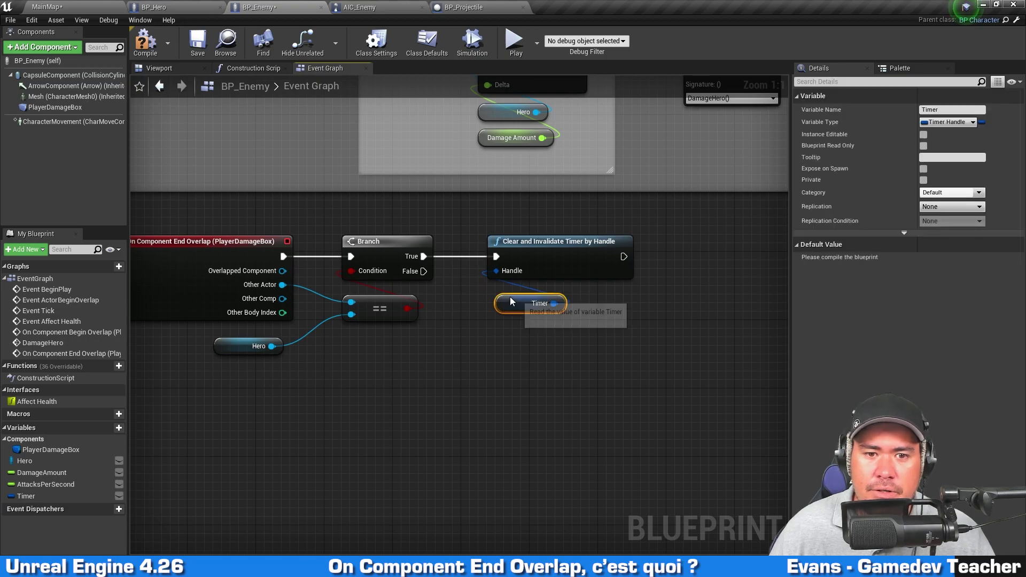
scroll(467, 340, "down", 1)
right_click_drag(494, 341, 556, 308)
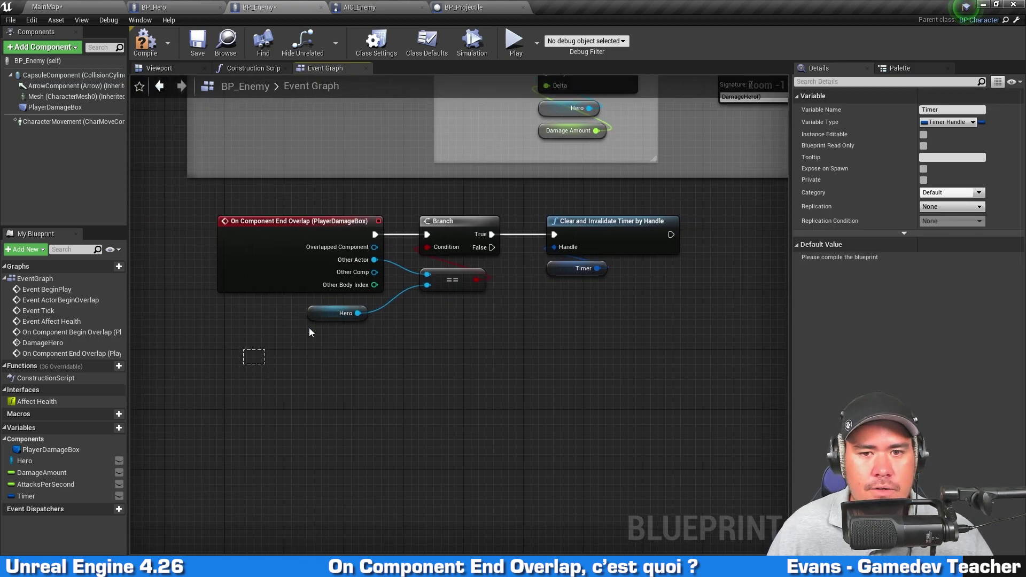
Wrap the End Overlap nodes in a comment titled 'Arrête de faires des dégâts au héros' and save BP_Enemy.
left_click_drag(243, 364, 606, 203)
scroll(605, 262, "down", 2)
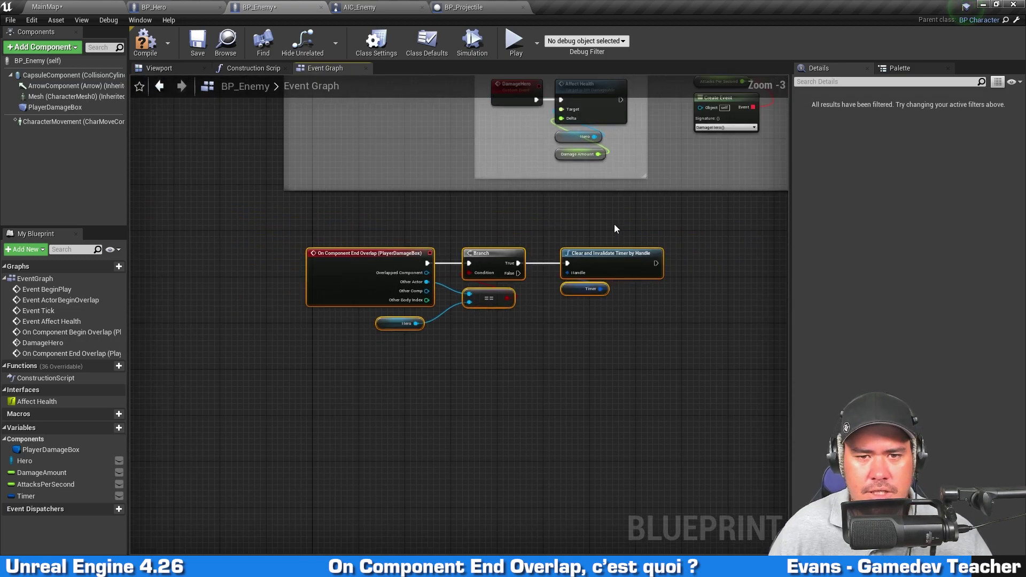
right_click_drag(614, 223, 560, 297)
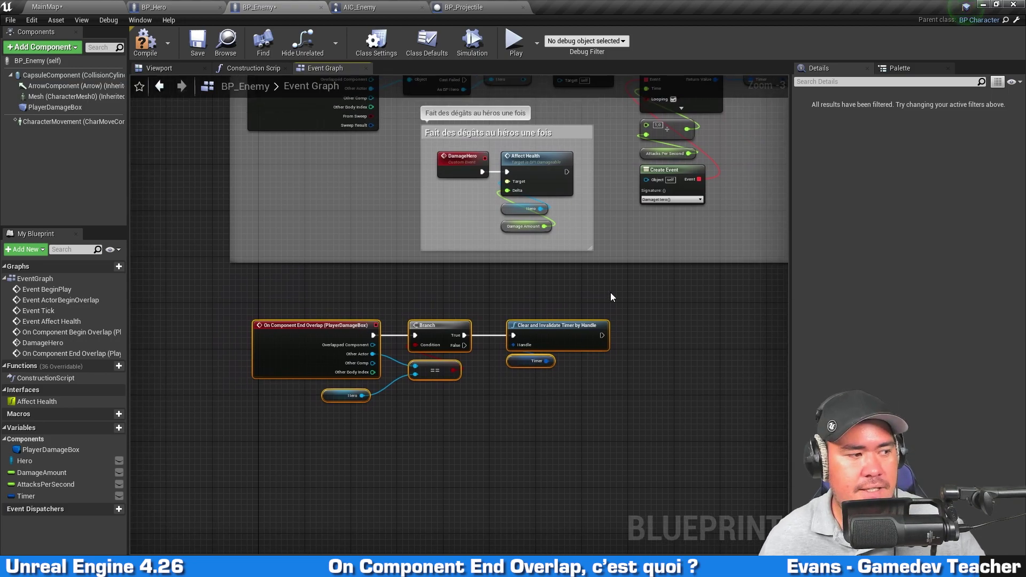
type("c")
type("A")
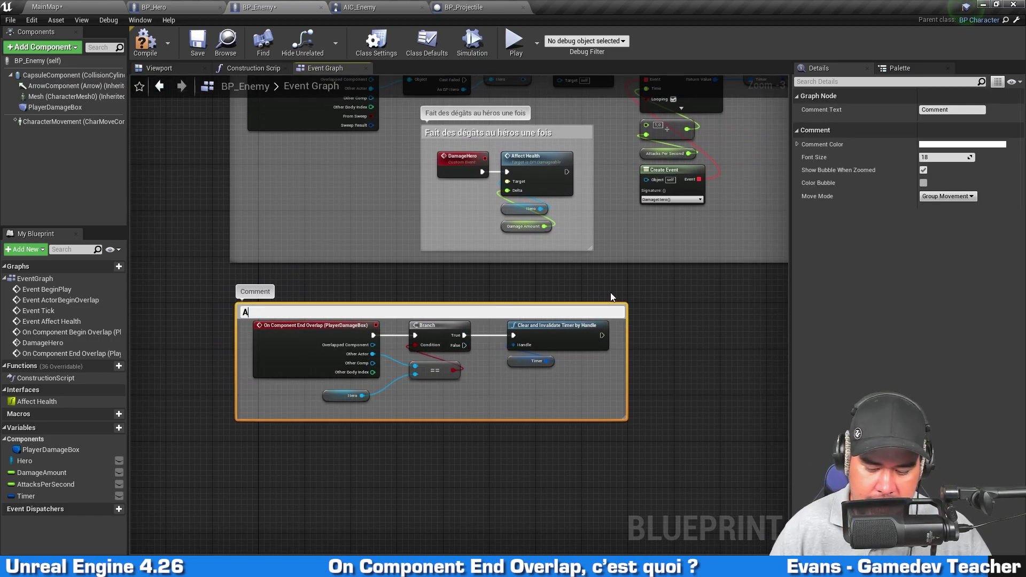
type("ête de faires des dégâts au")
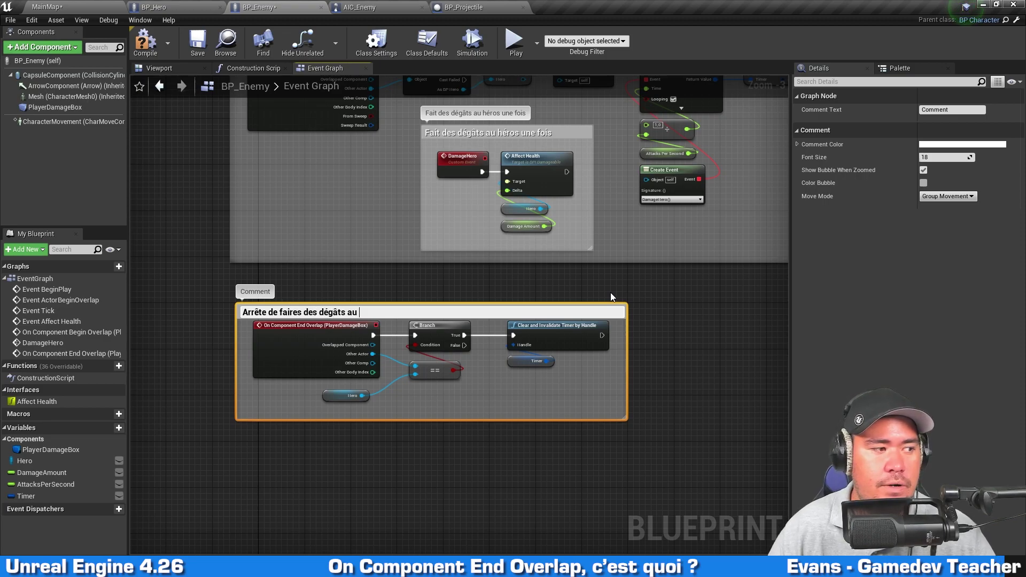
type("héros")
key("Return")
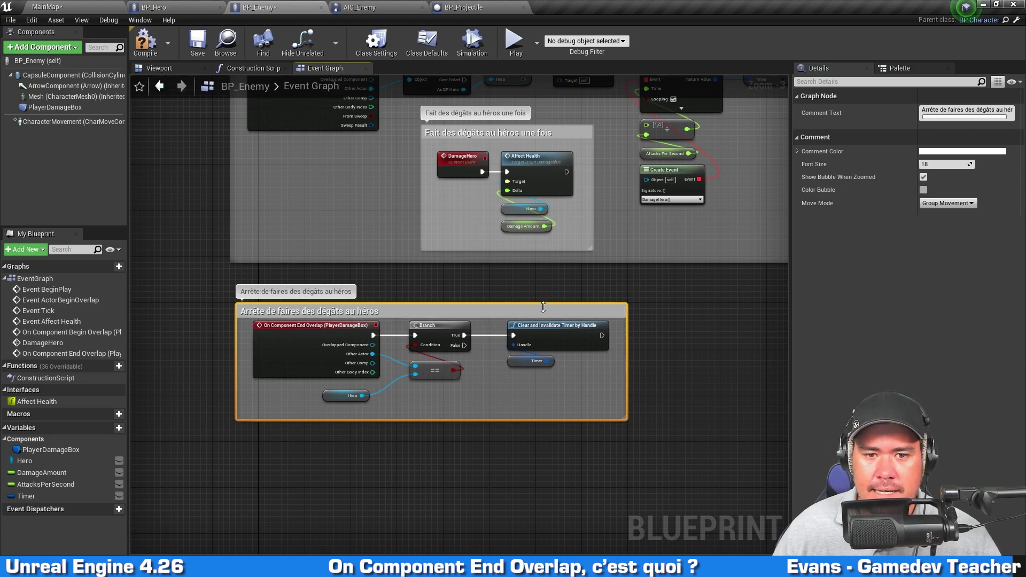
left_click_drag(543, 307, 547, 298)
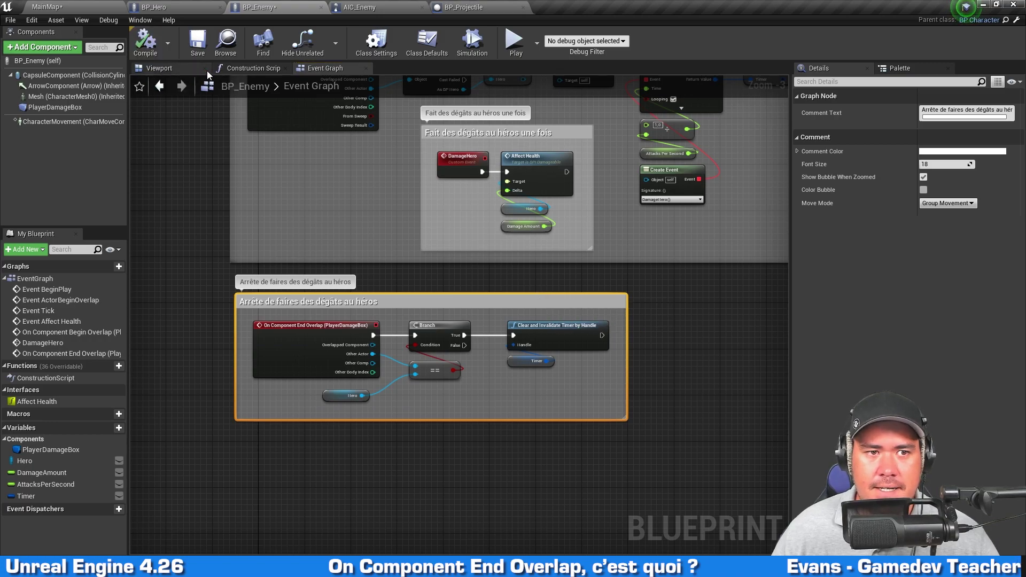
left_click(206, 39)
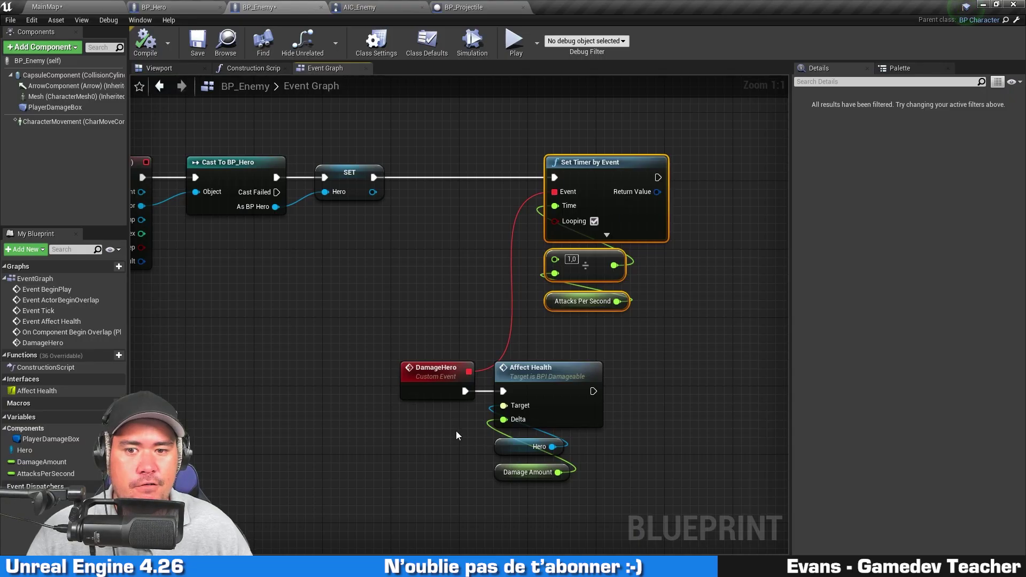
left_click_drag(394, 508, 694, 357)
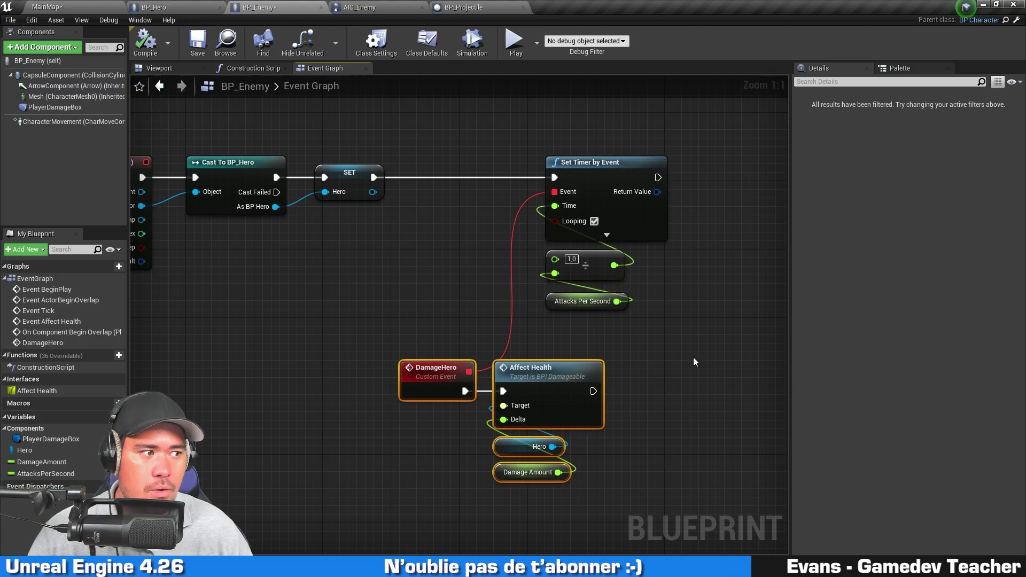
mouse_move(374, 177)
left_mouse_down()
mouse_move(409, 162)
mouse_move(428, 170)
left_mouse_up()
type("damag")
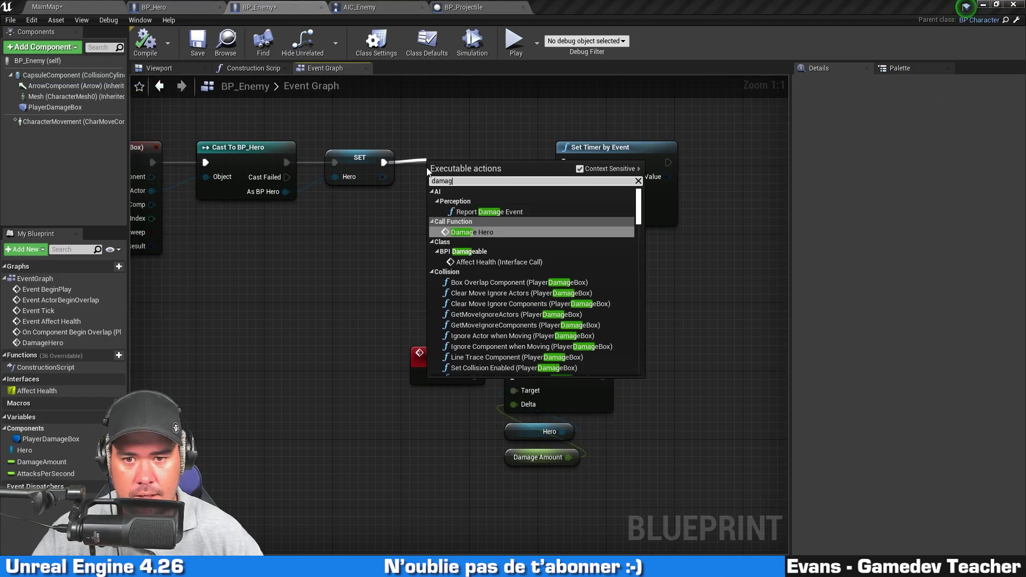
key("Return")
left_click(422, 291)
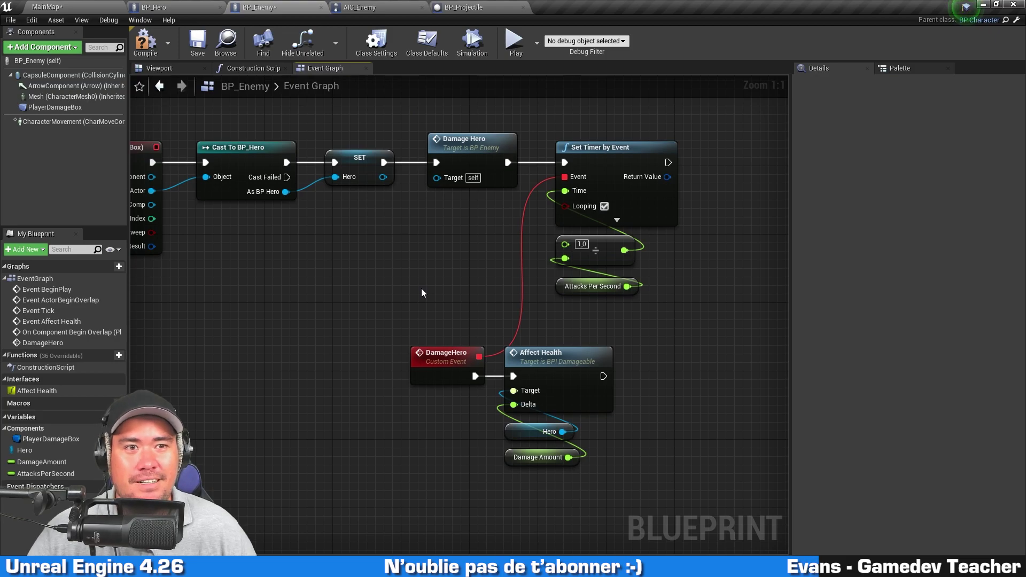
key("ctrl+z")
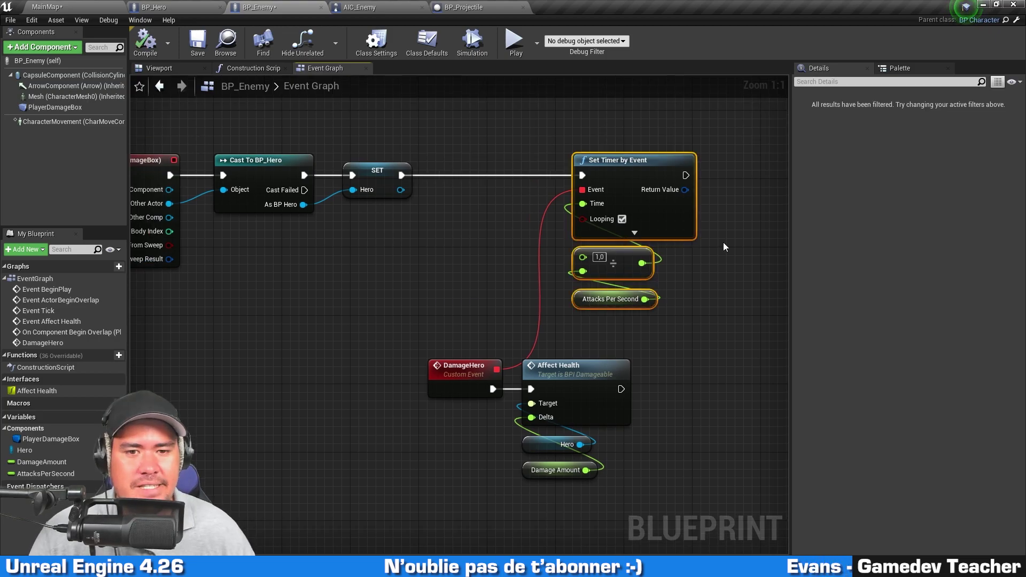
left_click(724, 247)
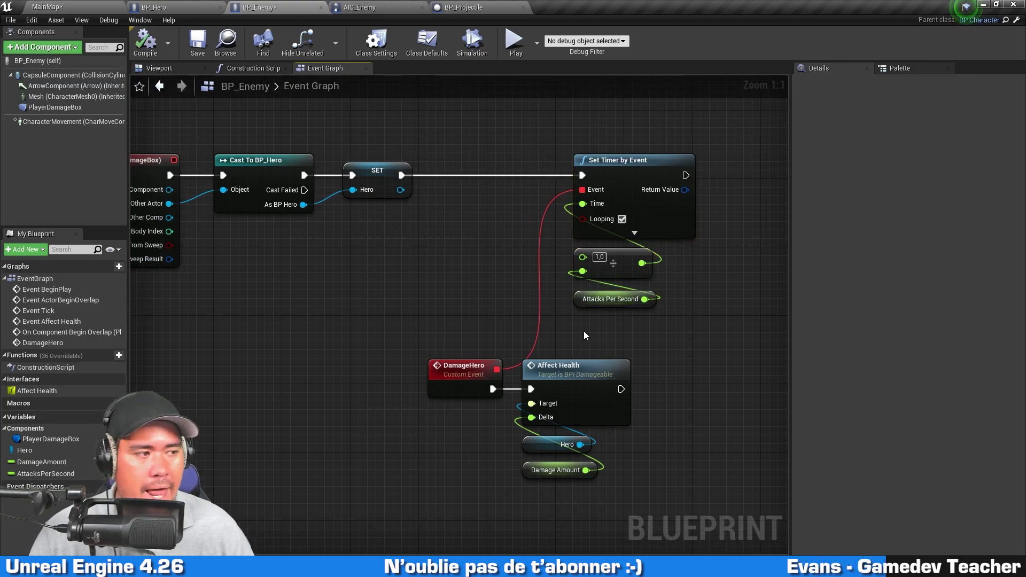